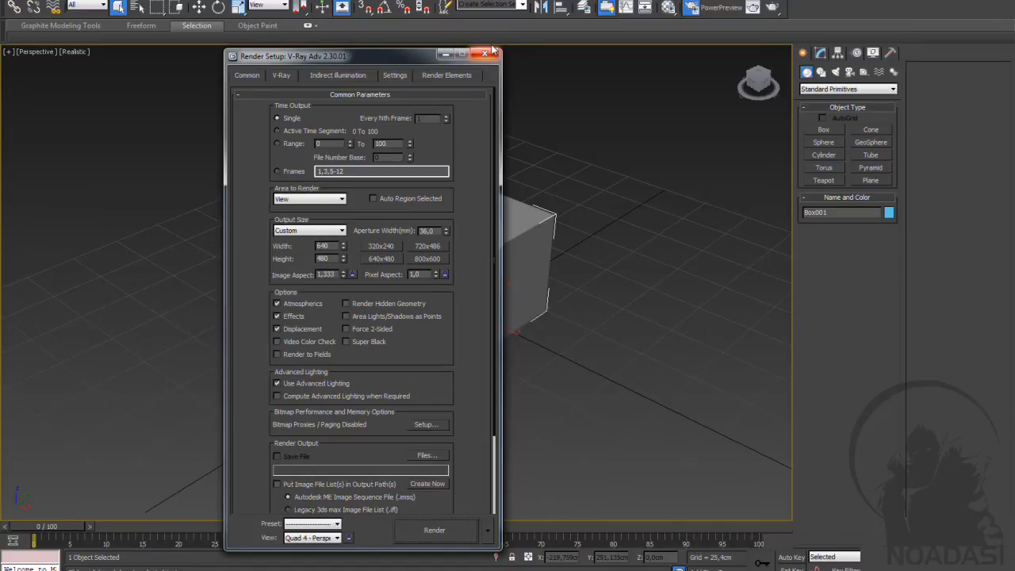
Step: Close the Render Setup window to clear the perspective viewport
drag(415, 57, 532, 38)
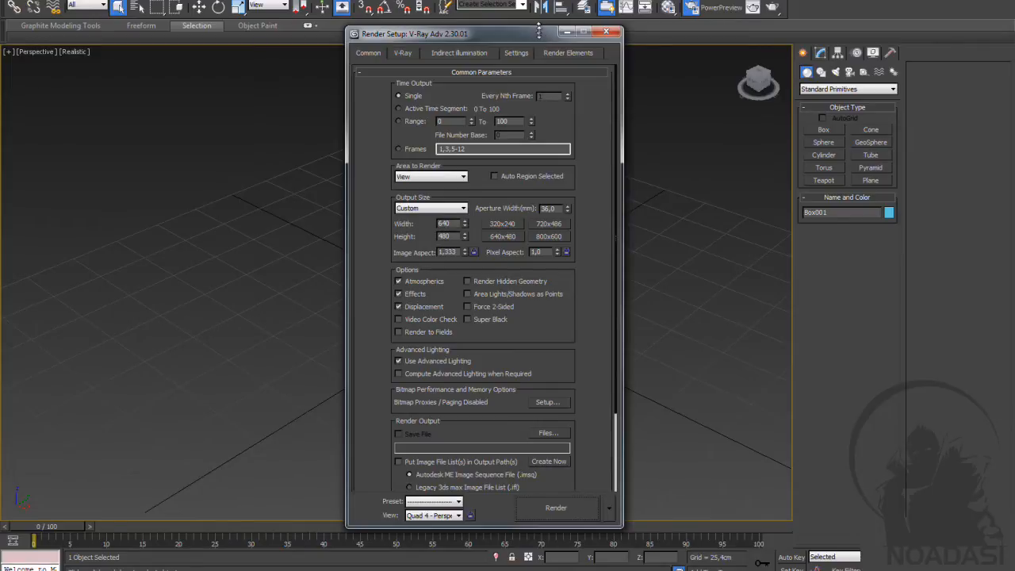
drag(538, 30, 524, 52)
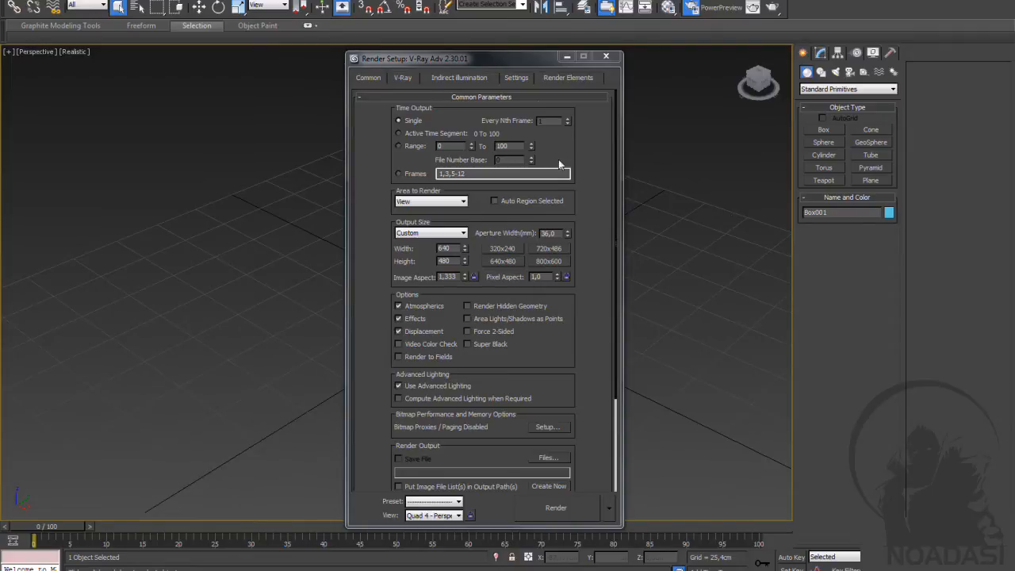
click(606, 55)
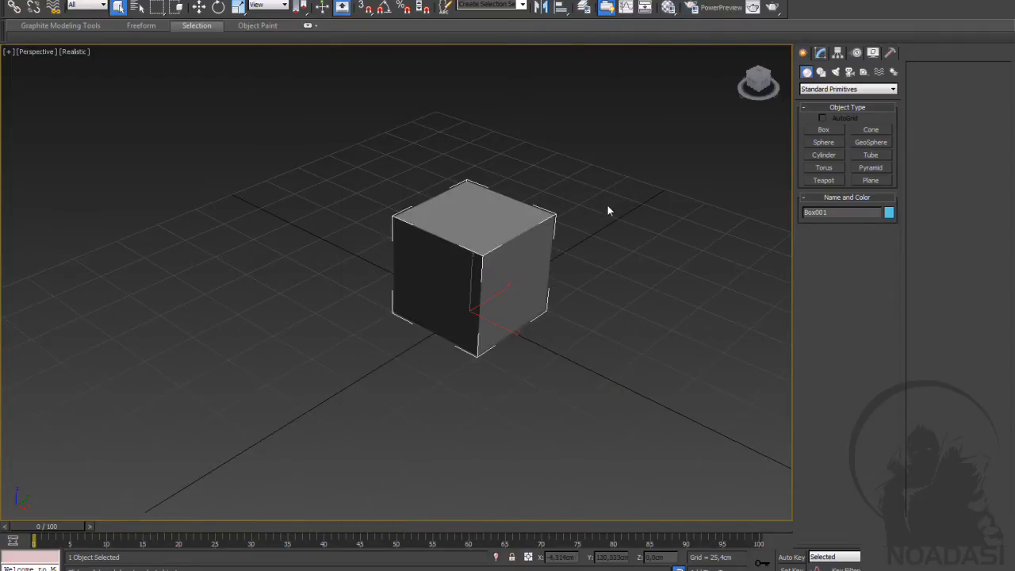
Step: Examine the box from several angles and distances in the perspective viewport
drag(608, 210, 637, 214)
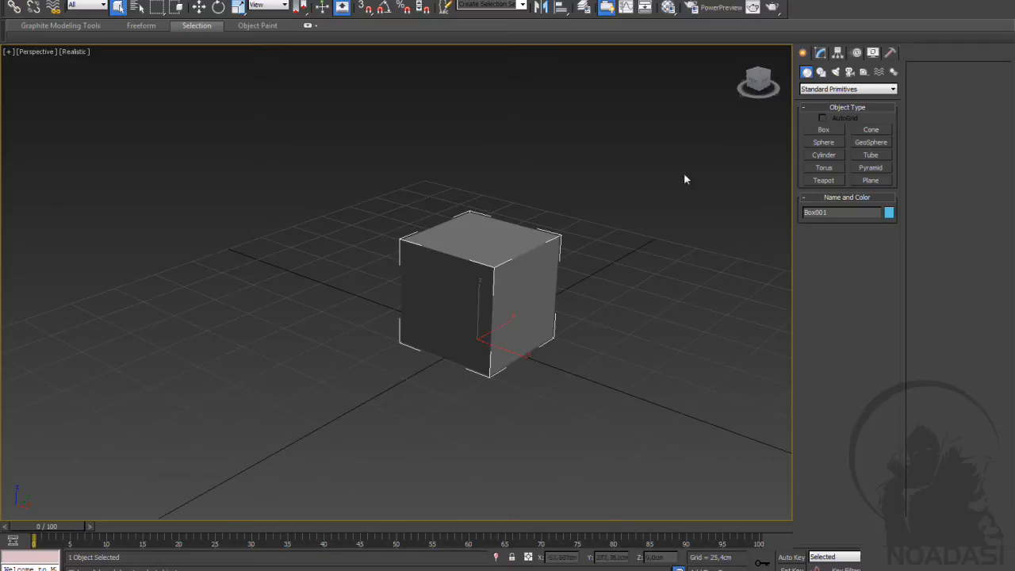
drag(599, 238, 617, 265)
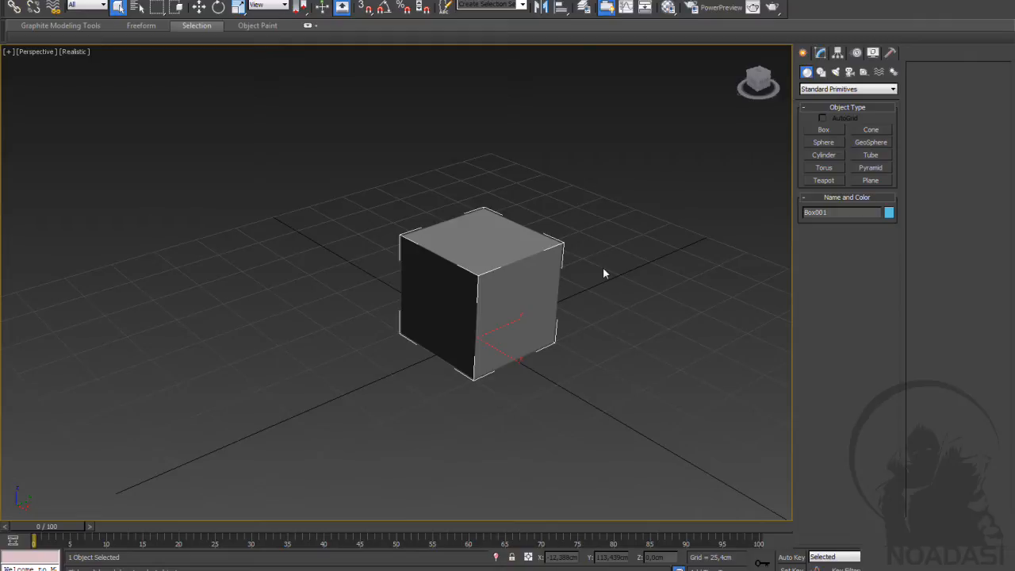
drag(583, 304, 611, 318)
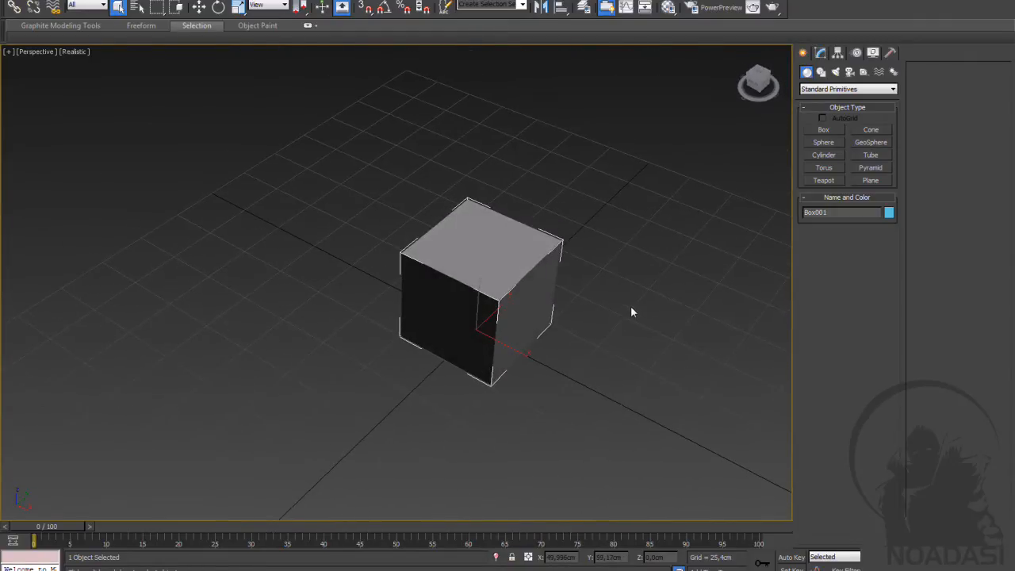
drag(585, 312, 569, 299)
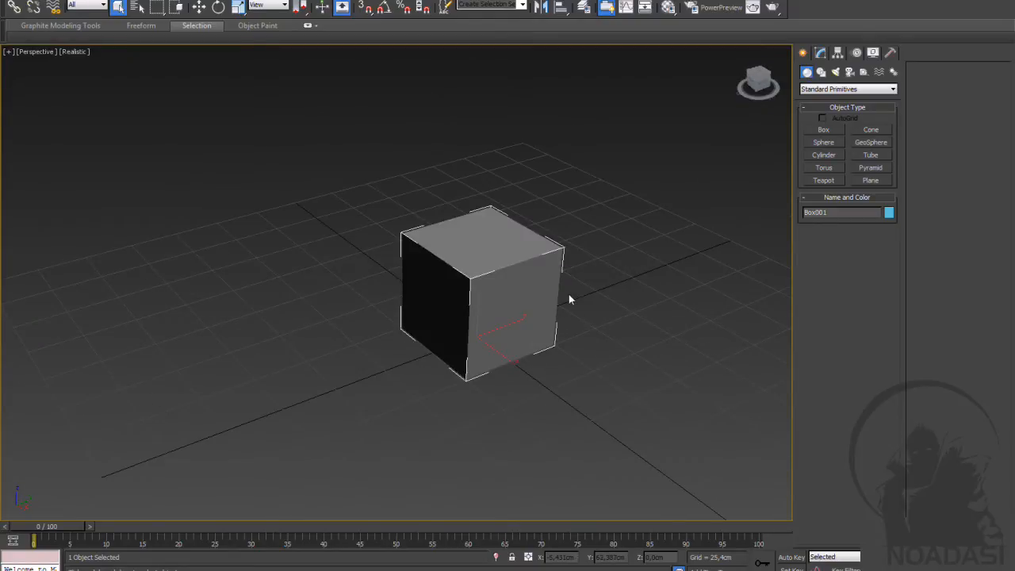
scroll(559, 296, up, 5)
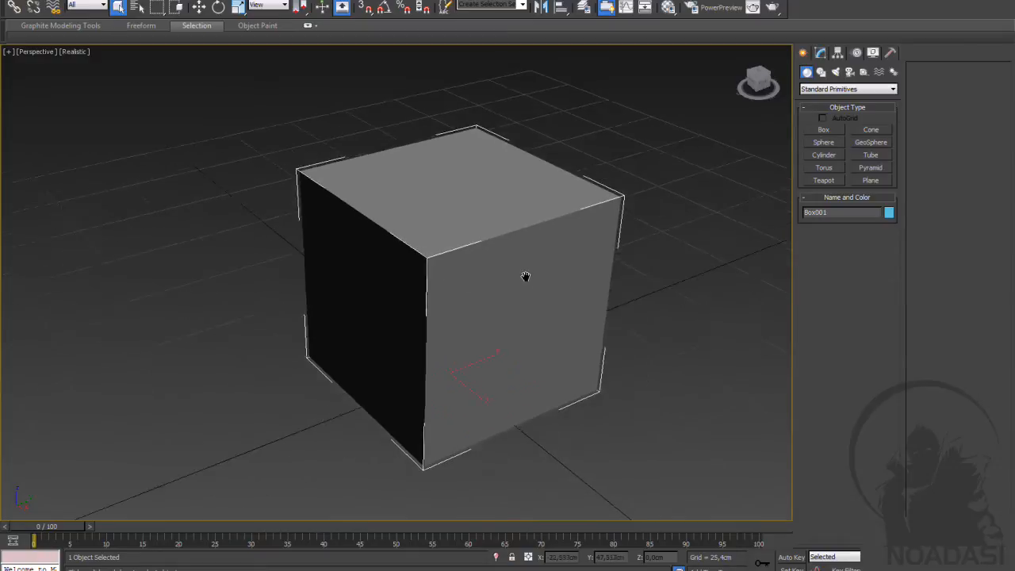
scroll(525, 276, down, 5)
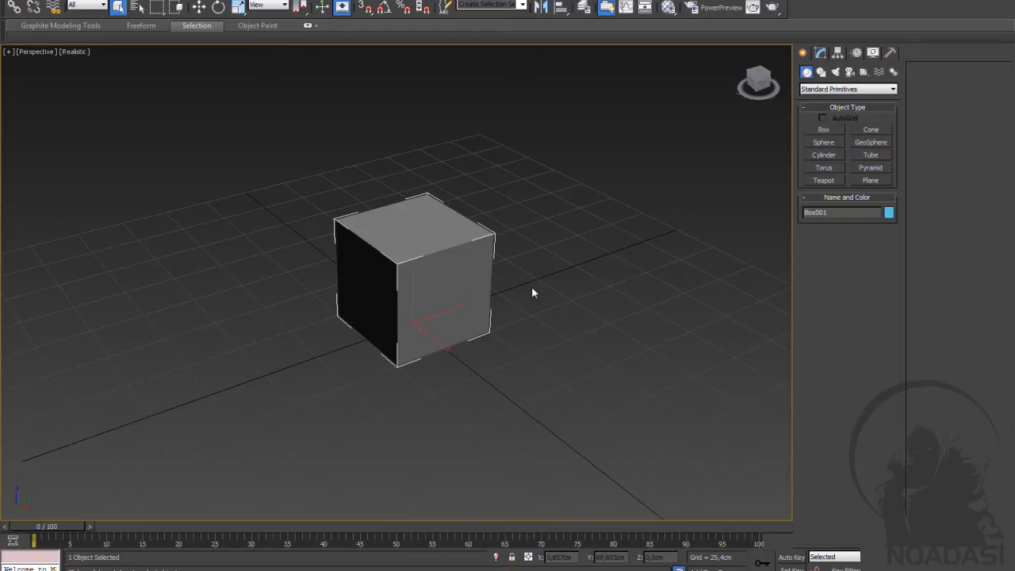
scroll(533, 293, up, 3)
drag(549, 238, 537, 301)
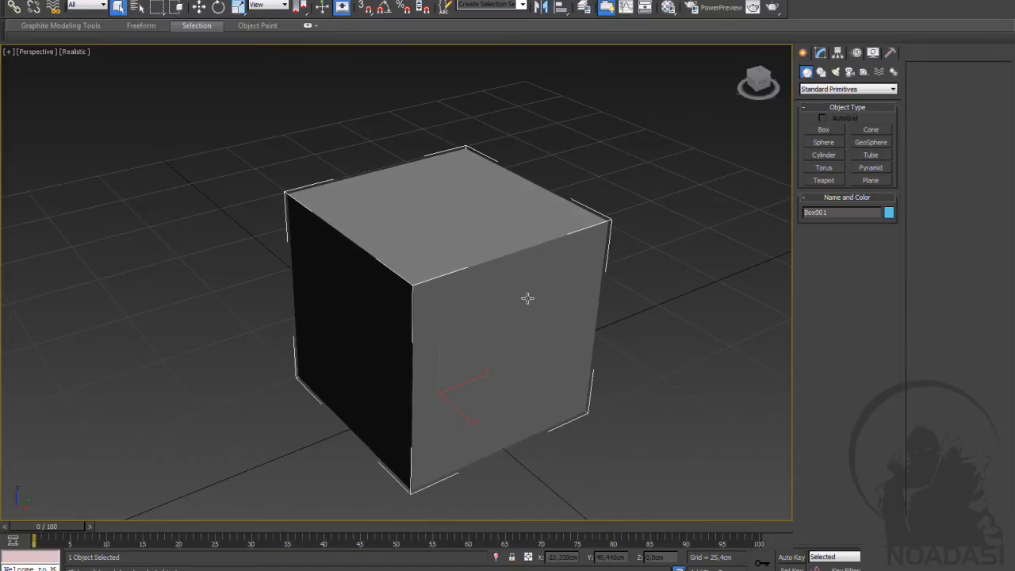
drag(530, 293, 554, 273)
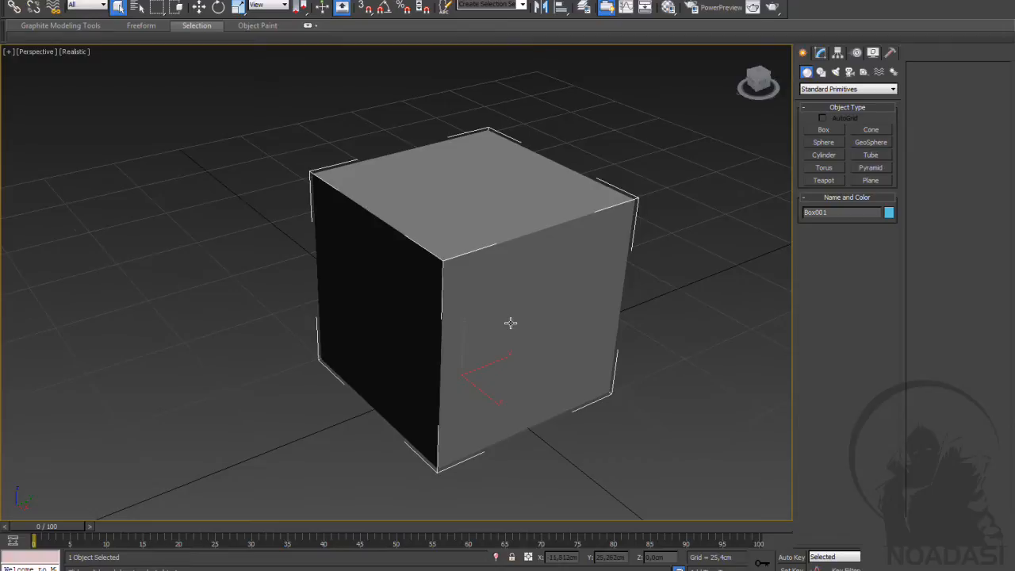
scroll(545, 330, down, 4)
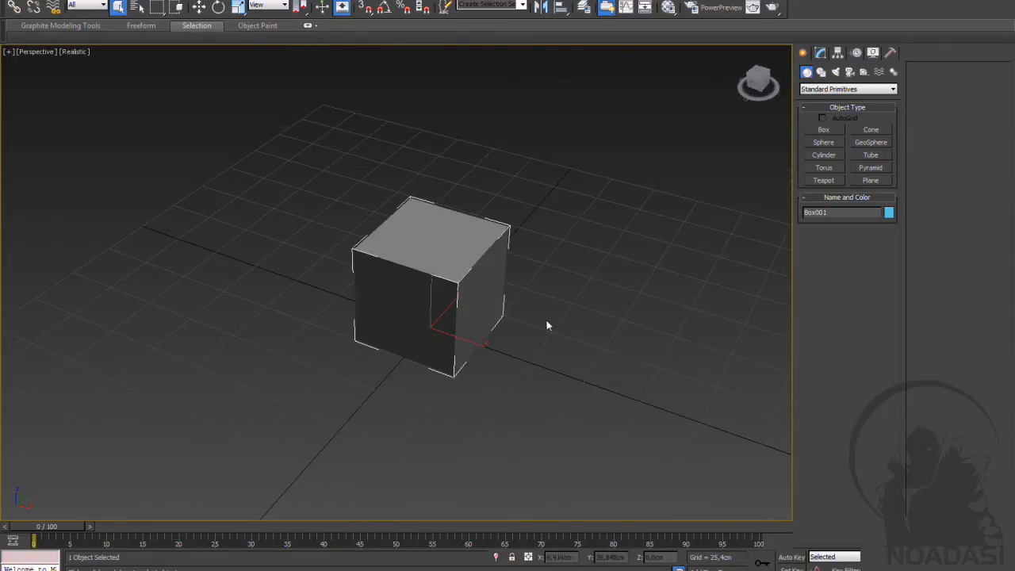
drag(546, 325, 601, 330)
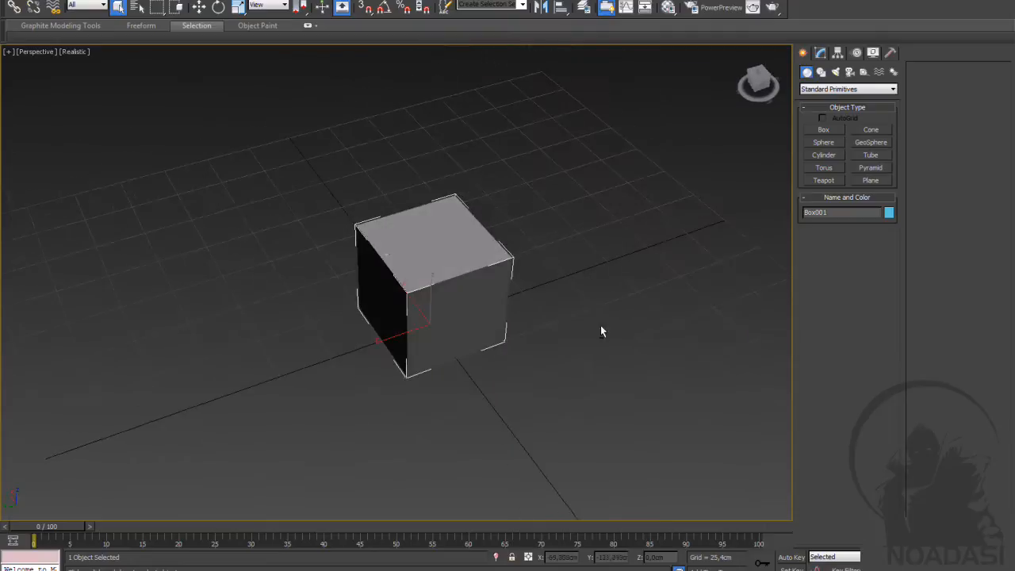
Step: Check the box's absolute world position in the Move Transform Type-In dialog and close it
right_click(198, 7)
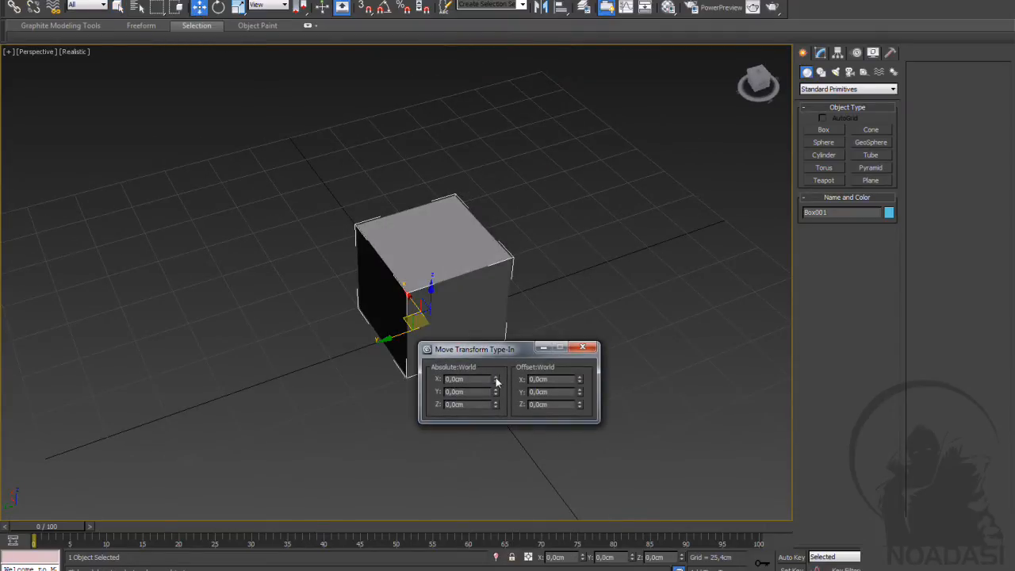
click(582, 347)
drag(523, 301, 456, 313)
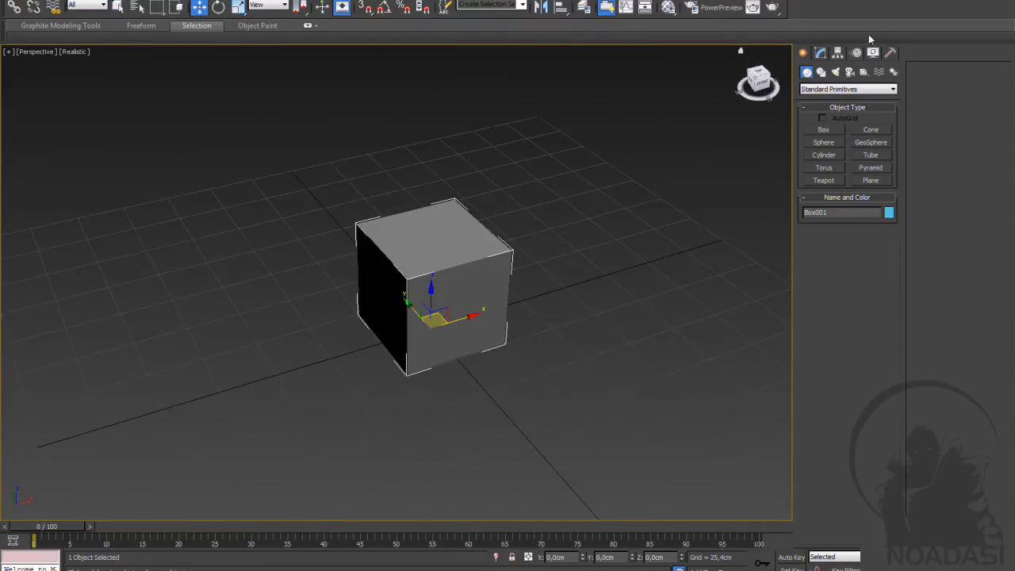
Step: Review the box's modifier stack, and inspect the box up close and from another angle
click(822, 54)
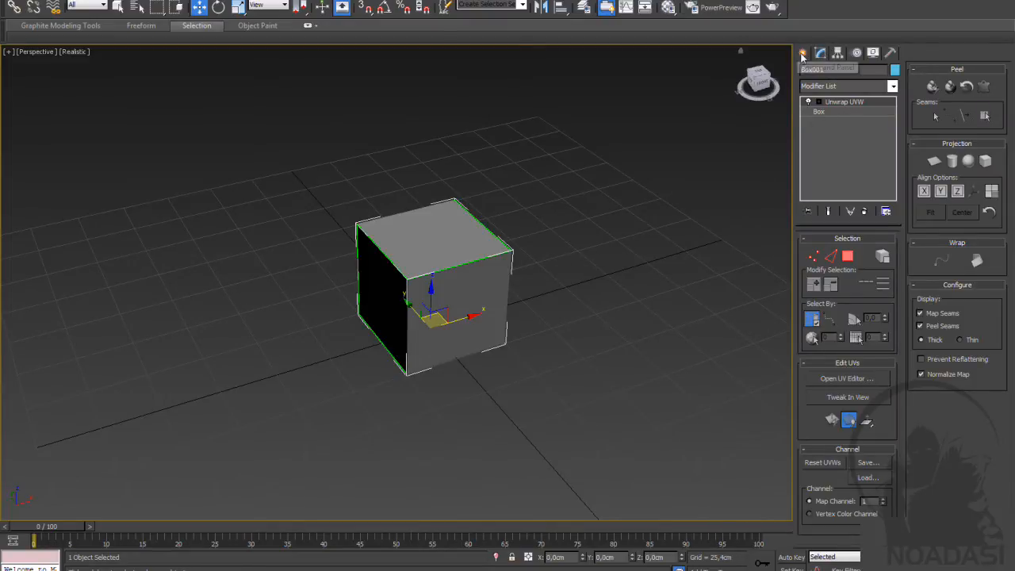
click(803, 52)
scroll(530, 262, up, 3)
scroll(571, 254, down, 6)
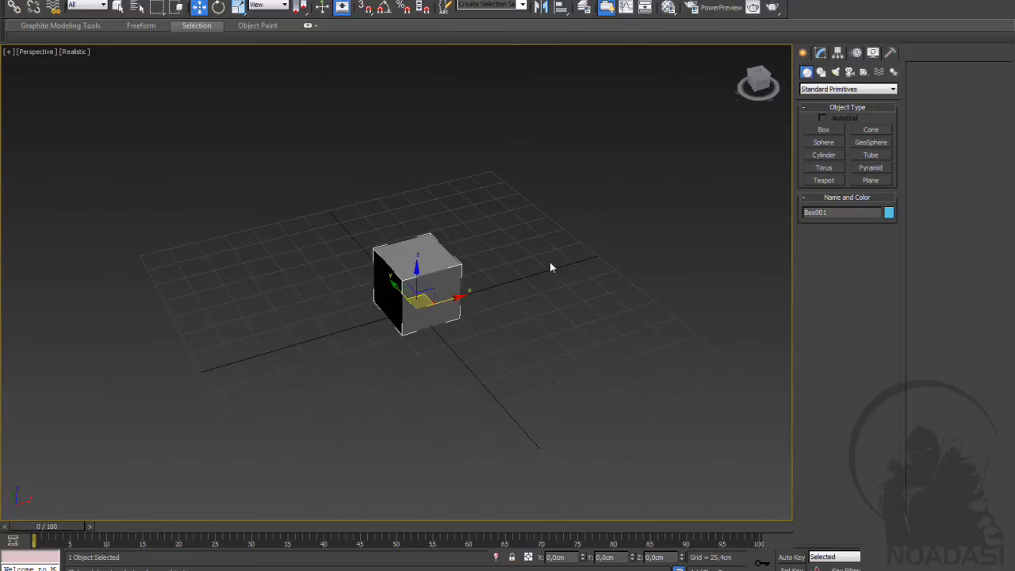
scroll(550, 264, up, 3)
drag(560, 272, 506, 254)
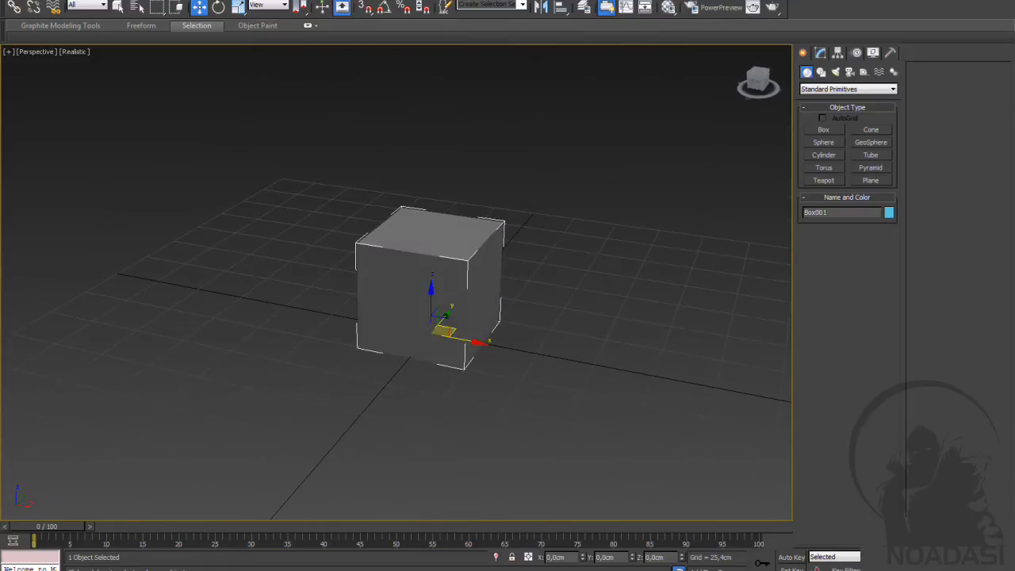
scroll(538, 401, up, 4)
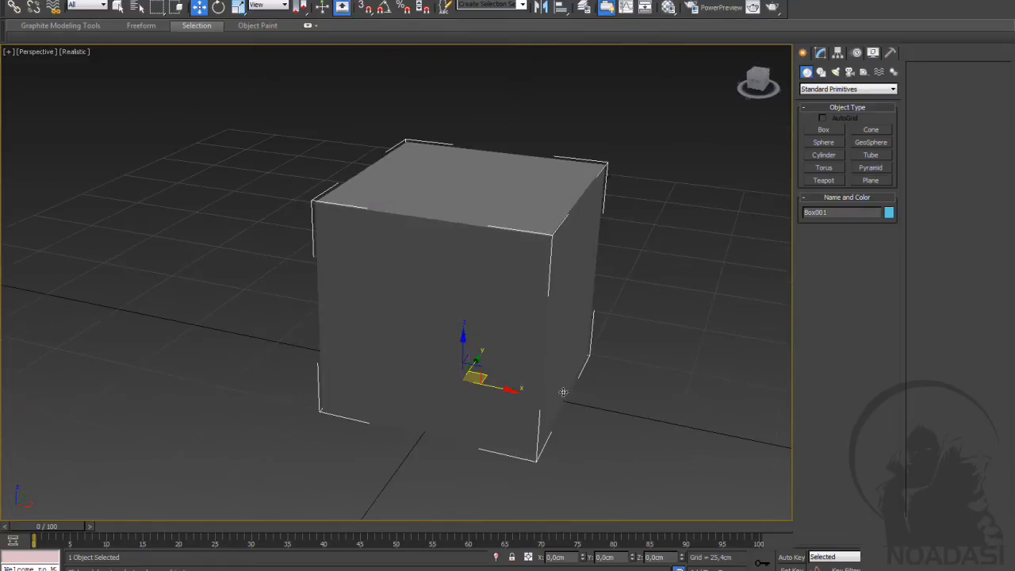
scroll(617, 378, down, 4)
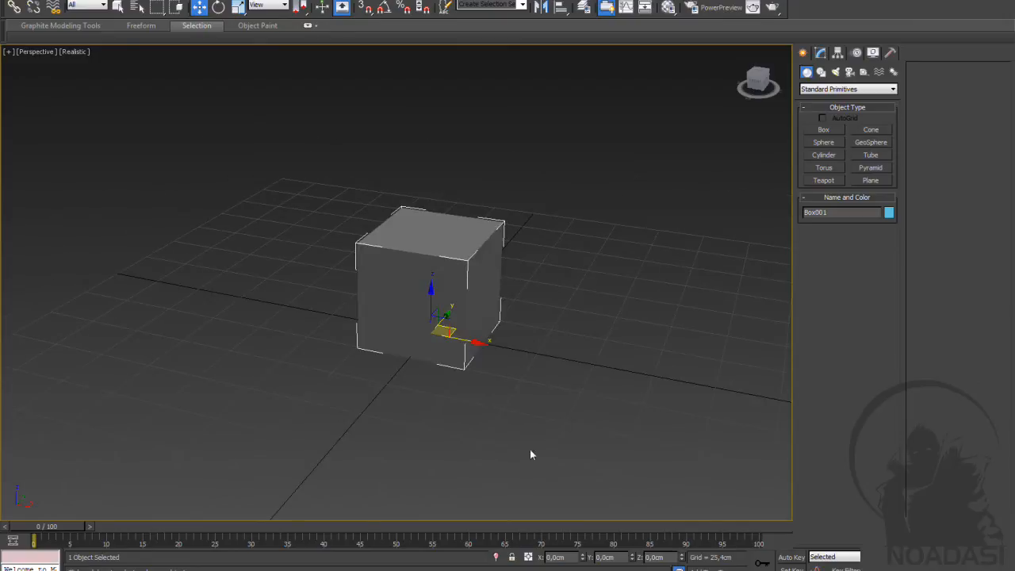
Step: Review the standard material's parameters and the sample slots in the Material Editor, and minimize the editor
click(669, 8)
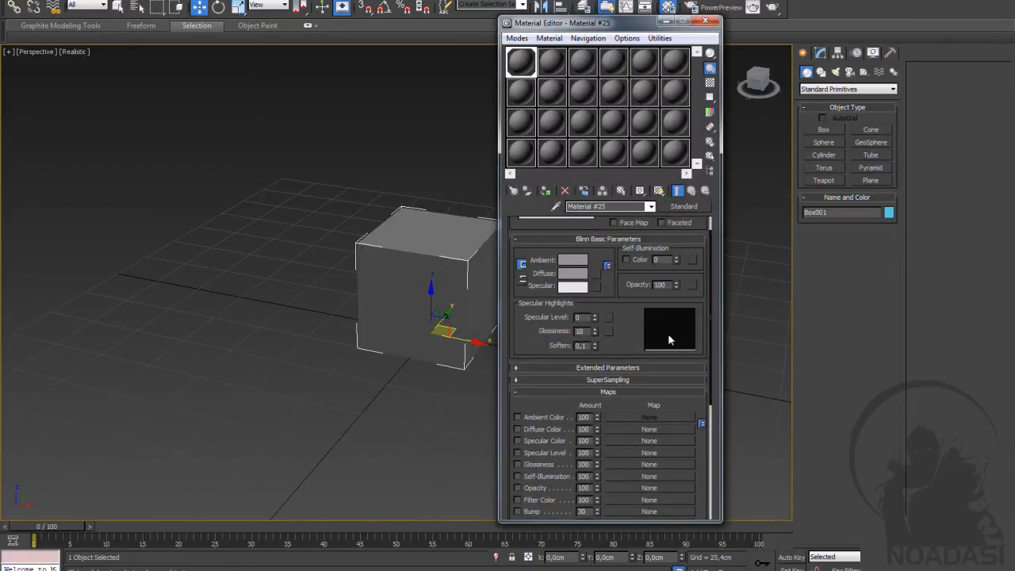
scroll(712, 255, down, 3)
scroll(711, 256, up, 4)
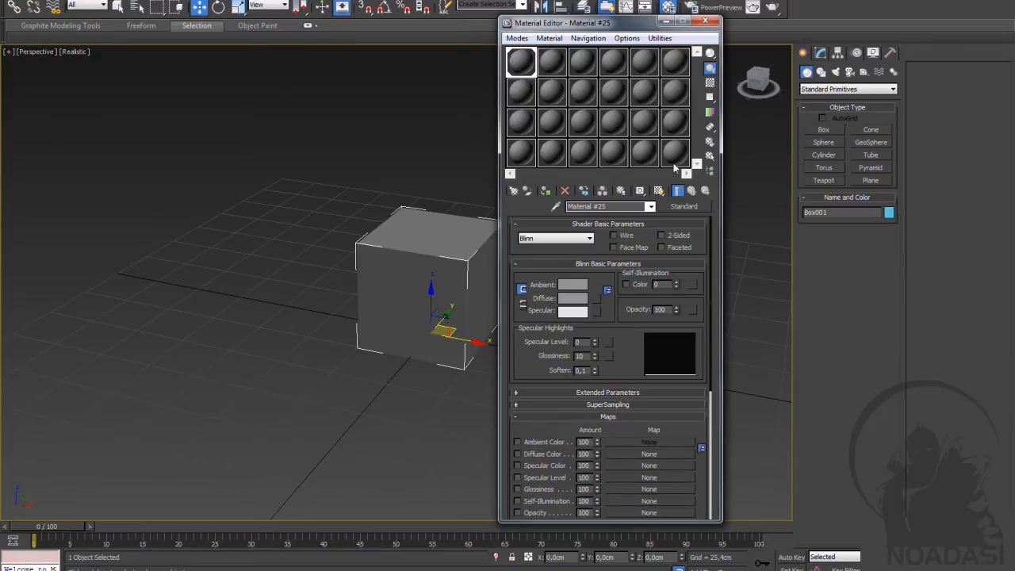
click(582, 72)
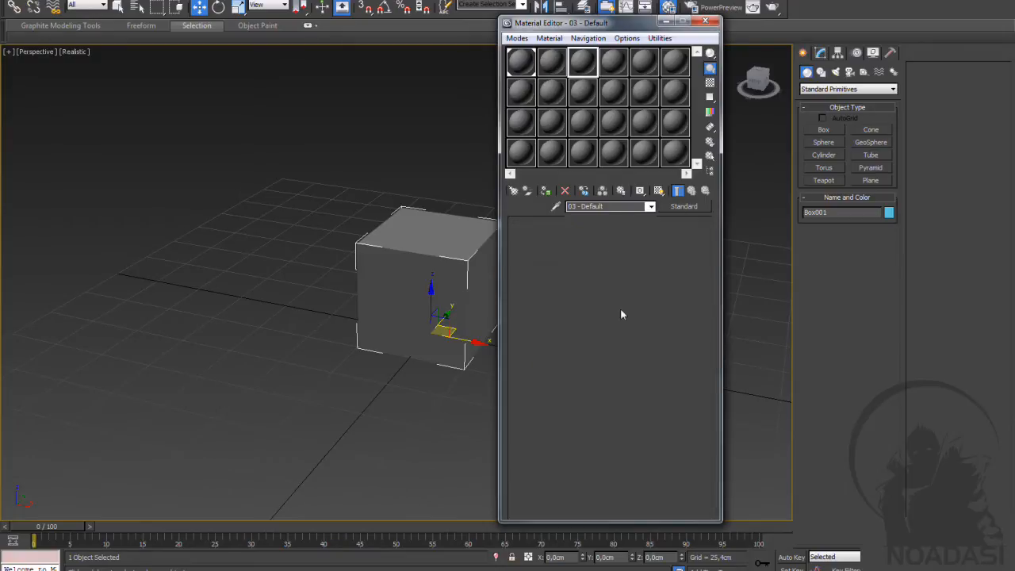
click(523, 65)
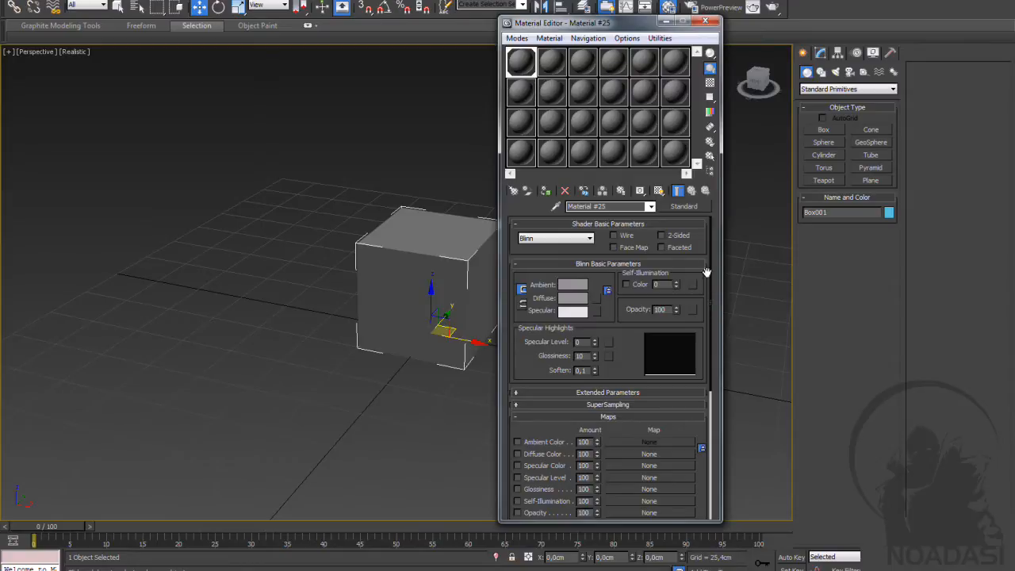
drag(605, 24, 803, 31)
click(857, 29)
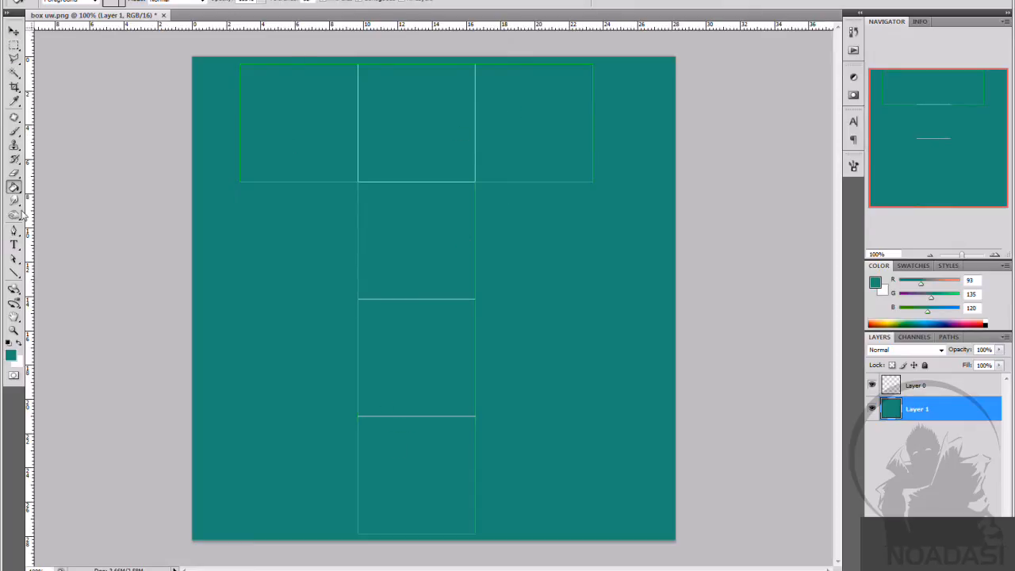
Step: In Photoshop, add a new layer above Layer 1 and set the foreground colour to grey, RGB 131, 131, 131
click(15, 131)
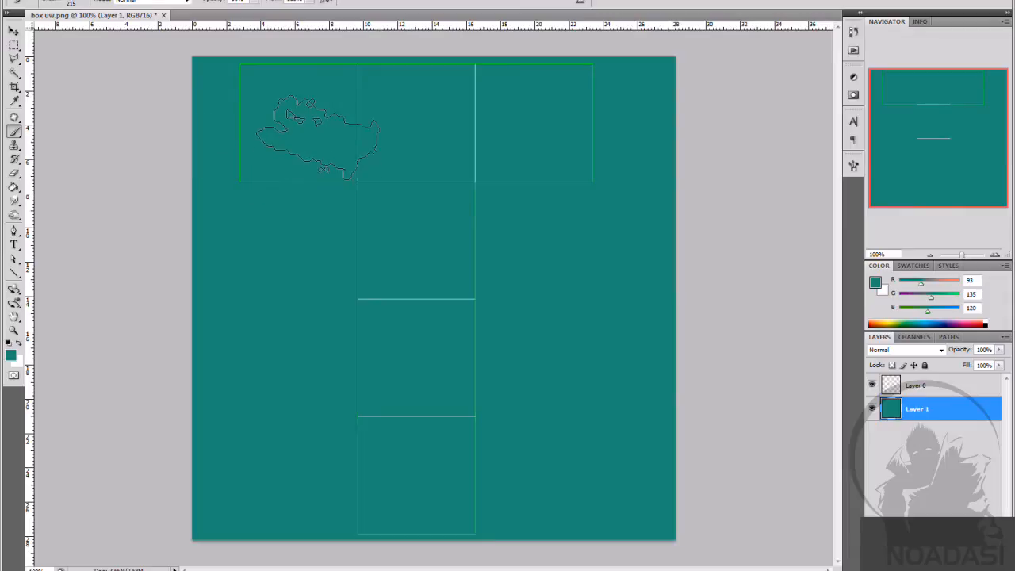
click(974, 567)
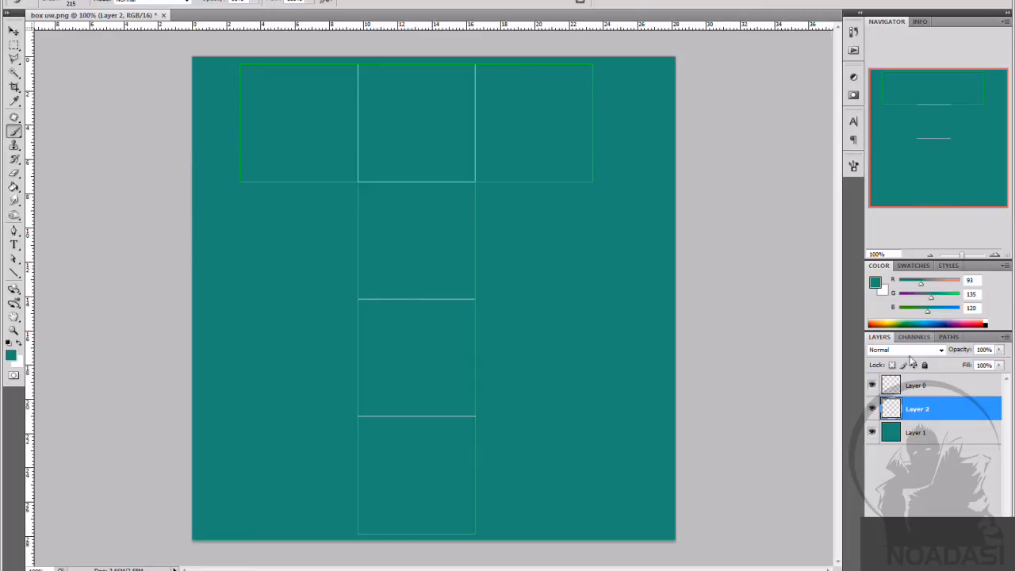
click(876, 283)
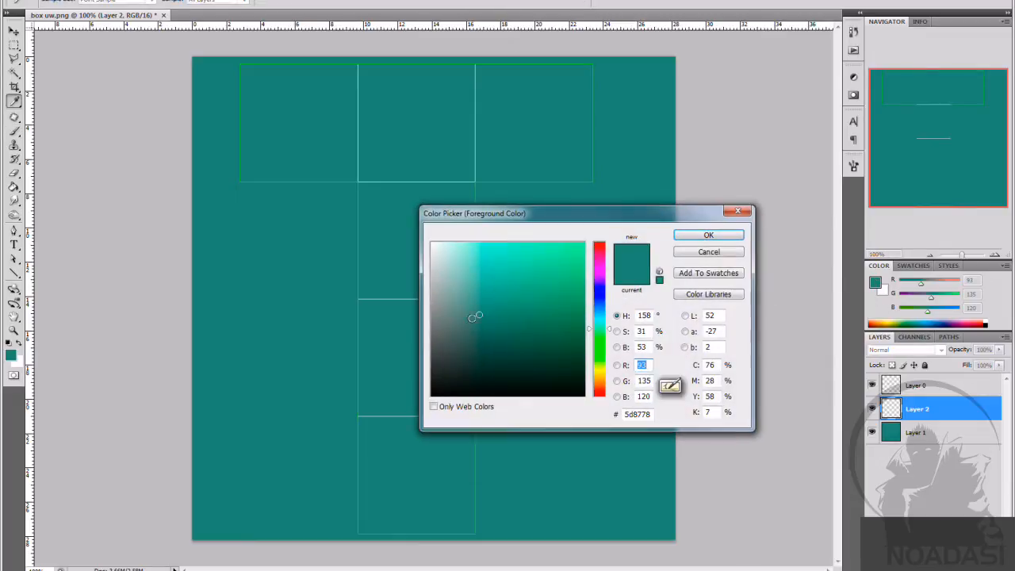
click(431, 318)
click(708, 235)
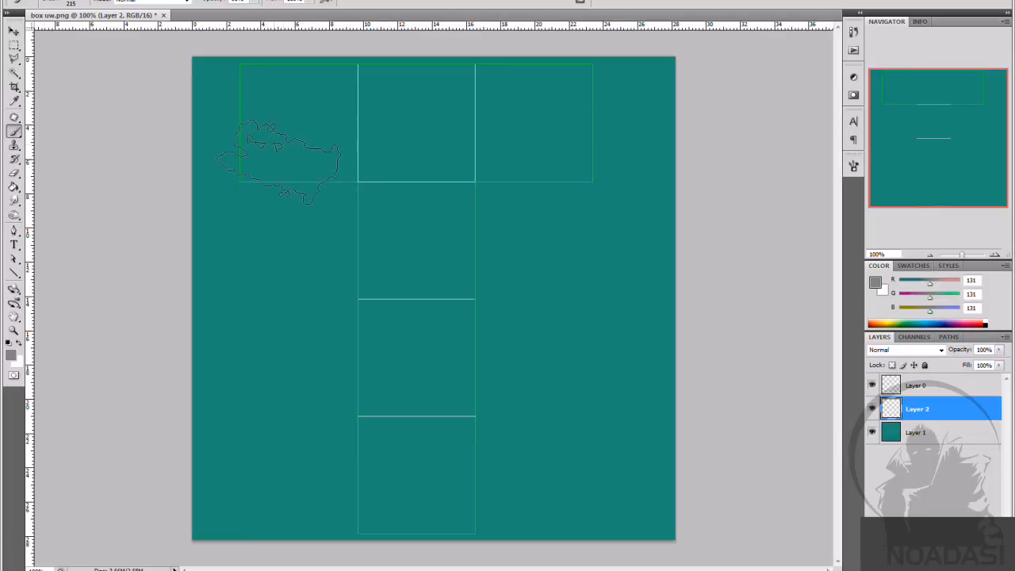
Step: Undo a trial stroke on the new layer and set the brush to Hard Round 19 pixels with a 442 px master diameter
mouse_move(284, 127)
mouse_down()
mouse_move(301, 104)
mouse_move(323, 117)
mouse_move(298, 125)
mouse_up()
key(ctrl+z)
click(85, 4)
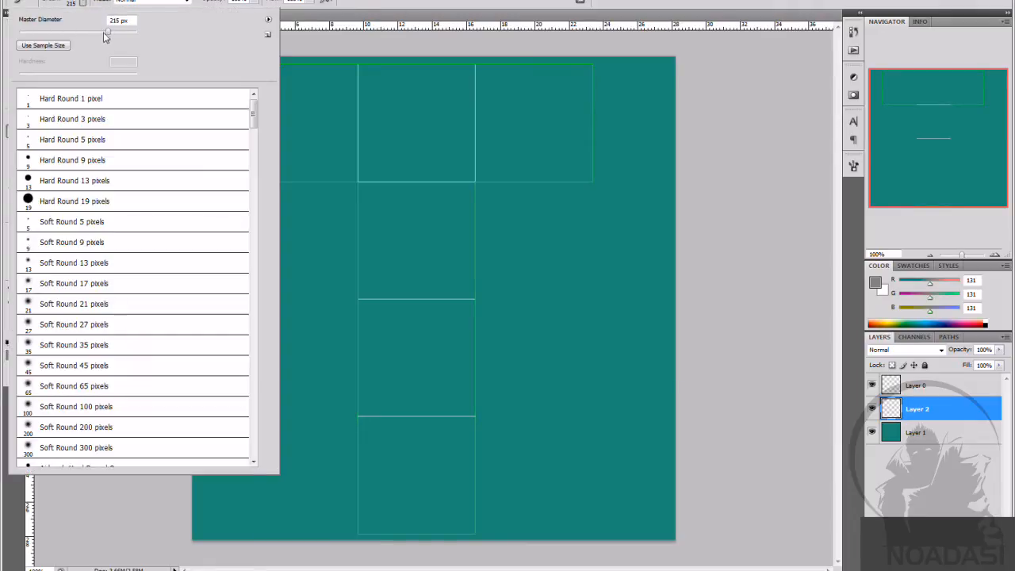
drag(108, 32, 99, 36)
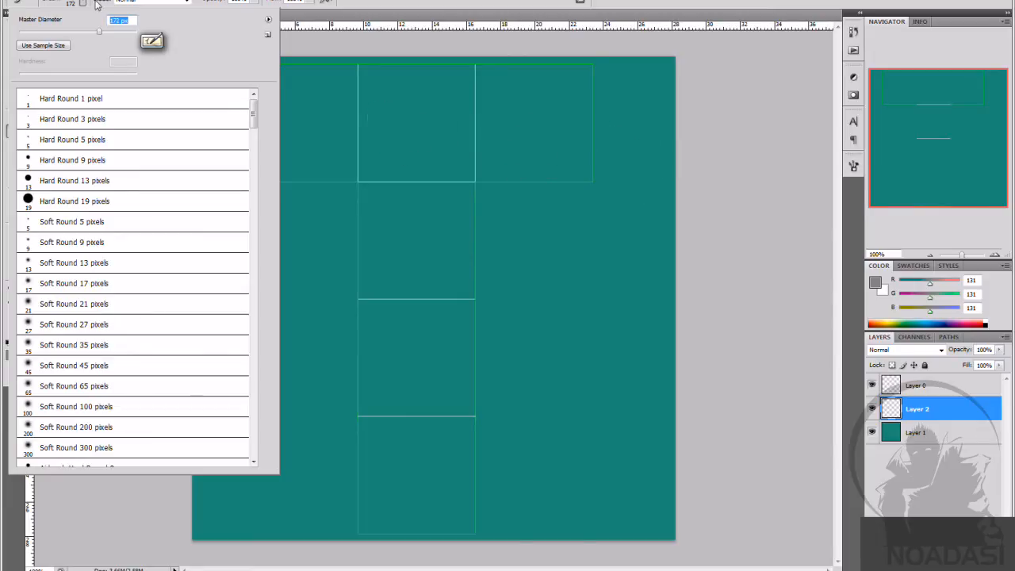
drag(99, 33, 92, 35)
click(55, 205)
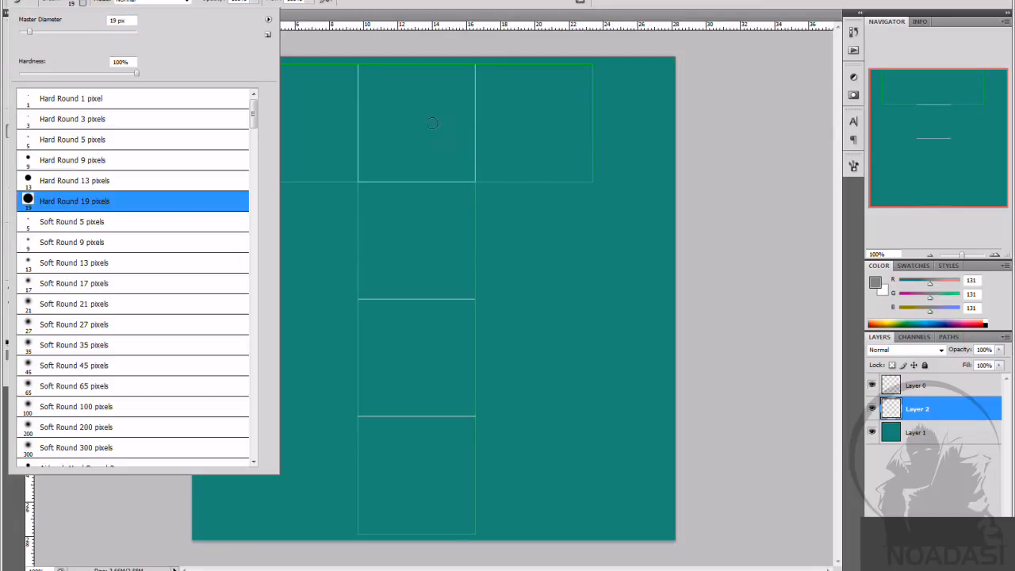
drag(115, 33, 150, 41)
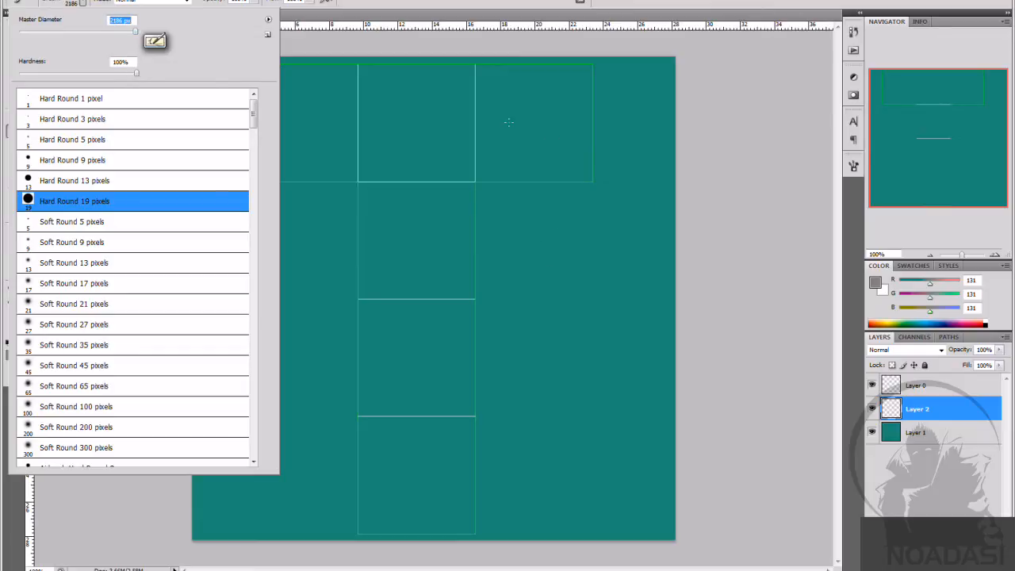
click(124, 33)
click(564, 19)
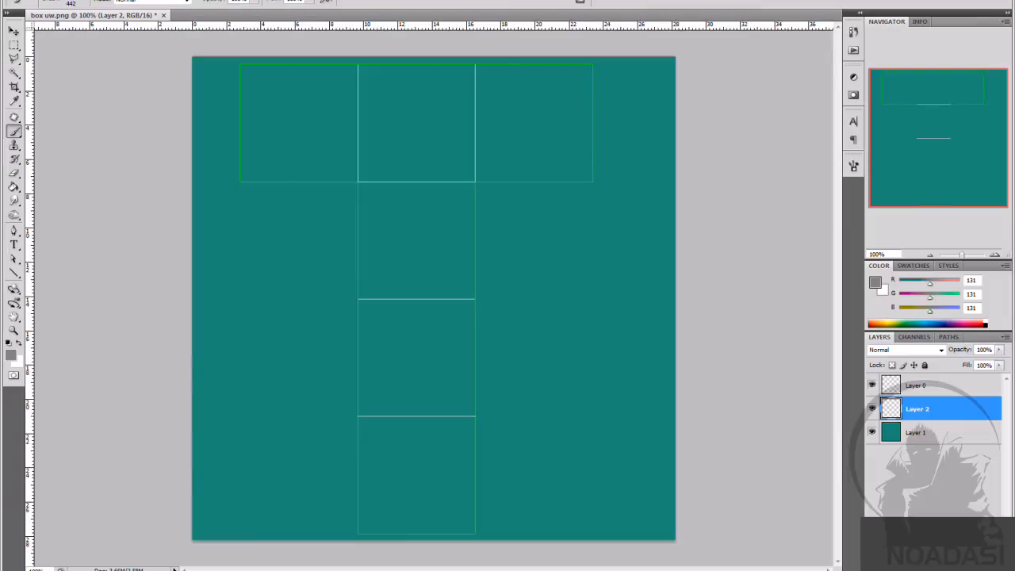
Step: Fill Layer 2 across the whole canvas with the grey foreground colour using the Paint Bucket tool
click(14, 187)
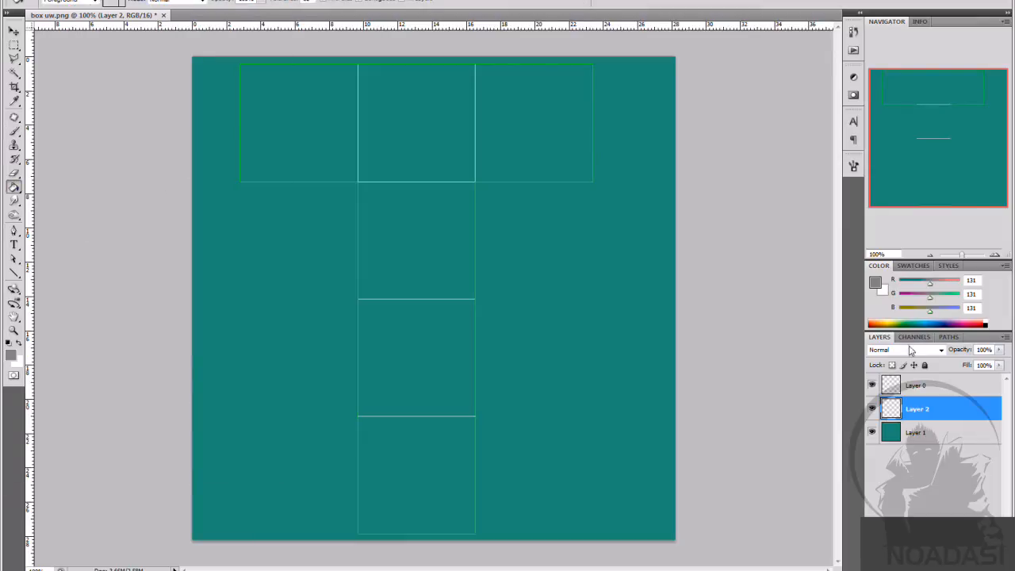
click(480, 204)
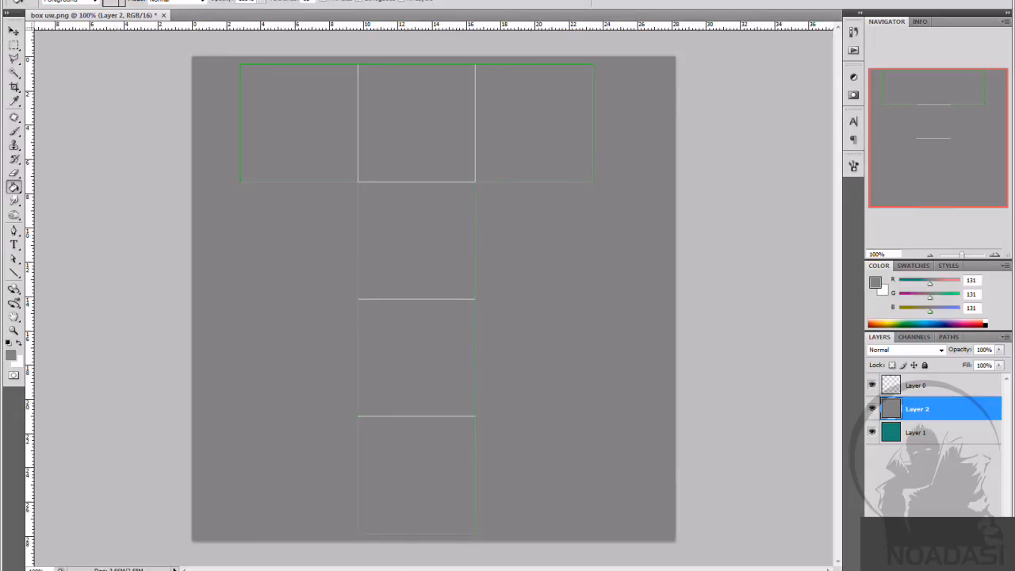
Step: Browse the texture photos in the image viewer and open Fotolia_4382978_XXL.jpg in Photoshop
click(65, 527)
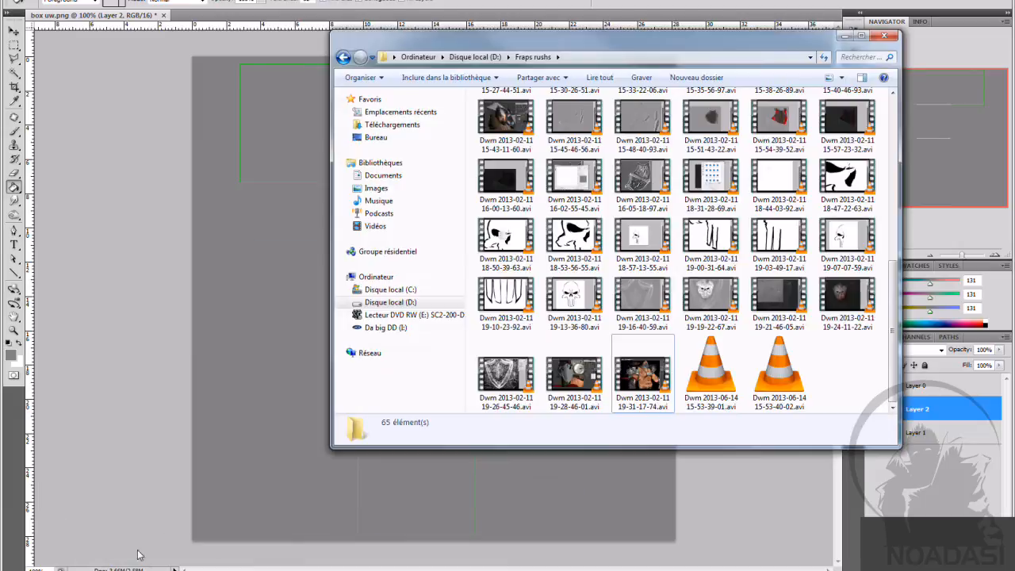
click(884, 36)
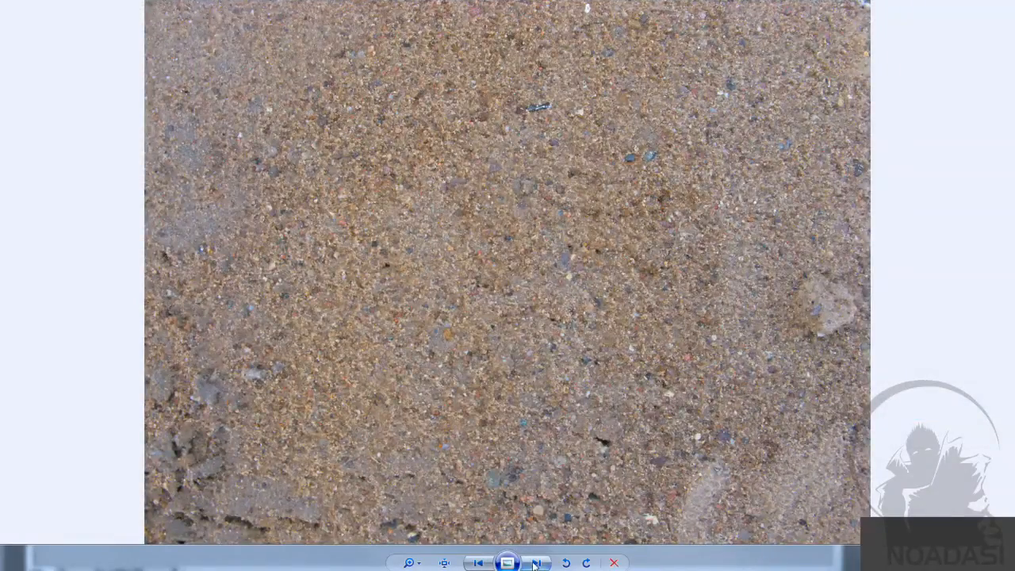
click(535, 563)
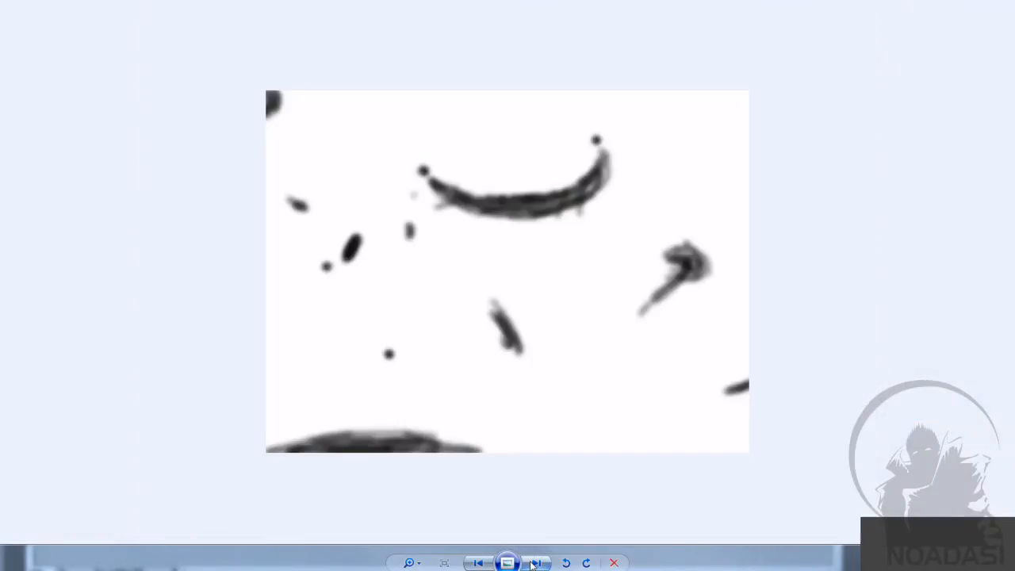
click(534, 562)
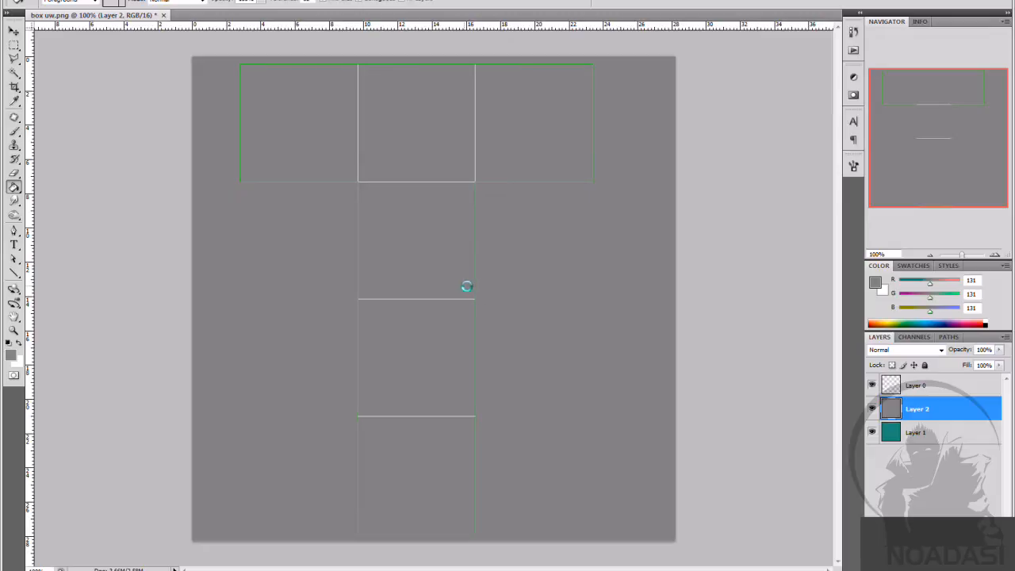
click(578, 260)
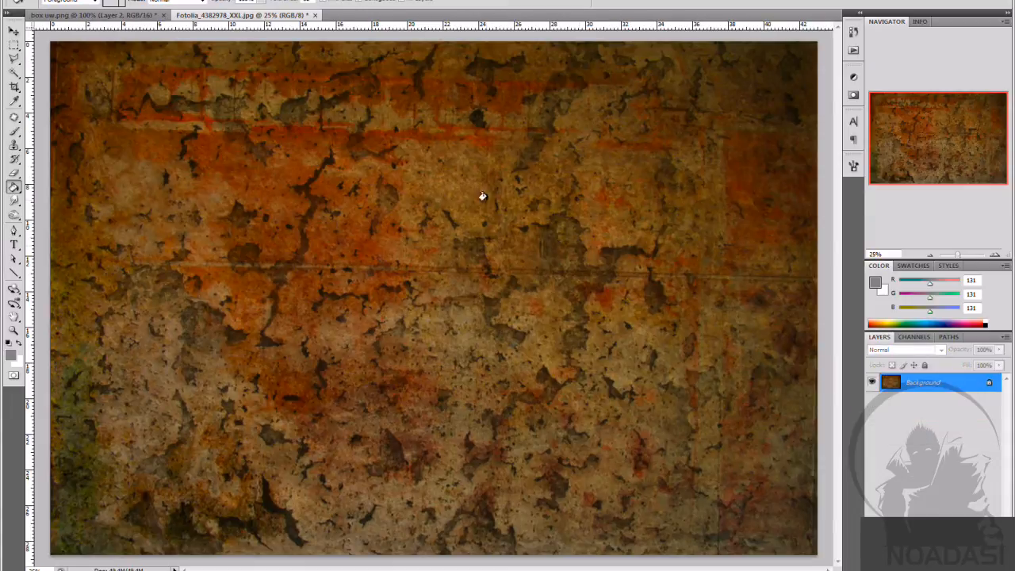
Step: Place the Fotolia texture into box uw.png as a new layer above Layer 2 and close the source image
drag(253, 17, 326, 51)
click(14, 30)
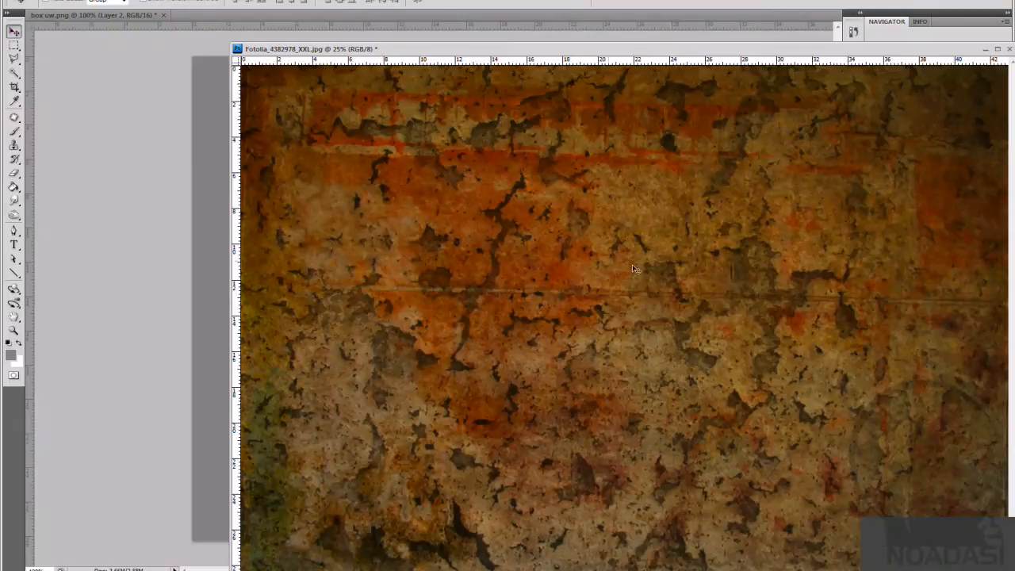
drag(659, 54, 740, 61)
drag(712, 97, 240, 160)
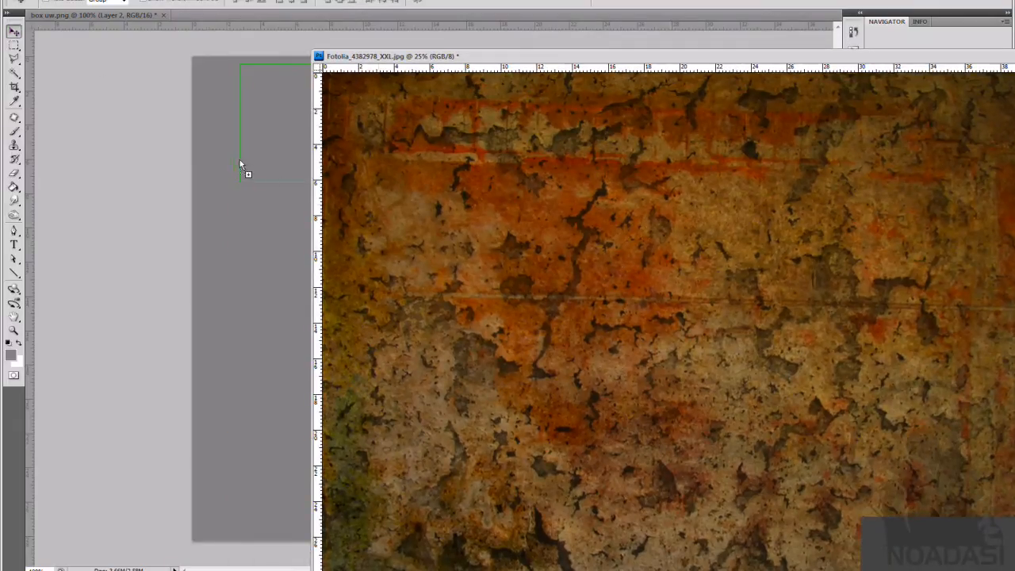
click(468, 199)
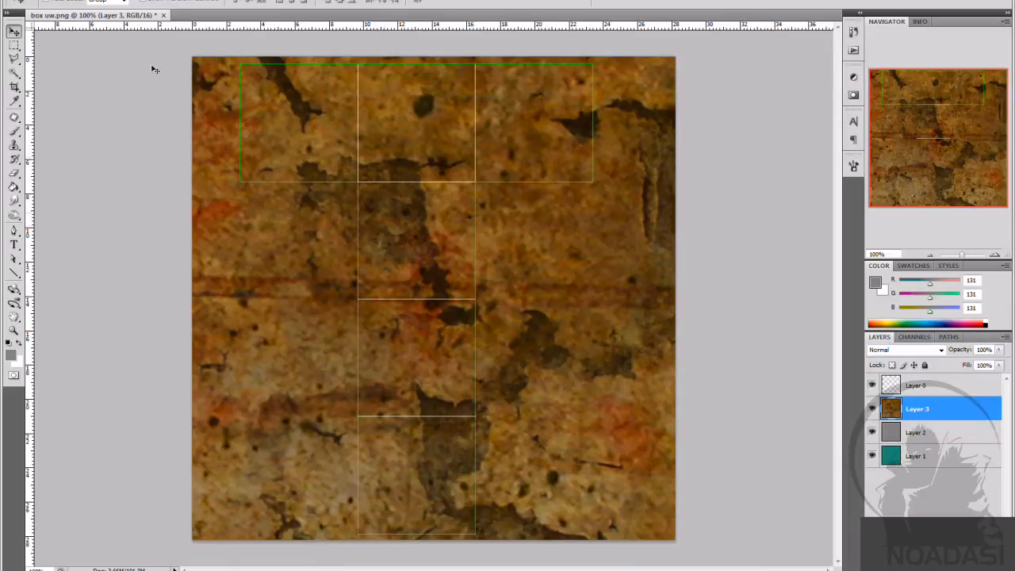
Step: Scale Layer 3 down with Free Transform and reposition it so the texture just covers the whole canvas
click(13, 45)
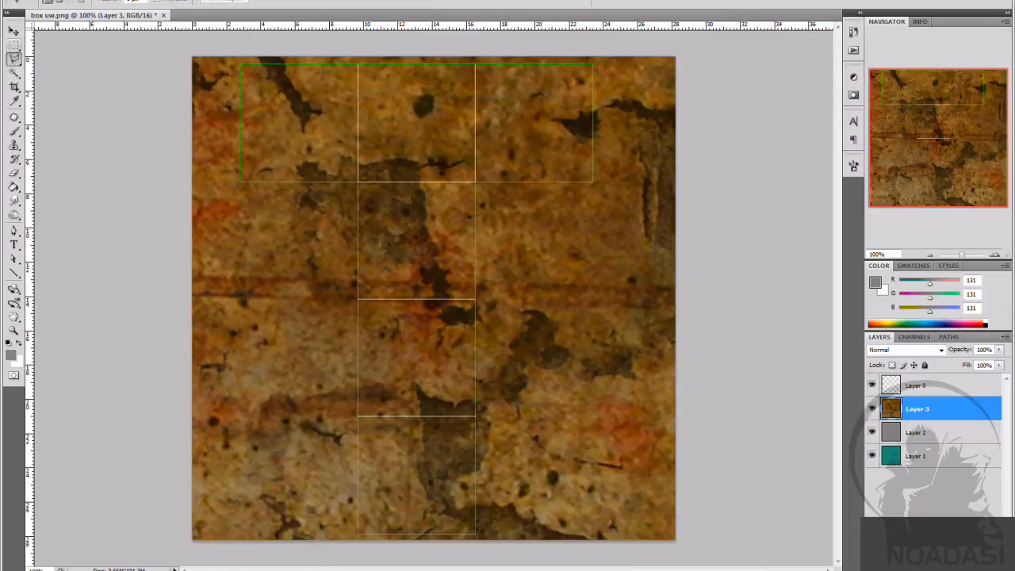
right_click(479, 197)
click(558, 305)
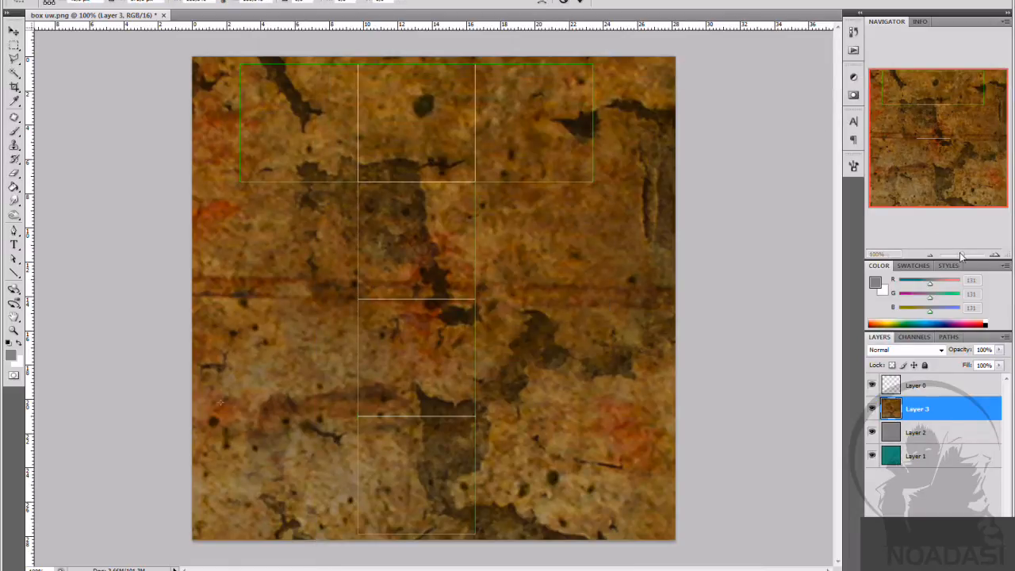
drag(961, 256, 956, 256)
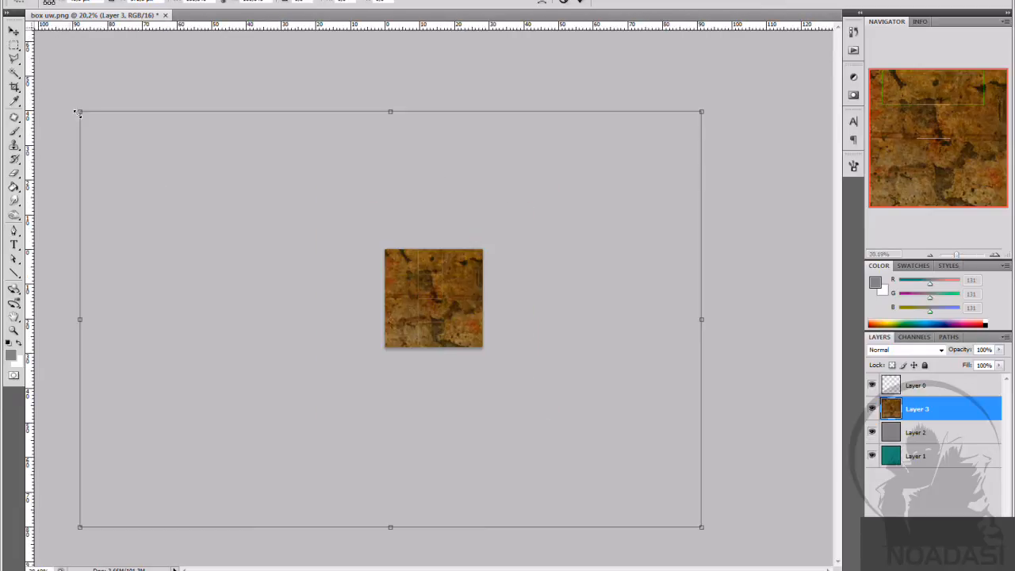
drag(102, 125, 394, 274)
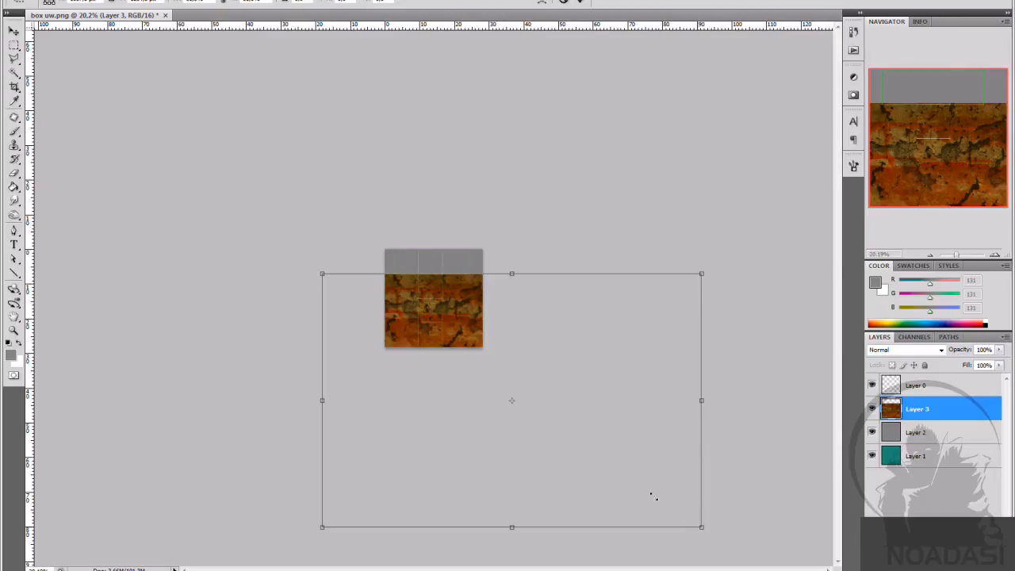
drag(652, 496, 447, 404)
mouse_move(463, 291)
mouse_down()
mouse_move(471, 281)
mouse_move(478, 296)
mouse_up()
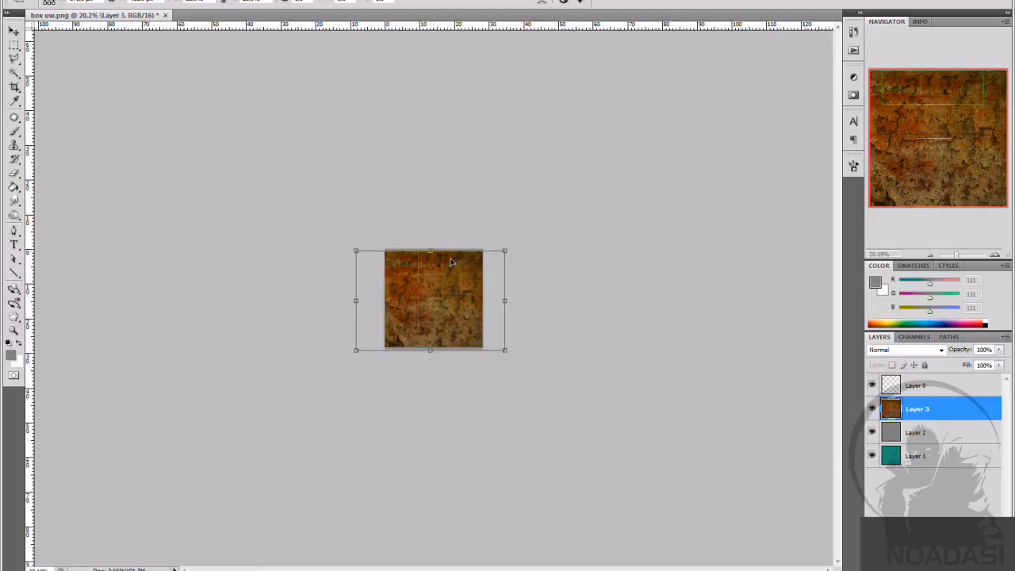
drag(505, 251, 512, 247)
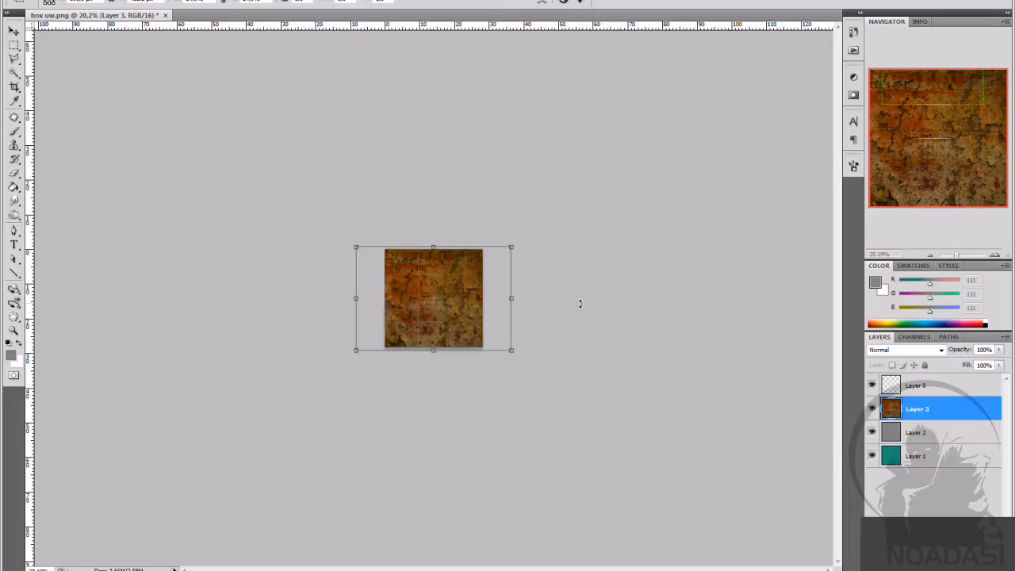
key(Return)
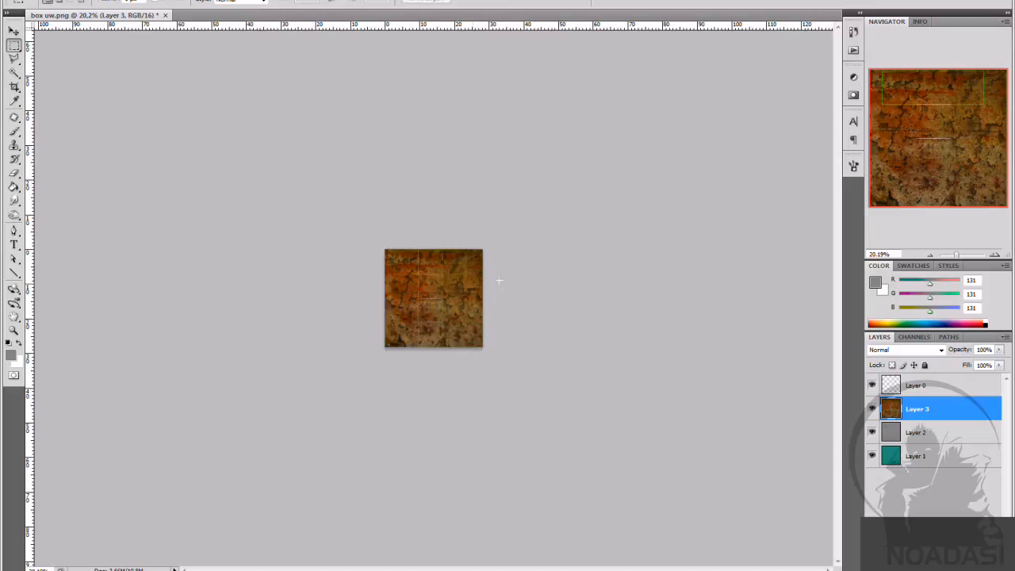
drag(957, 255, 963, 255)
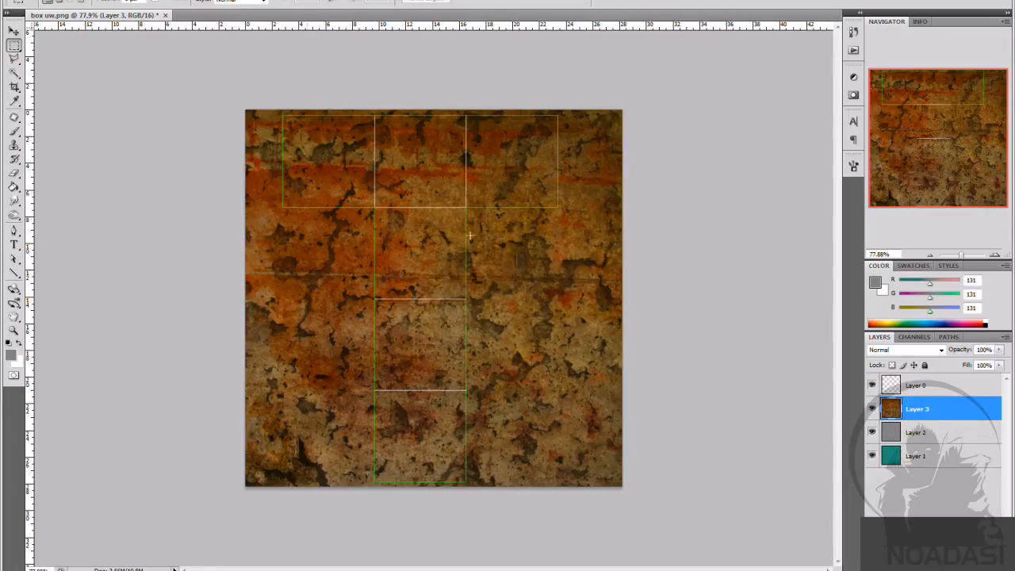
click(939, 565)
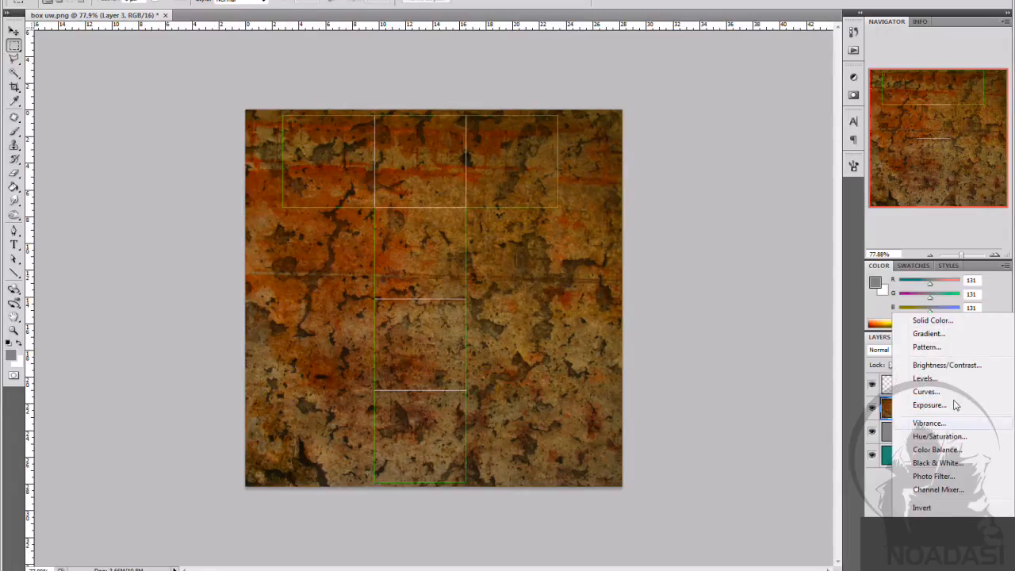
click(871, 512)
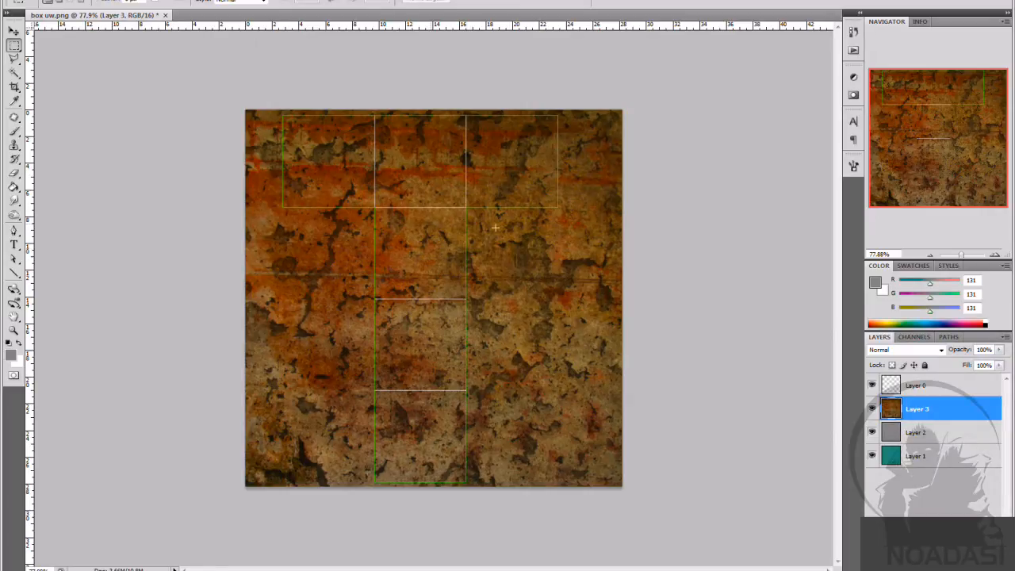
drag(962, 253, 962, 253)
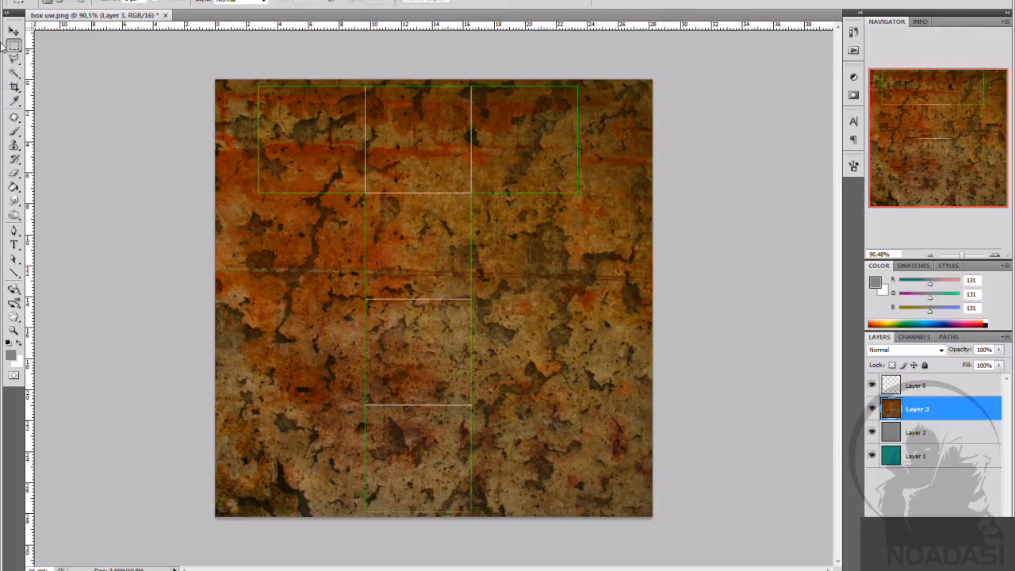
Step: Set the Brush tool's master diameter to 79 px
click(14, 132)
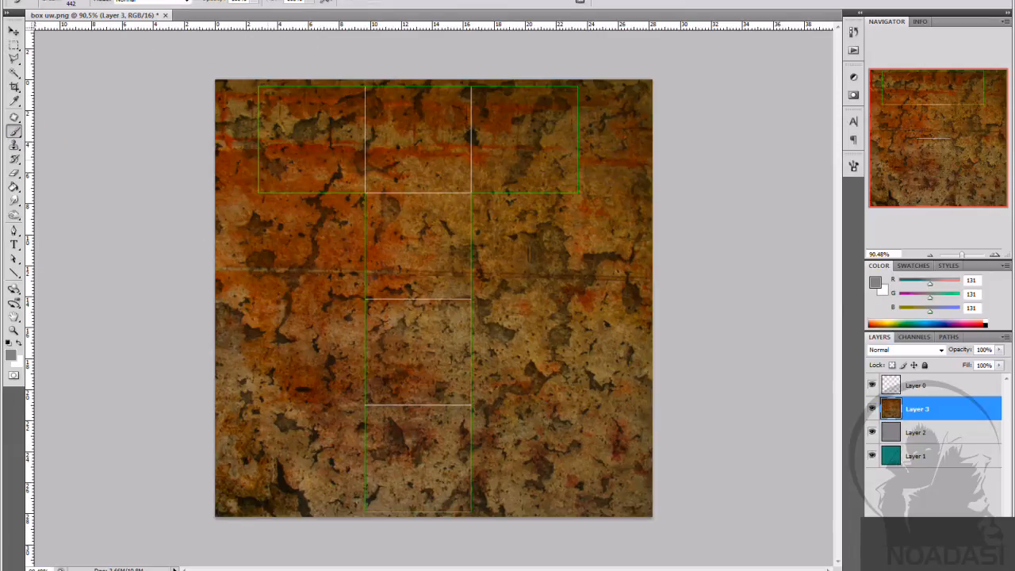
click(82, 2)
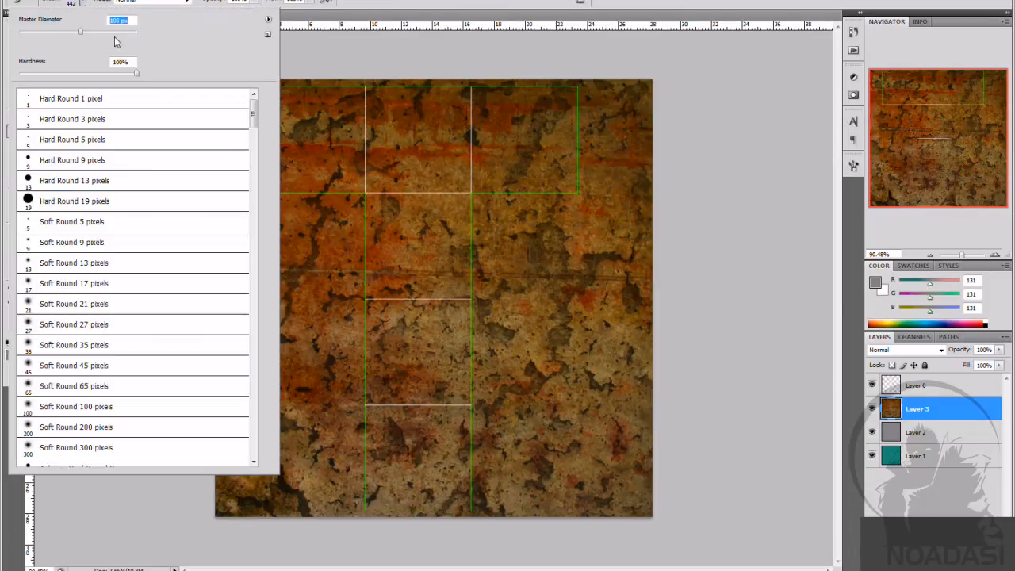
text(93)
key(Return)
drag(74, 32, 65, 33)
click(740, 91)
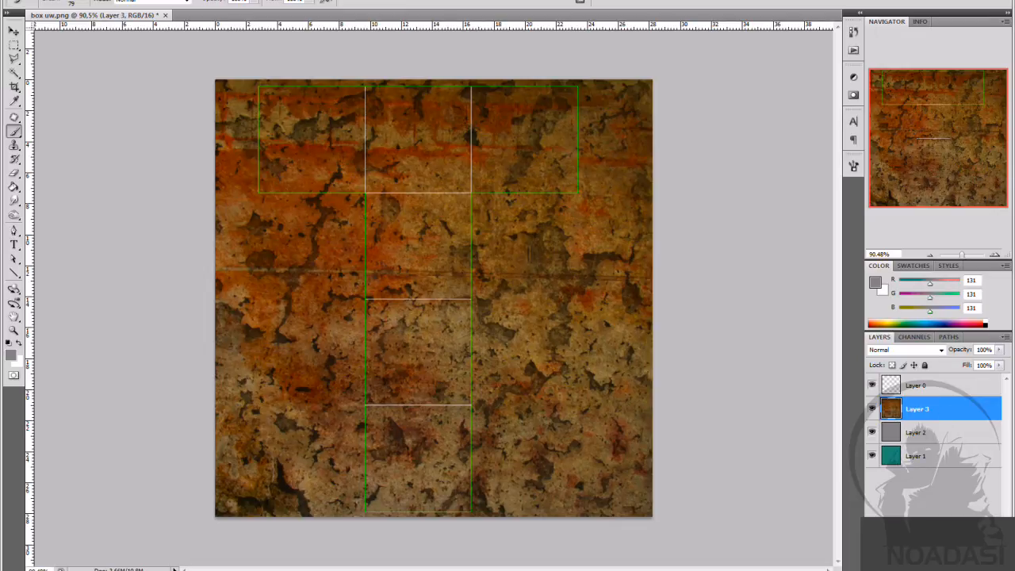
Step: Add a Hue/Saturation adjustment layer above Layer 3, set its saturation to -45 and fine-tune its lightness
click(939, 565)
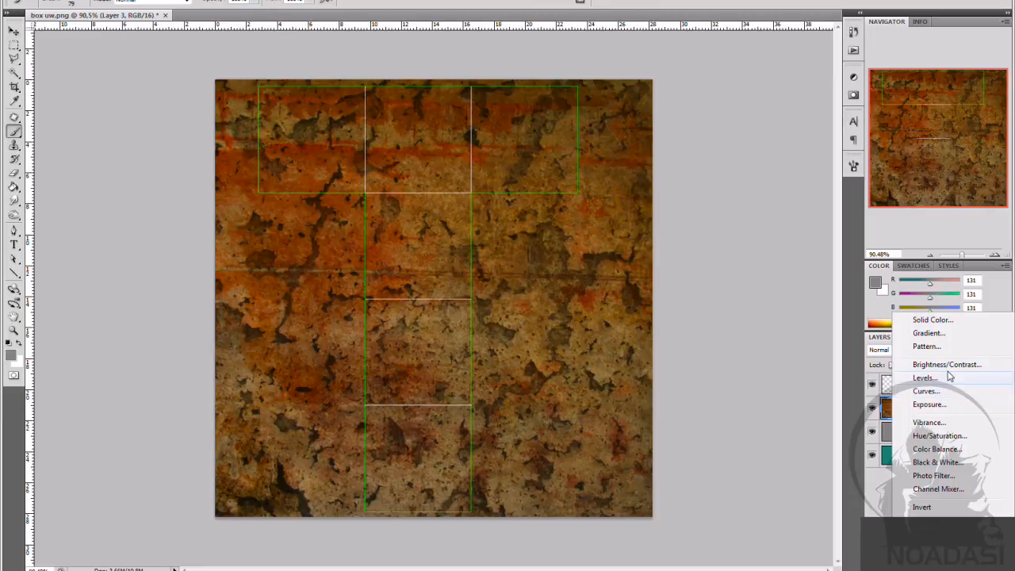
click(940, 436)
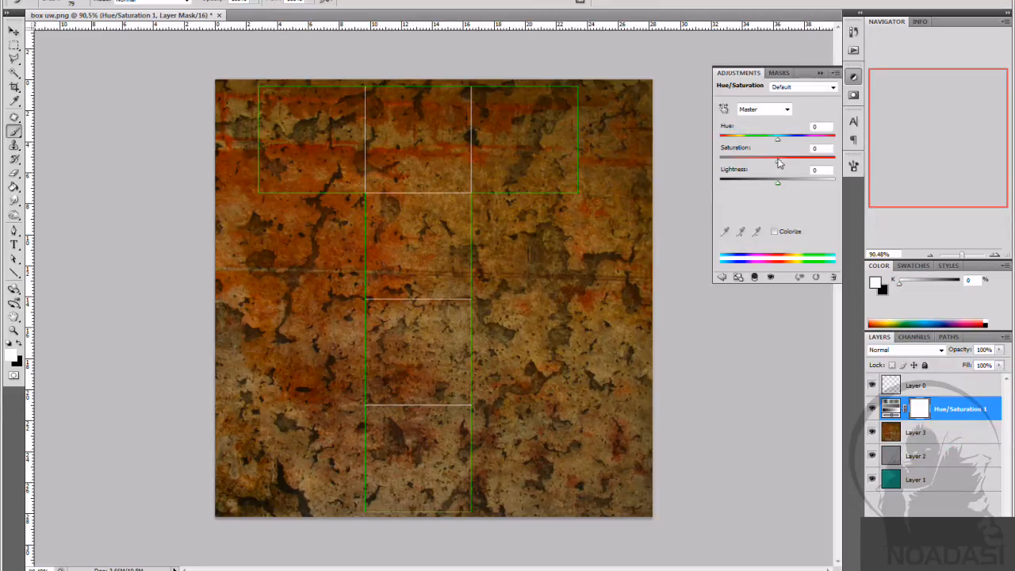
drag(780, 167, 780, 189)
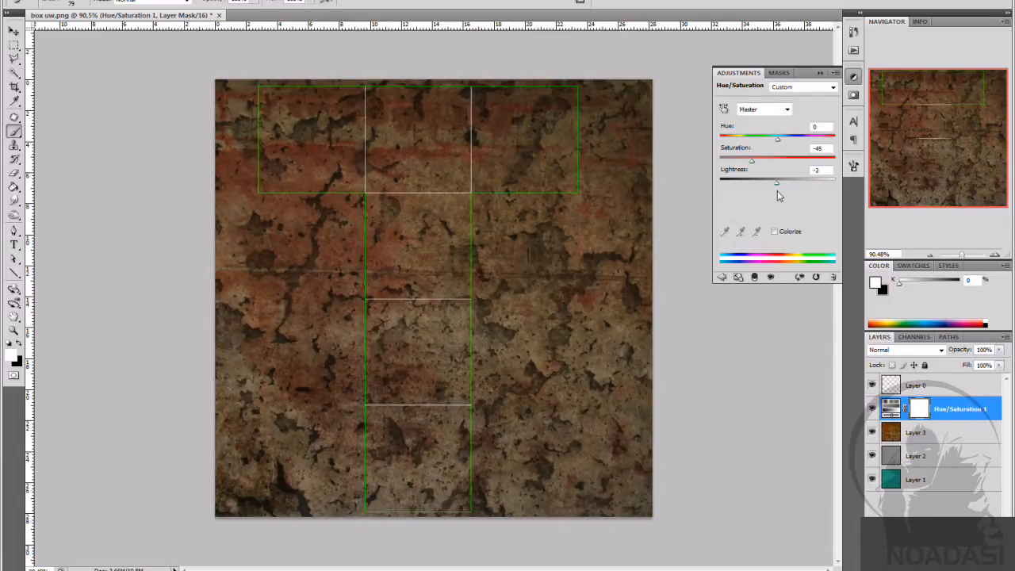
drag(777, 191, 779, 192)
click(820, 72)
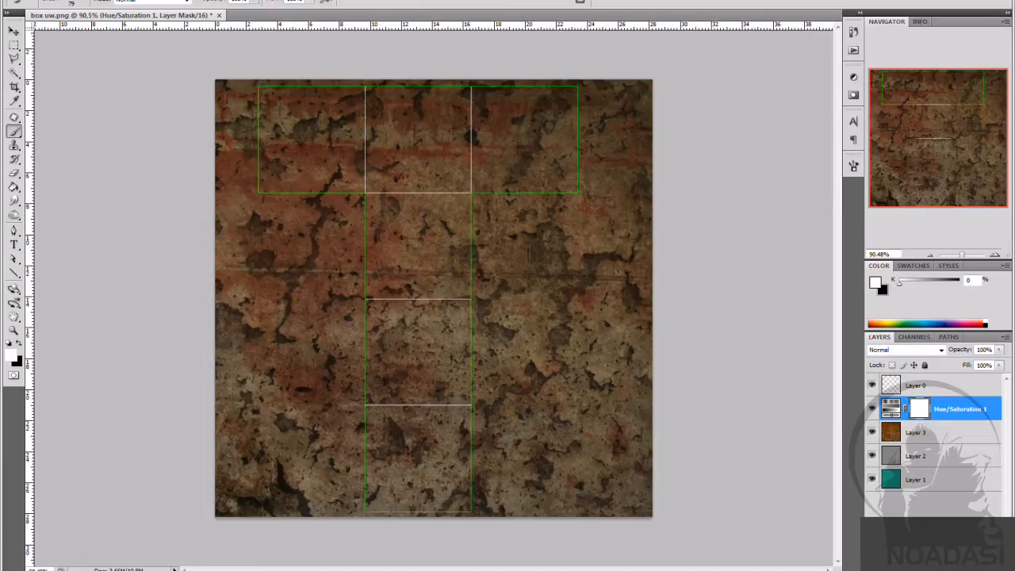
Step: Add a Levels adjustment layer above the Hue/Saturation adjustment layer
click(937, 564)
click(922, 380)
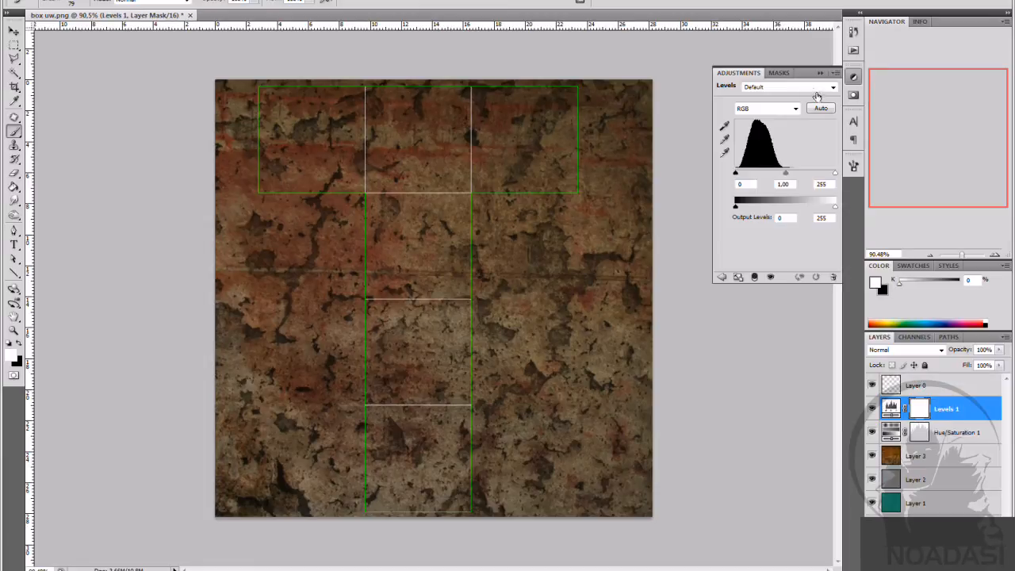
click(821, 109)
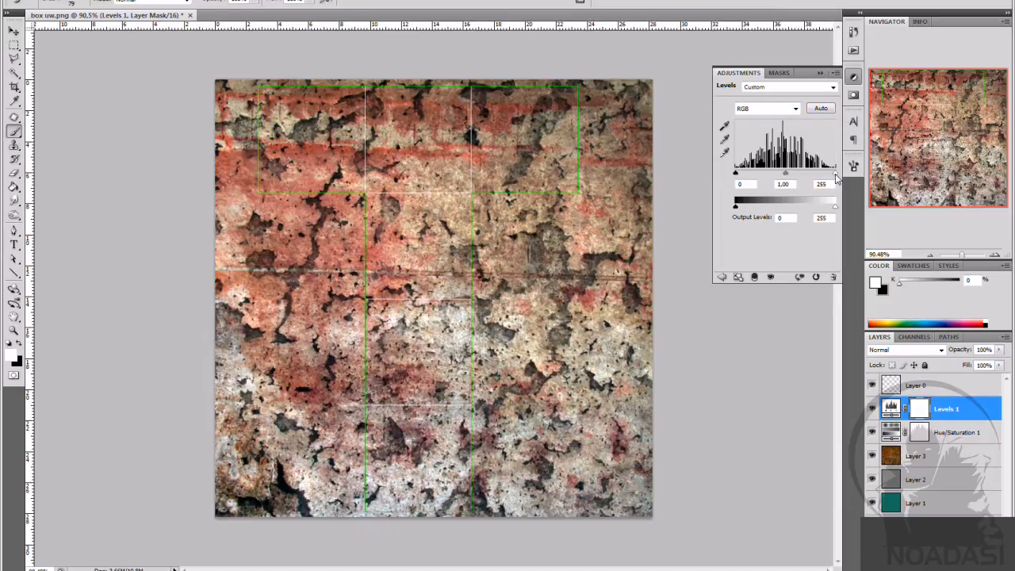
click(794, 109)
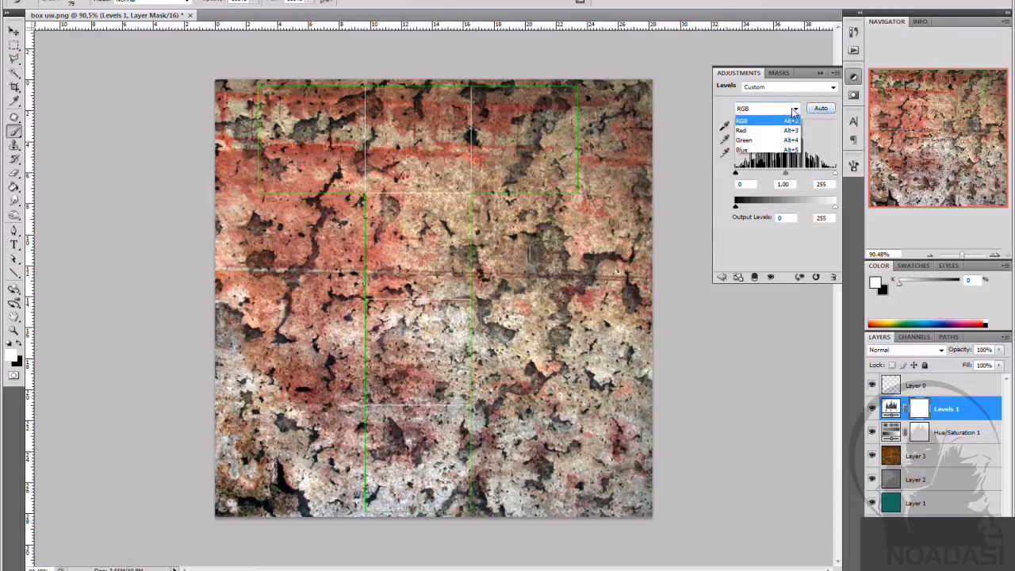
click(754, 119)
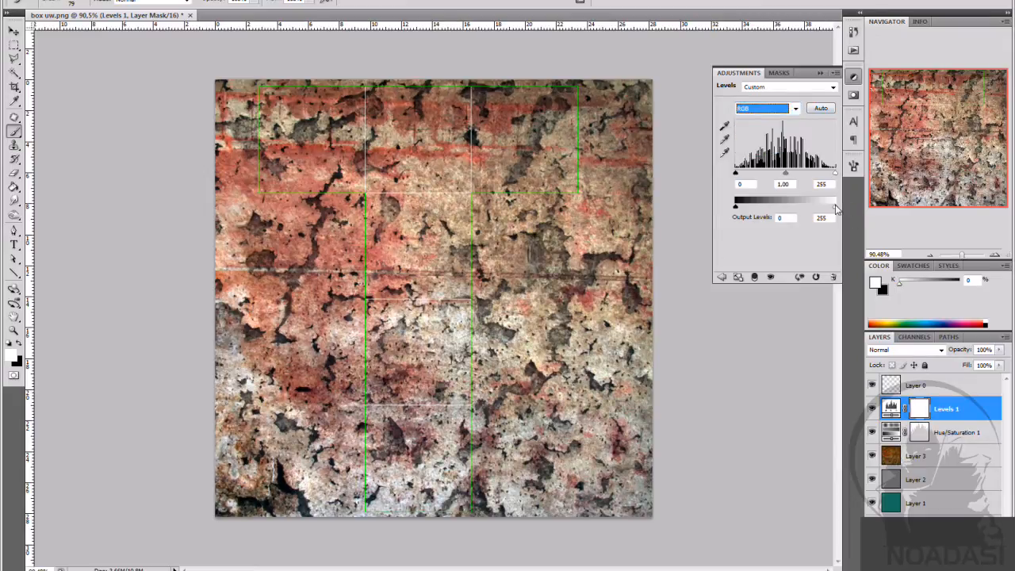
drag(834, 207, 798, 212)
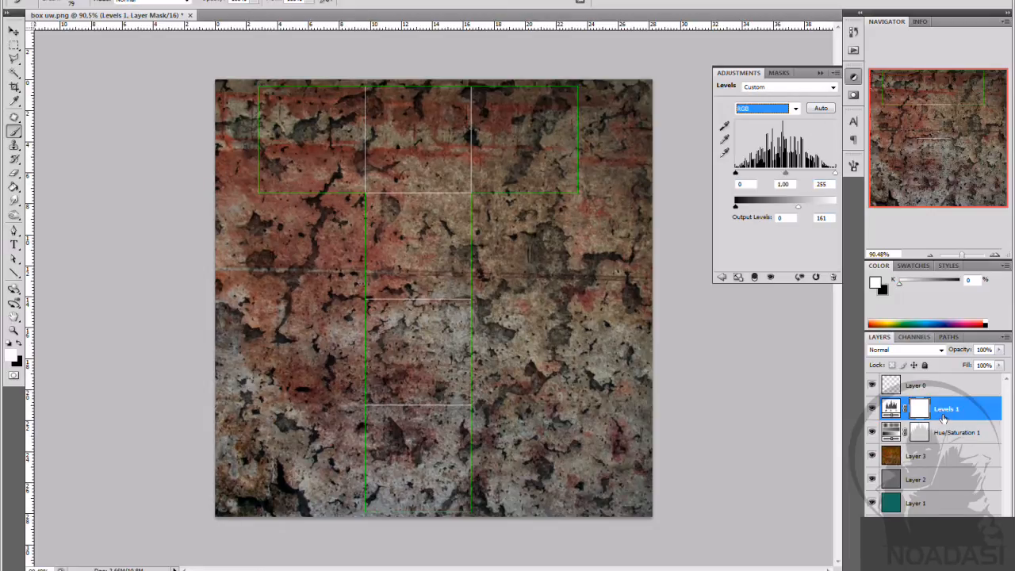
key(ctrl+alt+z)
key(ctrl+alt+z)
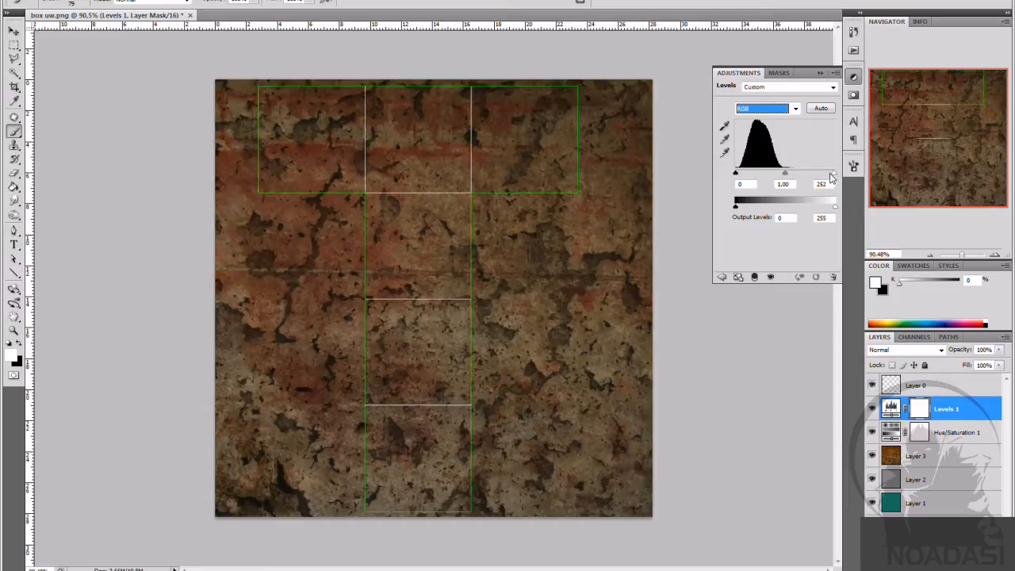
Step: Try lowering the white input level of the Levels layer to 167 for RGB and 147 for the Red channel
drag(835, 174, 801, 176)
click(796, 110)
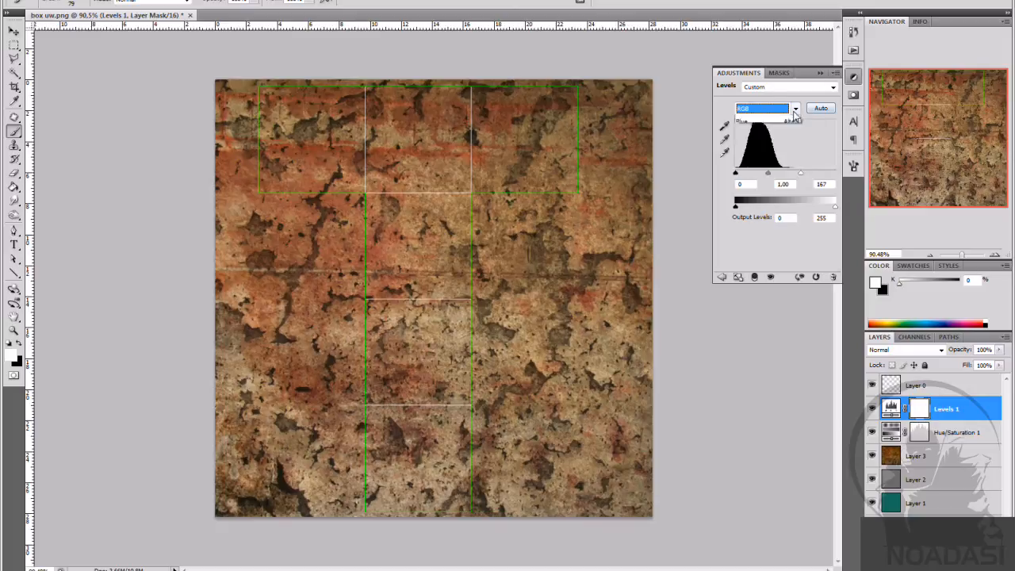
click(786, 121)
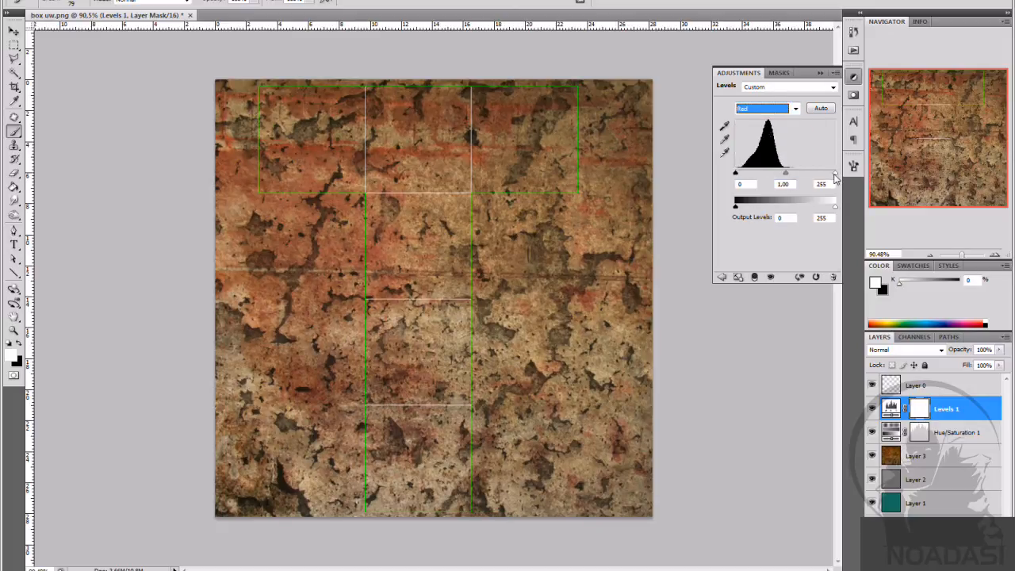
drag(834, 176, 795, 180)
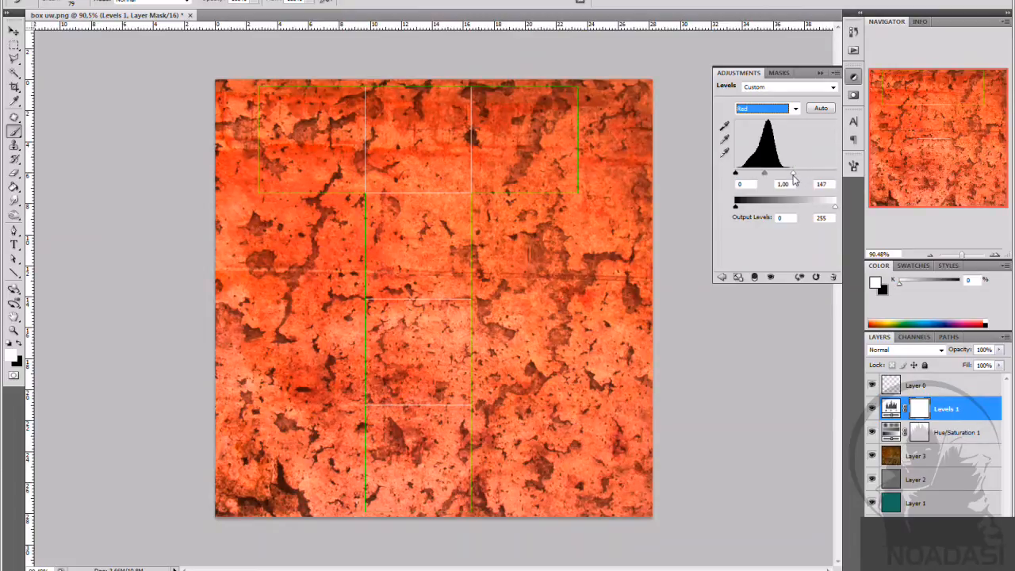
Step: Try Levels white inputs of 134 on the Green channel and 131 on the Blue channel, and return Blue to 255
click(794, 108)
click(775, 137)
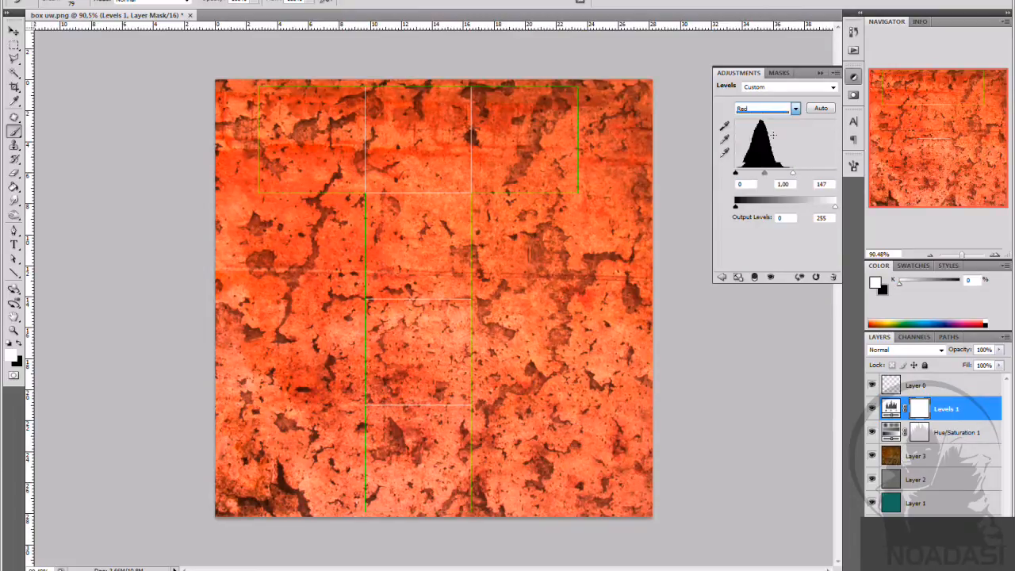
drag(835, 175, 789, 176)
click(795, 108)
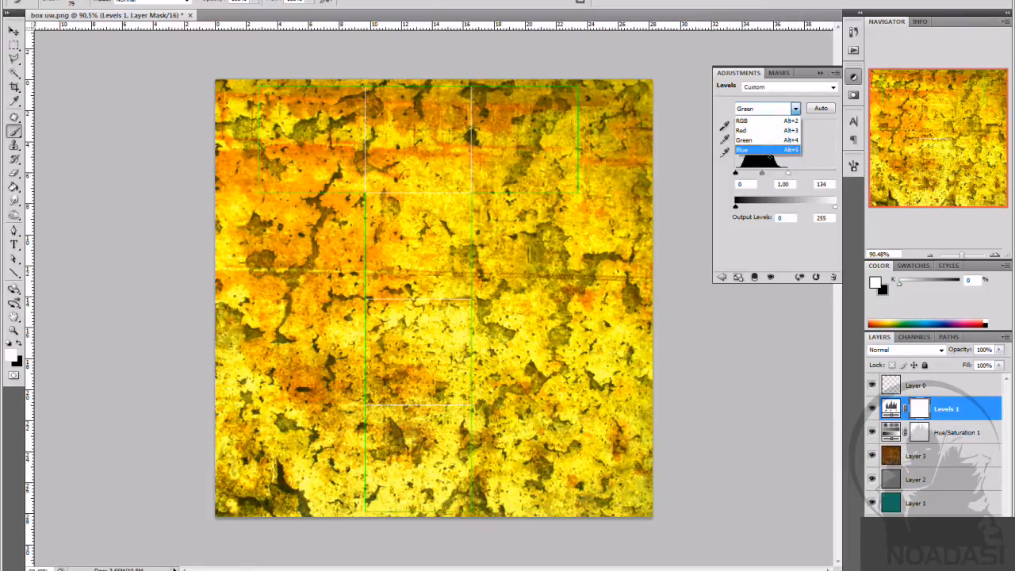
click(774, 147)
drag(831, 177, 790, 175)
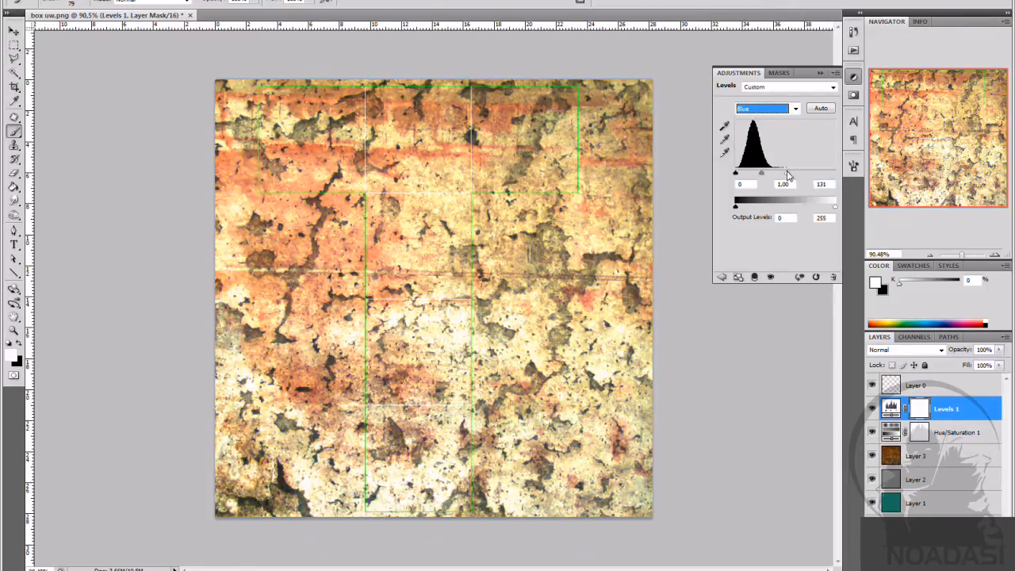
click(794, 109)
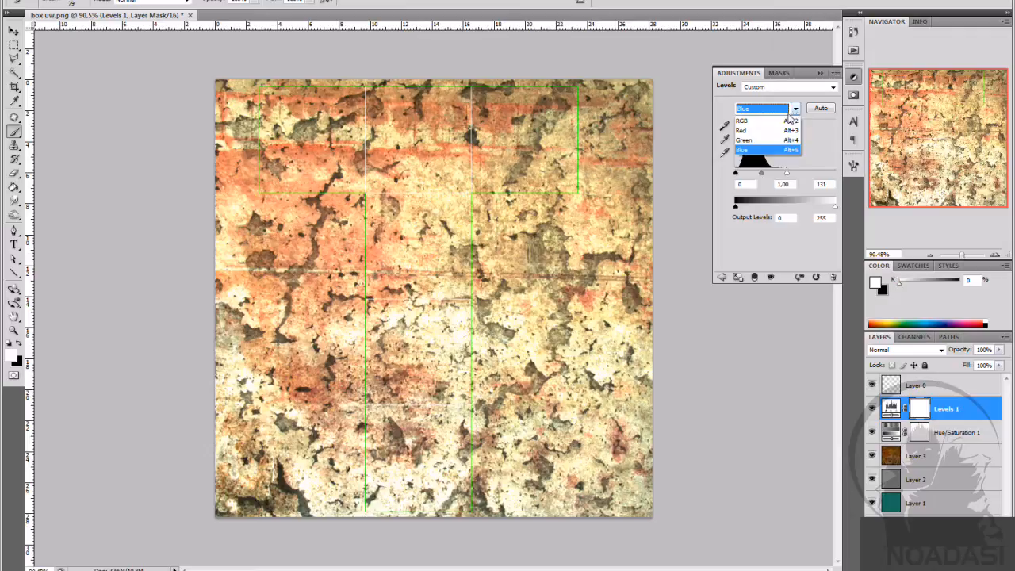
click(843, 129)
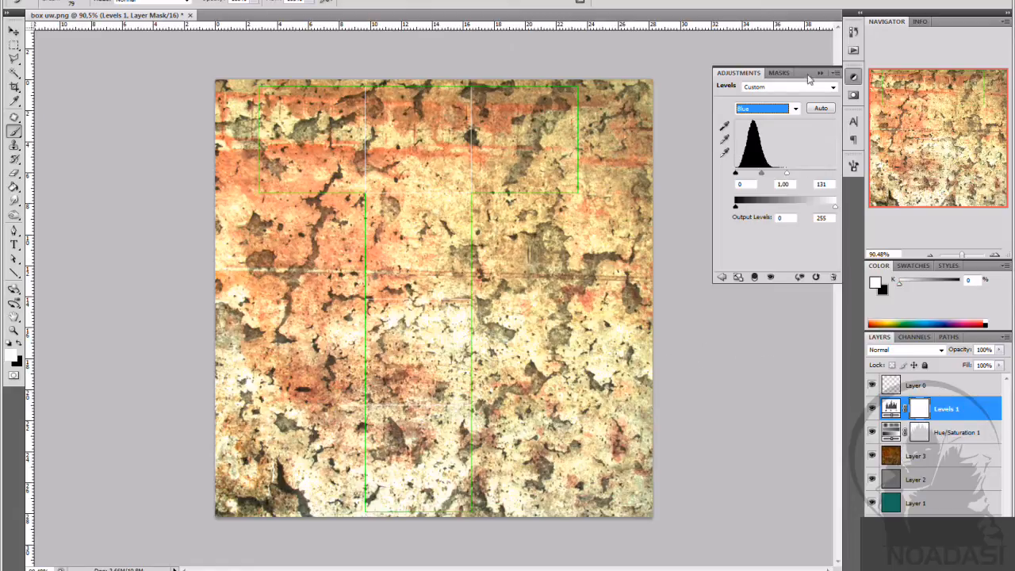
drag(790, 175, 835, 174)
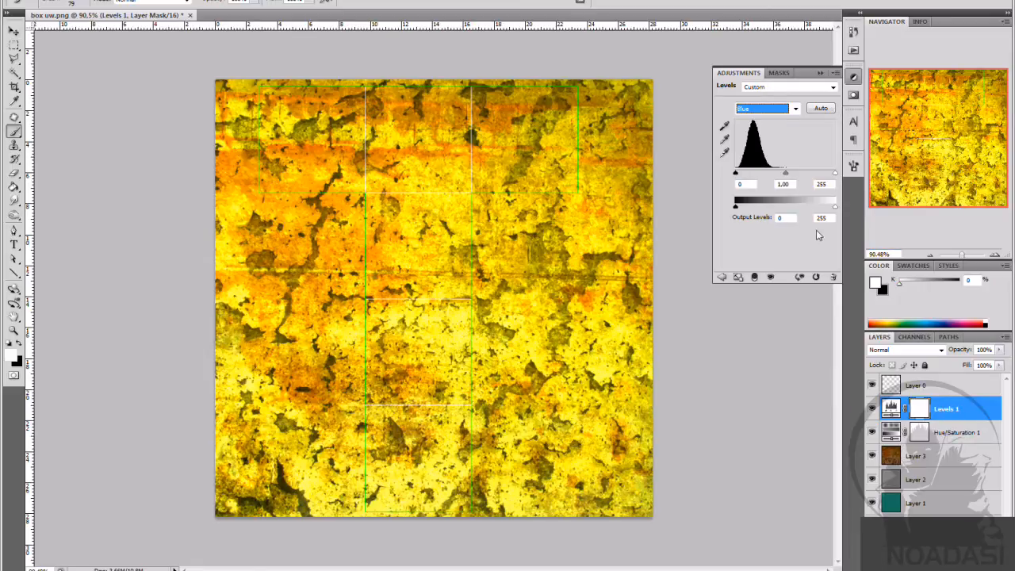
Step: Replace the Levels adjustment layer with a fresh one and set its RGB white input level to 182
drag(962, 409, 988, 558)
click(939, 559)
click(933, 374)
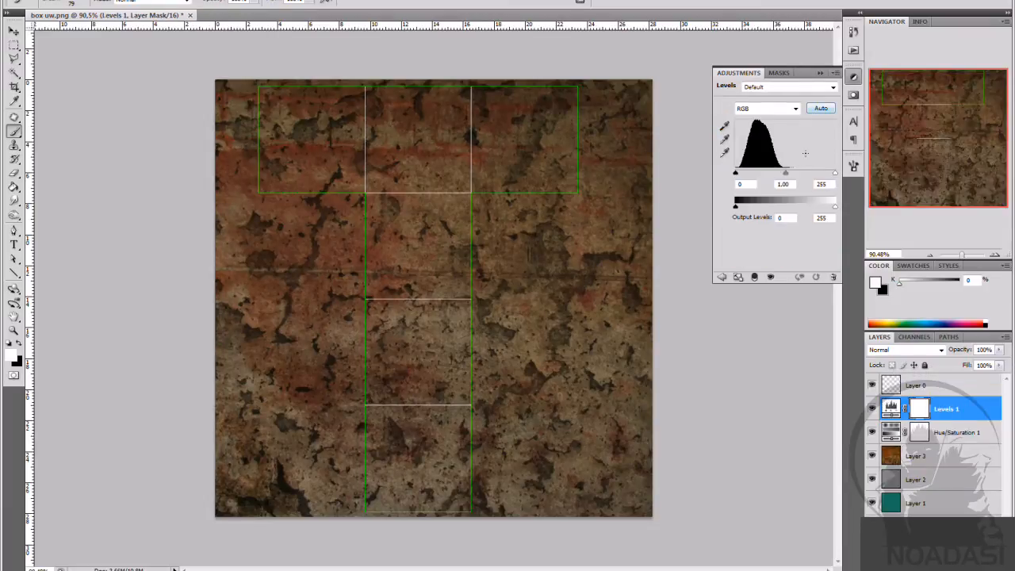
drag(835, 173, 805, 184)
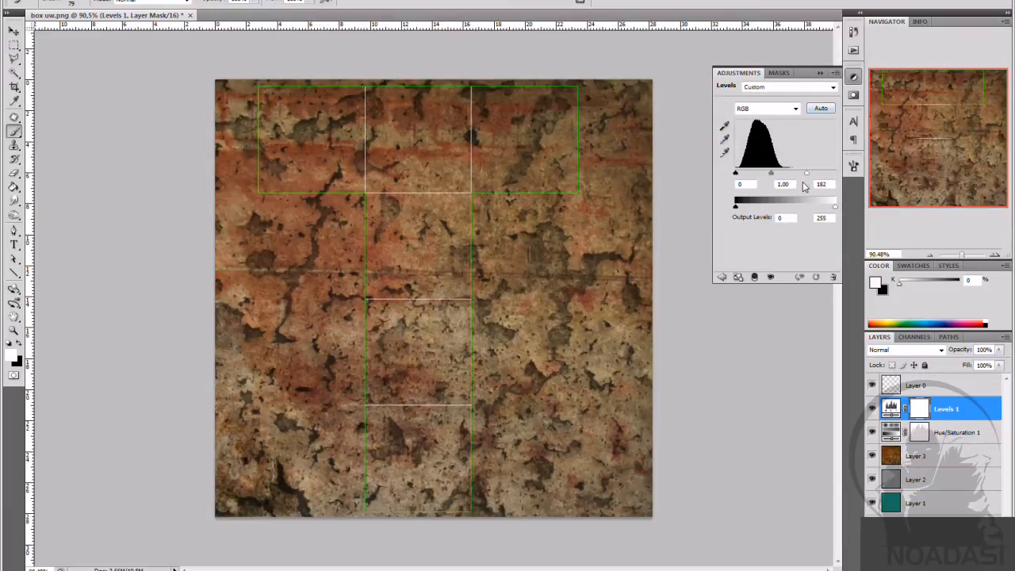
click(822, 73)
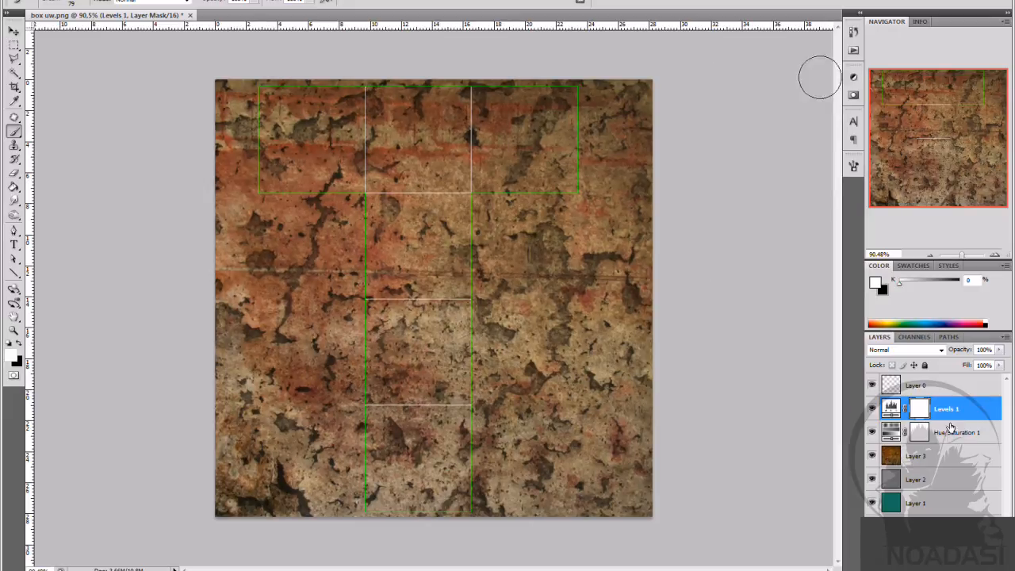
click(938, 564)
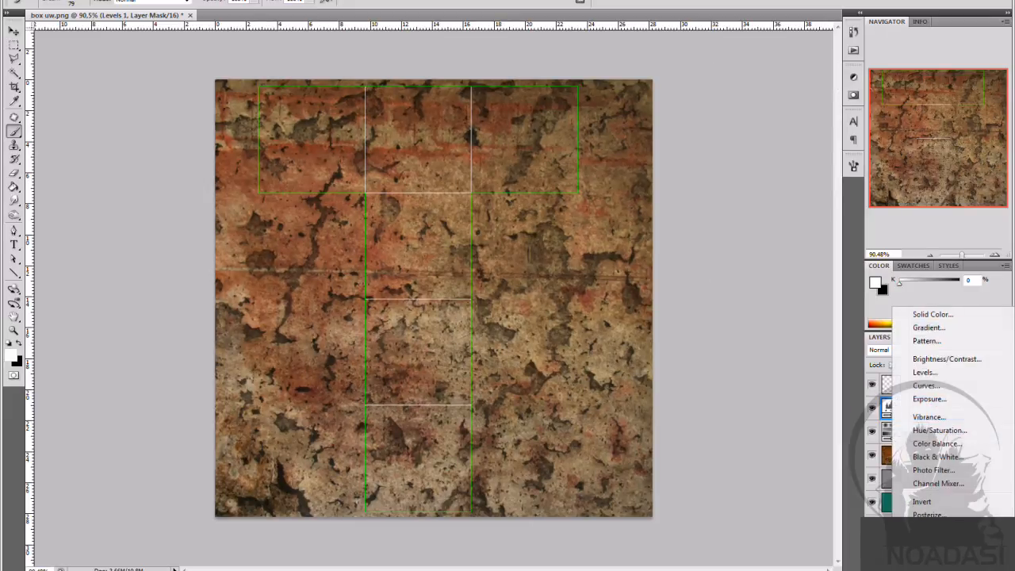
click(938, 370)
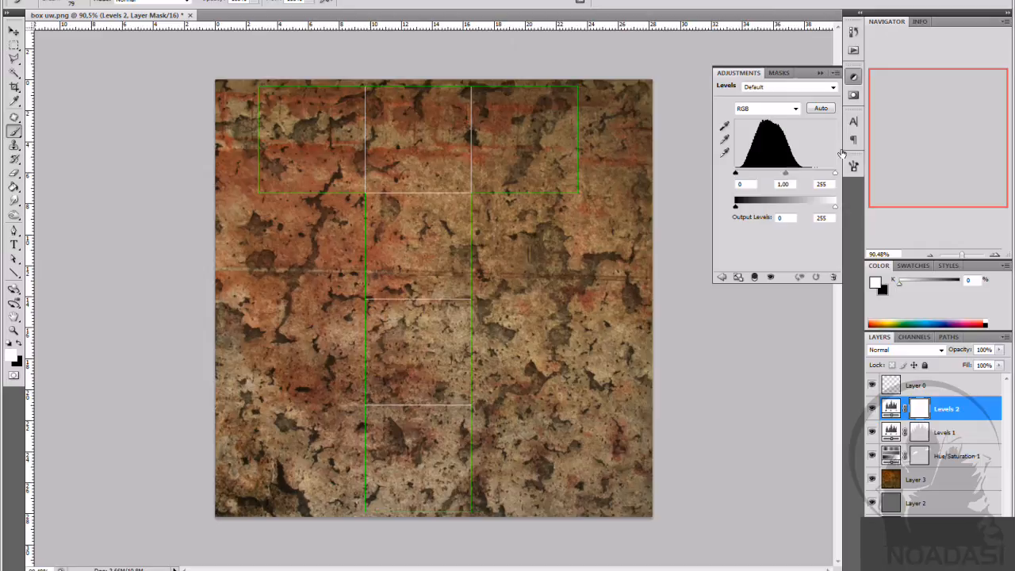
click(822, 73)
drag(973, 409, 988, 564)
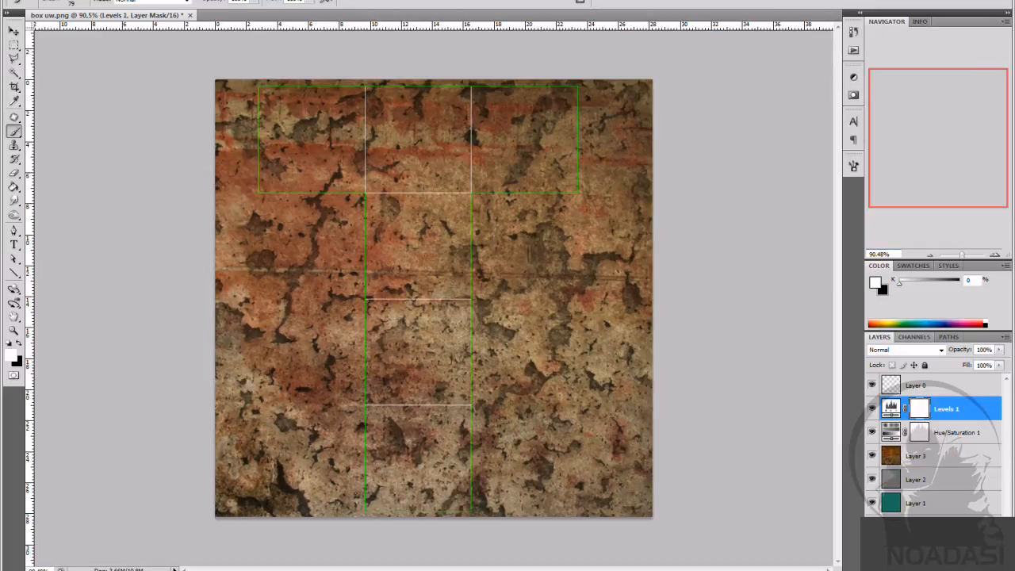
Step: Add a Brightness/Contrast adjustment layer above the Levels layer with brightness -10 and contrast 43
click(939, 564)
click(944, 361)
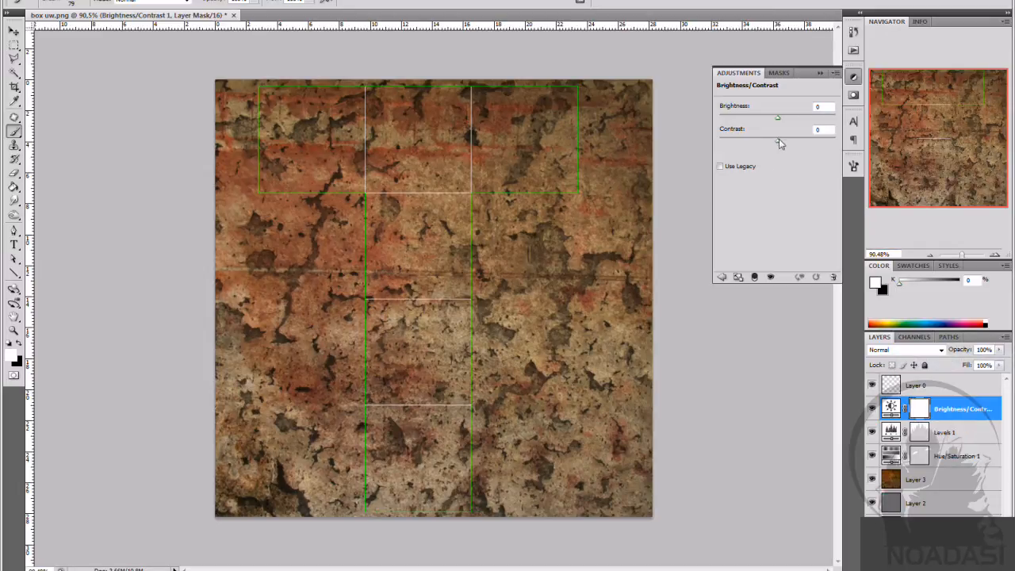
drag(791, 145, 777, 127)
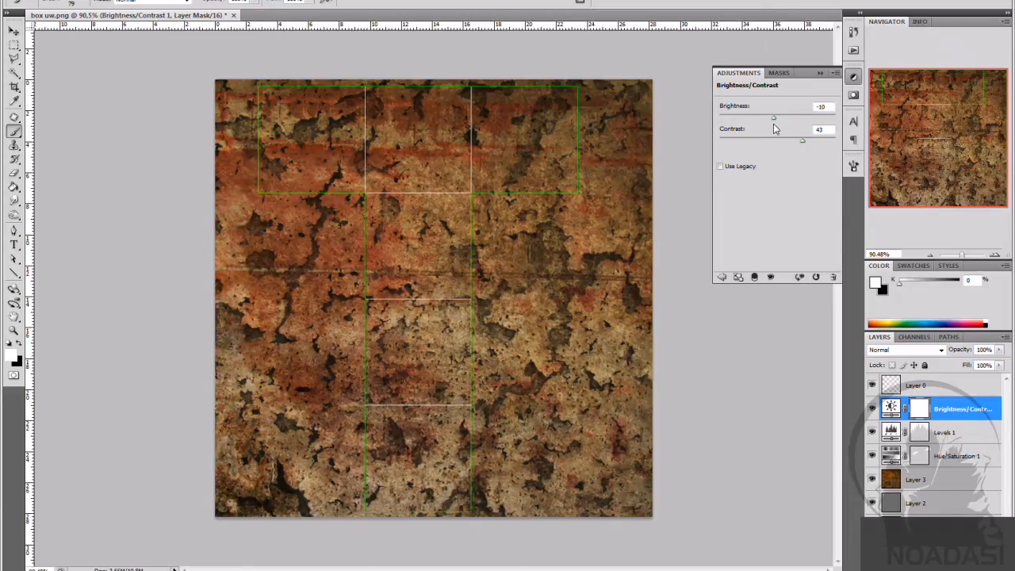
click(820, 73)
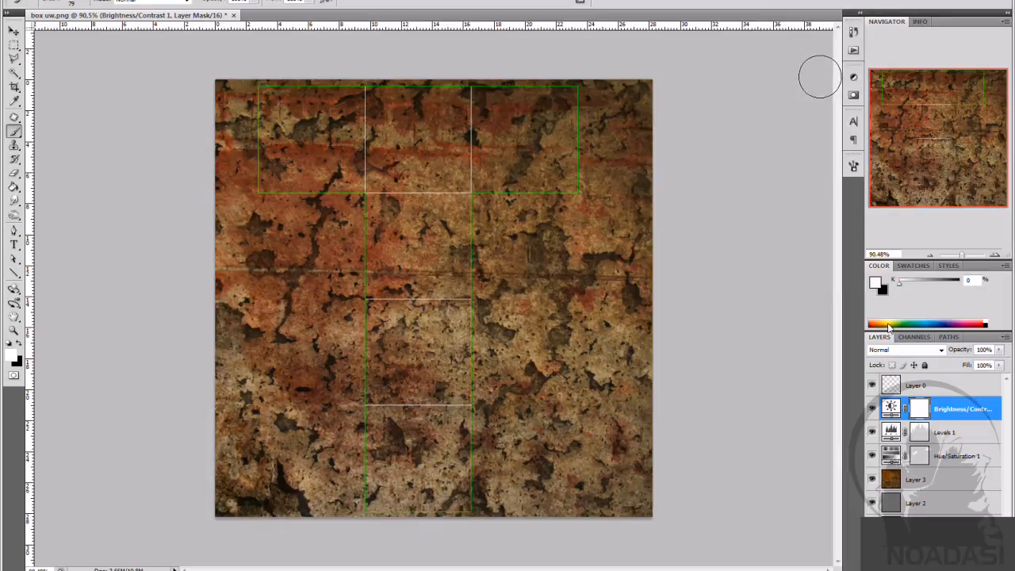
Step: Compare the texture with and without the Brightness/Contrast, Levels and Hue/Saturation adjustment layers
click(873, 408)
click(871, 457)
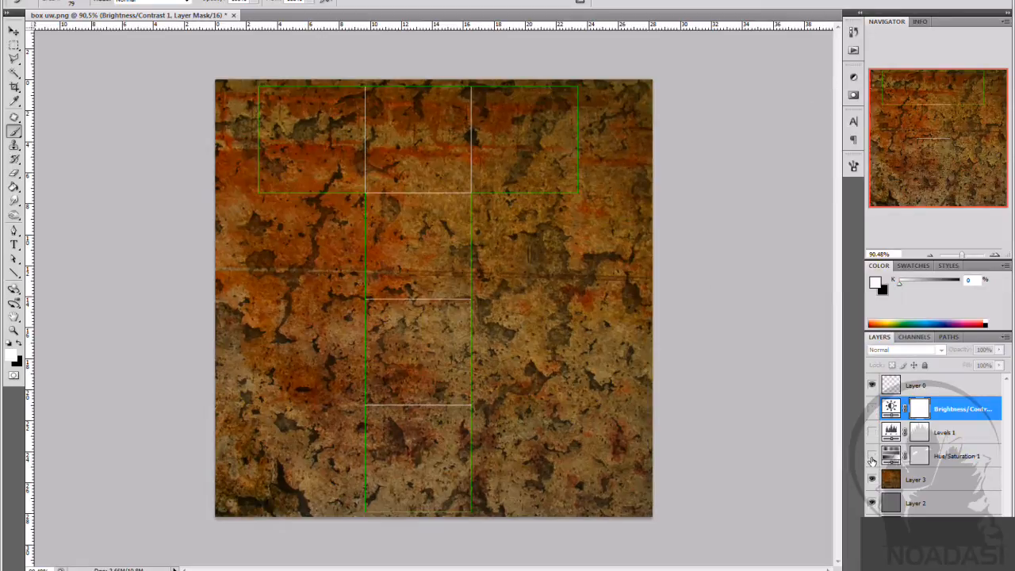
click(873, 433)
click(873, 409)
click(873, 407)
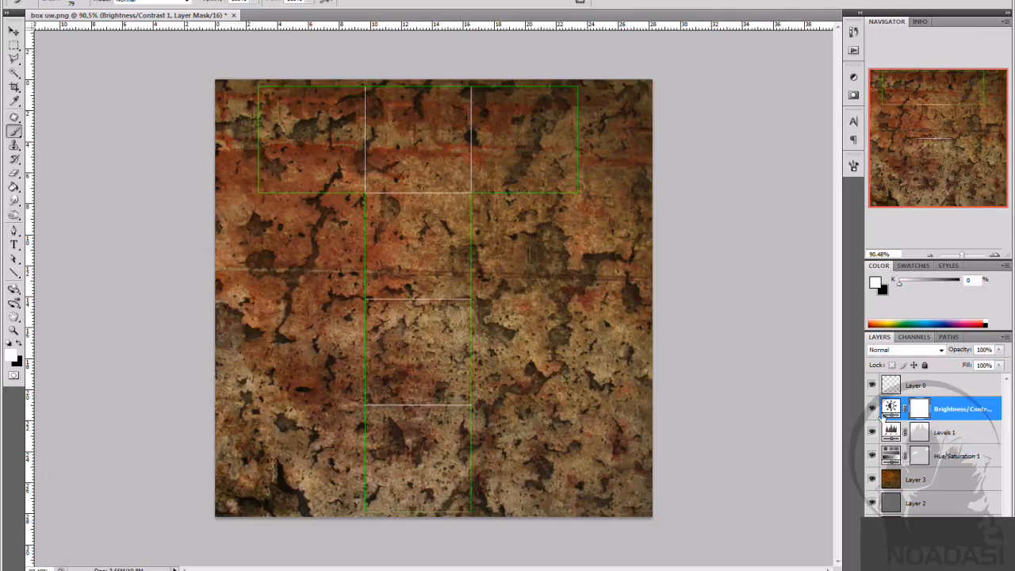
Step: Merge Layer 3 and its three adjustment layers into one layer and check it by toggling its visibility
shift+click(944, 480)
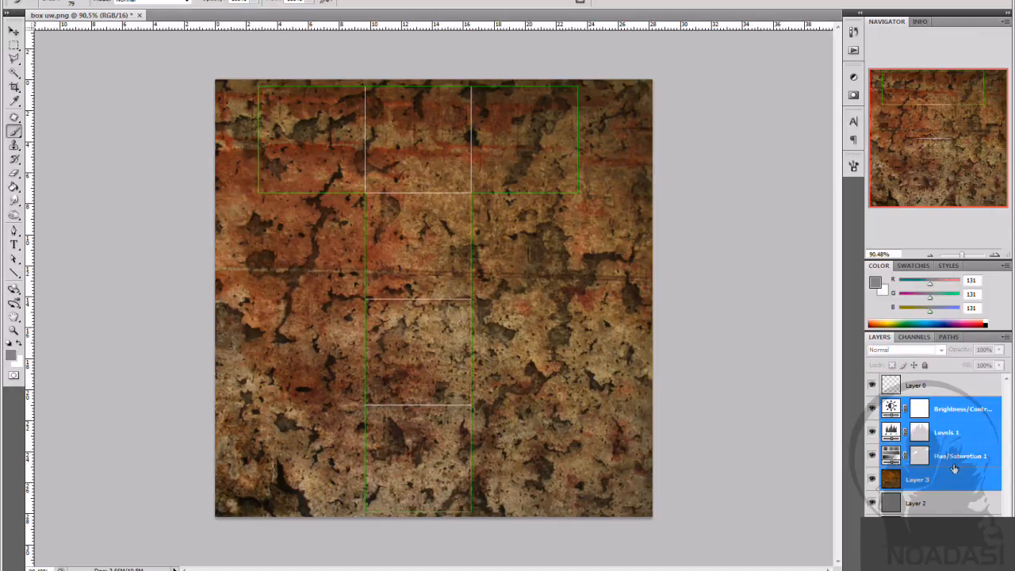
right_click(960, 475)
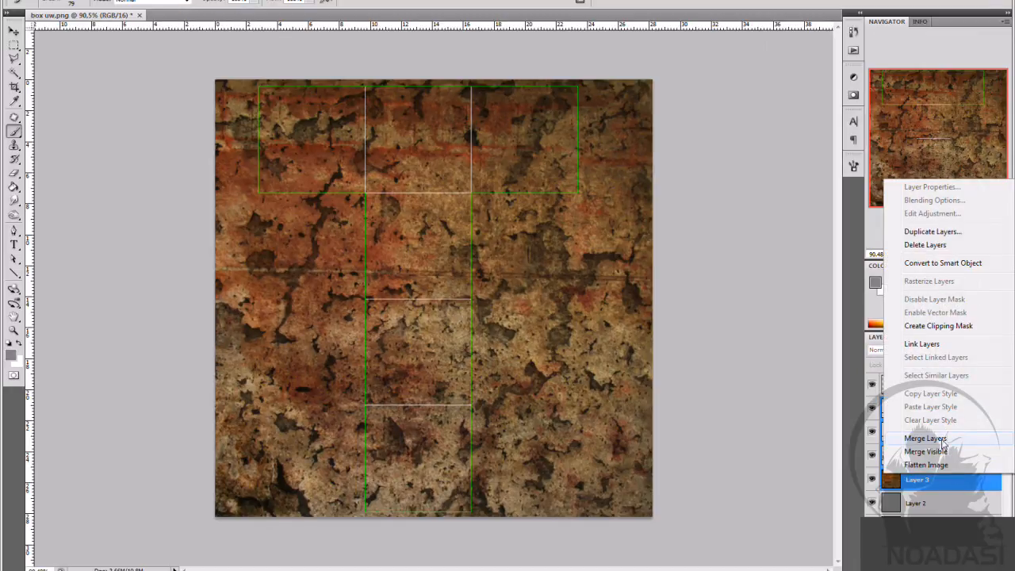
click(942, 441)
click(873, 408)
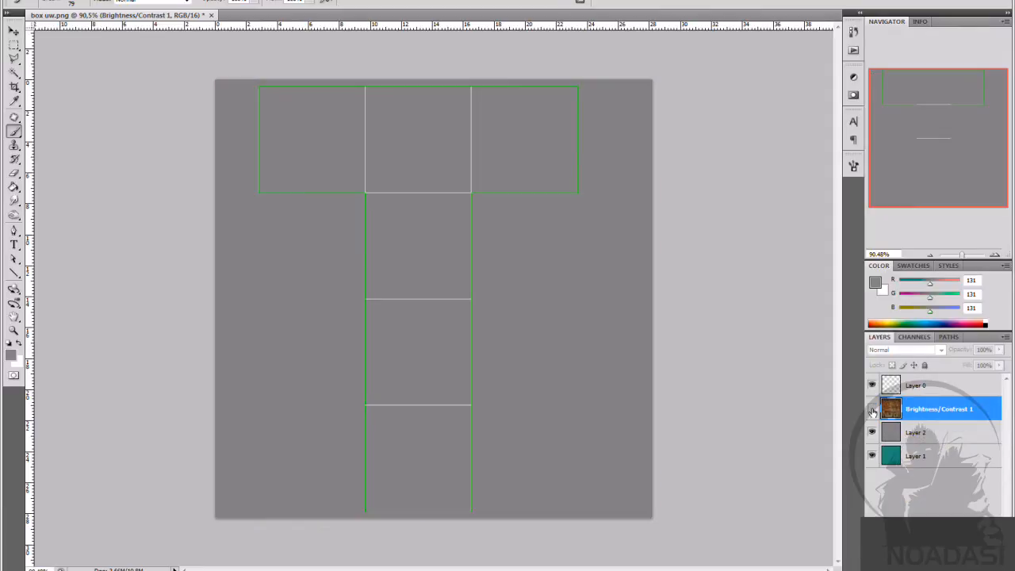
click(872, 408)
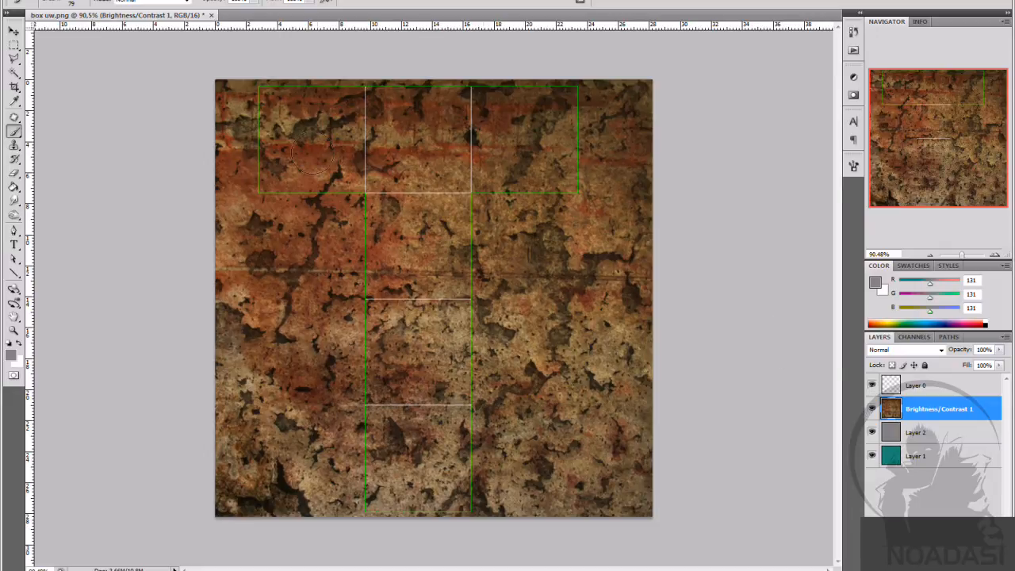
Step: Hide the UV template layer and export the texture for web as a quality-100 JPEG named box_dif.jpg in the Box tuto folder
click(873, 386)
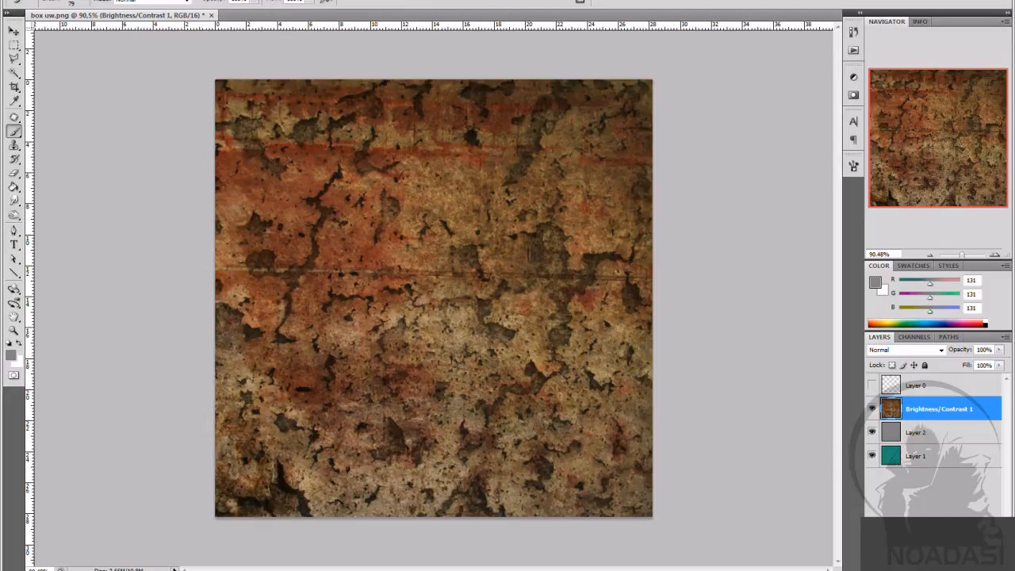
click(11, 1)
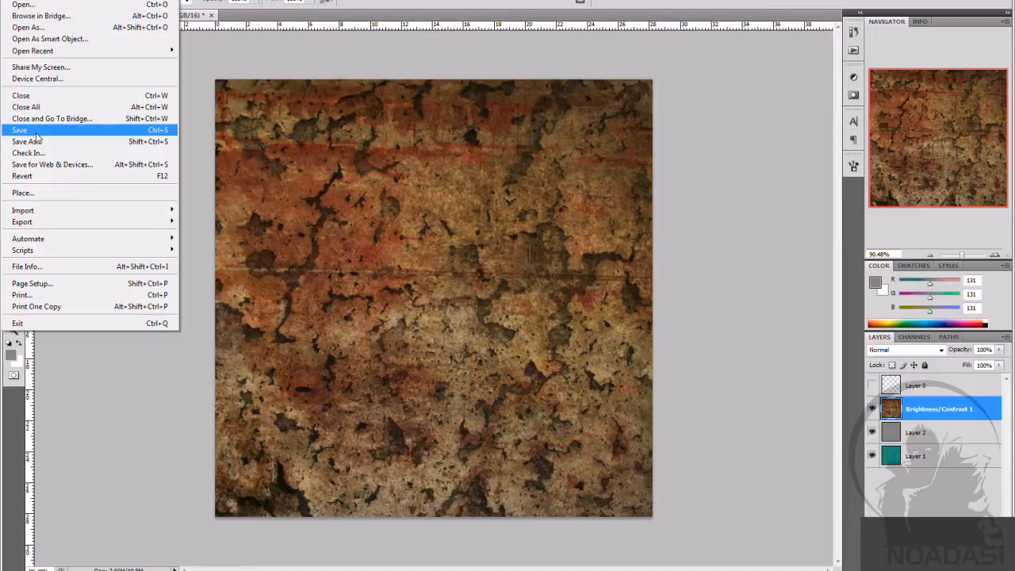
click(43, 164)
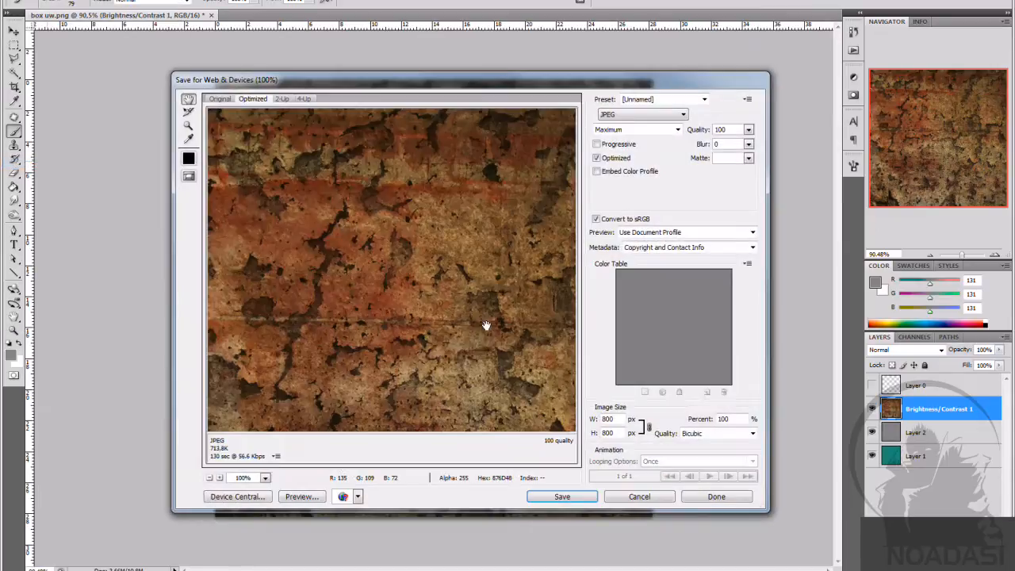
click(563, 496)
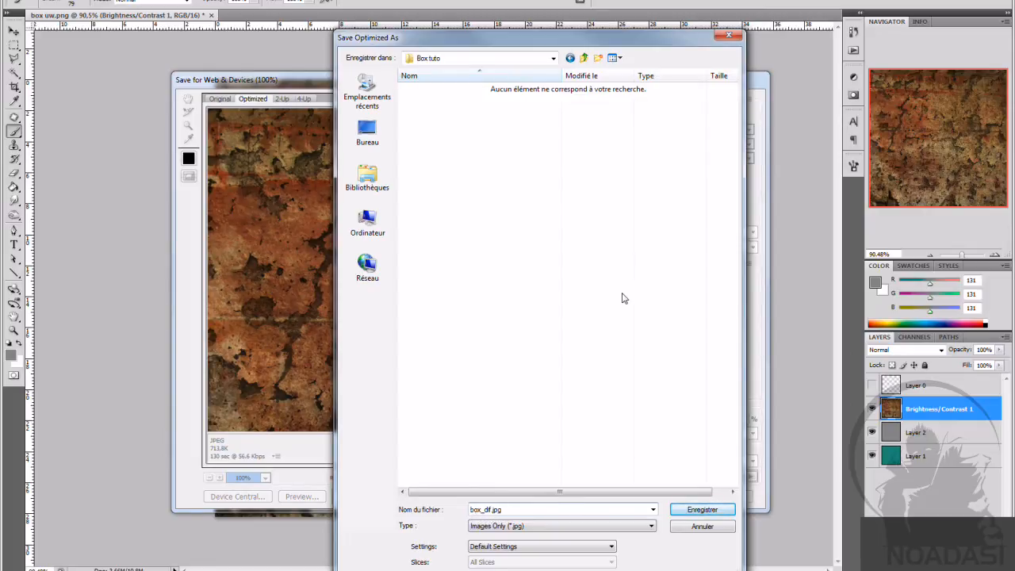
click(703, 510)
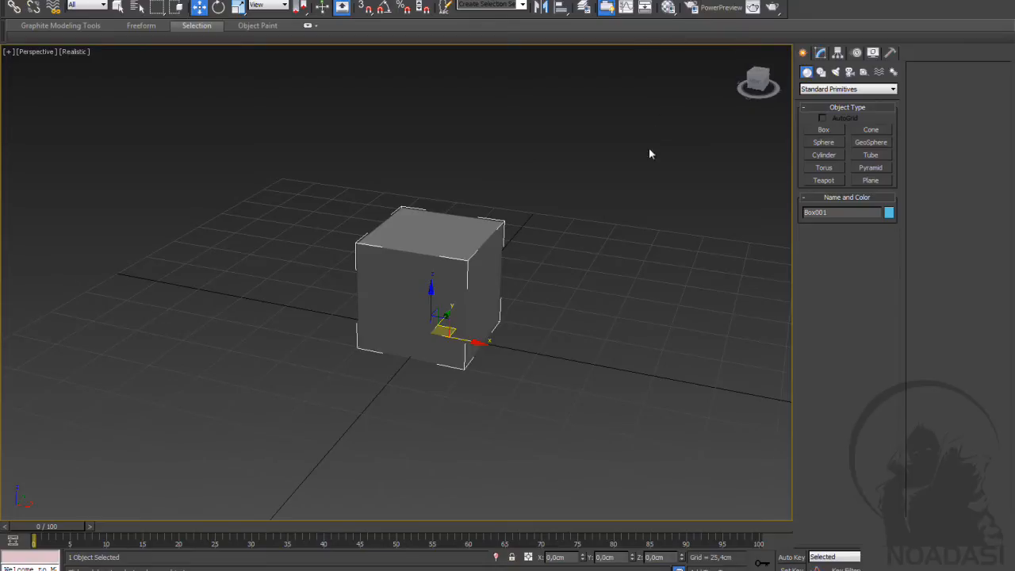
Step: In 3ds Max, load box_dif.jpg as the Diffuse Color bitmap of the first material and show the map on the box in the viewport
drag(649, 149, 642, 176)
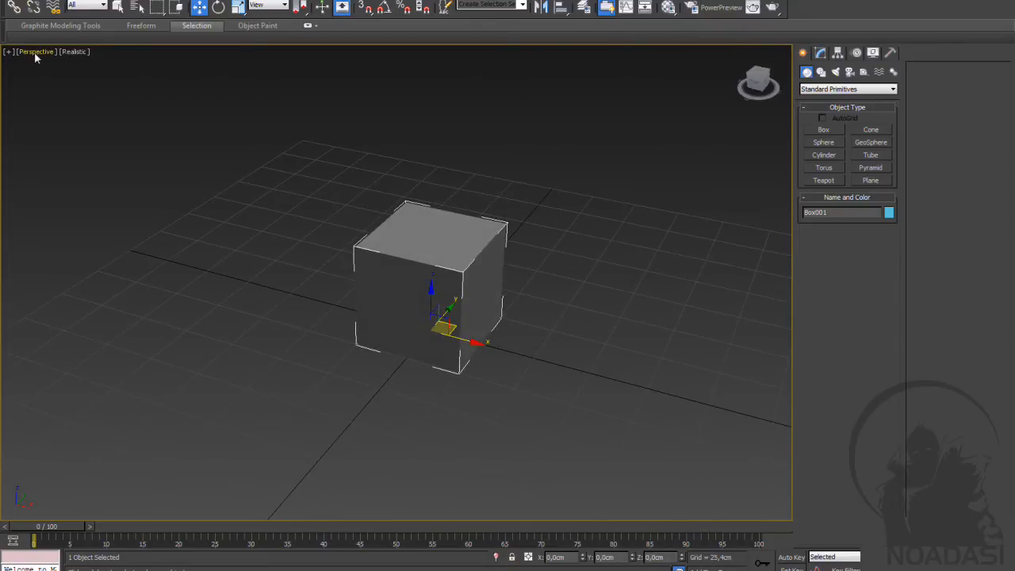
click(669, 8)
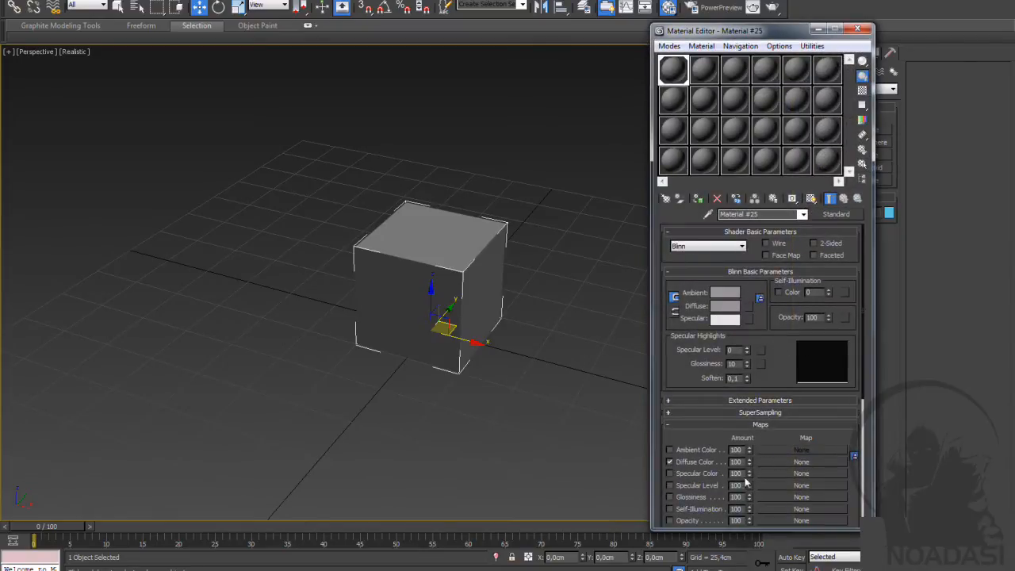
click(807, 463)
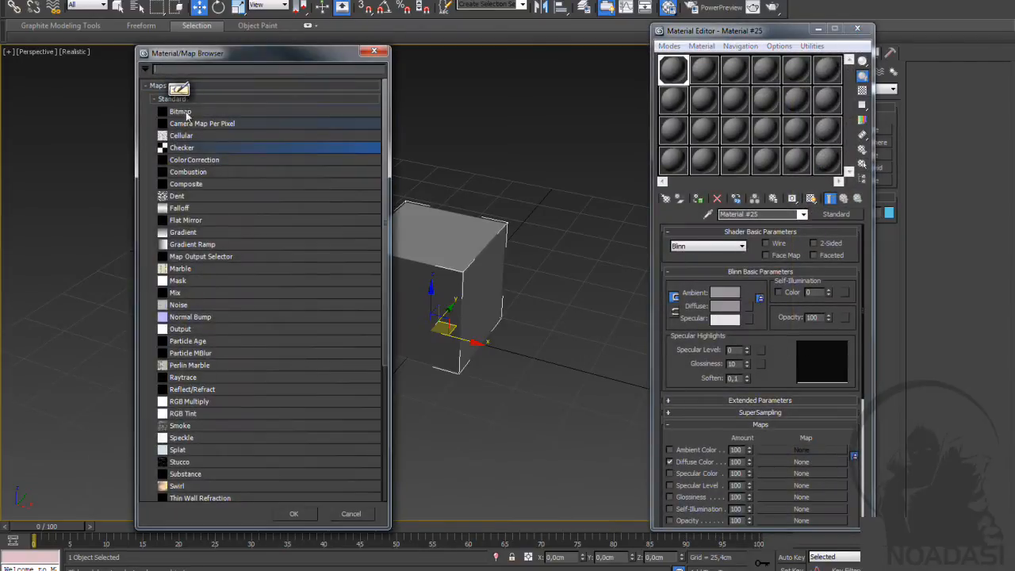
click(184, 112)
click(291, 516)
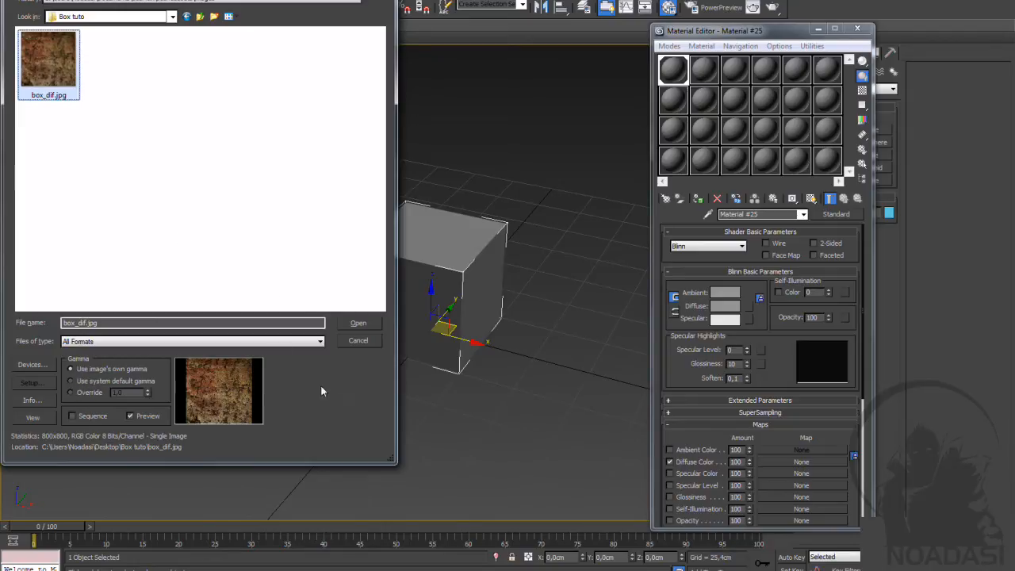
click(359, 323)
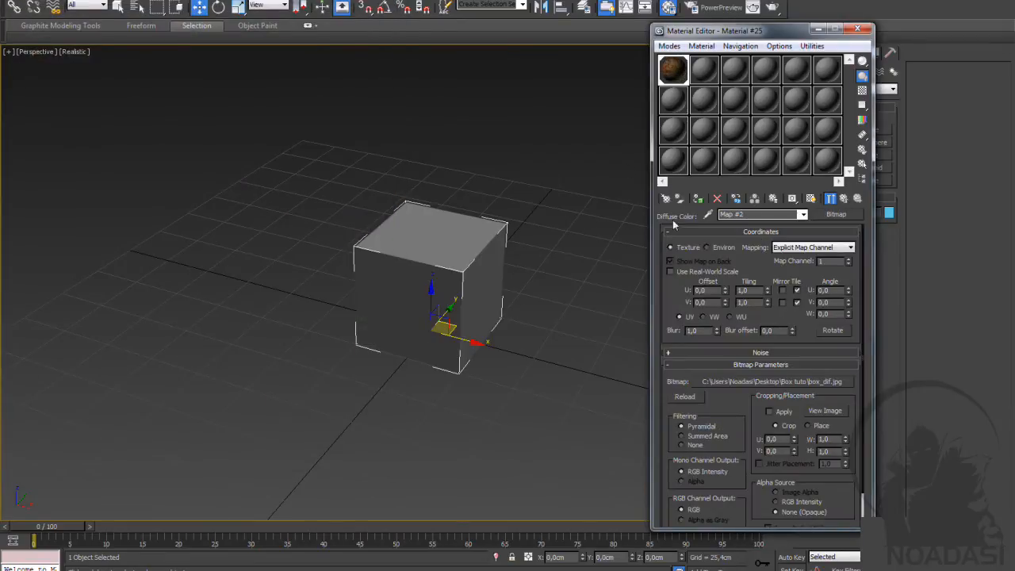
click(811, 198)
mouse_move(538, 292)
mouse_down()
mouse_move(446, 206)
mouse_move(465, 119)
mouse_move(612, 334)
mouse_move(719, 382)
mouse_move(584, 357)
mouse_move(660, 349)
mouse_move(560, 356)
mouse_move(552, 310)
mouse_move(447, 339)
mouse_move(469, 363)
mouse_up()
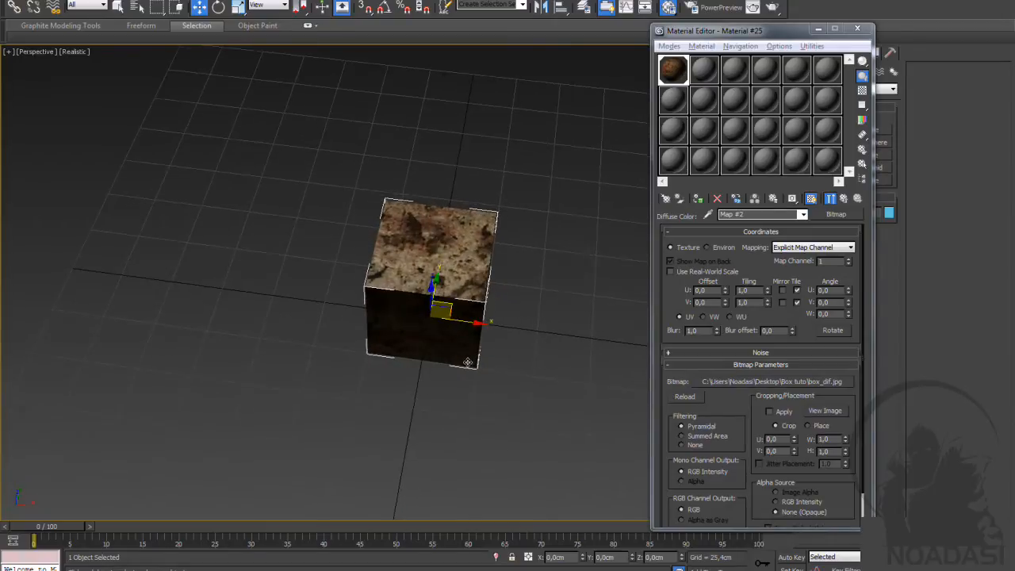
Step: Minimize the Material Editor, test-render the textured box in the perspective view, and close the render window
scroll(497, 345, up, 4)
drag(505, 312, 547, 263)
scroll(584, 330, down, 4)
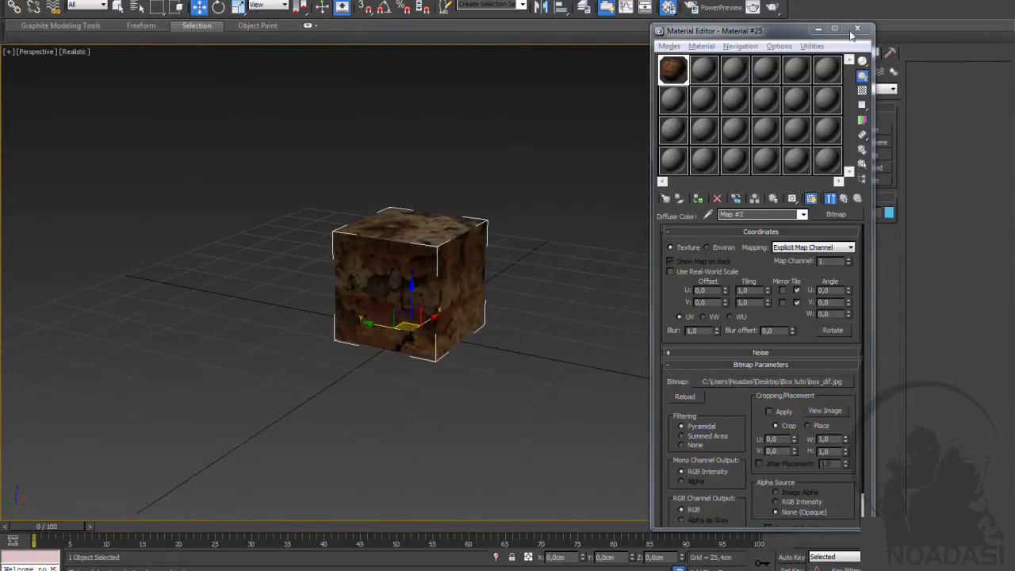
click(818, 29)
click(774, 8)
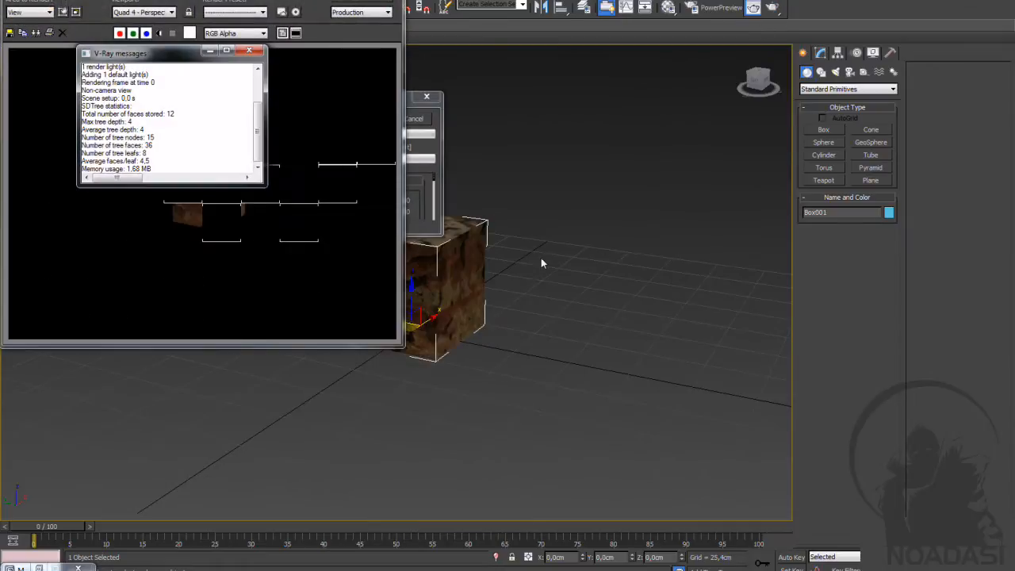
click(250, 50)
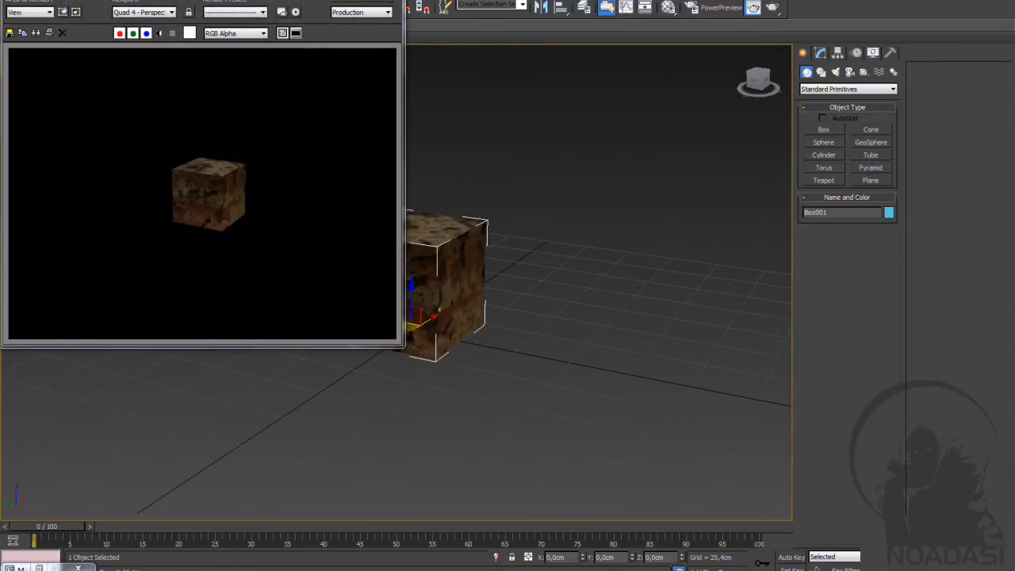
drag(315, 1, 638, 49)
scroll(611, 306, up, 5)
scroll(614, 311, down, 5)
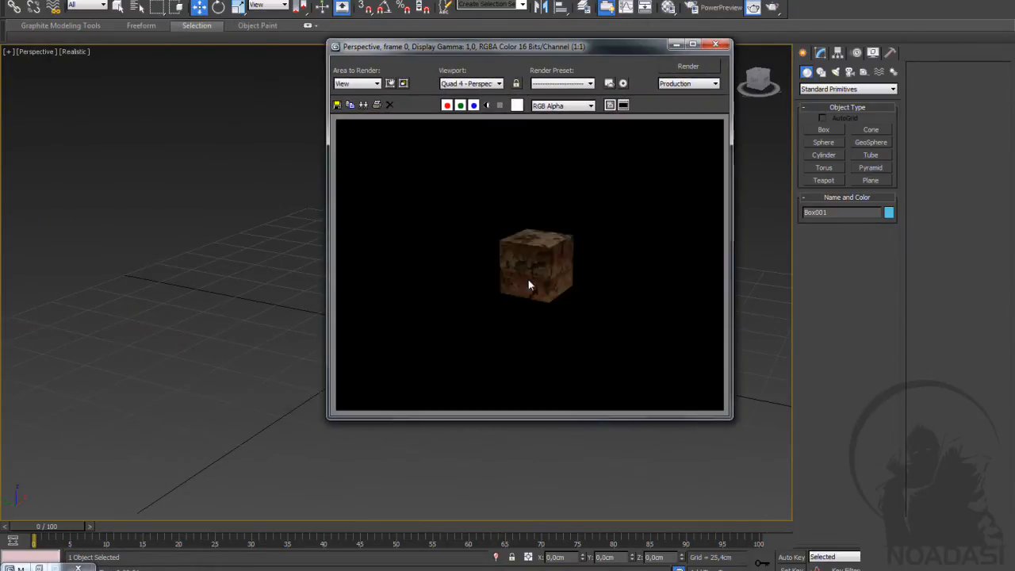
click(716, 45)
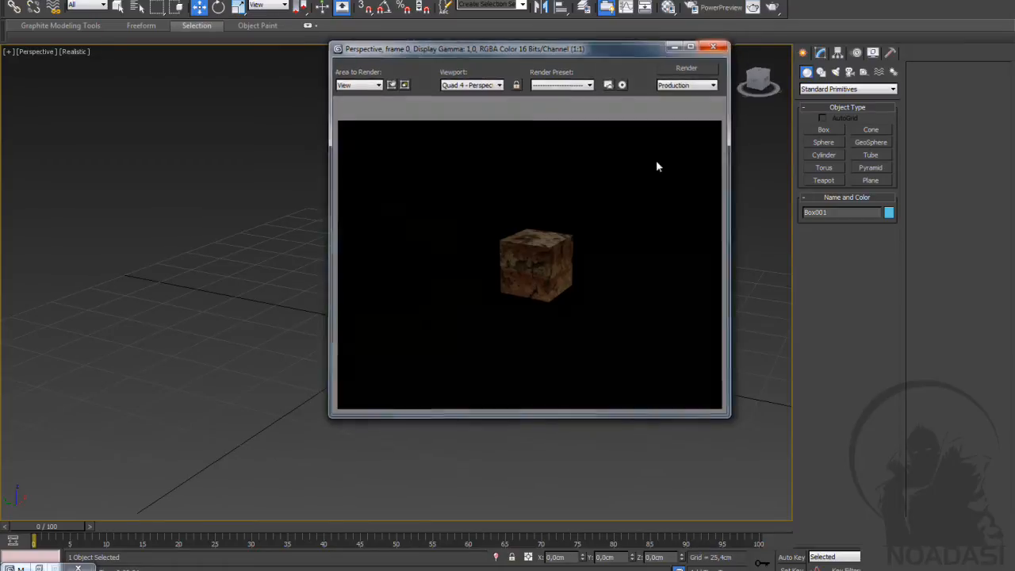
Step: Create a standard Omni light on the ground grid beside the textured box
key(z)
click(837, 72)
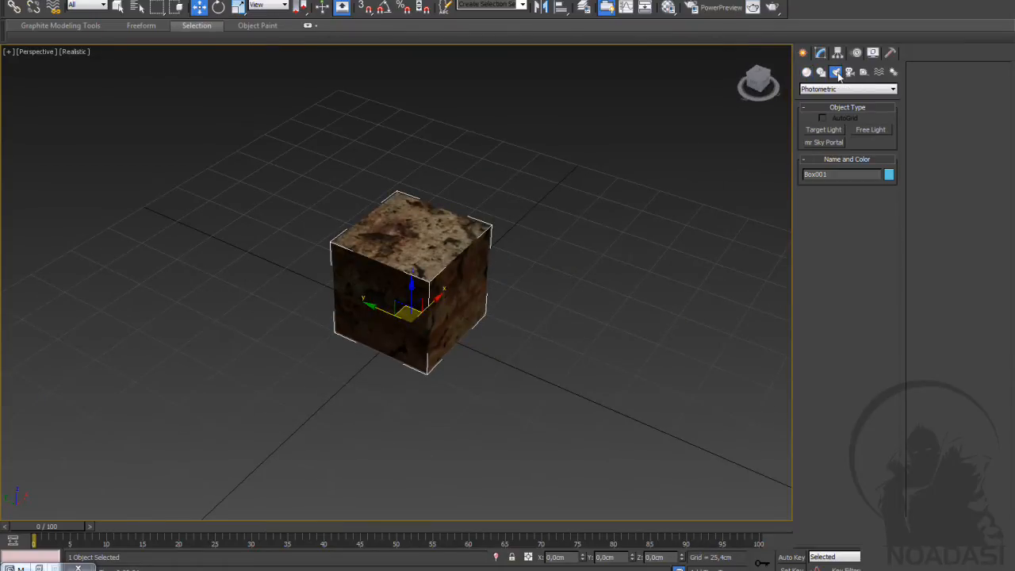
click(894, 89)
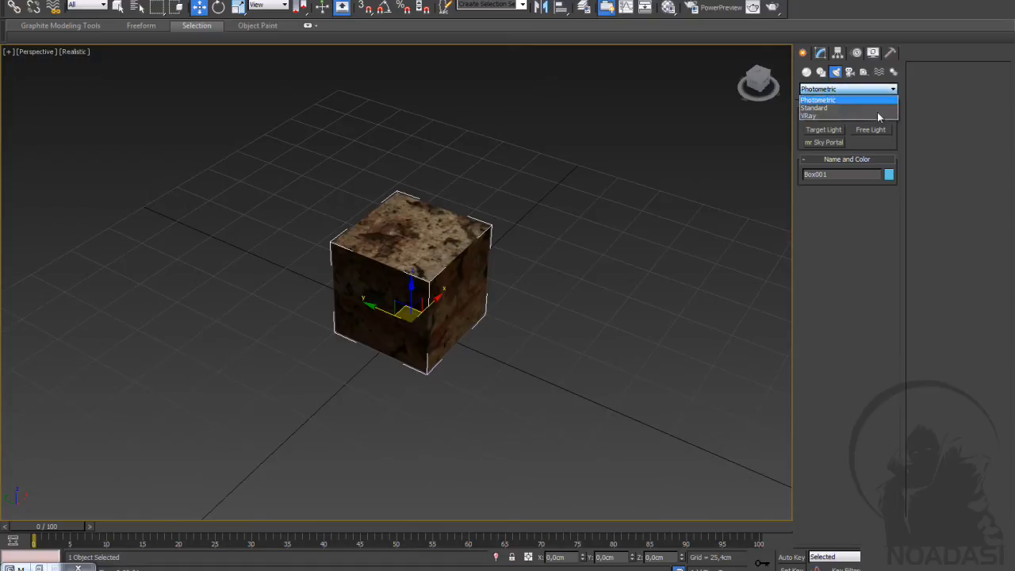
click(829, 108)
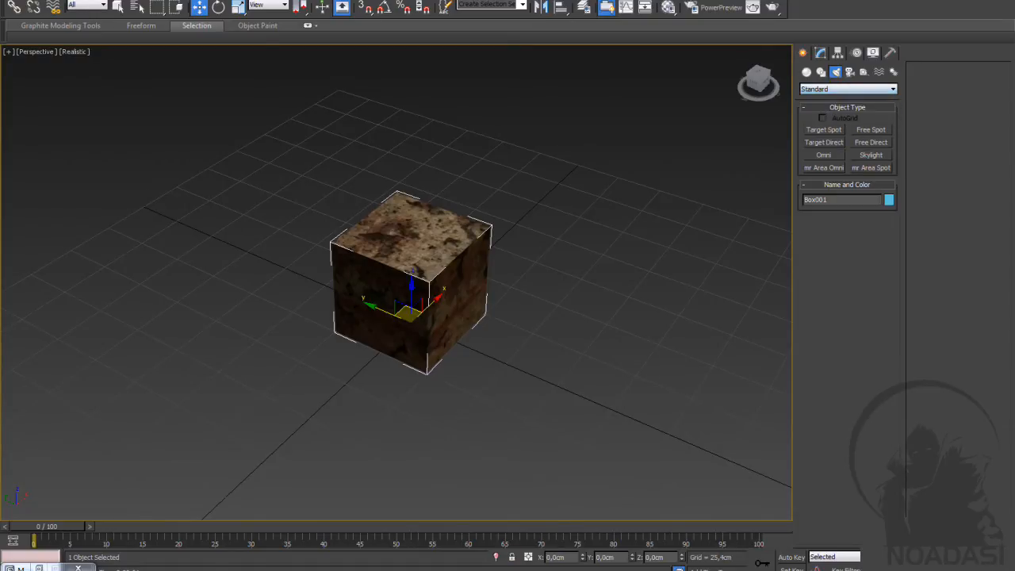
click(837, 156)
scroll(526, 375, down, 6)
click(450, 316)
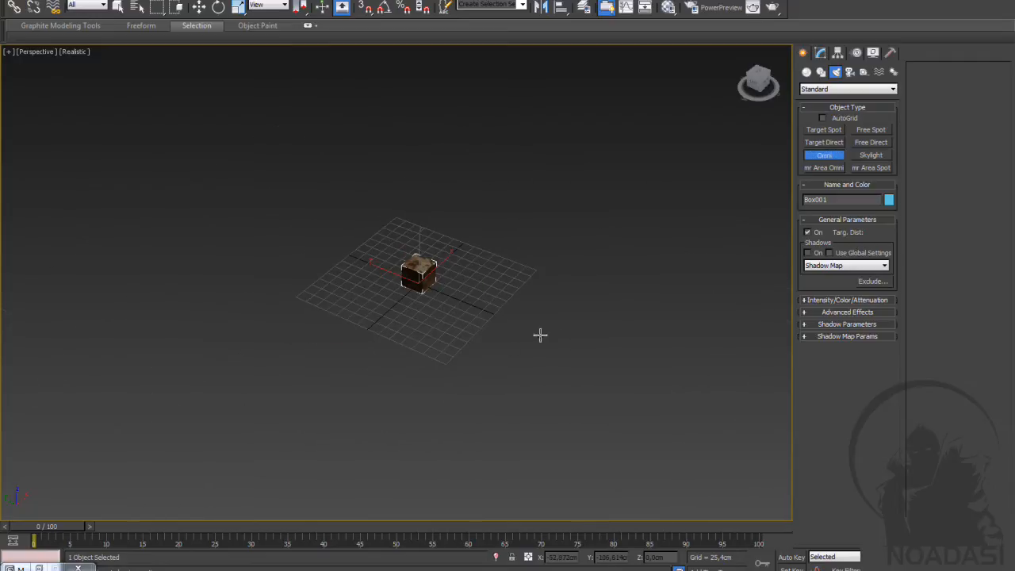
Step: Raise the omni light to a Z position of about 96.5 cm and shift it along X to about -84.4 cm
click(199, 7)
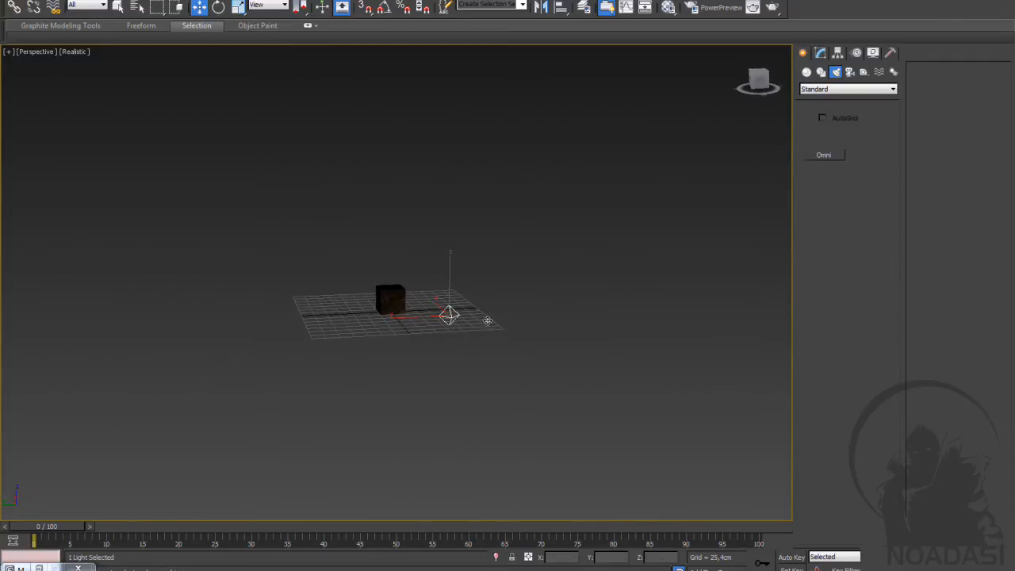
drag(451, 288, 298, 286)
scroll(504, 302, up, 5)
scroll(298, 285, down, 5)
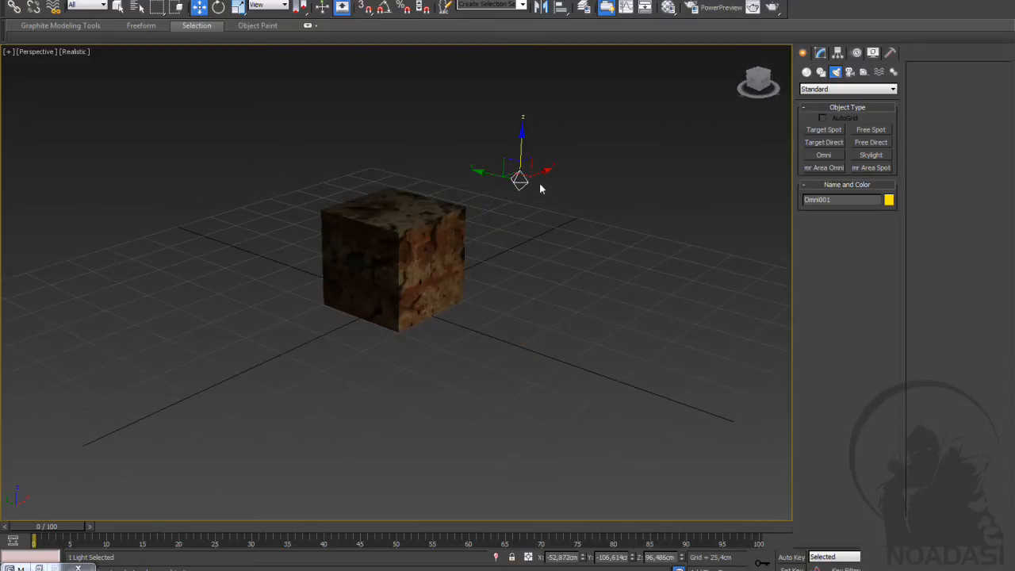
drag(546, 173, 494, 191)
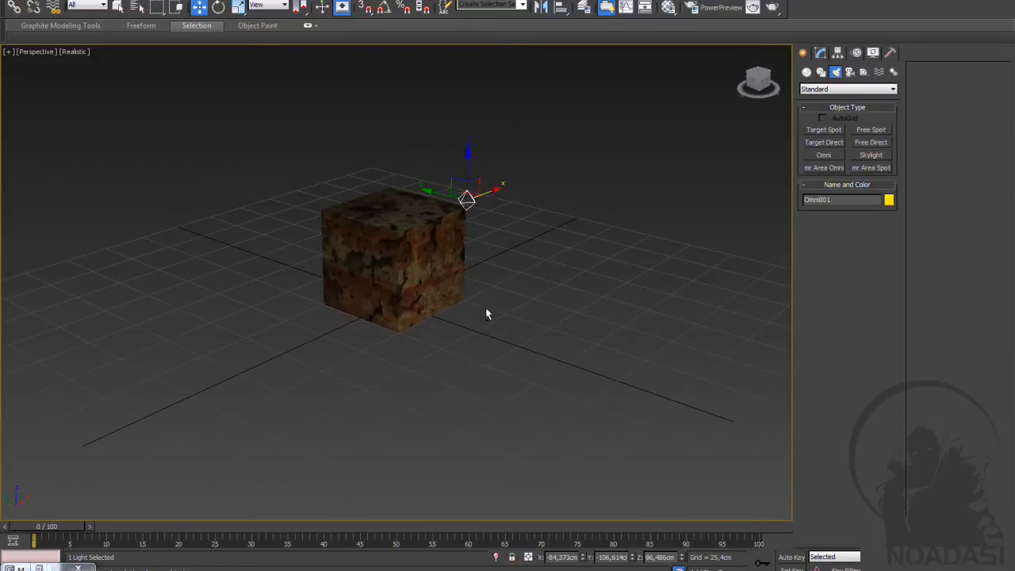
drag(485, 308, 502, 313)
scroll(503, 313, down, 4)
scroll(531, 323, up, 4)
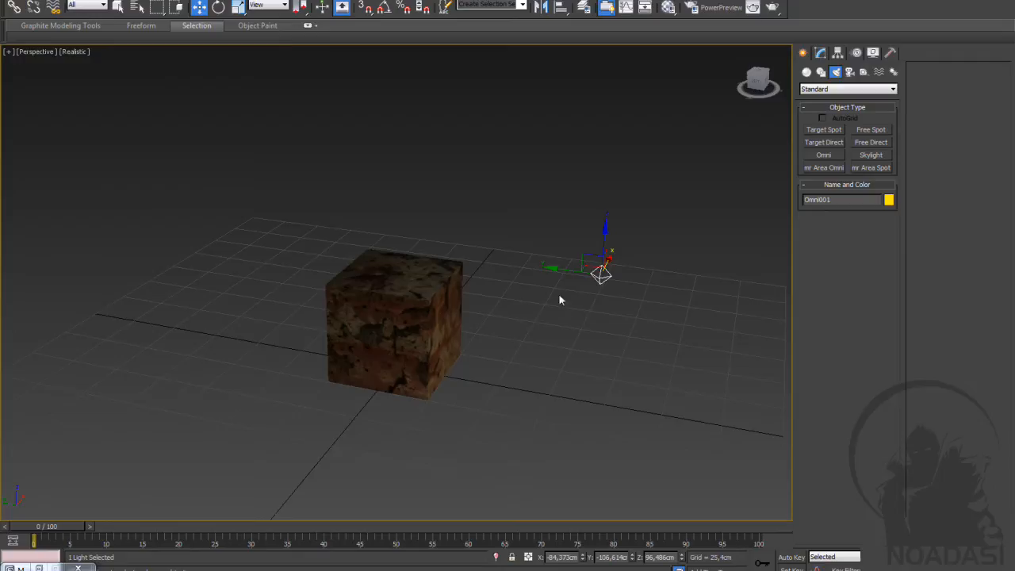
Step: Raise the omni light to a Z position of about 103.7 cm and keep white as its light color
click(822, 53)
click(853, 351)
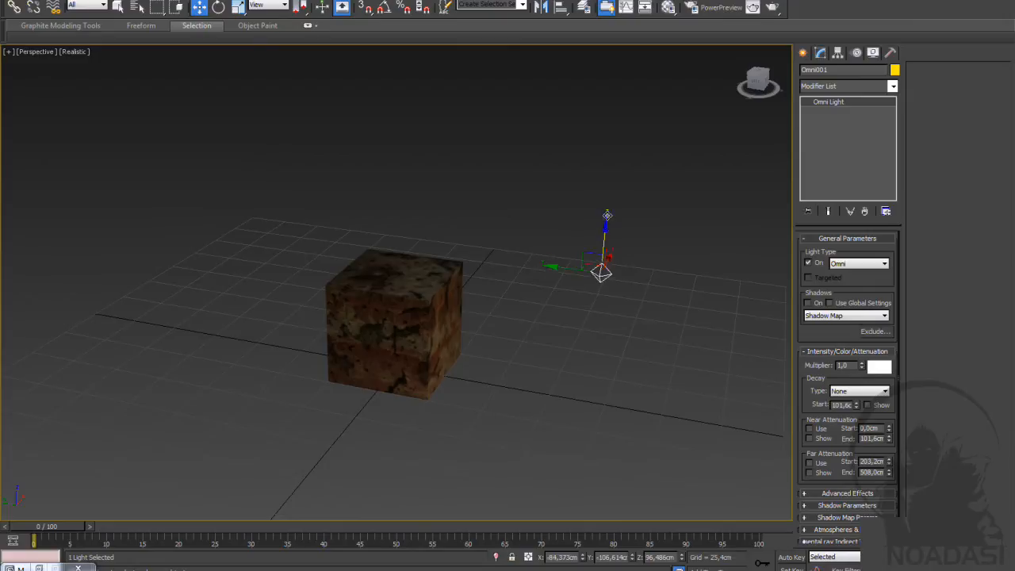
drag(606, 242, 608, 224)
click(880, 367)
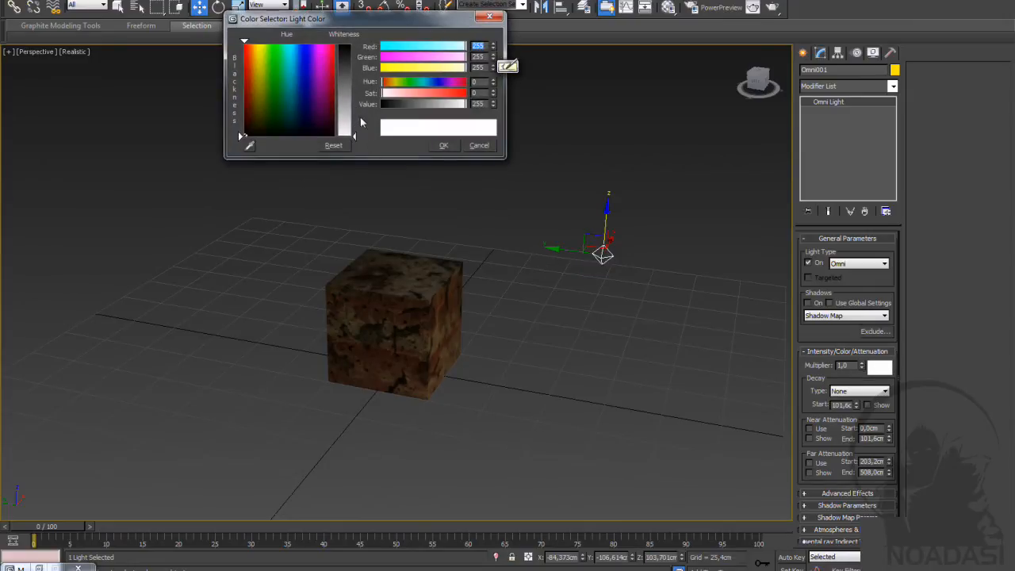
click(449, 145)
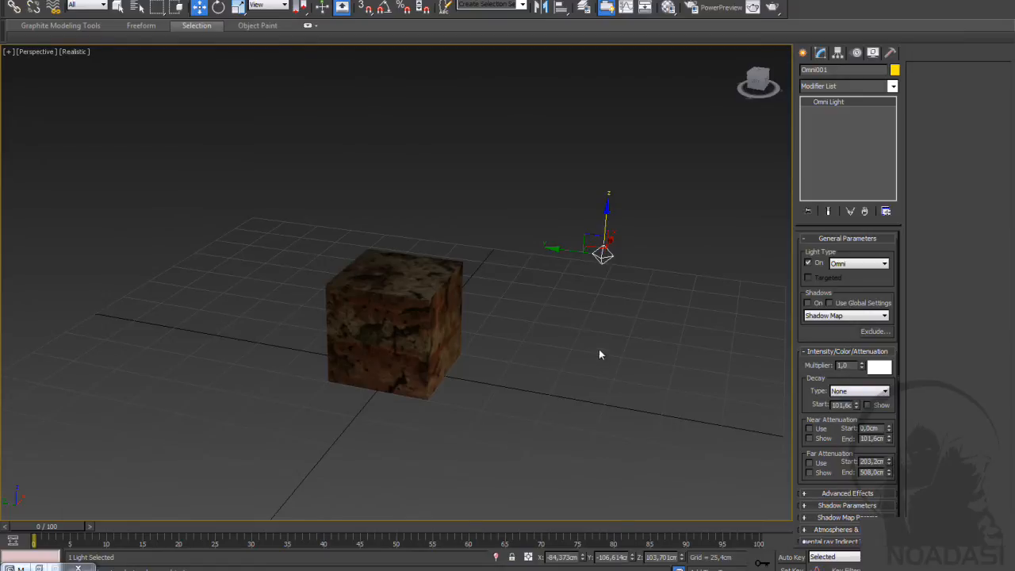
Step: Test-render the lit box from the current view and again from a closer view, closing each rendered frame
drag(601, 351, 635, 262)
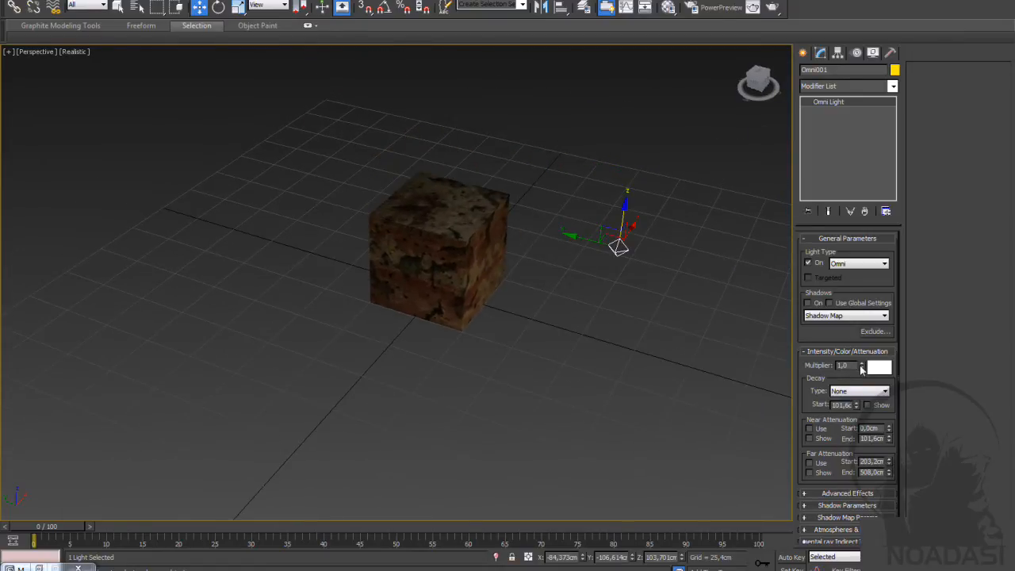
click(771, 7)
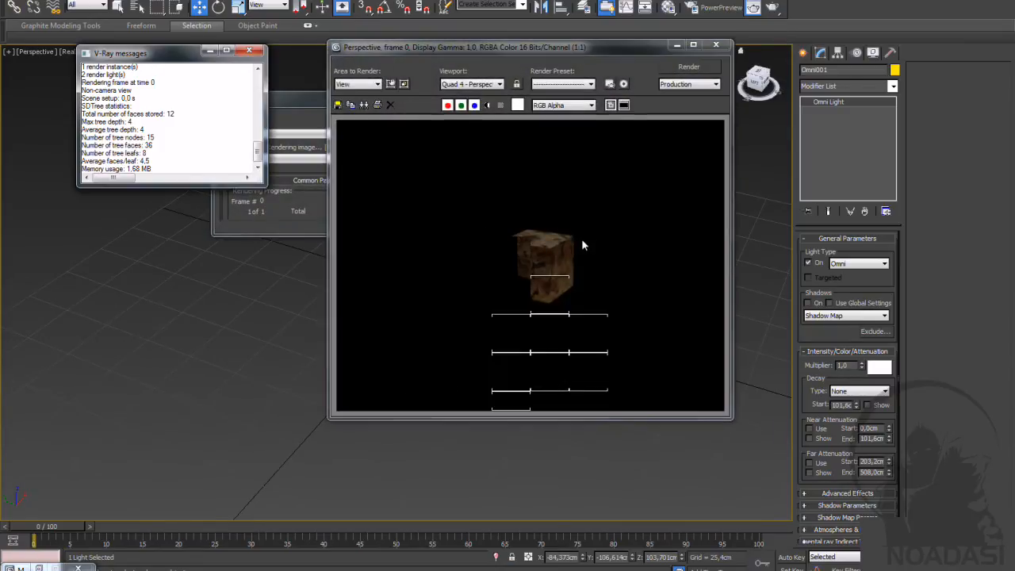
click(717, 45)
scroll(594, 245, up, 5)
scroll(593, 245, down, 3)
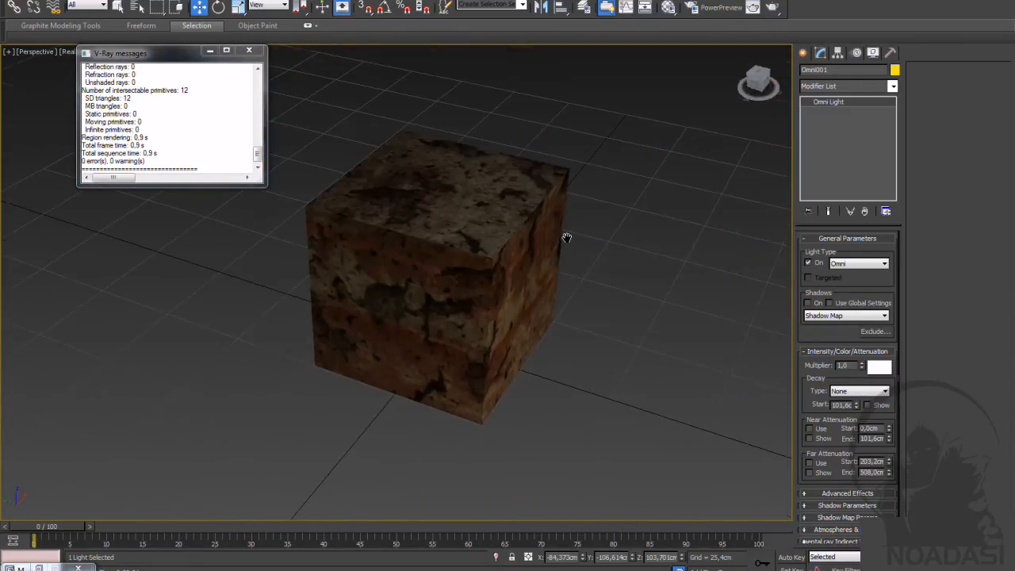
drag(567, 238, 580, 246)
scroll(580, 246, up, 2)
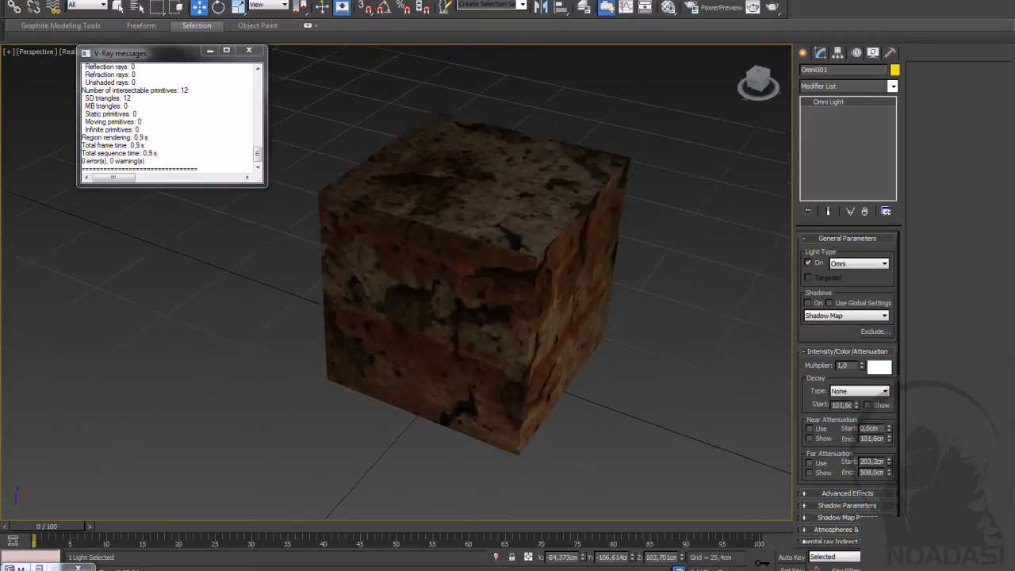
click(778, 7)
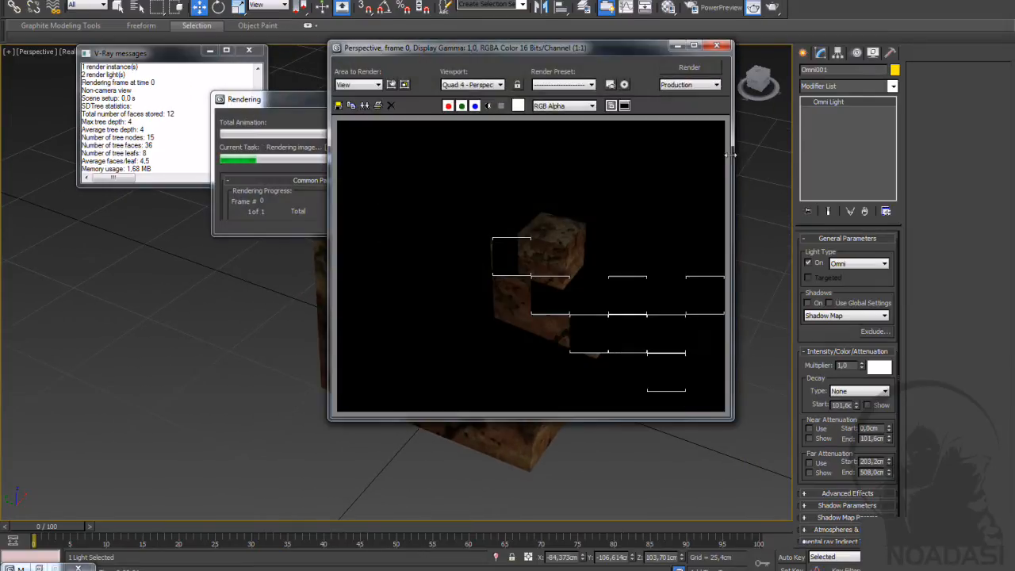
click(717, 45)
Step: Raise the omni light to a Z position of about 116 cm and set its Multiplier to 1.64
scroll(676, 201, down, 5)
scroll(672, 204, up, 3)
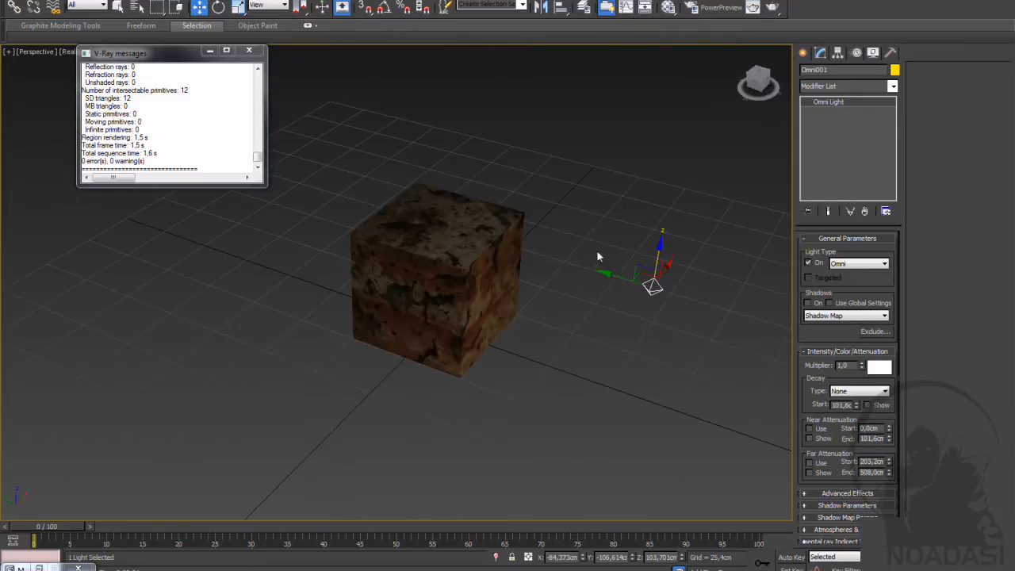
drag(662, 253, 671, 209)
drag(862, 364, 868, 326)
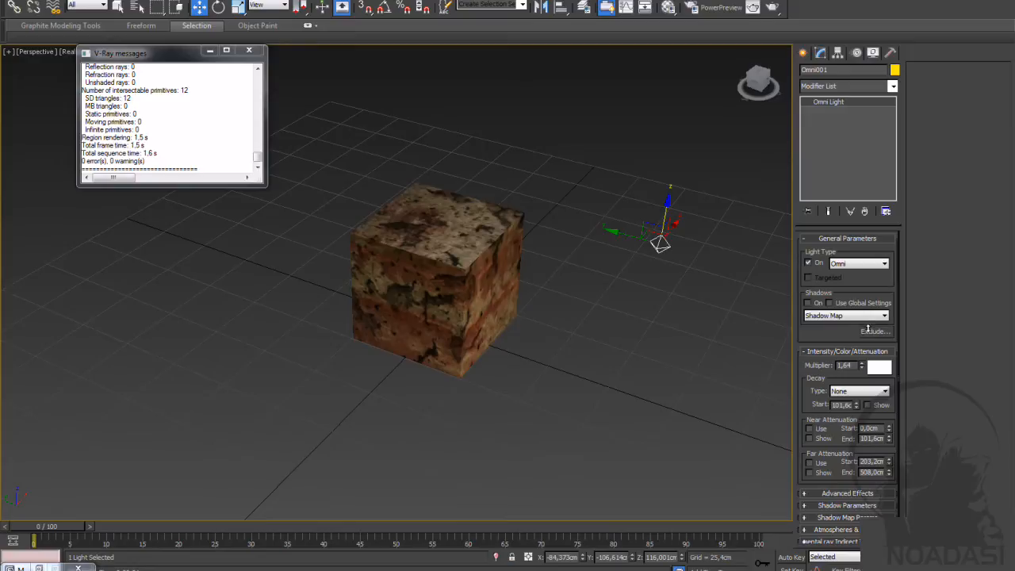
Step: Shift the omni light along X to about -89.6 cm
drag(744, 290, 698, 311)
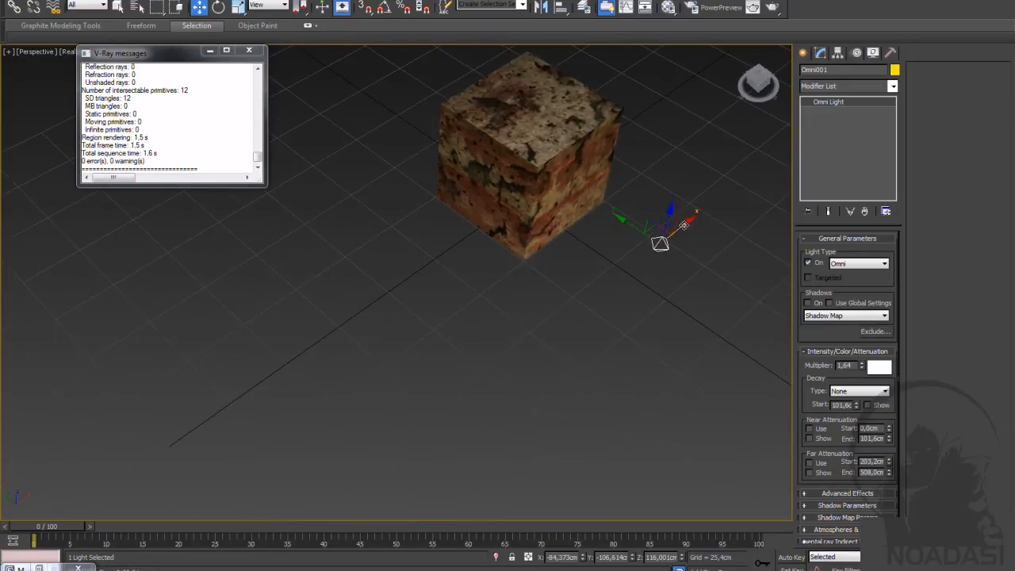
drag(683, 225, 670, 236)
drag(679, 311, 714, 288)
drag(602, 309, 639, 311)
Step: Render a close-up of the box under the brightened light and close the rendered frame
scroll(641, 268, up, 4)
scroll(634, 298, down, 4)
scroll(645, 278, up, 4)
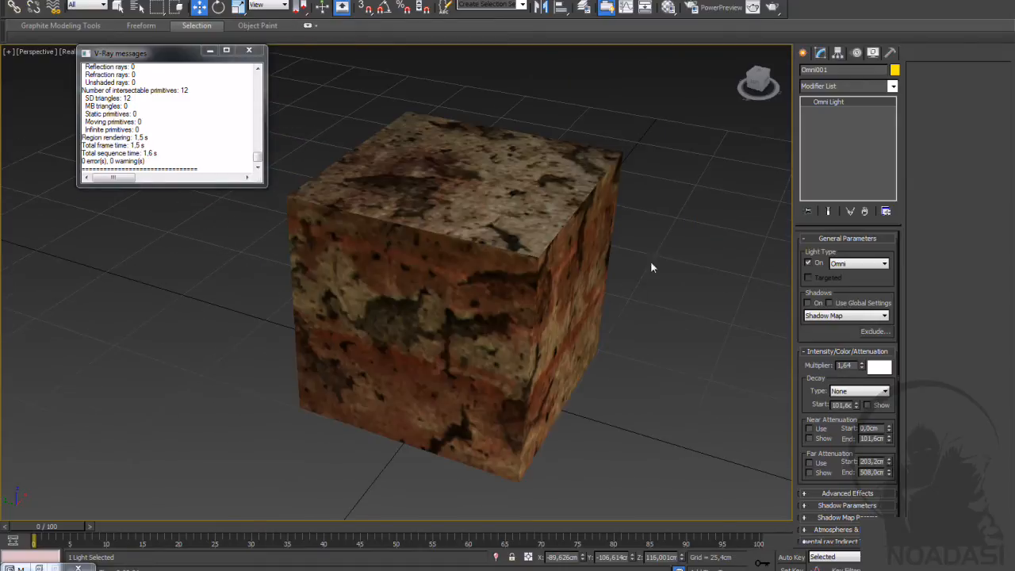
click(772, 7)
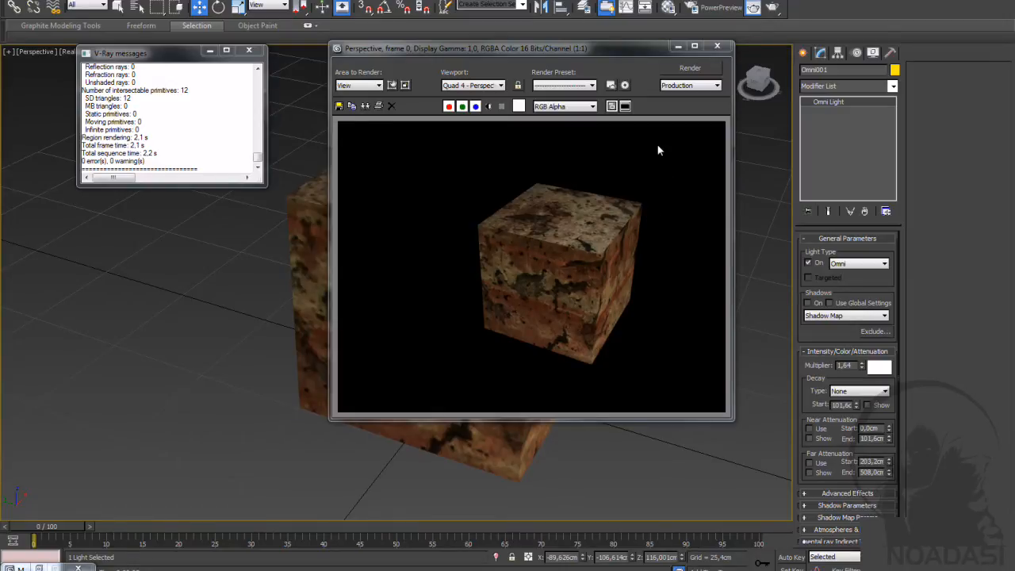
click(717, 46)
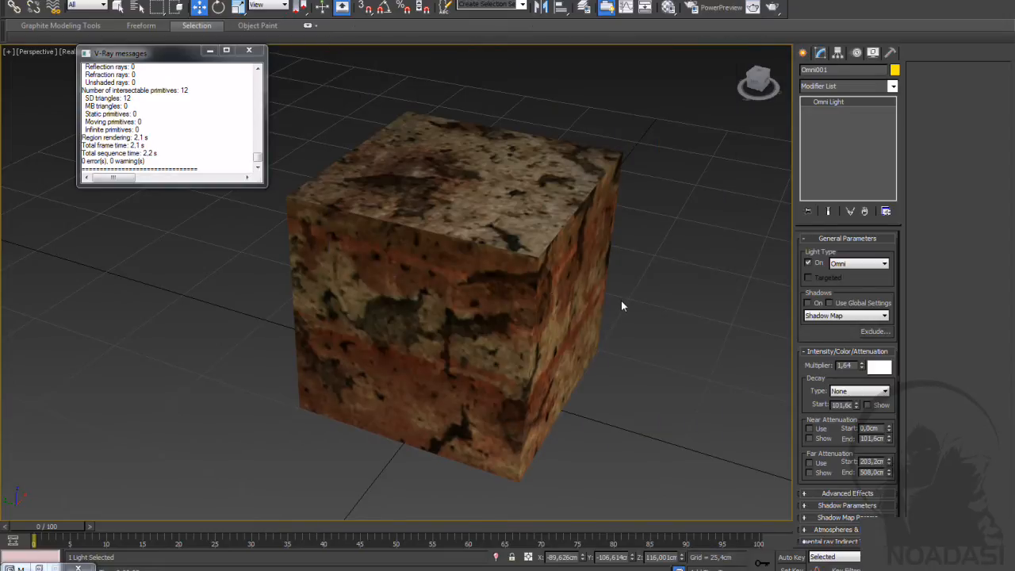
Step: Close the V-Ray messages window and create a target camera from a close-up perspective view of the box
scroll(622, 300, down, 5)
scroll(607, 306, up, 5)
scroll(607, 306, down, 5)
scroll(606, 309, up, 5)
scroll(605, 310, down, 5)
scroll(595, 308, up, 5)
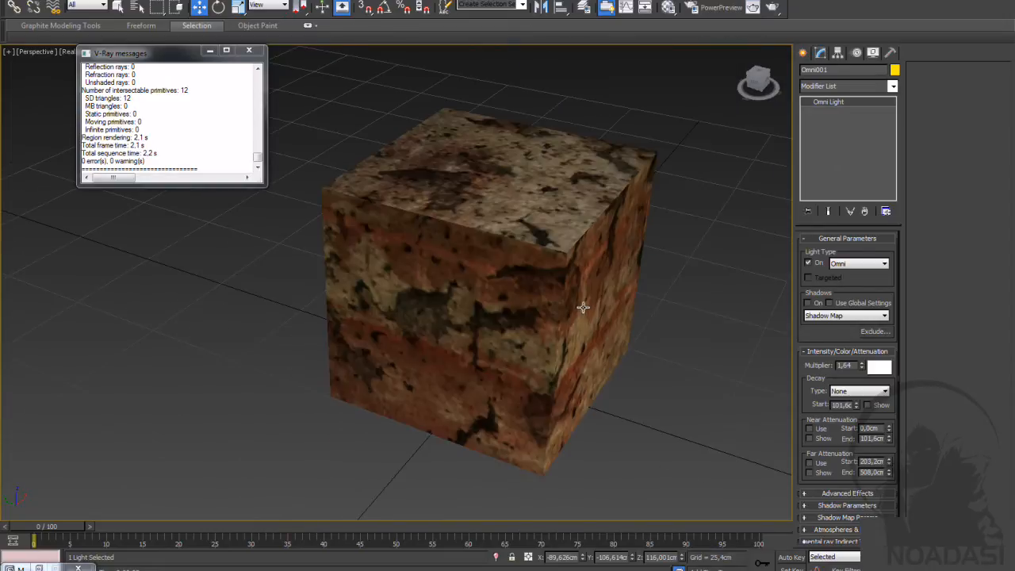
scroll(583, 307, up, 3)
scroll(550, 310, down, 5)
scroll(549, 311, up, 5)
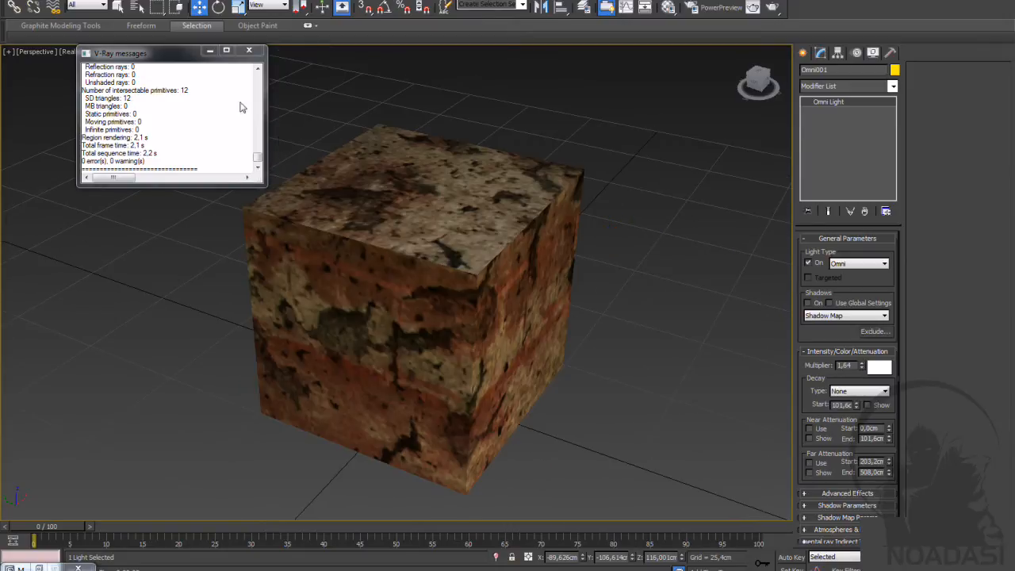
click(249, 51)
key(ctrl+c)
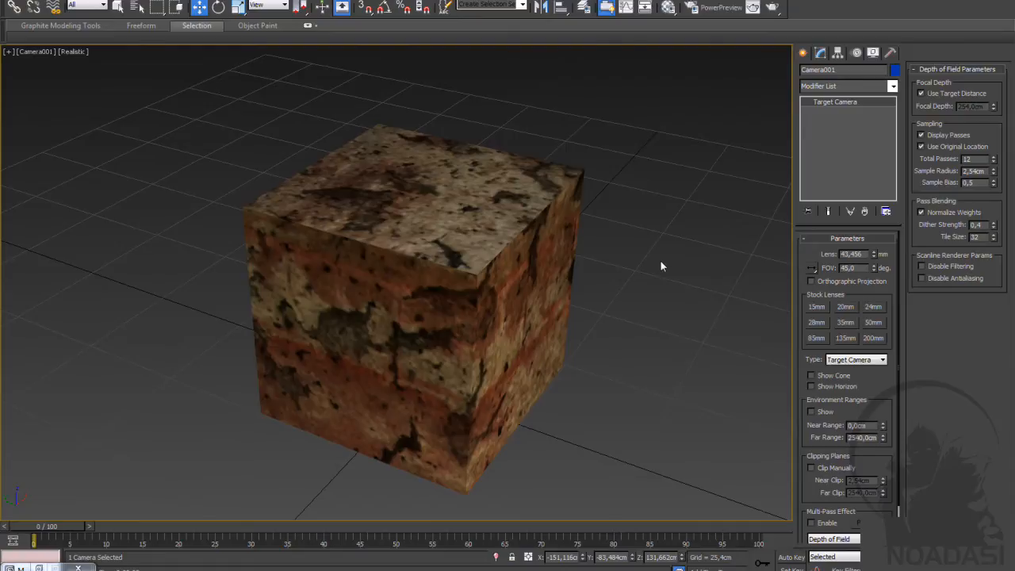
Step: Check the new camera's placement around the box from outside, return to the camera view and hide the grid
key(t)
scroll(635, 270, down, 5)
scroll(587, 286, up, 5)
drag(488, 317, 561, 240)
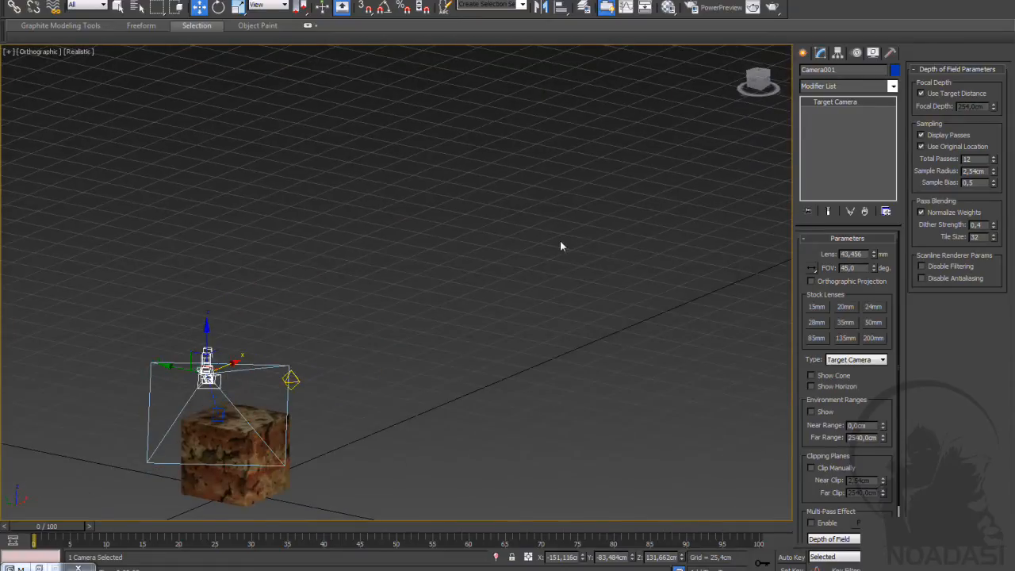
drag(398, 294, 508, 240)
key(c)
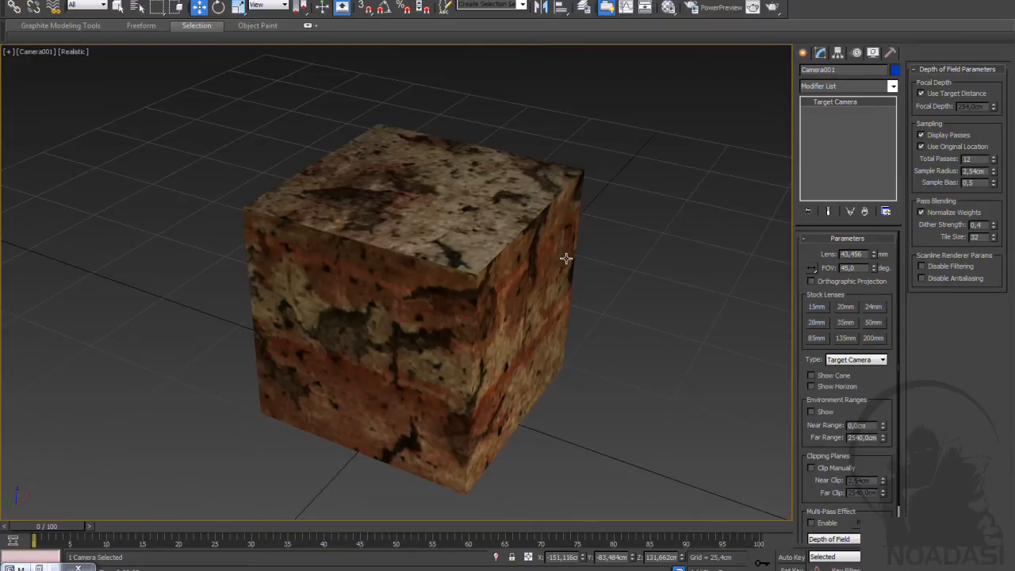
key(g)
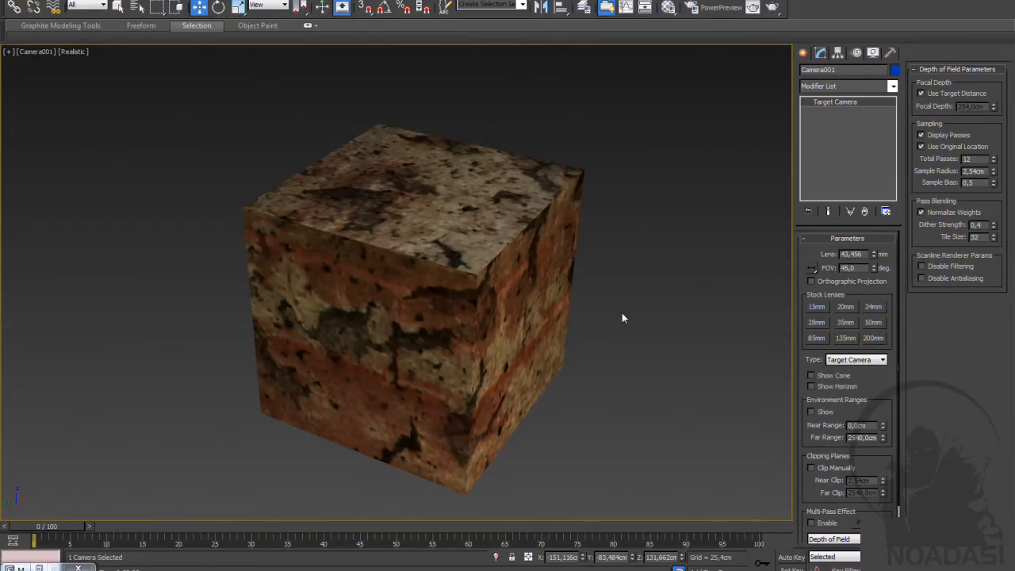
Step: Reopen the Material Editor, go up to the box material's parent level and enable 2-Sided
click(670, 8)
click(844, 199)
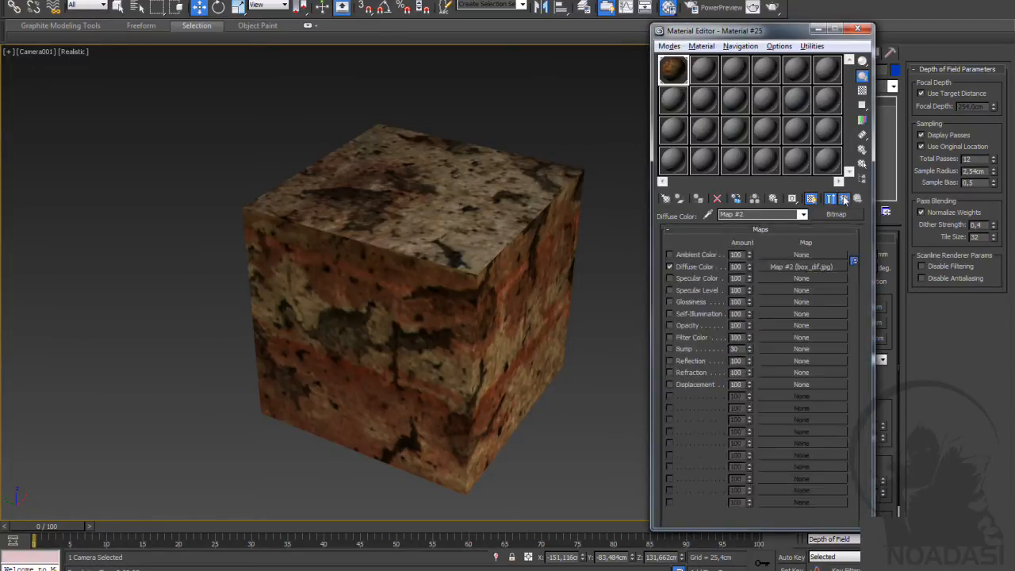
click(813, 244)
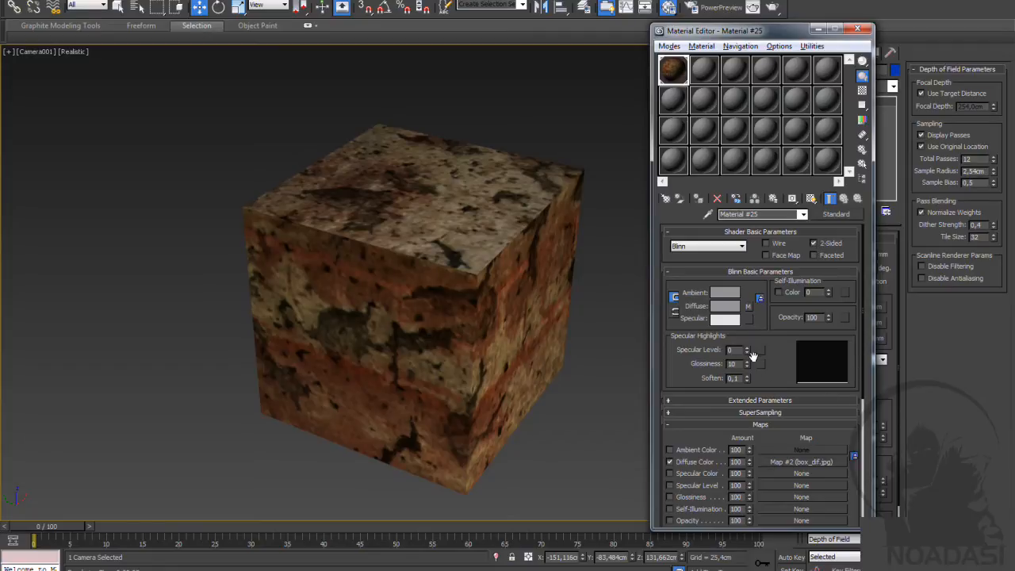
Step: Set the box material's Specular Level to 19 while checking an enlarged preview of the material sample
drag(747, 353, 749, 334)
double_click(673, 69)
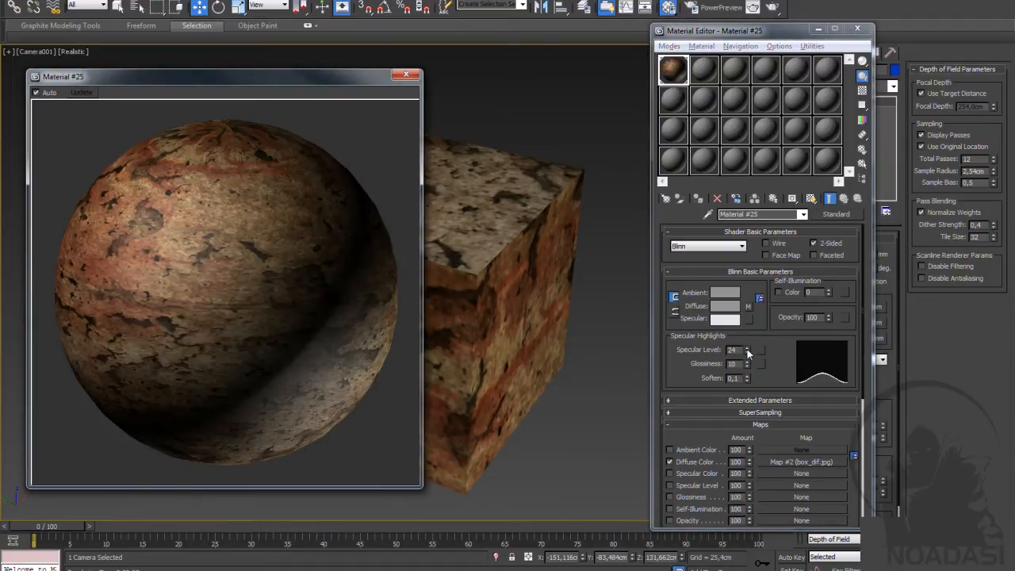
mouse_move(747, 351)
mouse_down()
mouse_move(744, 343)
mouse_move(746, 359)
mouse_up()
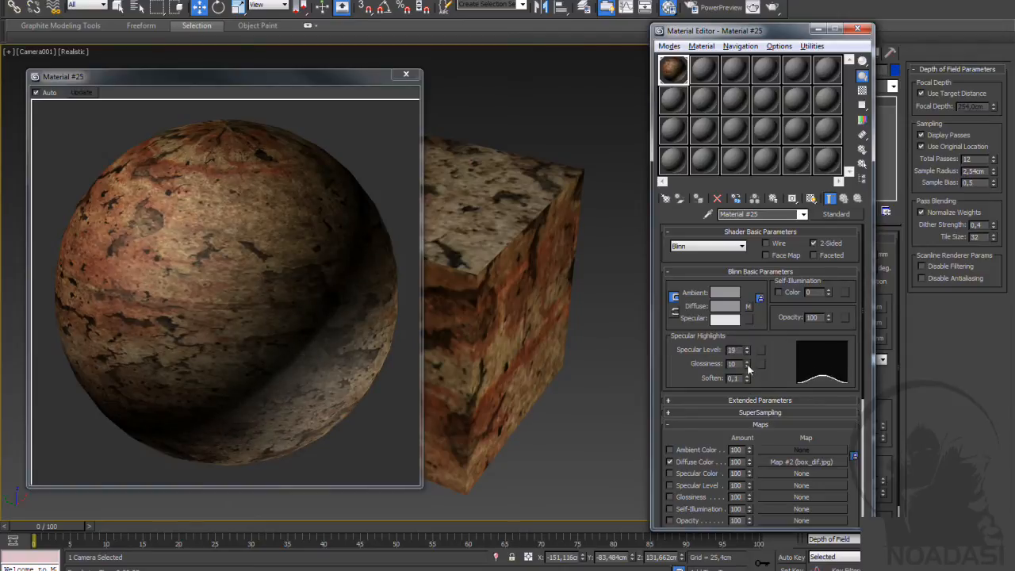
Step: Set the material's Soften to 0,0 and Glossiness to 15, and close the enlarged material preview
mouse_move(747, 380)
mouse_down()
mouse_move(747, 369)
mouse_move(749, 389)
mouse_move(748, 378)
mouse_up()
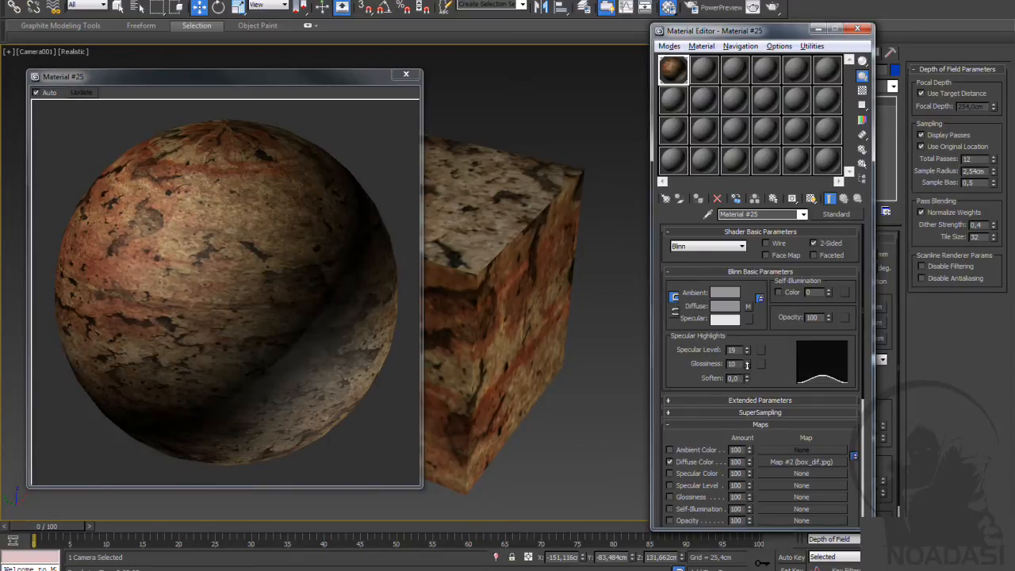
drag(747, 430, 747, 370)
mouse_move(747, 361)
mouse_down()
mouse_move(747, 349)
mouse_move(752, 364)
mouse_up()
click(747, 361)
drag(771, 362, 766, 283)
scroll(703, 354, down, 3)
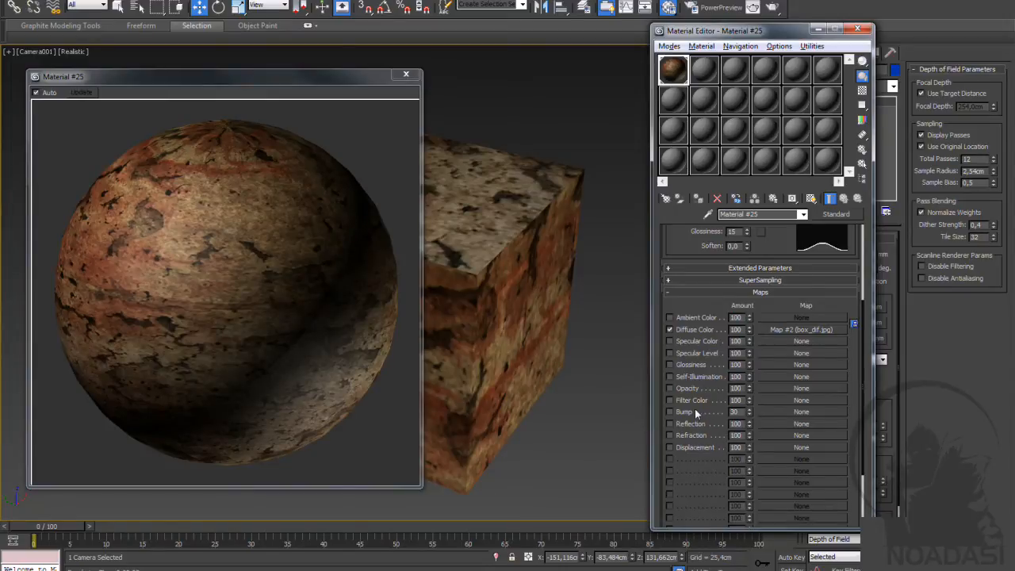
click(411, 76)
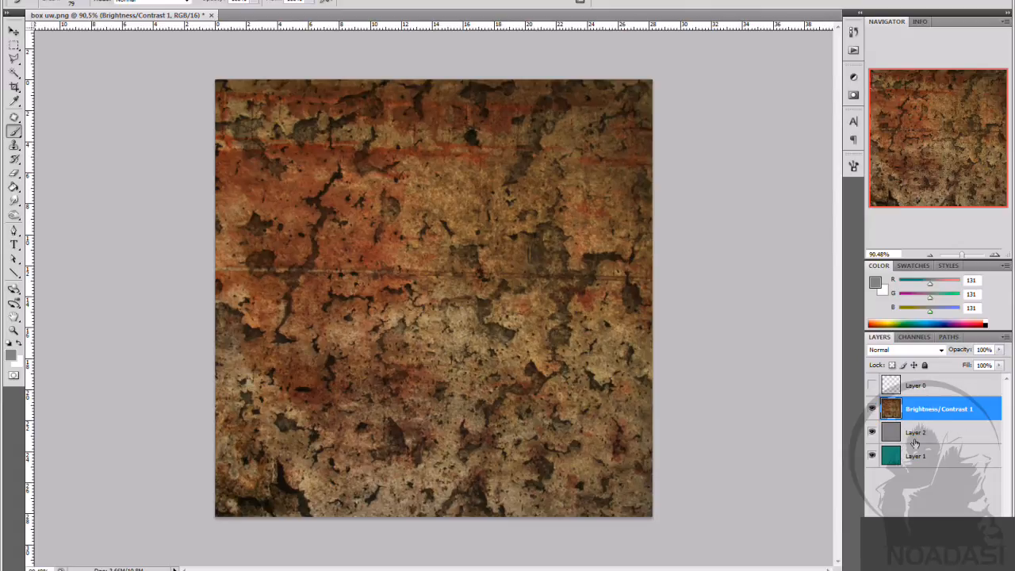
Step: In Photoshop, delete the plain grey Layer 2 and duplicate the Brightness/Contrast 1 texture layer
click(944, 441)
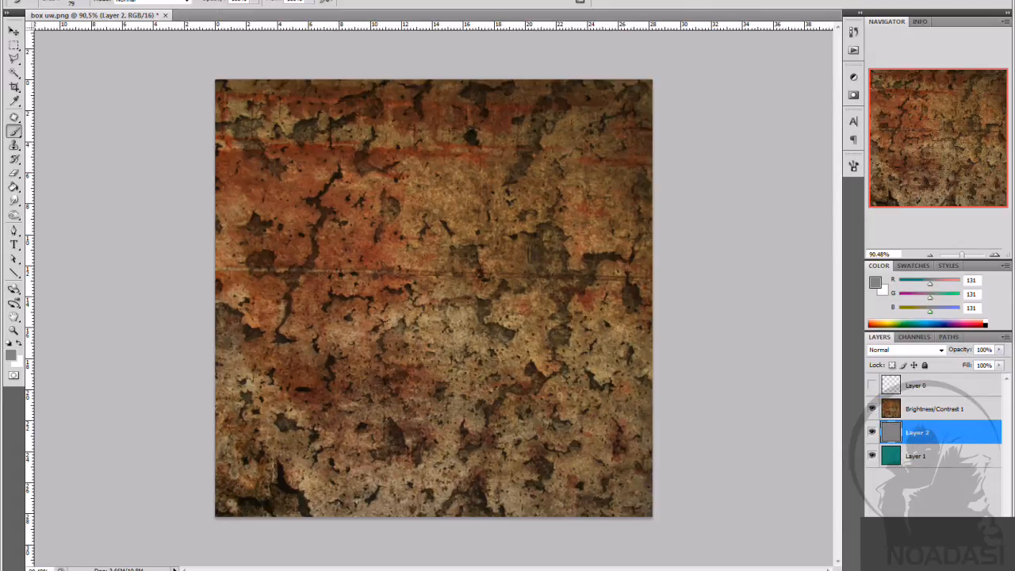
key(Delete)
click(897, 387)
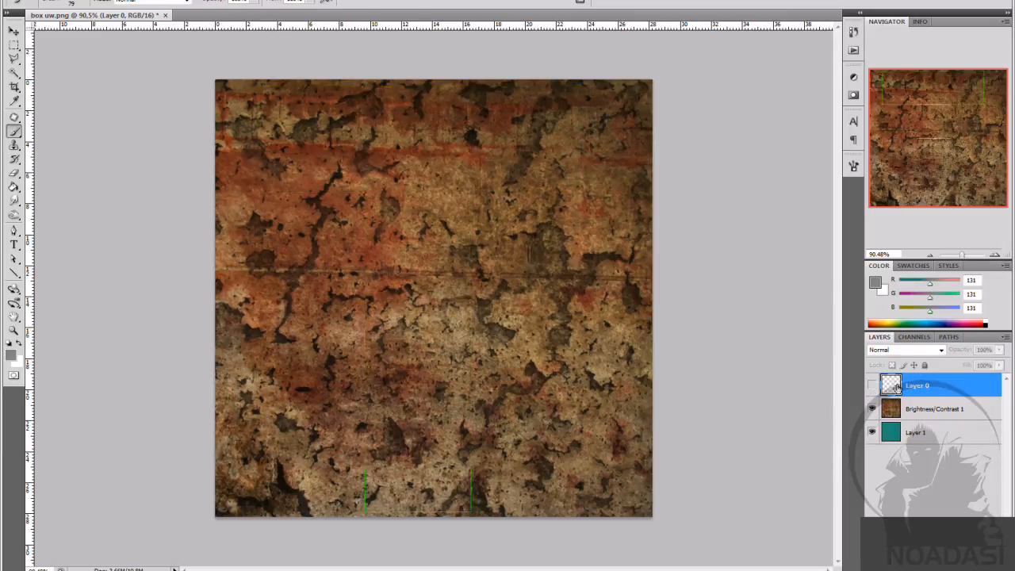
click(957, 410)
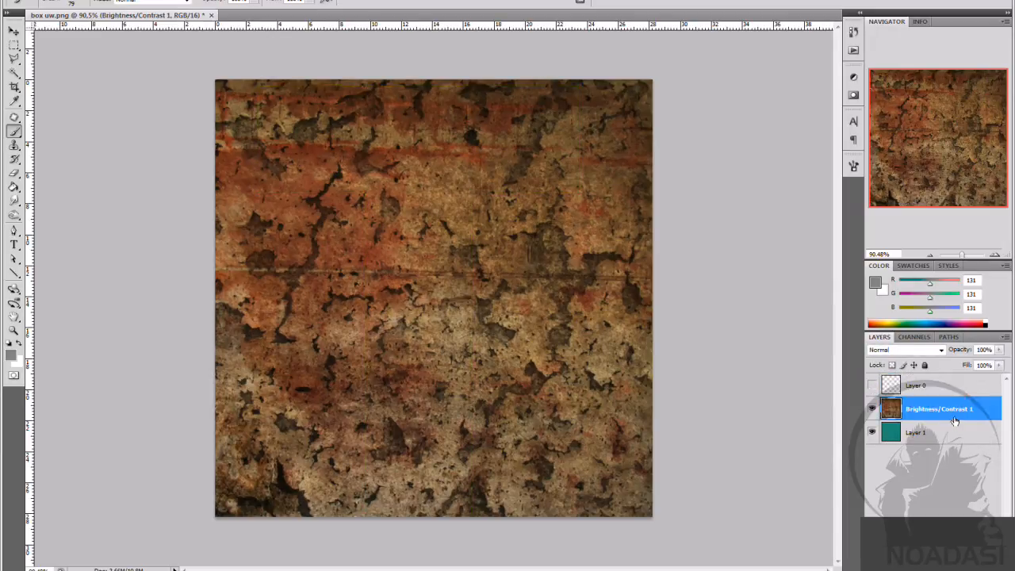
drag(937, 410, 969, 563)
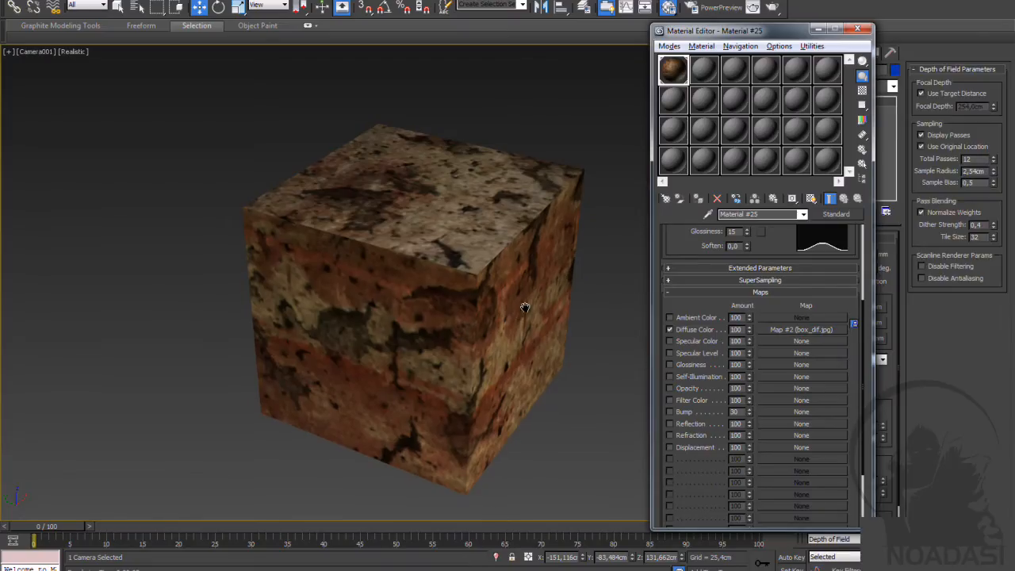
Step: Switch back to Photoshop, add a Hue/Saturation adjustment layer above the copied texture layer and set its Saturation to -100
drag(528, 303, 537, 306)
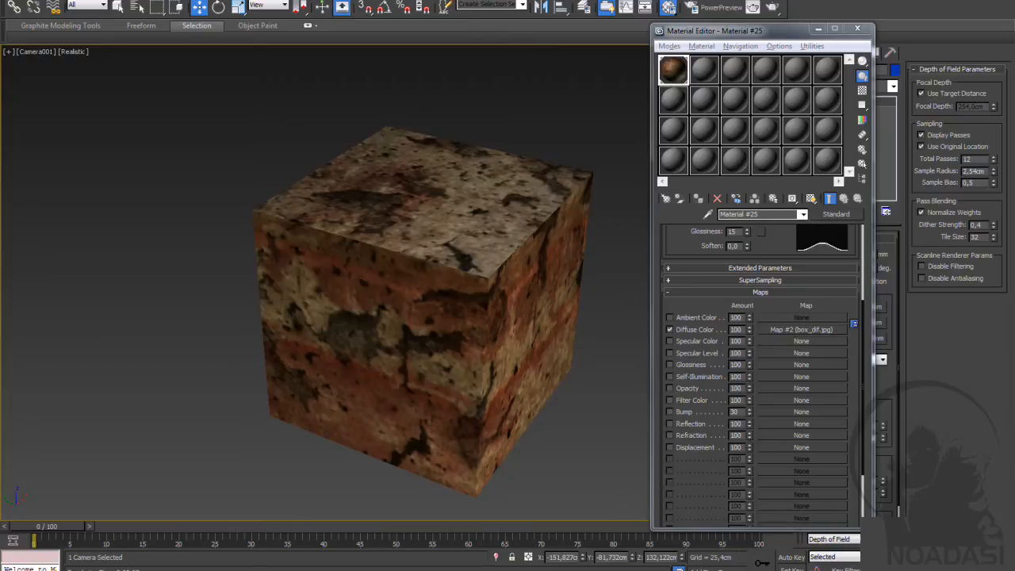
click(315, 568)
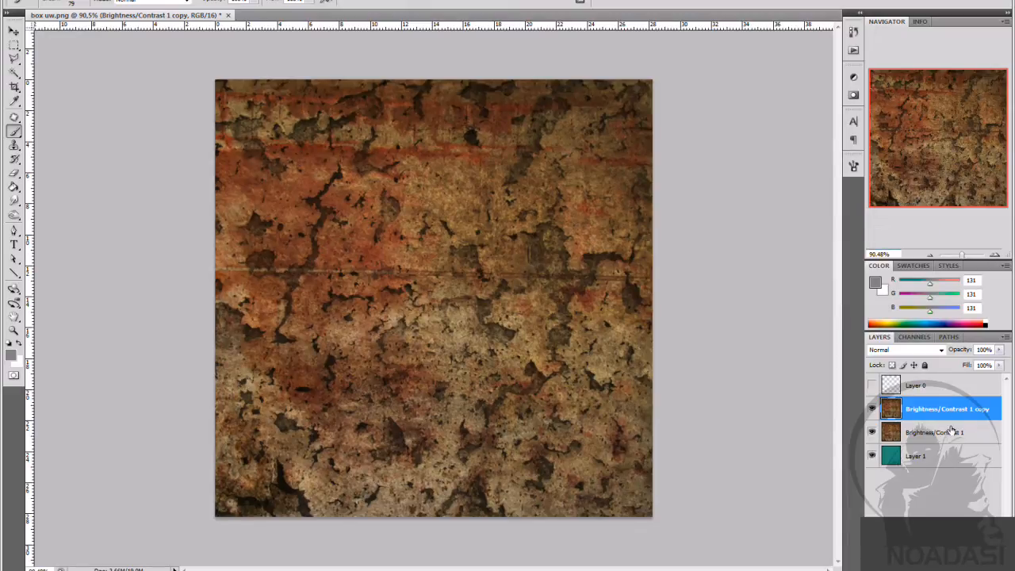
click(939, 564)
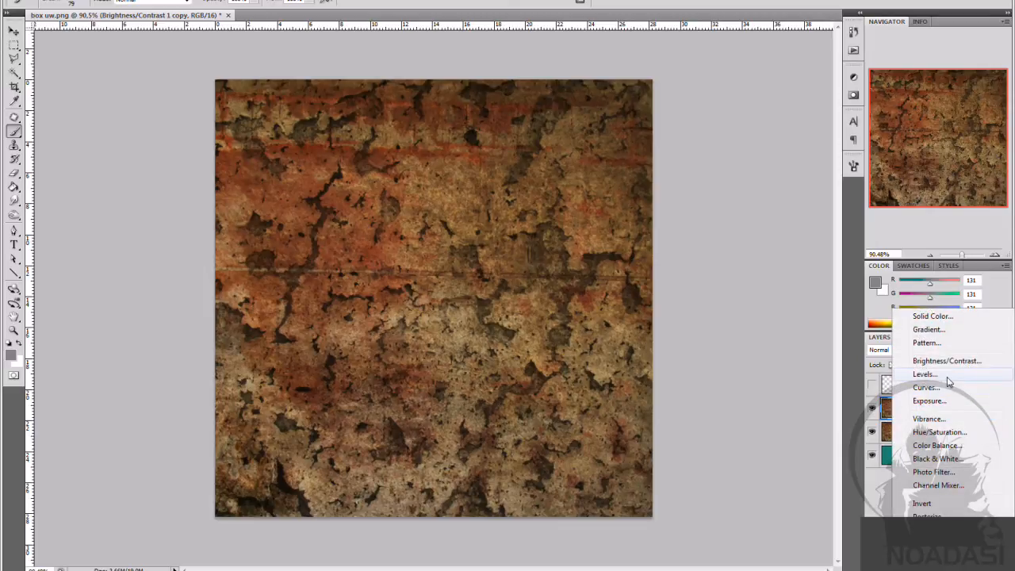
click(941, 432)
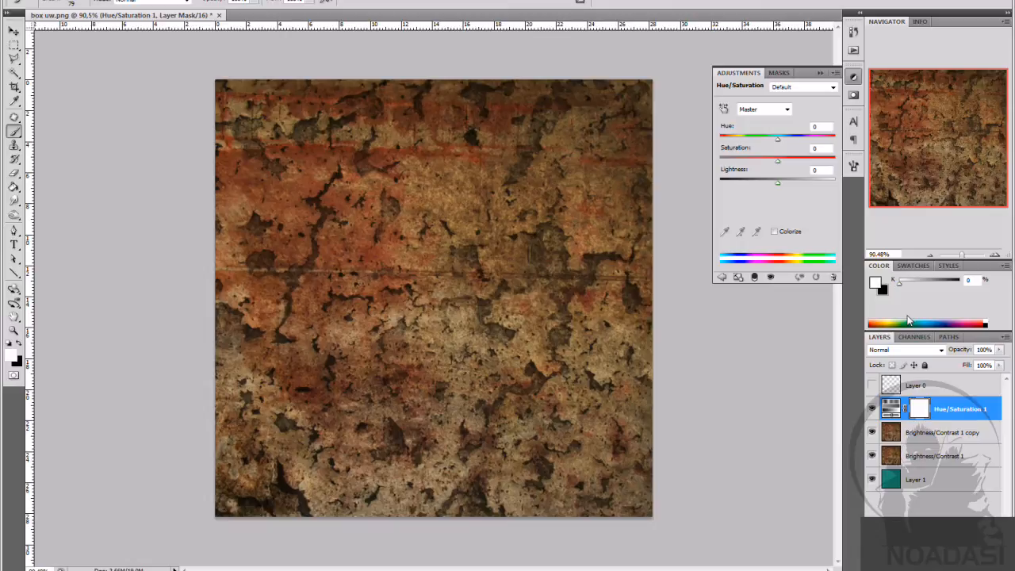
drag(778, 162, 607, 145)
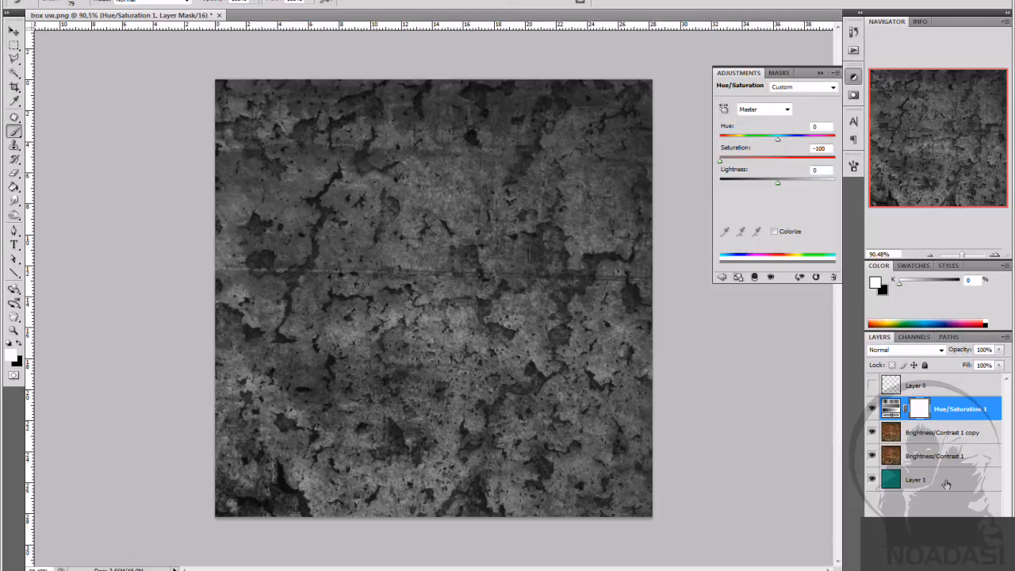
Step: Group the Hue/Saturation layer with the copied texture layer and name the group "spec/bump map"
shift+click(946, 436)
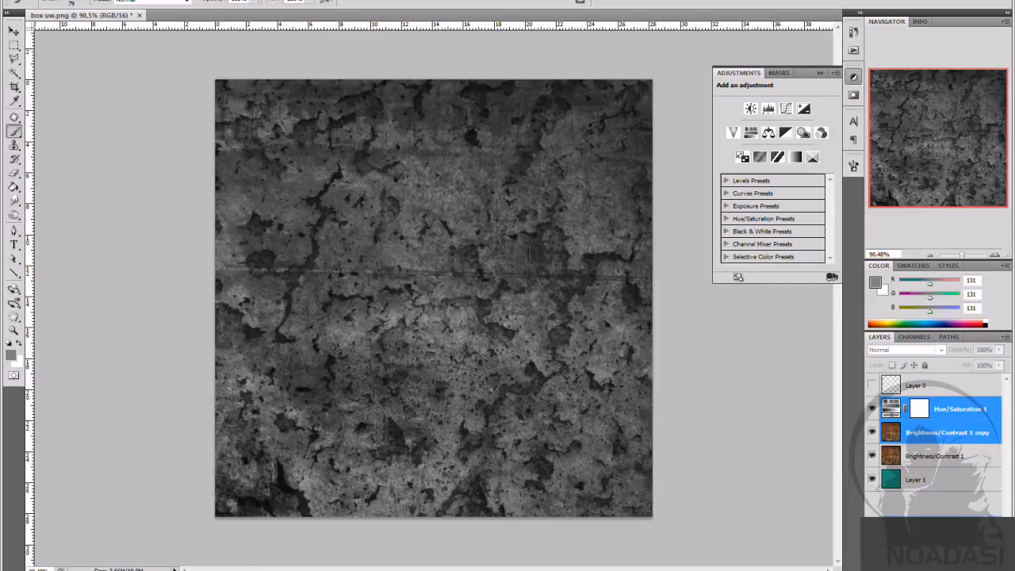
key(ctrl+g)
double_click(922, 405)
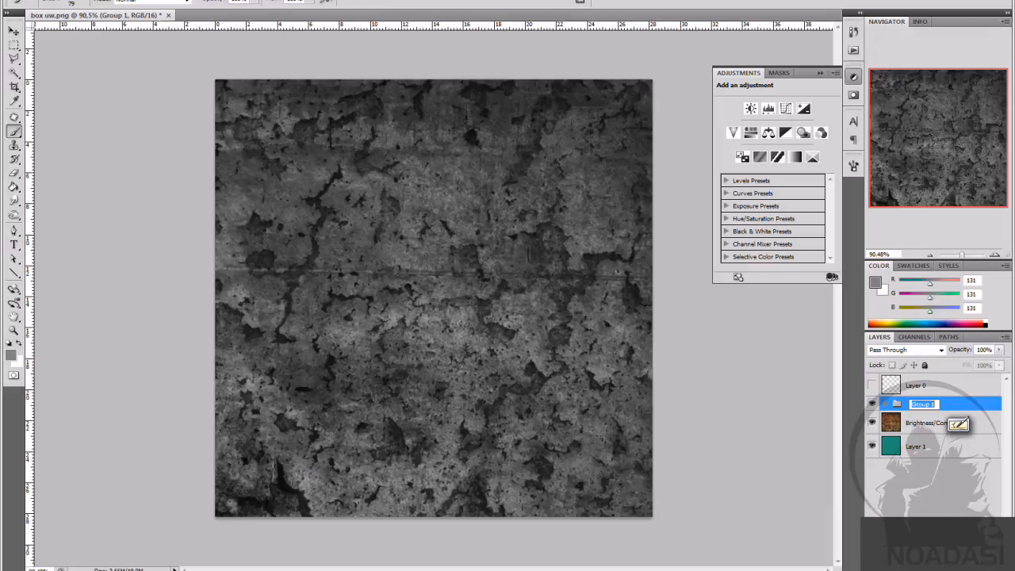
text(spec)
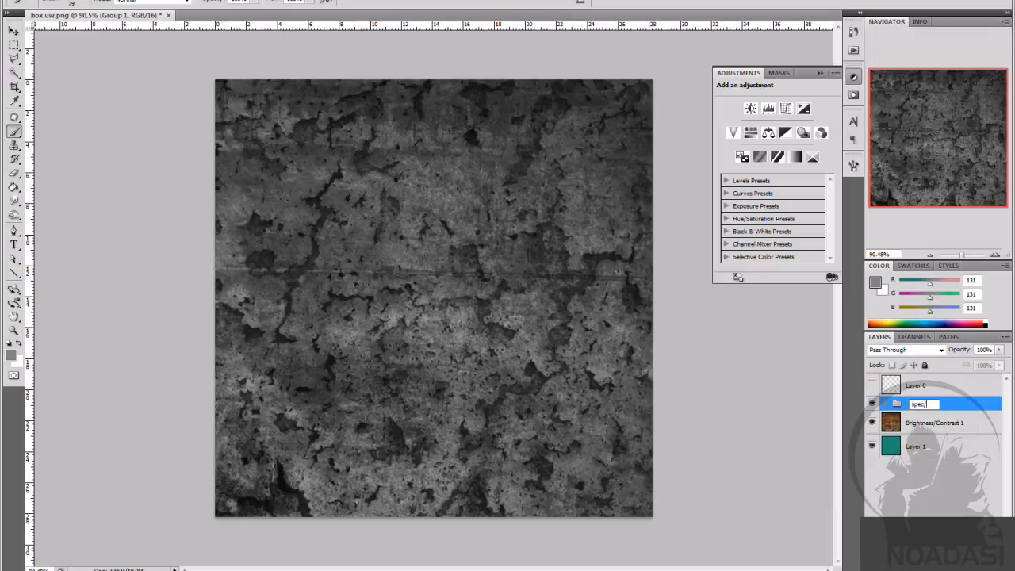
text(/bump map)
Step: Expand the spec/bump map group, select its Hue/Saturation layer and look through the available adjustment layer types
click(889, 405)
click(968, 429)
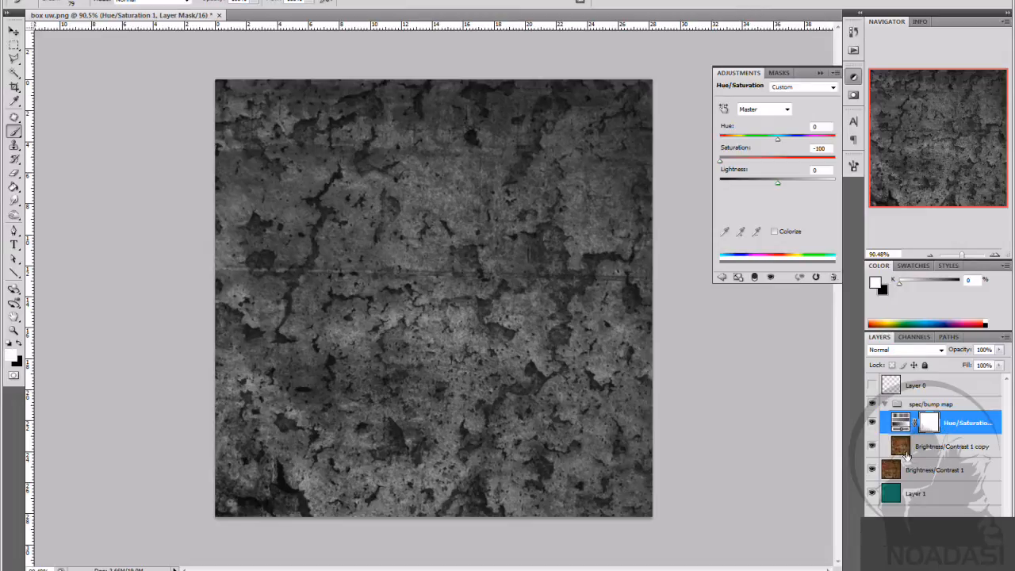
click(939, 566)
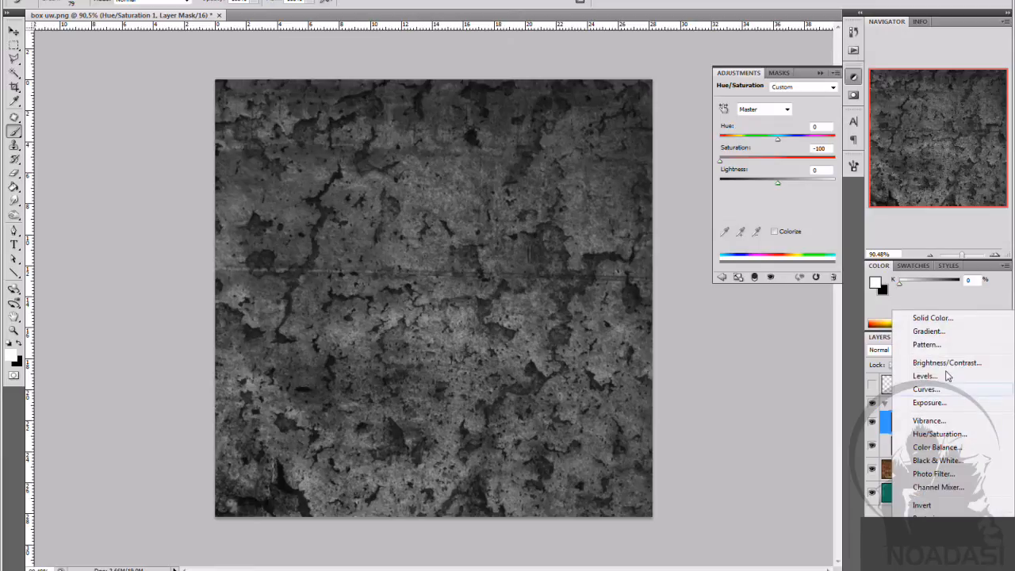
click(764, 416)
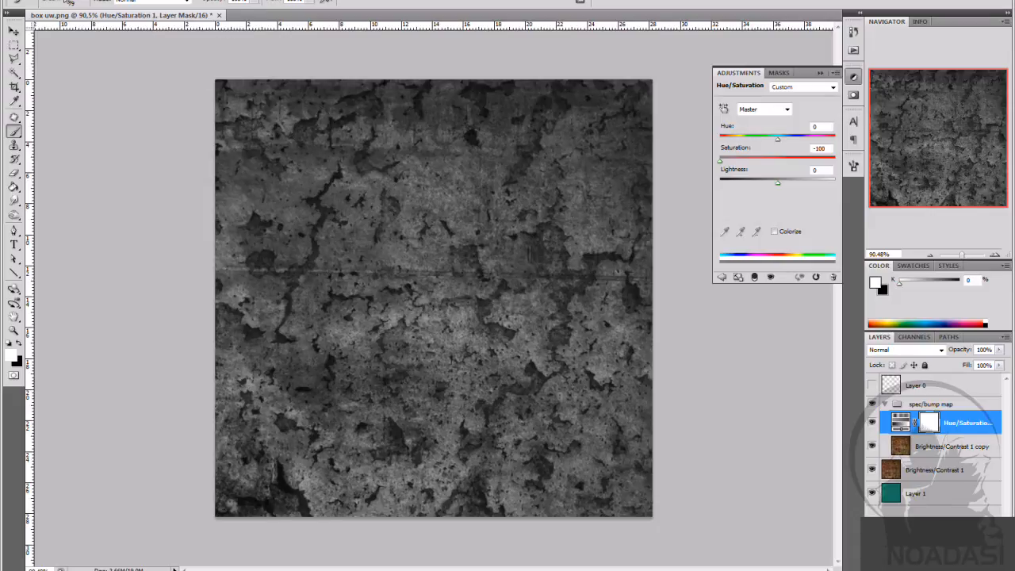
Step: Export the desaturated texture with Save for Web & Devices as a quality 100 JPEG named box_spec.jpg in the Box tuto folder
click(16, 2)
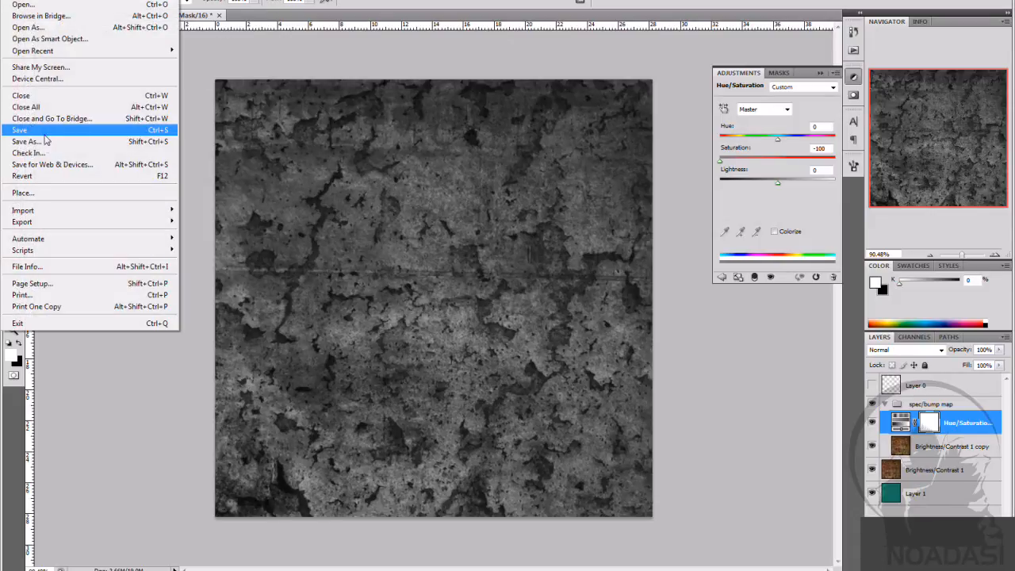
click(49, 164)
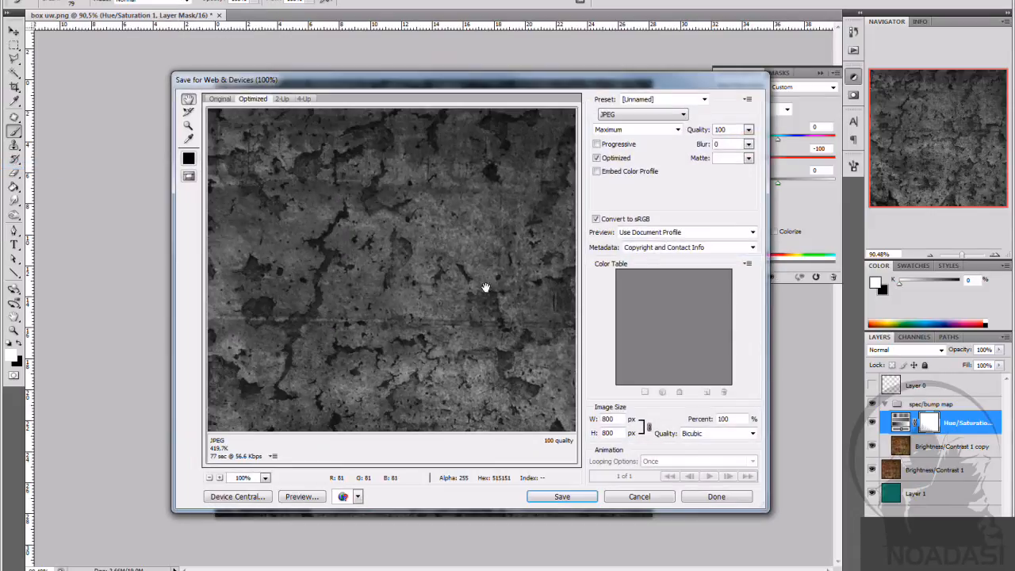
click(545, 496)
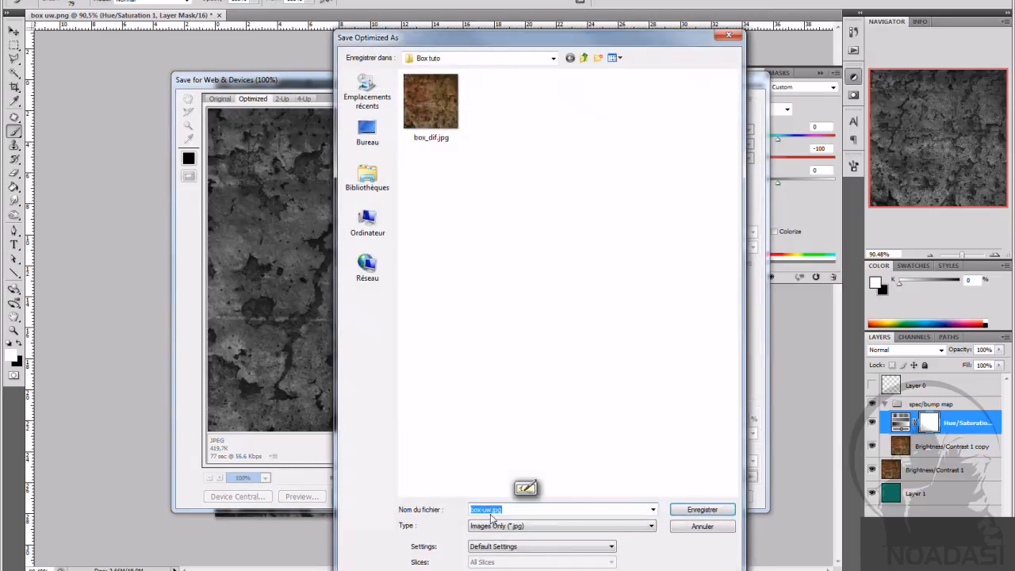
drag(492, 510, 481, 510)
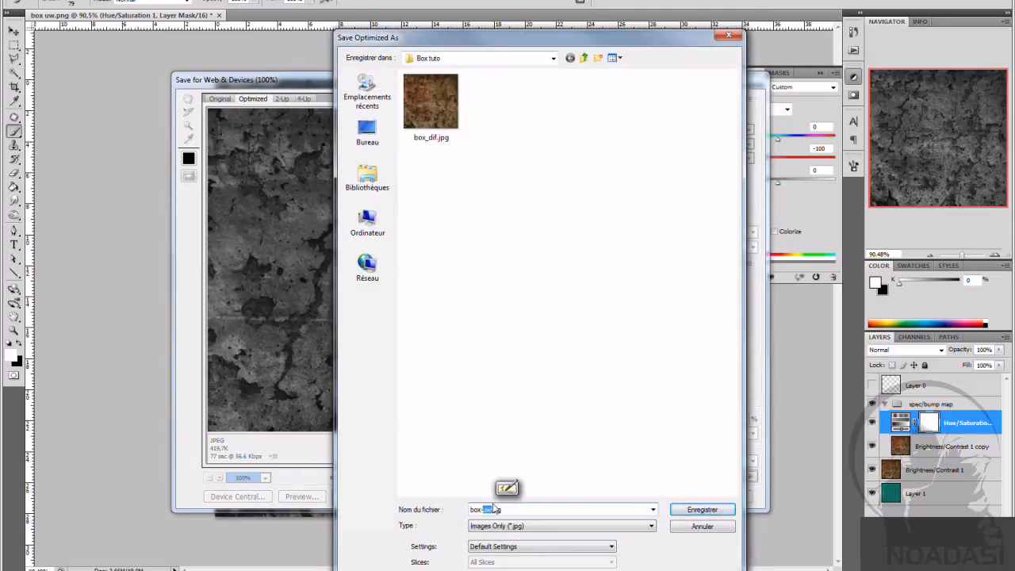
key(BackSpace)
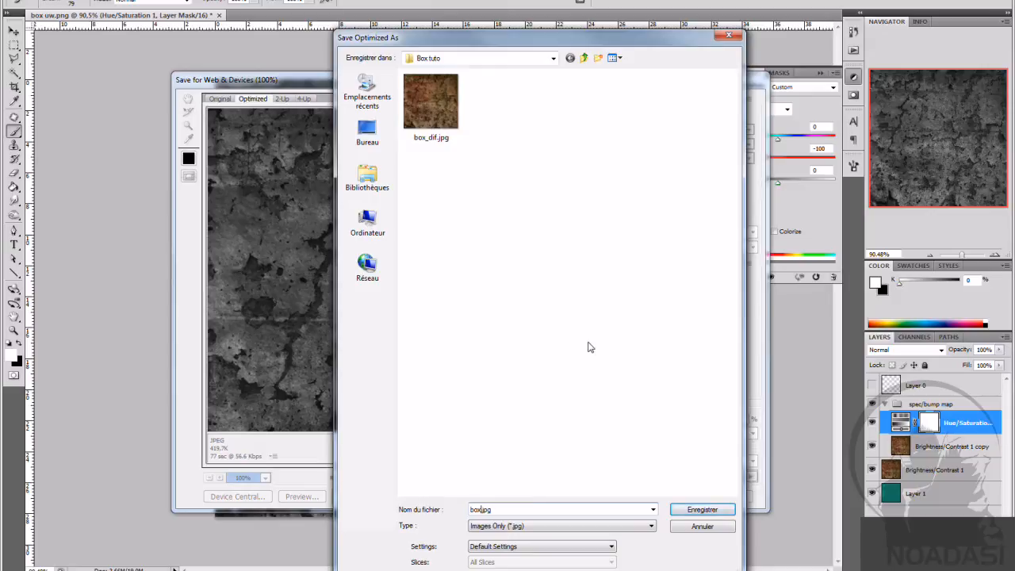
text(_spec)
click(705, 511)
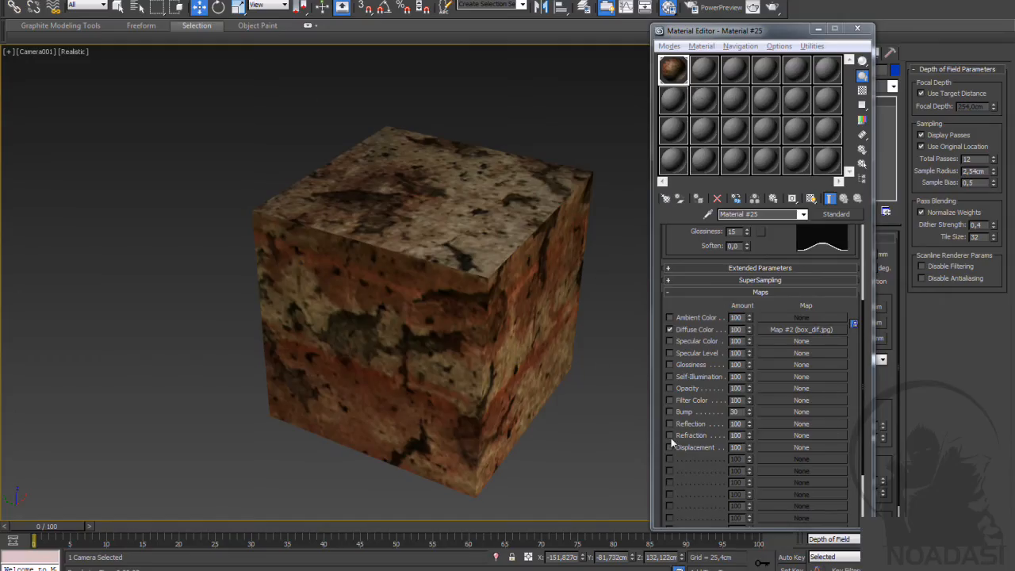
Step: In 3ds Max, enable the material's Specular Level map, load box_spec.jpg into it as a bitmap and return to the parent material
click(670, 353)
click(801, 353)
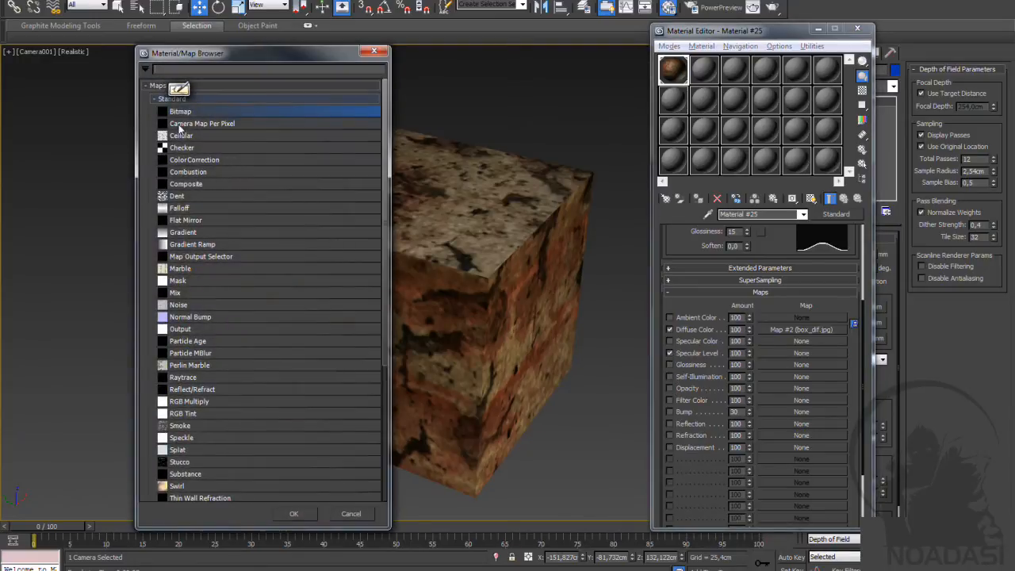
double_click(180, 111)
click(105, 74)
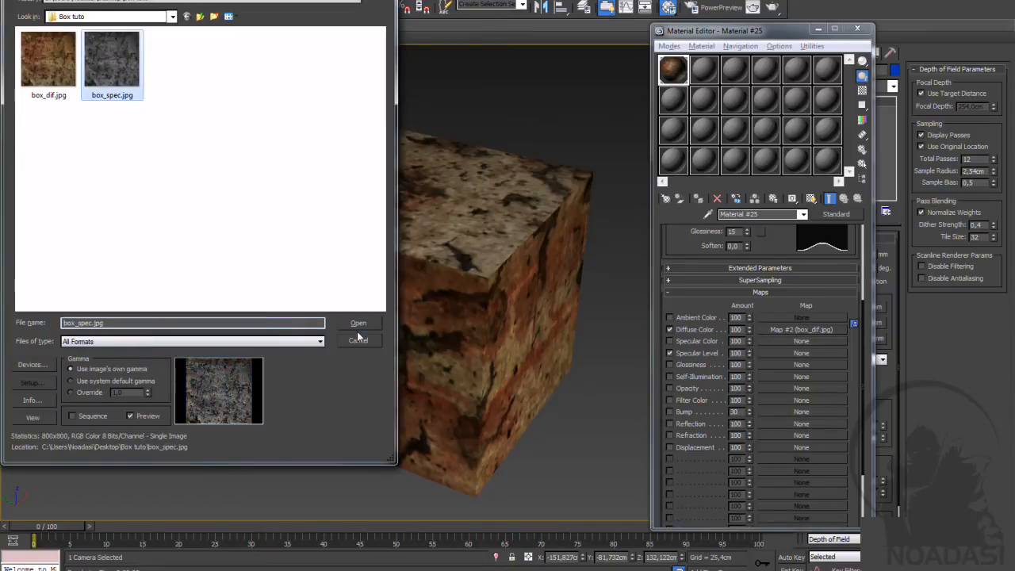
click(360, 324)
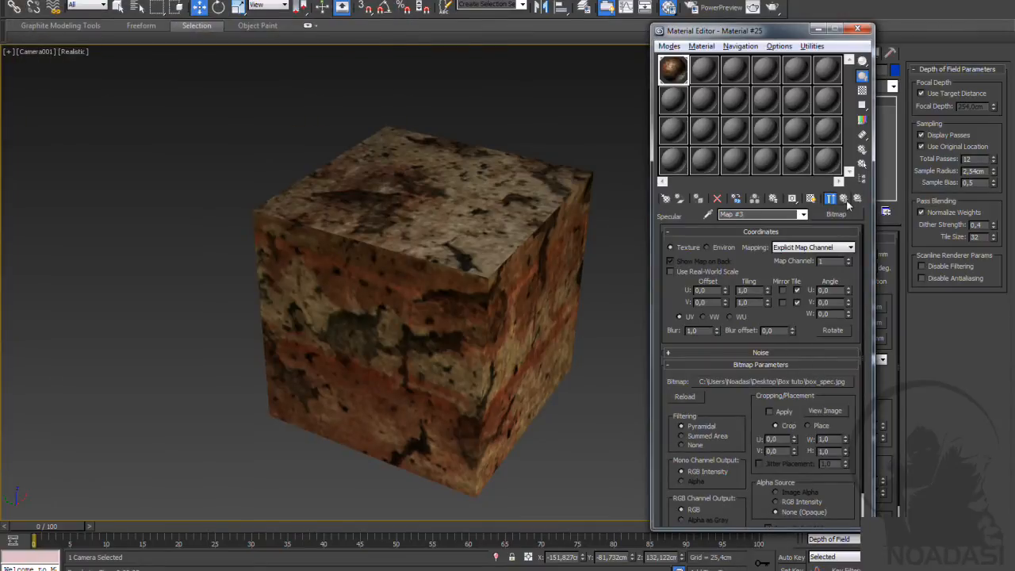
click(845, 198)
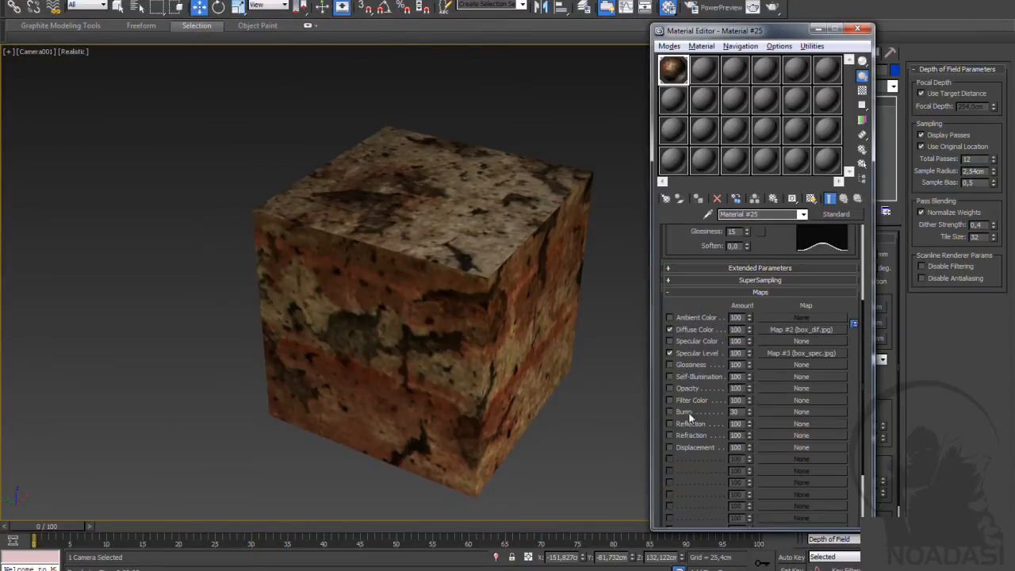
Step: Assign a Bitmap map to the material's Bump slot and cancel choosing an image file for it
click(805, 412)
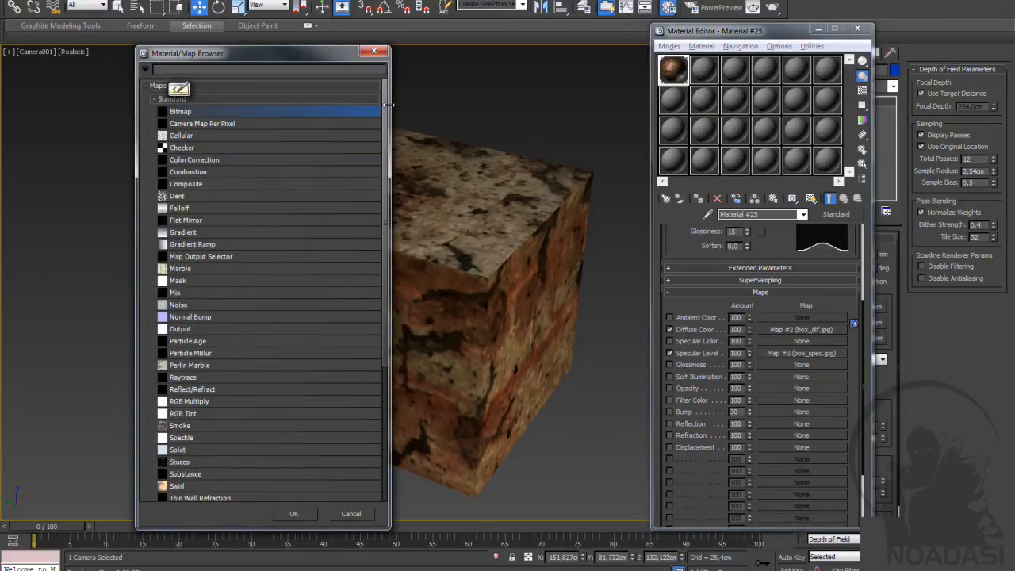
mouse_move(385, 106)
mouse_down()
mouse_move(387, 235)
mouse_move(385, 107)
mouse_move(381, 122)
mouse_up()
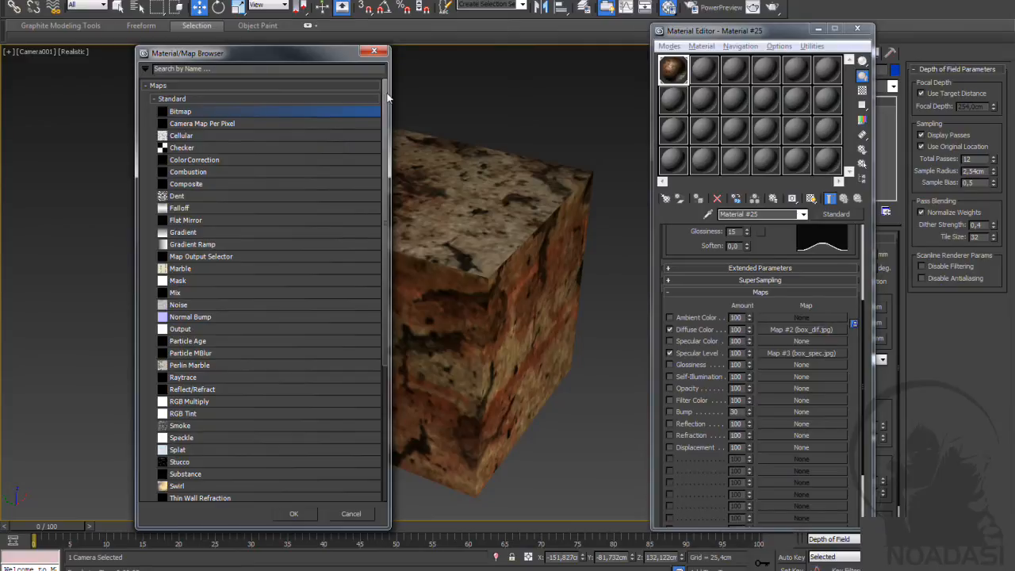
drag(387, 93, 400, 113)
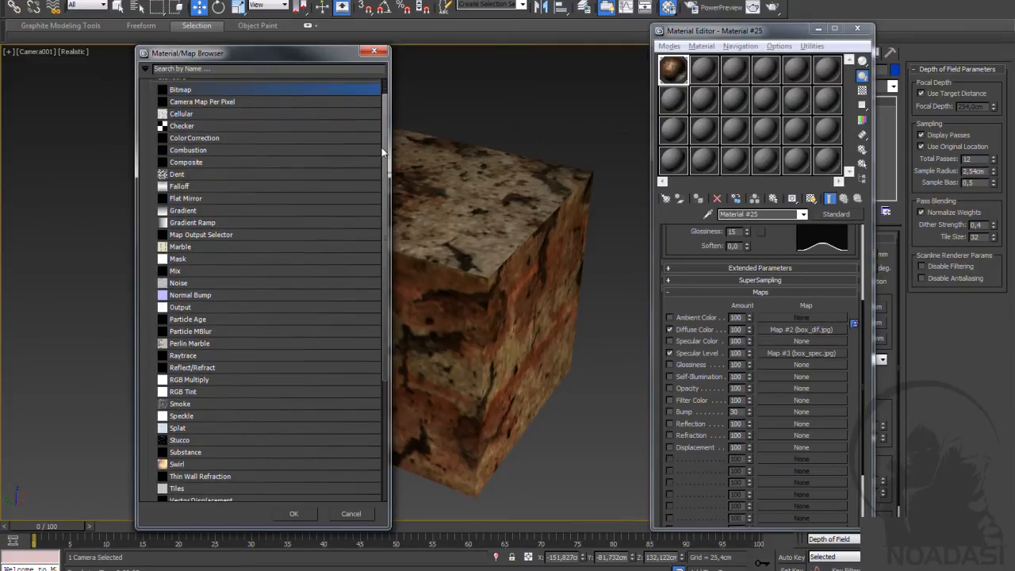
drag(388, 145, 385, 188)
scroll(257, 201, up, 3)
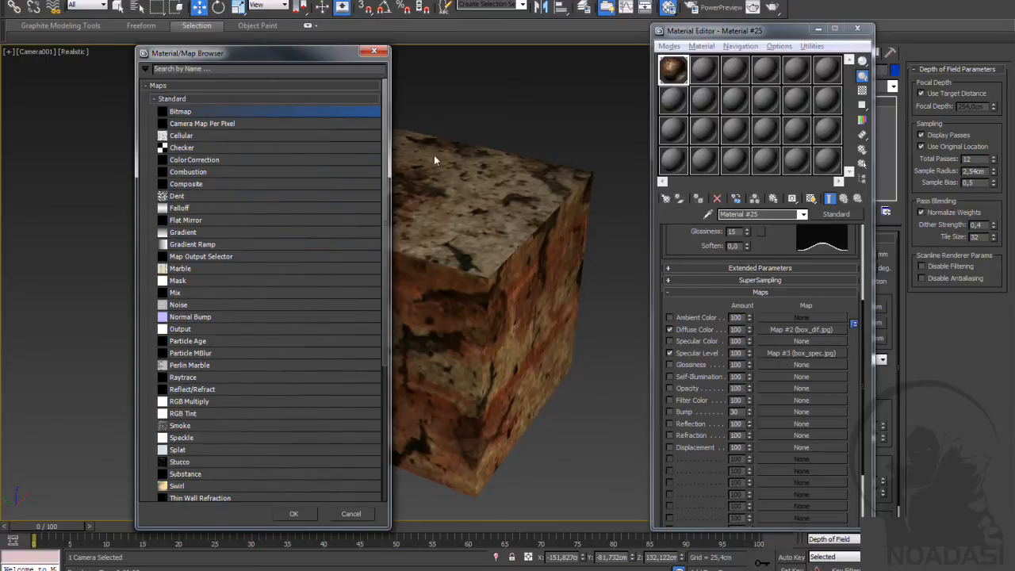
click(294, 514)
key(Escape)
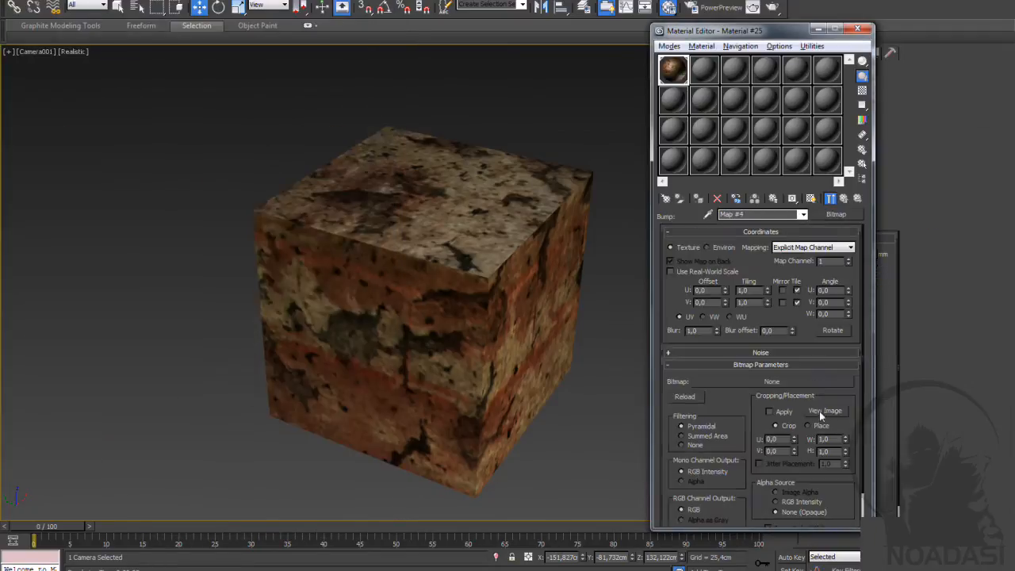
Step: Return to the parent material and copy the Specular Level map box_spec.jpg into the Bump slot as a Copy
click(844, 198)
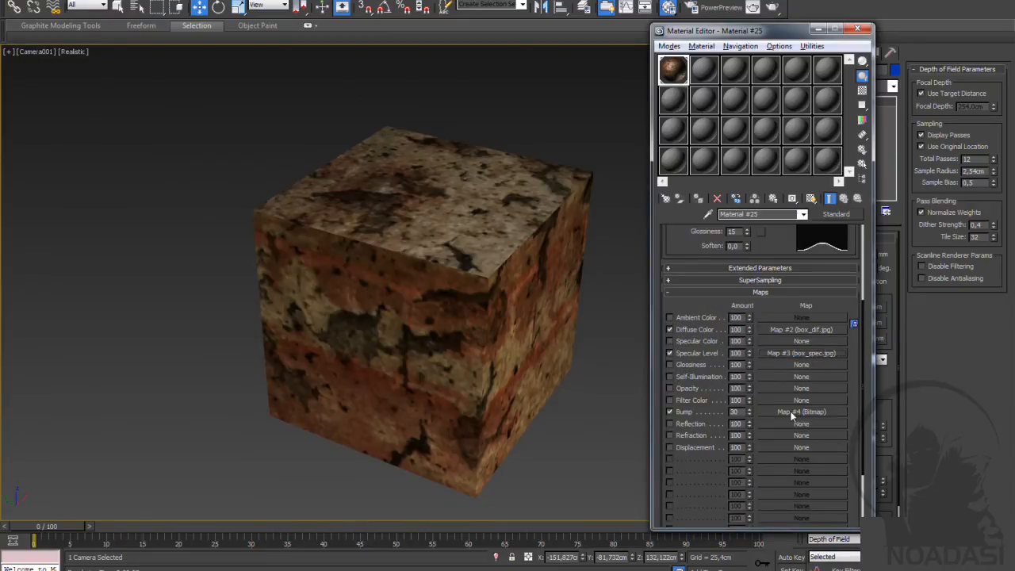
drag(792, 414, 792, 414)
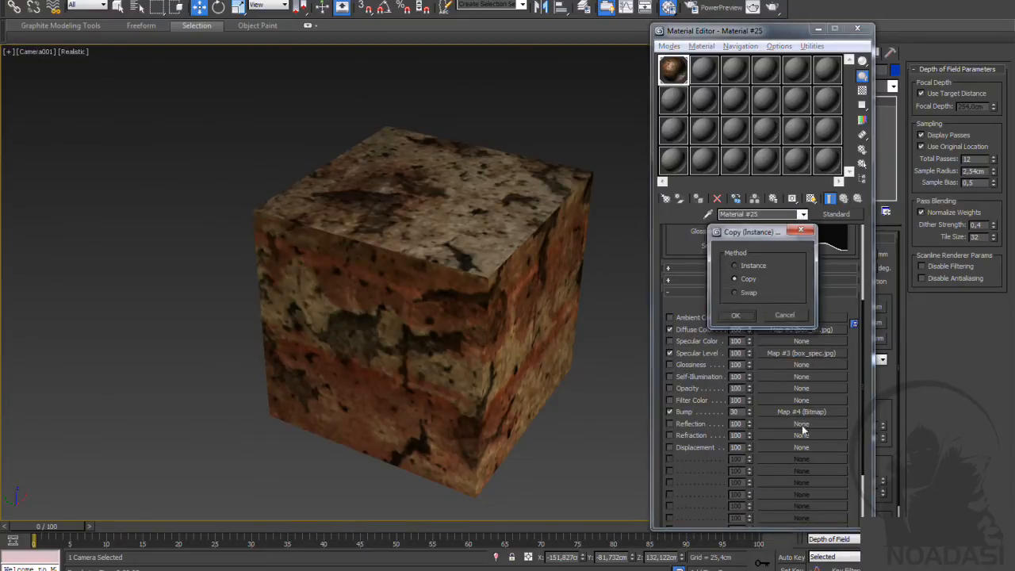
click(736, 315)
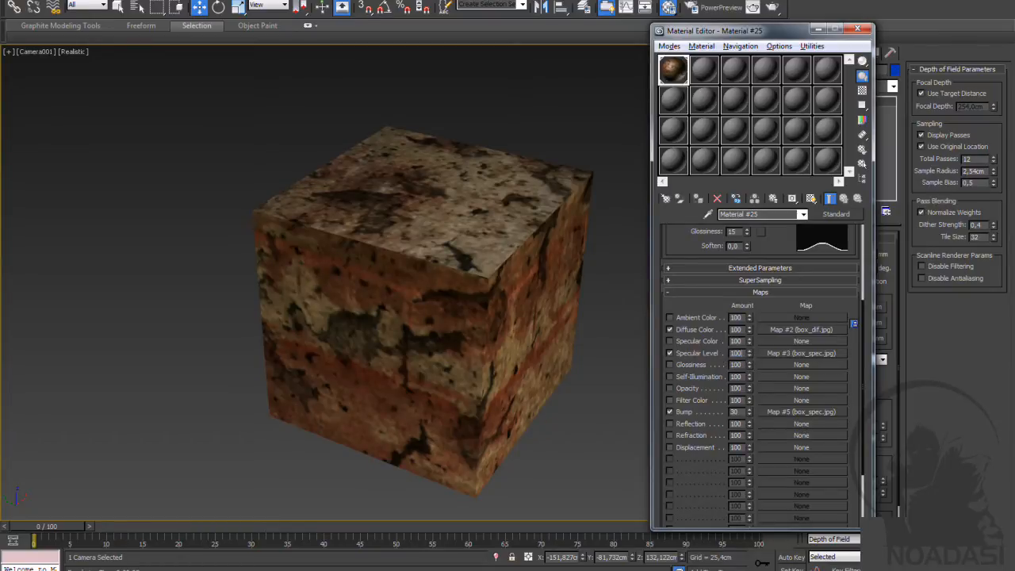
Step: Set the Specular Level map amount to 50 and test-render the camera view
text(50)
key(Return)
drag(862, 335, 843, 251)
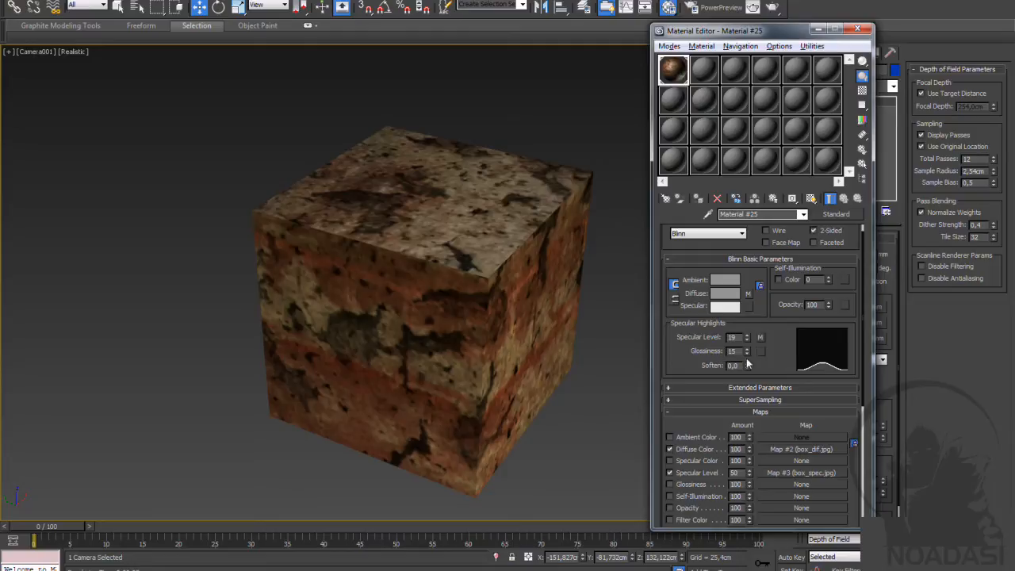
drag(863, 245, 860, 342)
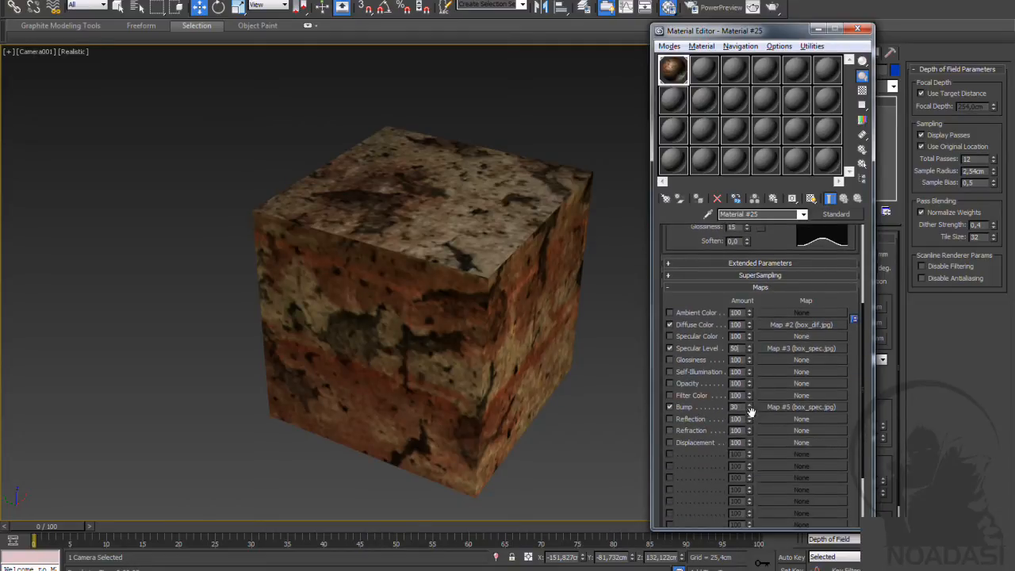
click(771, 7)
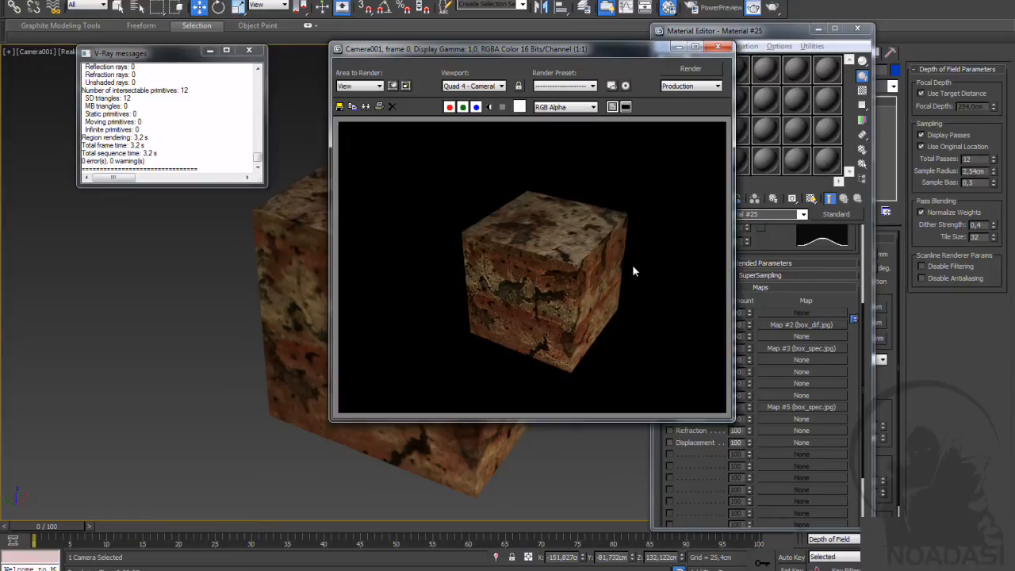
click(718, 47)
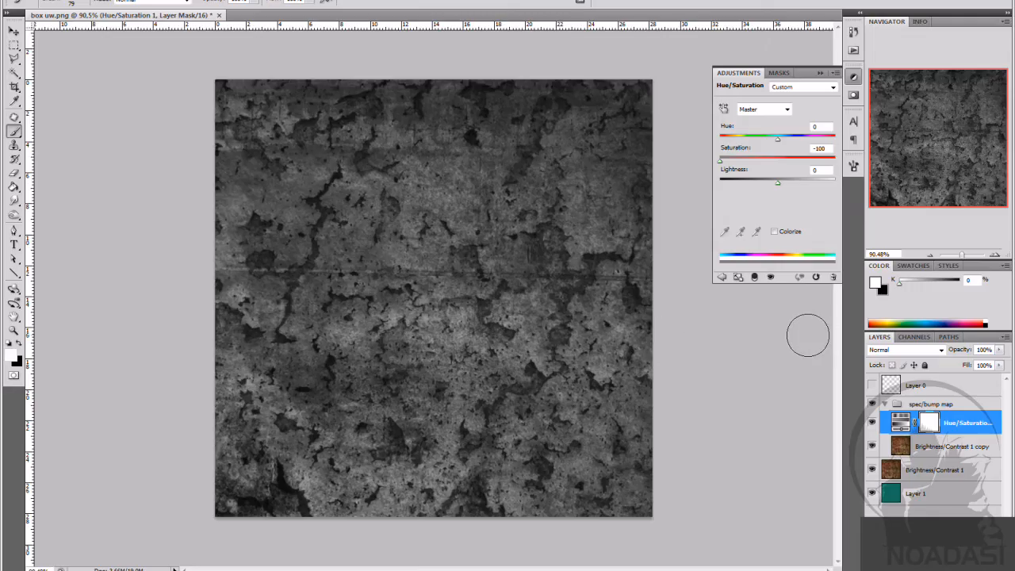
Step: In Photoshop, add a Levels adjustment above Hue/Saturation 1, apply Auto and set the input levels to 23, 0.83 and 202
click(821, 73)
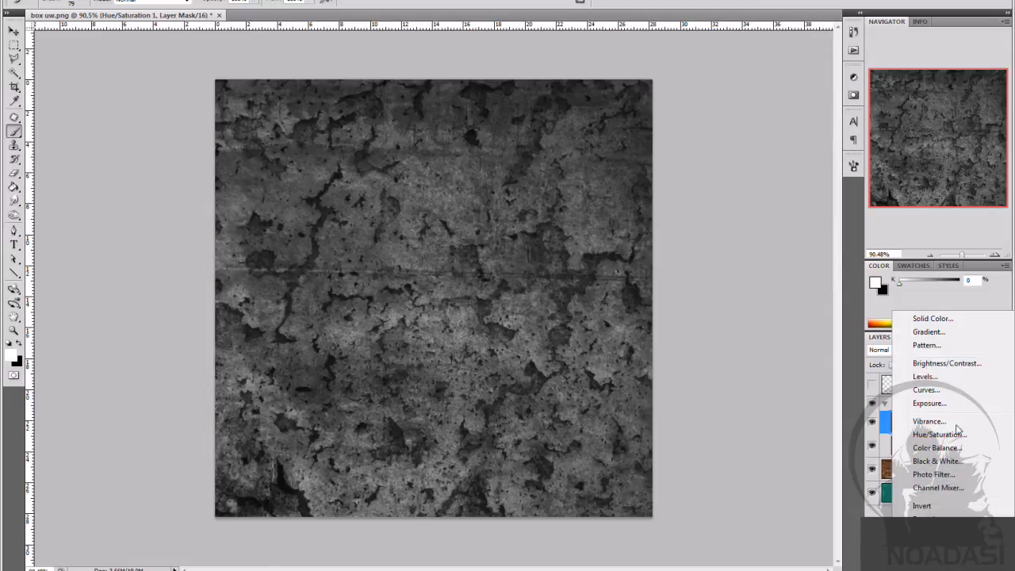
click(936, 378)
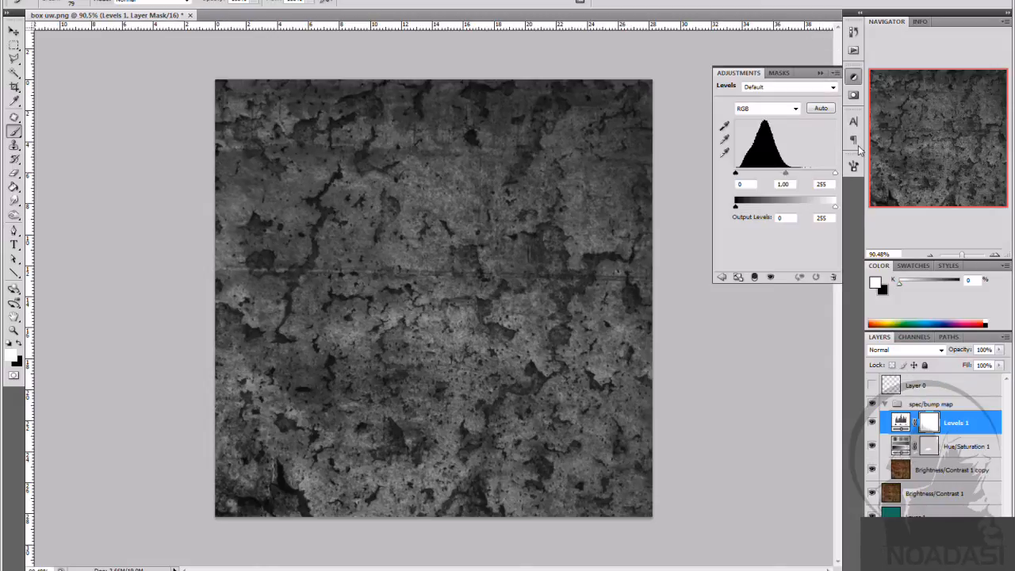
click(822, 109)
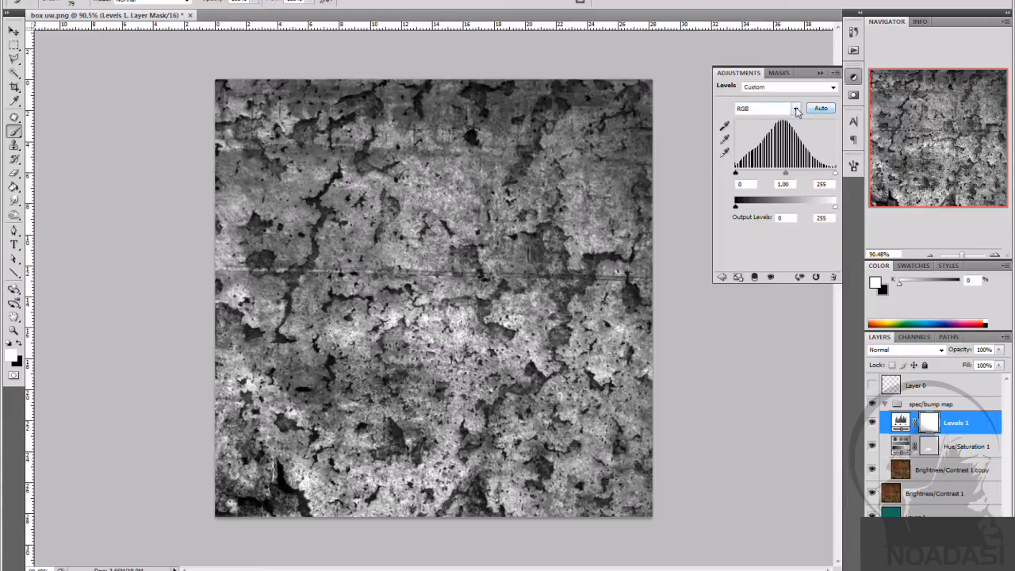
drag(835, 173, 821, 174)
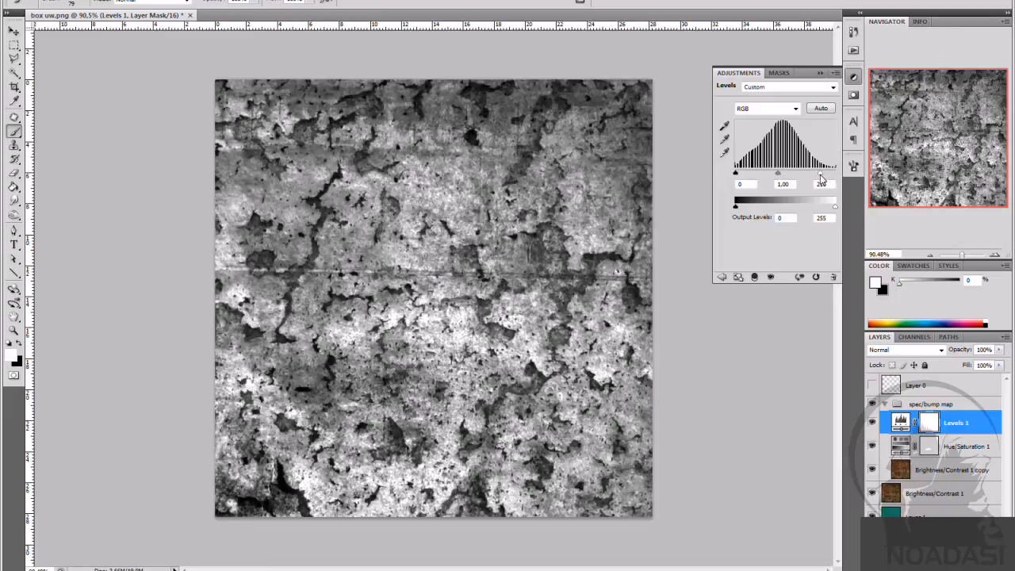
mouse_move(737, 174)
mouse_down()
mouse_move(818, 174)
mouse_move(747, 179)
mouse_up()
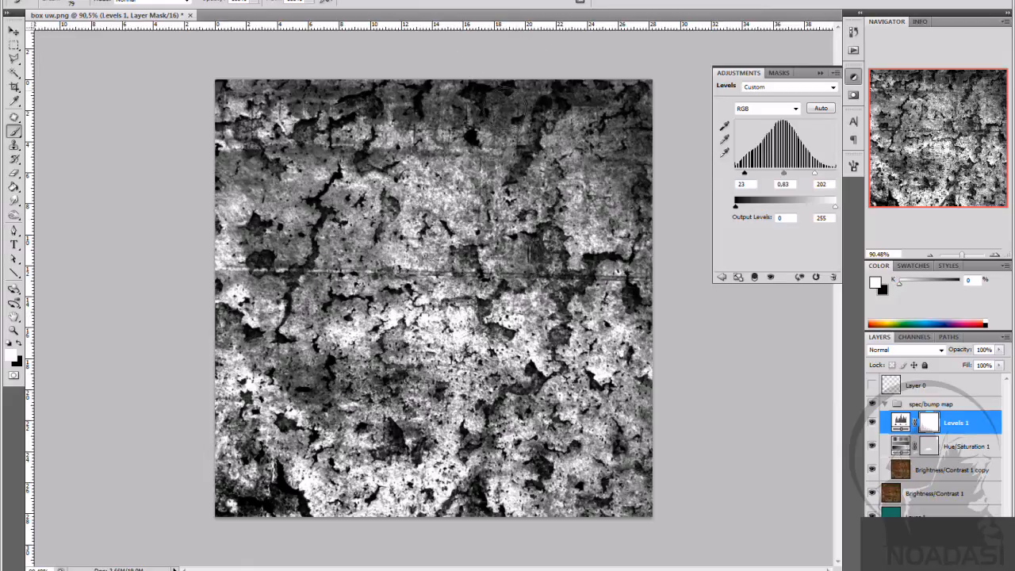
click(822, 73)
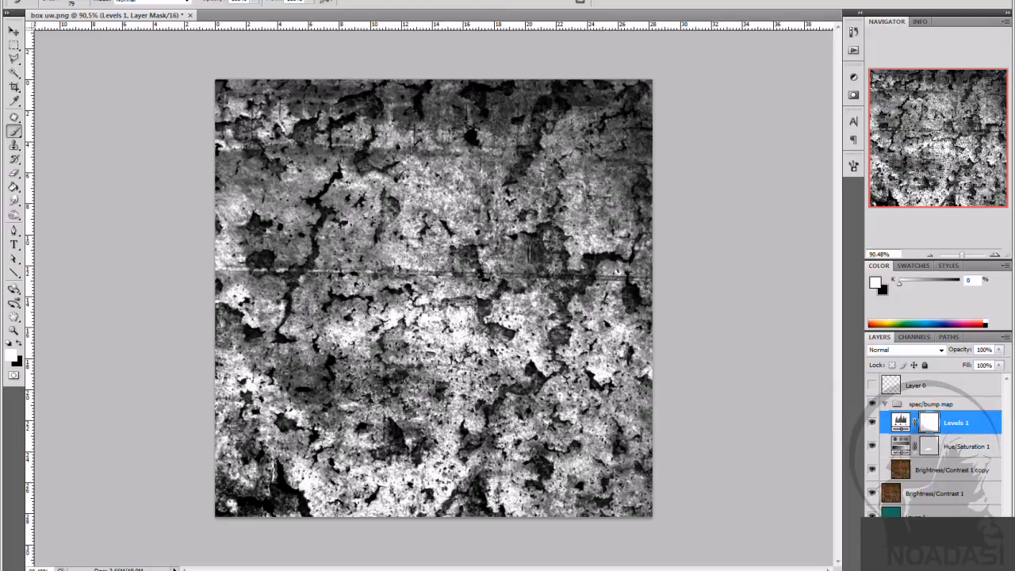
Step: Export the higher-contrast texture with Save for Web & Devices as a quality 100 JPEG, replacing box_spec.jpg in the Box tuto folder
key(alt+f)
click(111, 165)
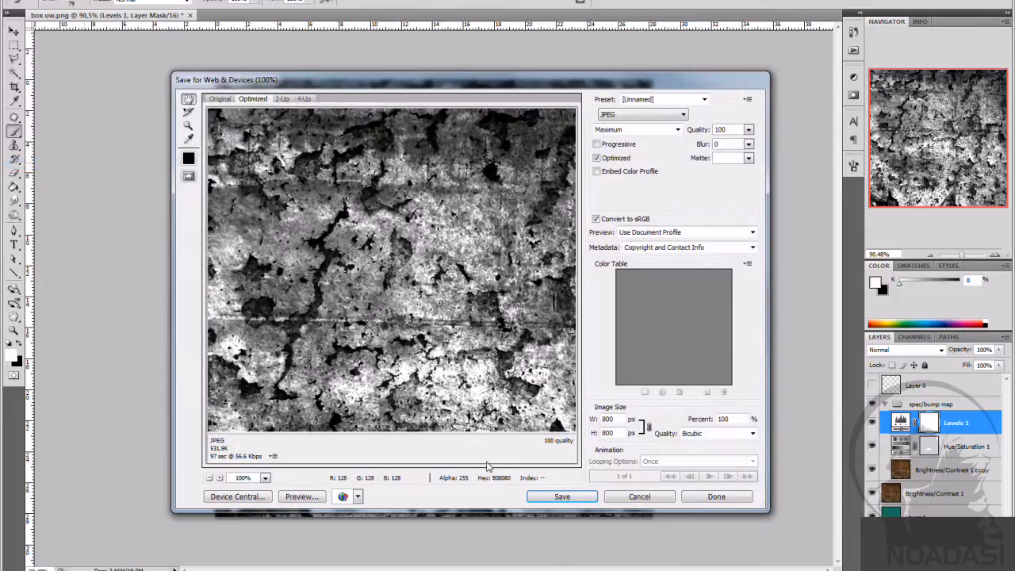
click(562, 497)
click(494, 104)
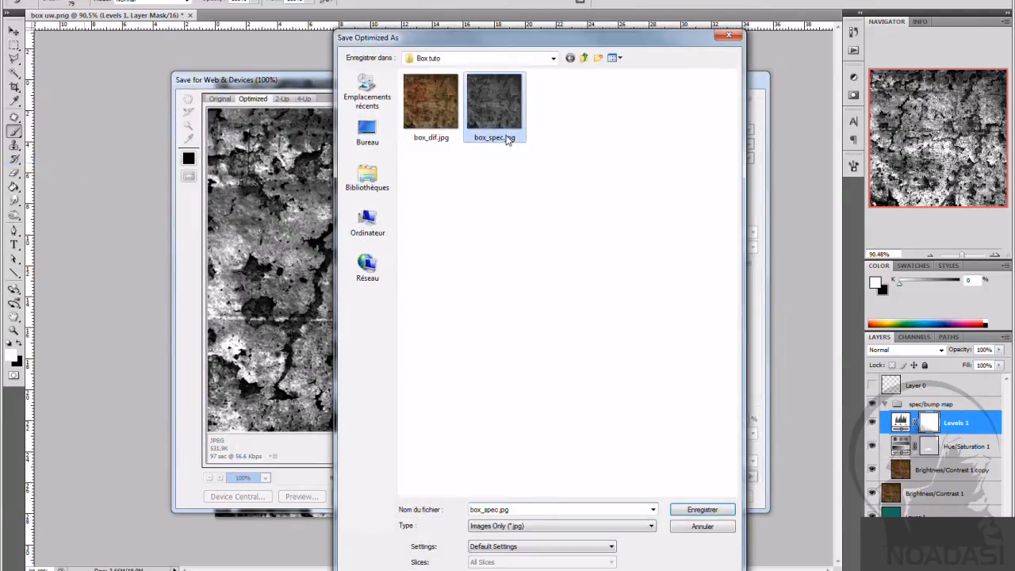
click(702, 511)
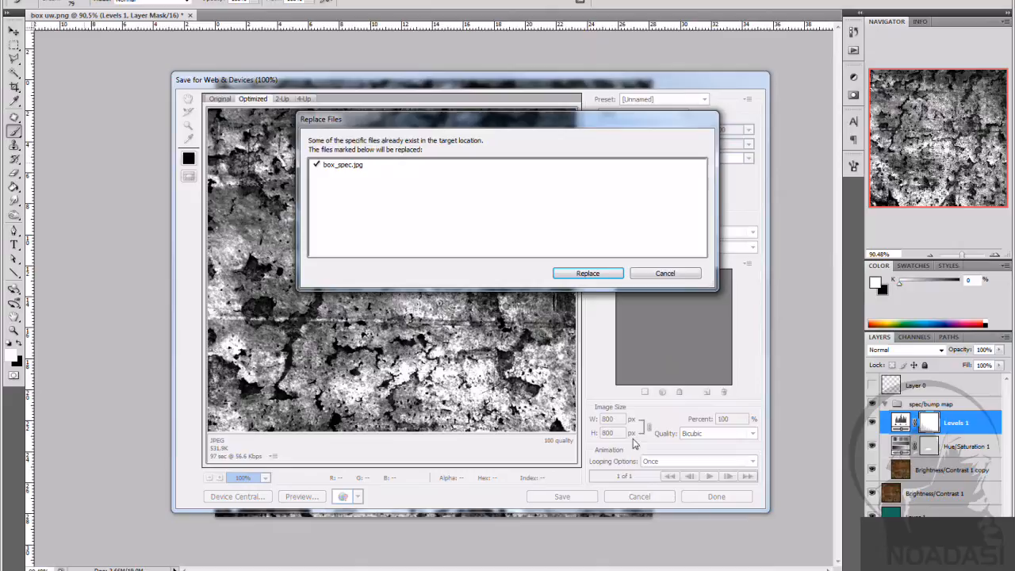
click(607, 276)
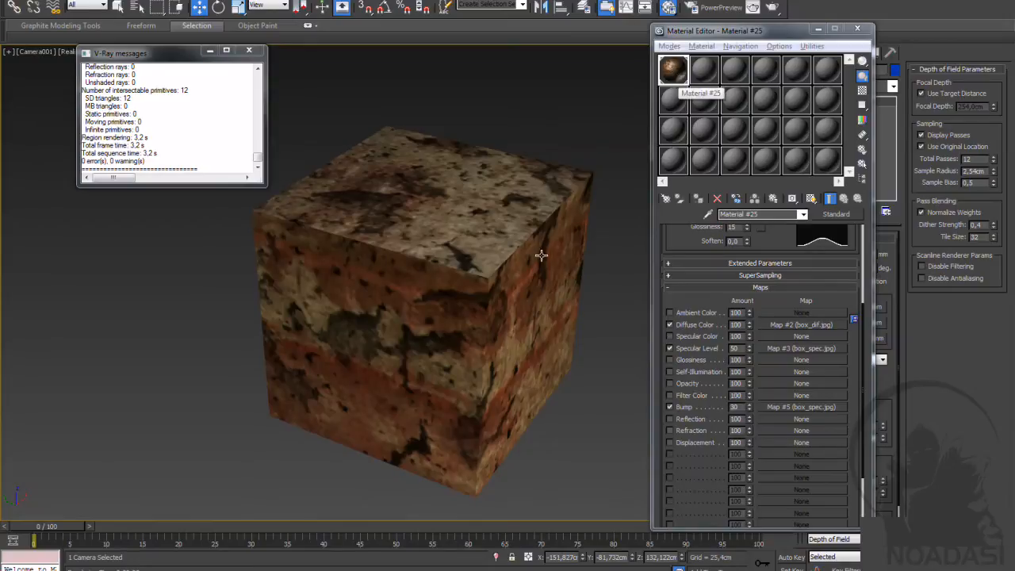
Step: Render the camera view in 3ds Max with the updated map and inspect the Bump map's bitmap settings
click(774, 8)
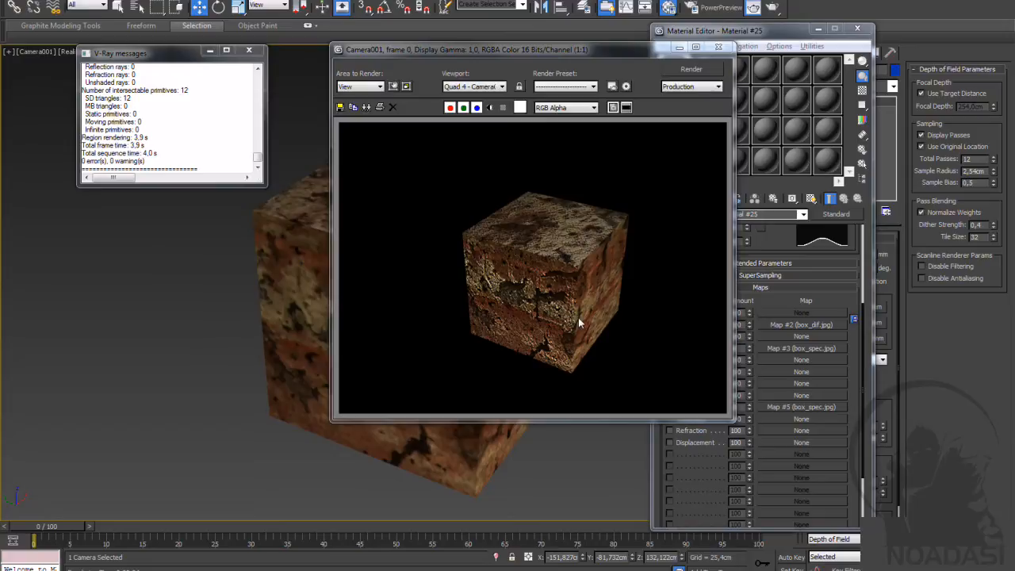
click(720, 49)
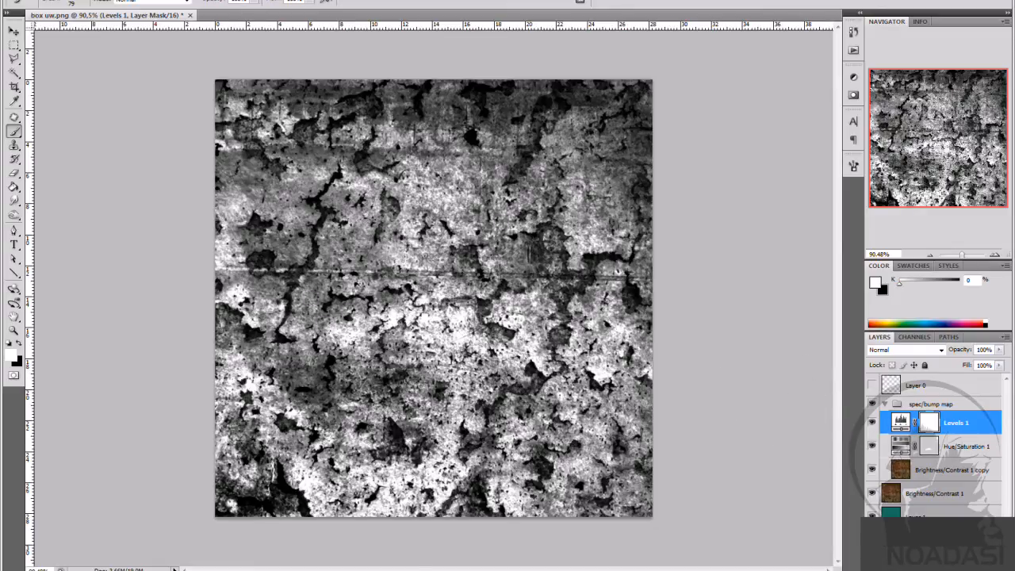
mouse_move(429, 569)
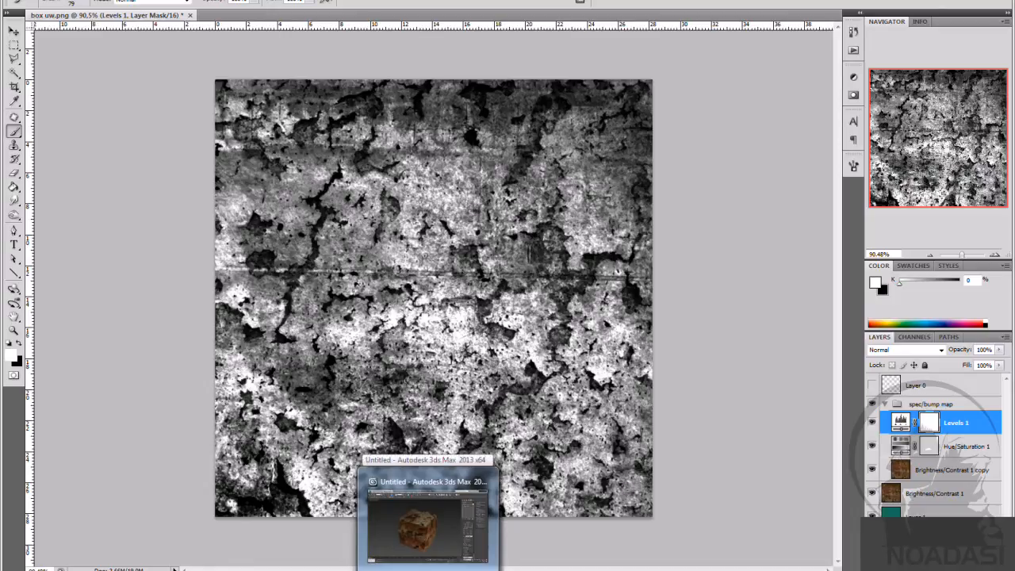
click(432, 516)
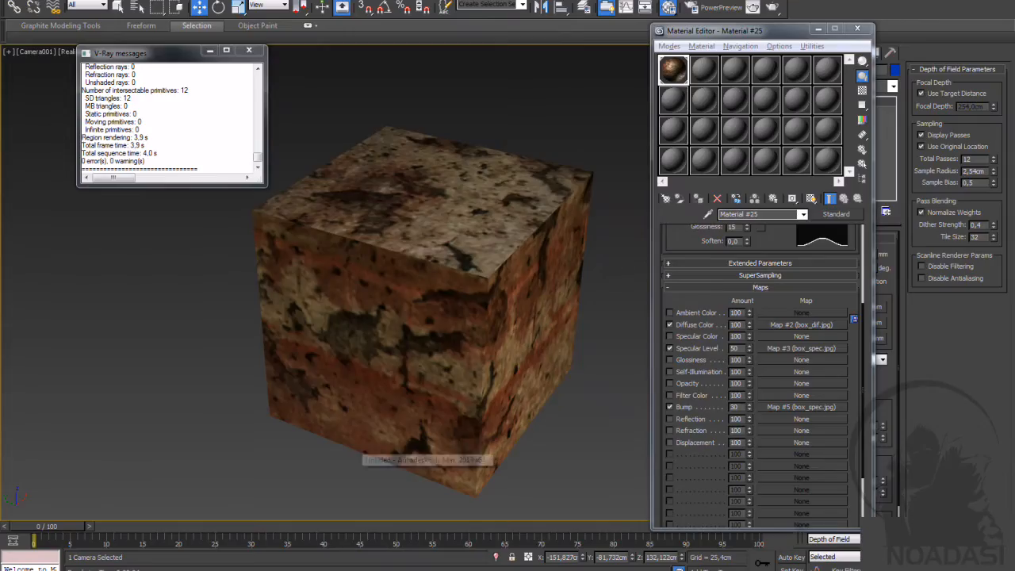
click(810, 408)
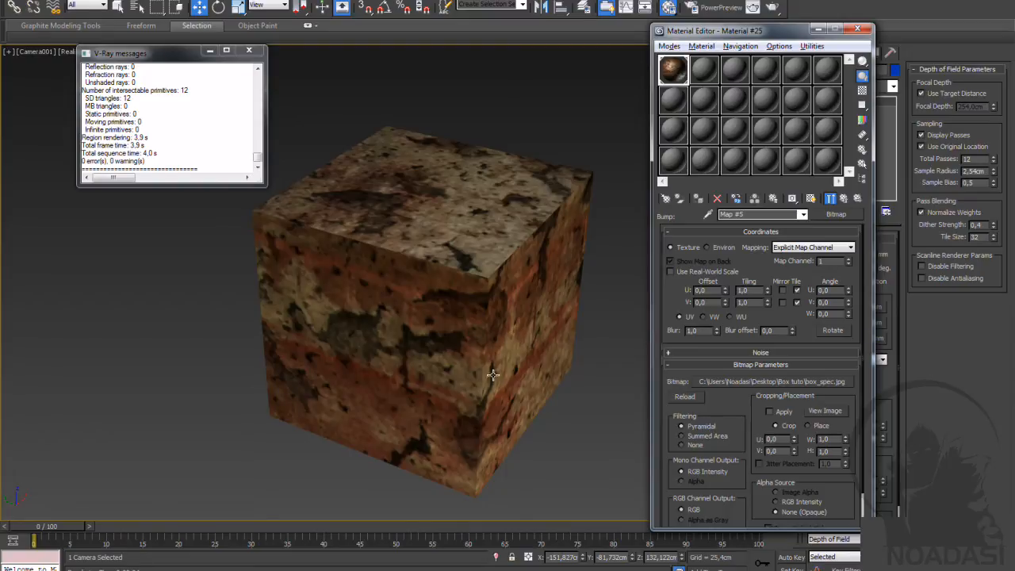
click(844, 199)
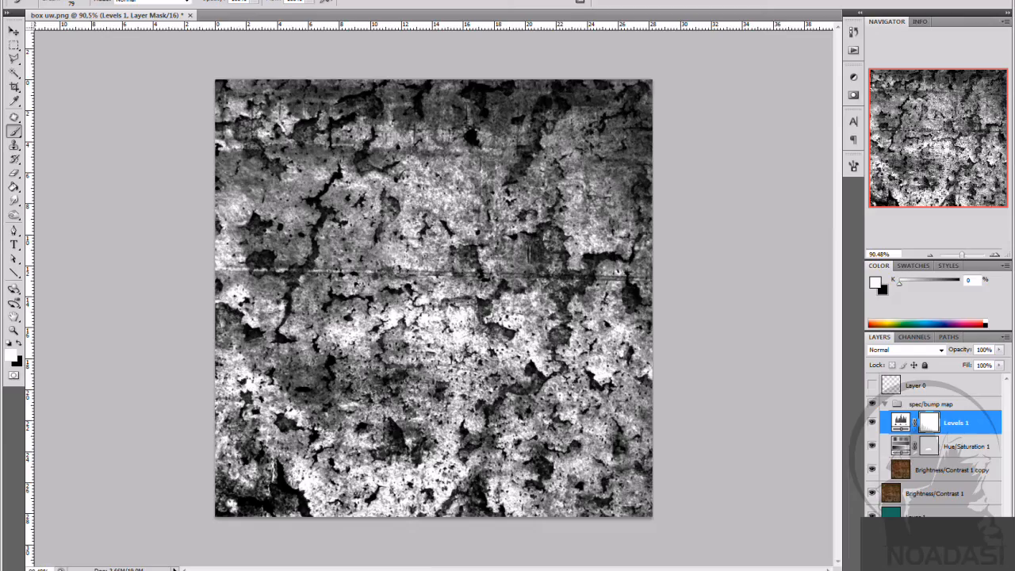
Step: In Photoshop, collapse and hide the spec/bump map group and show the UV template on Layer 0
click(884, 406)
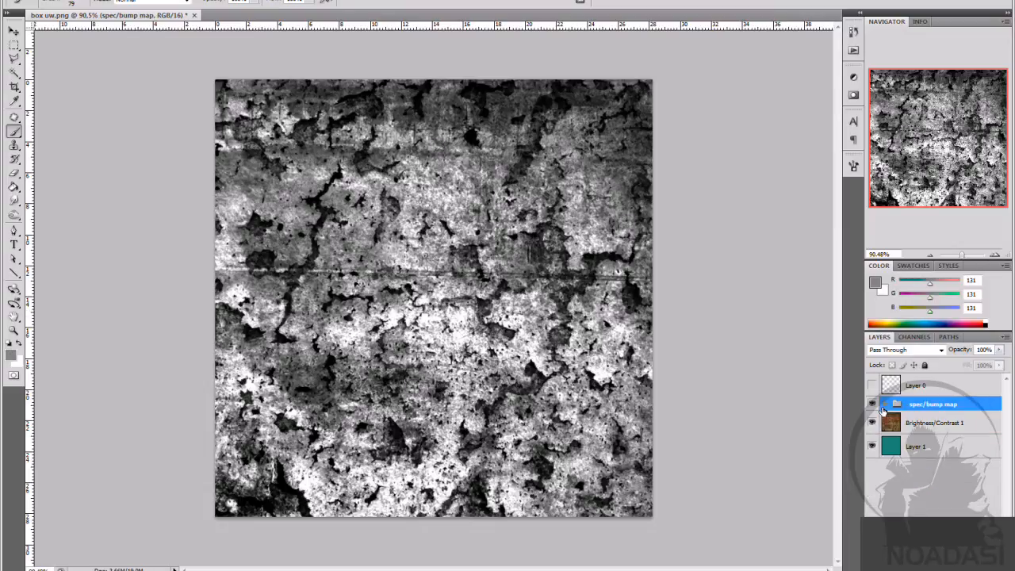
click(873, 404)
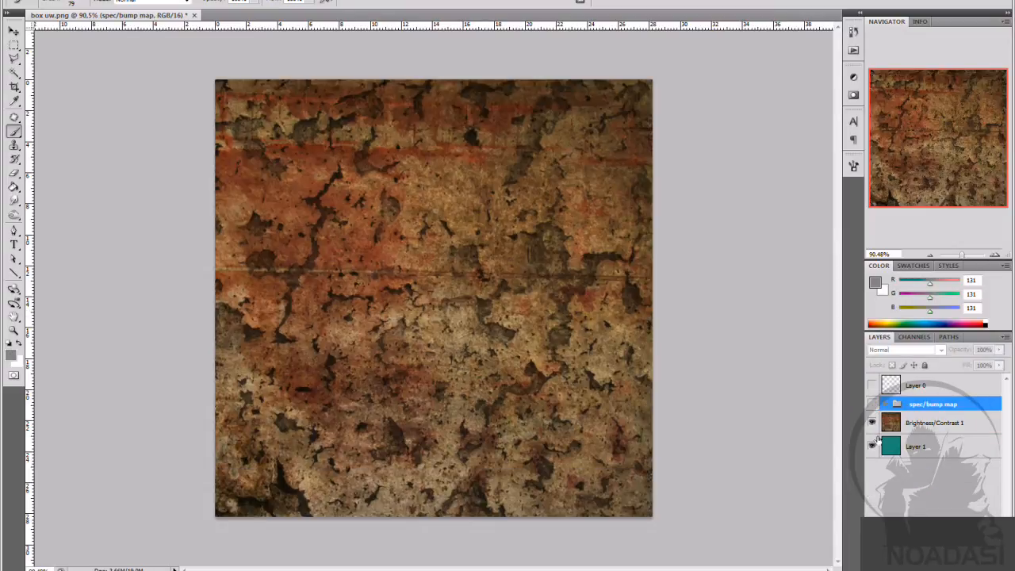
click(873, 387)
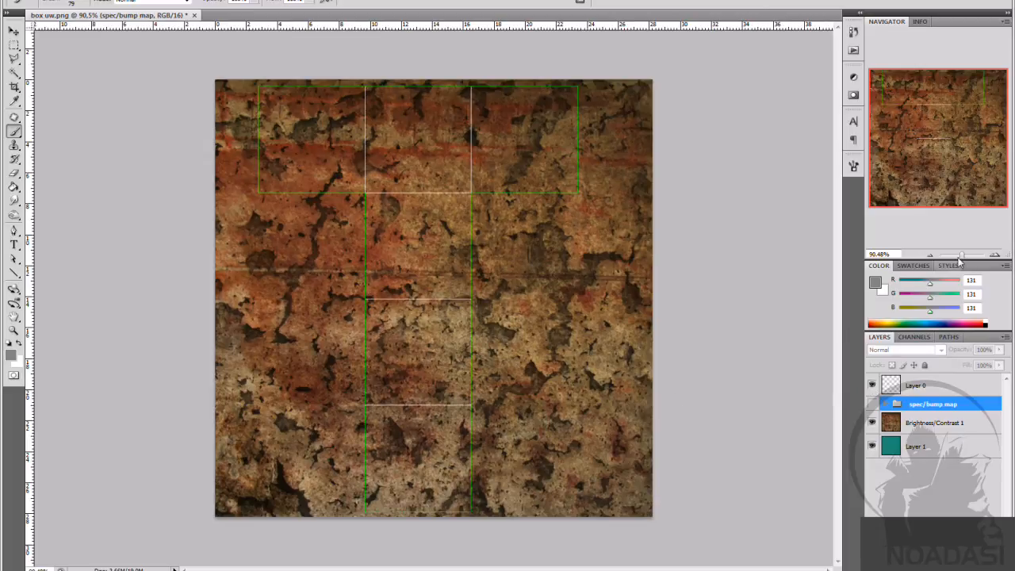
drag(967, 258, 968, 257)
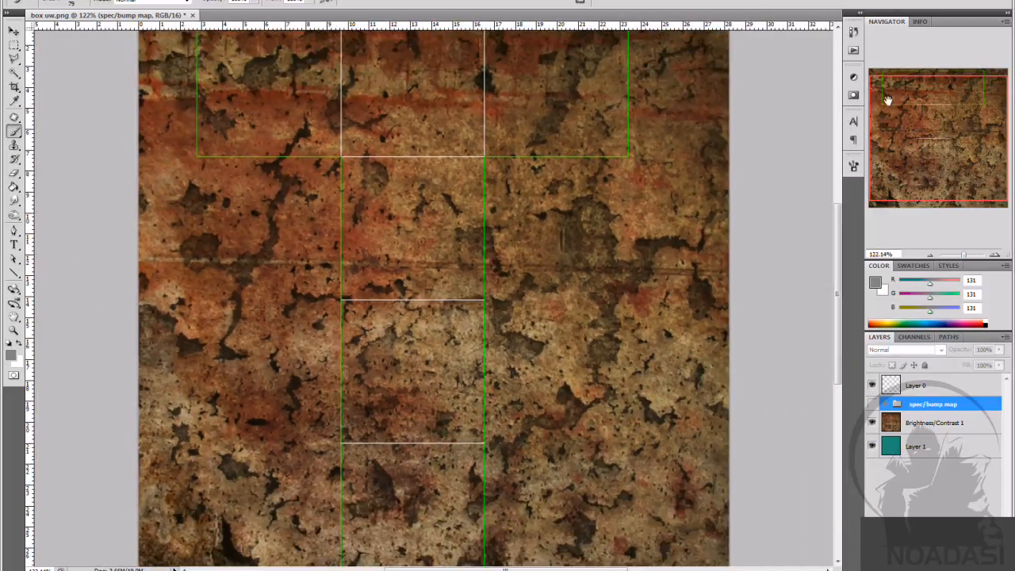
drag(933, 116, 928, 109)
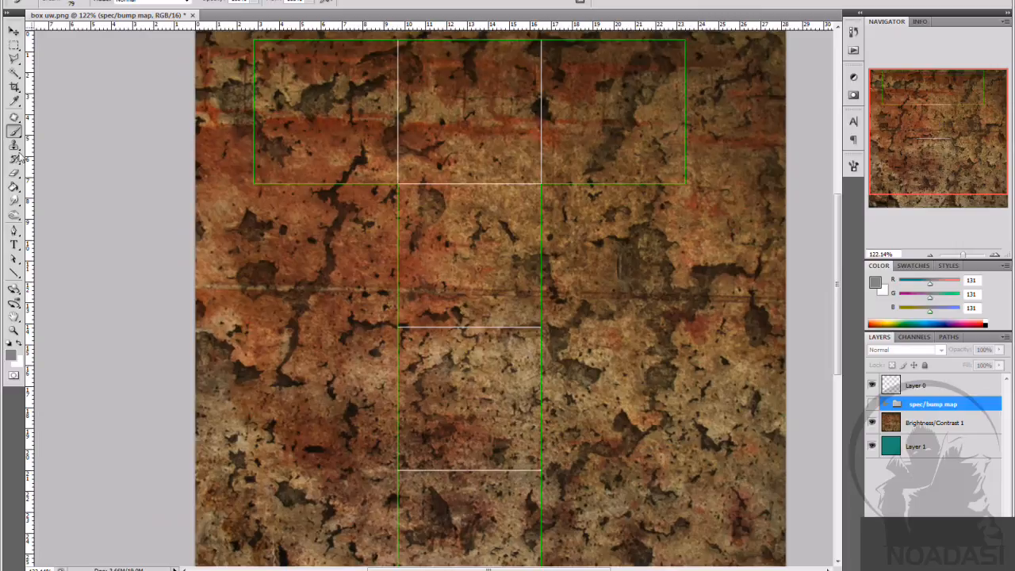
Step: Add a new layer above Brightness/Contrast 1 and set up a 37 px brush with 100% hardness
click(937, 425)
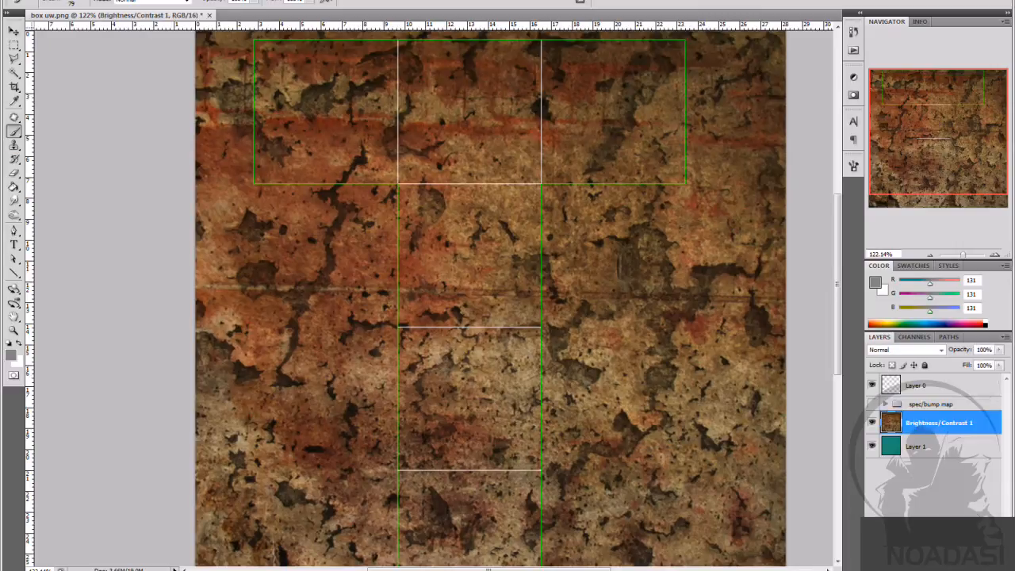
click(984, 565)
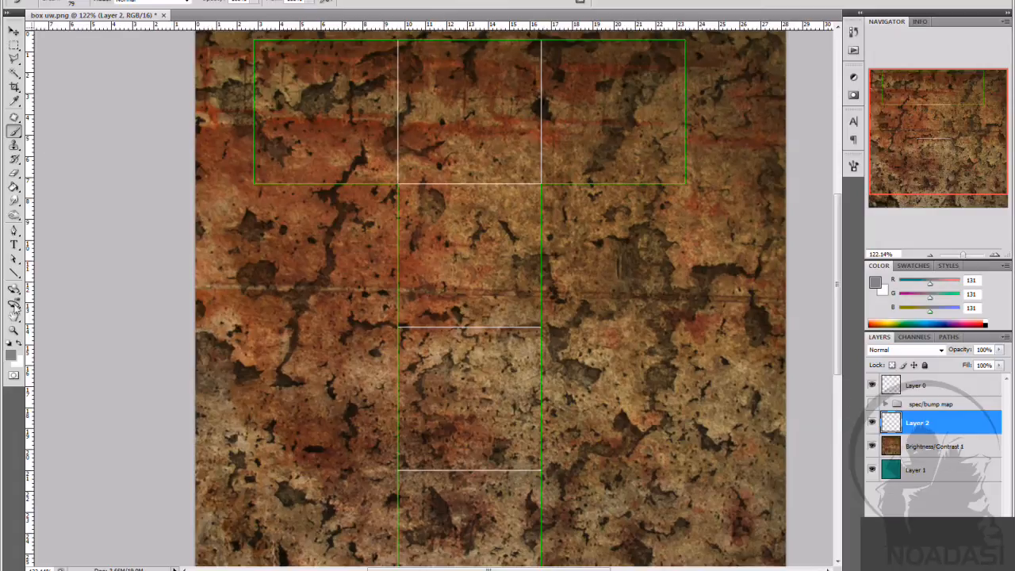
click(18, 345)
click(19, 345)
click(79, 5)
drag(77, 32, 41, 32)
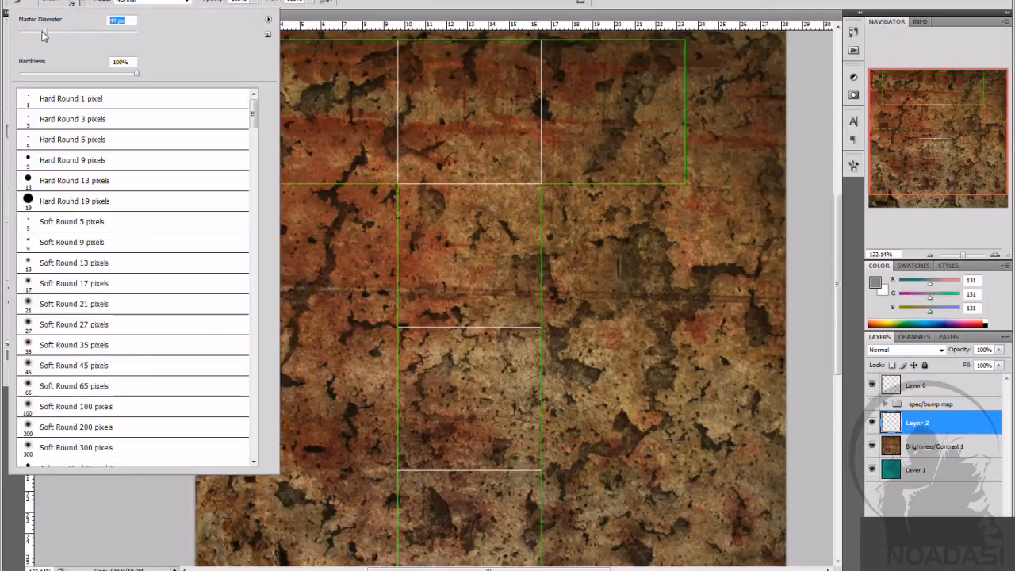
key(Return)
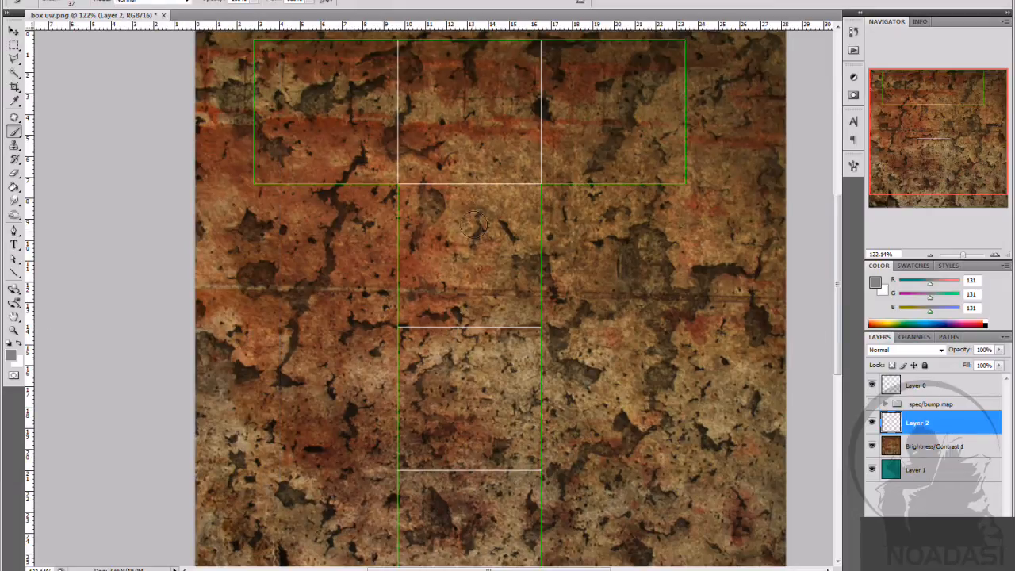
Step: Paint a solid grey patch on Layer 2 inside the second face of the UV template's central column and hide the layer
mouse_move(473, 225)
mouse_down()
mouse_move(475, 238)
mouse_move(491, 238)
mouse_move(479, 221)
mouse_move(503, 245)
mouse_move(493, 212)
mouse_move(468, 232)
mouse_up()
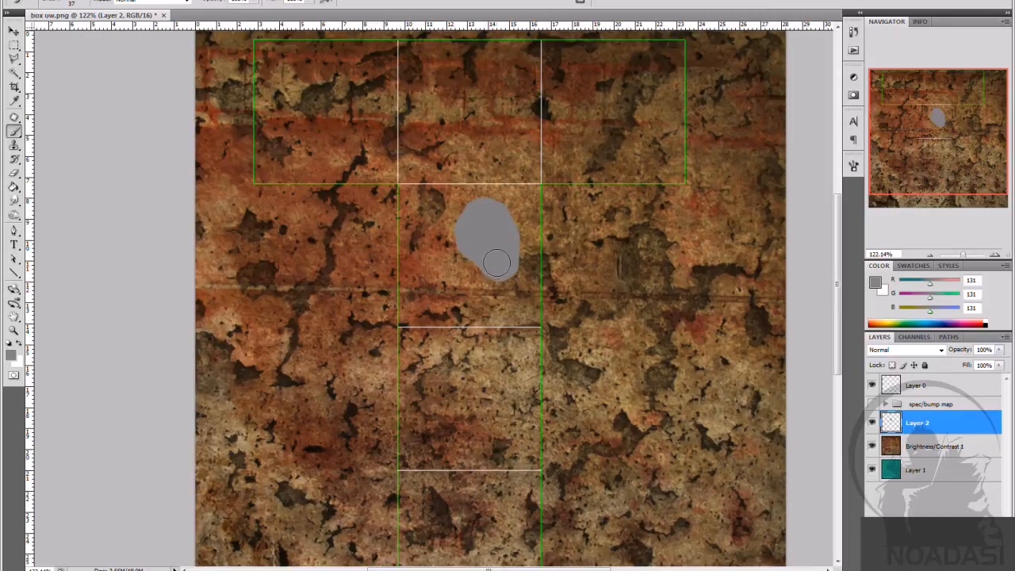
drag(953, 144, 959, 114)
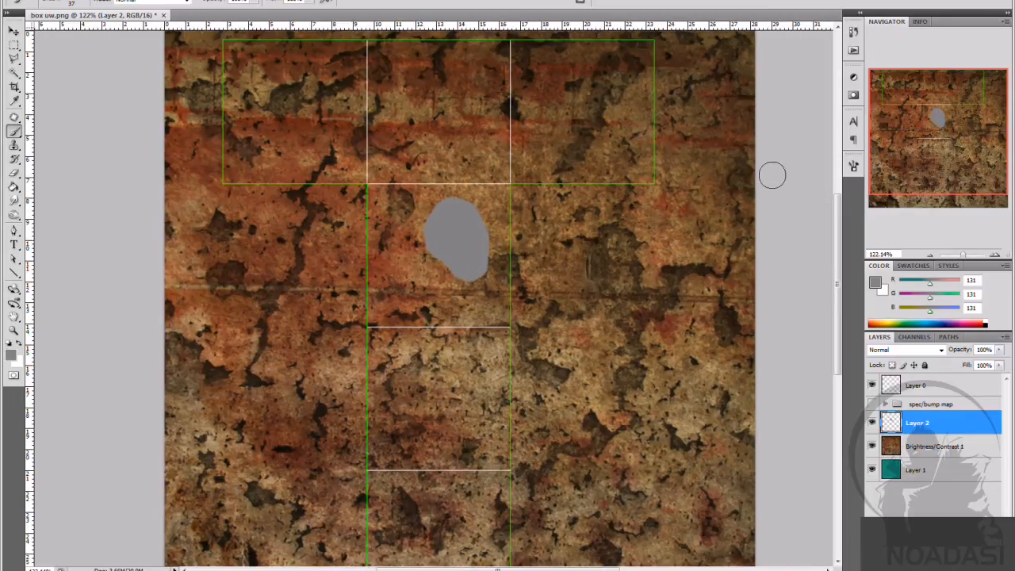
click(873, 426)
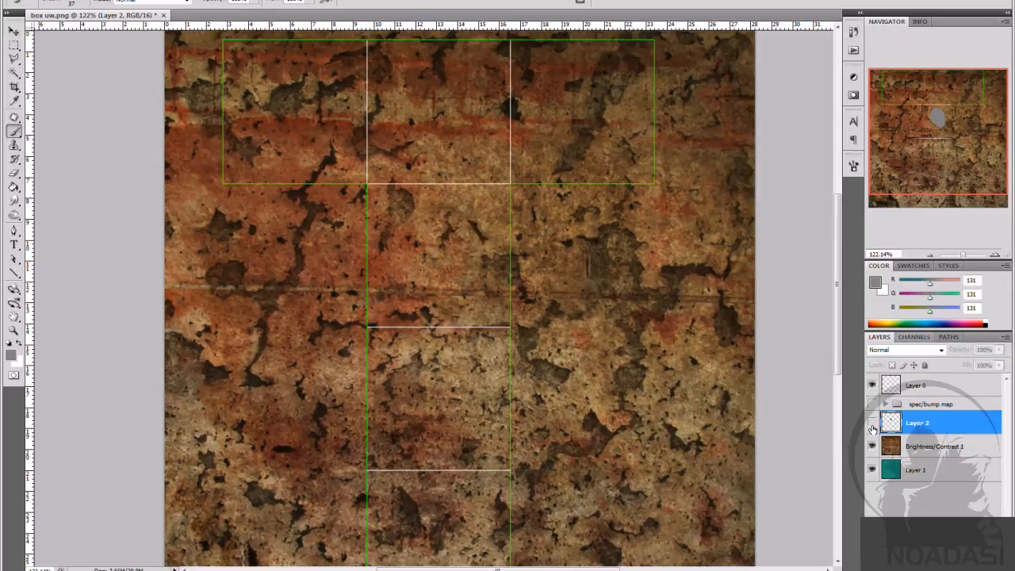
Step: Show Layer 2 and paste the scratched metal image 1194754_16698761.jpg above it, converting the color profile, and close the source image
click(873, 426)
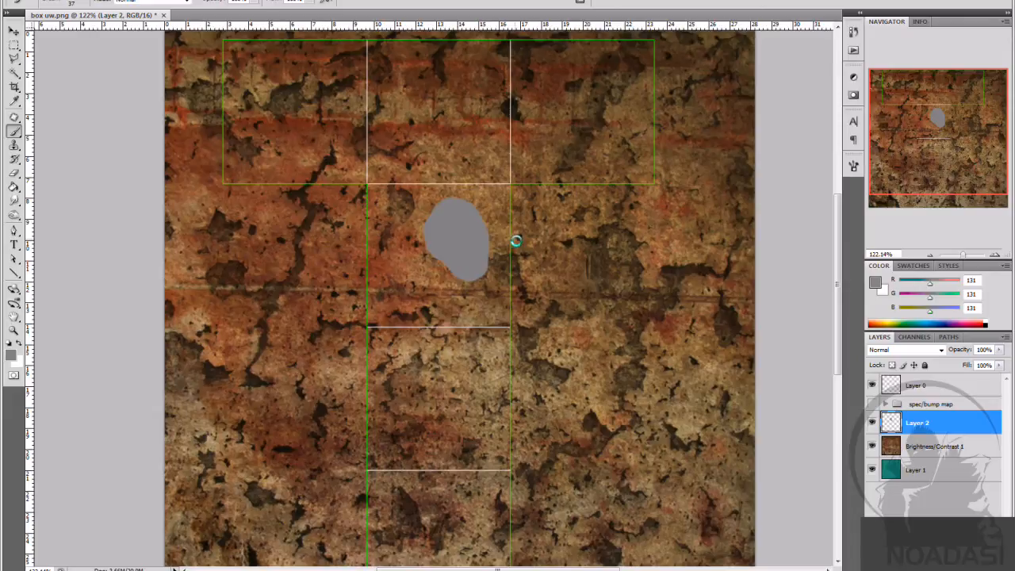
click(548, 249)
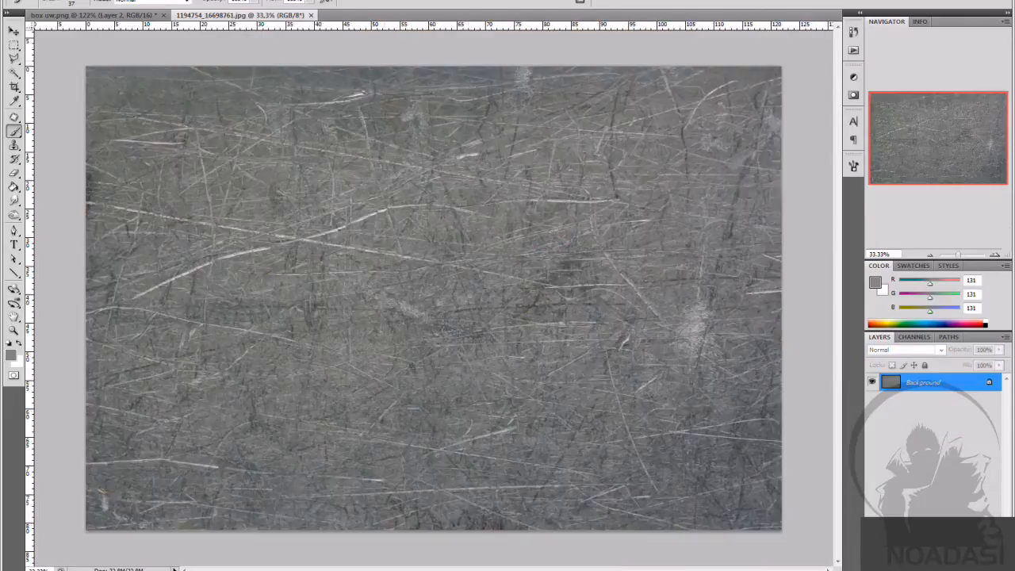
drag(258, 17, 263, 75)
click(13, 31)
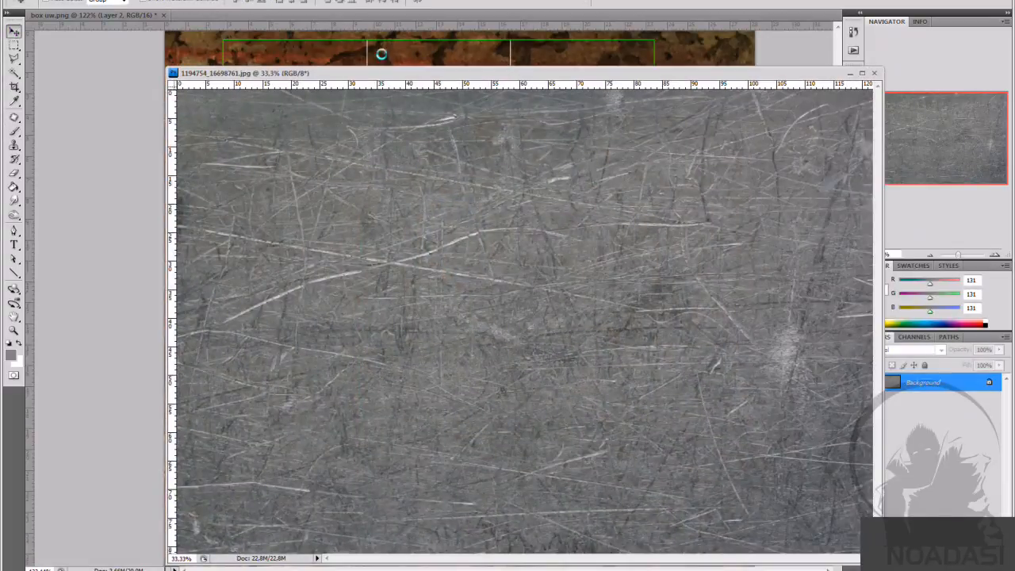
click(465, 199)
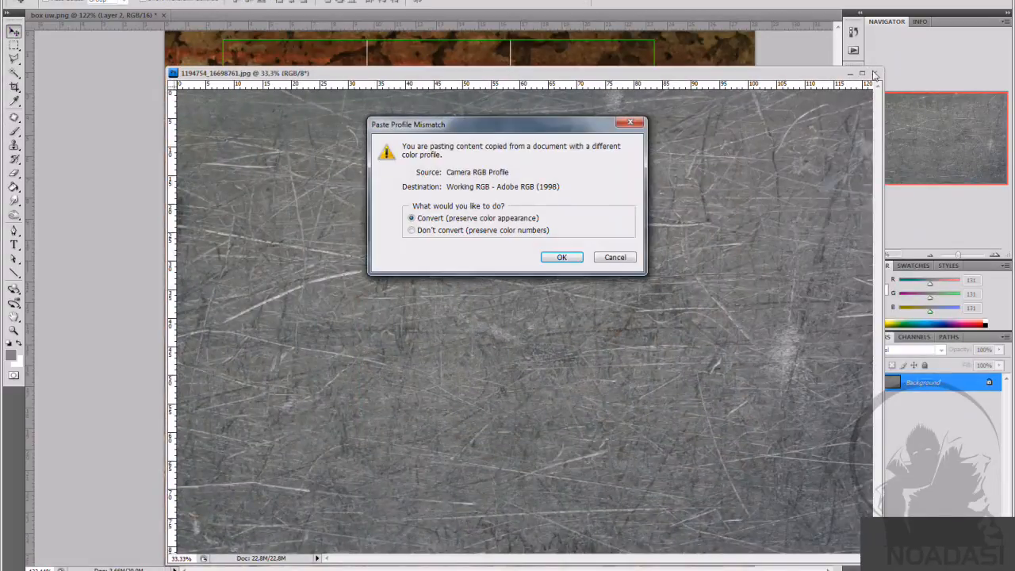
click(562, 257)
key(ctrl+w)
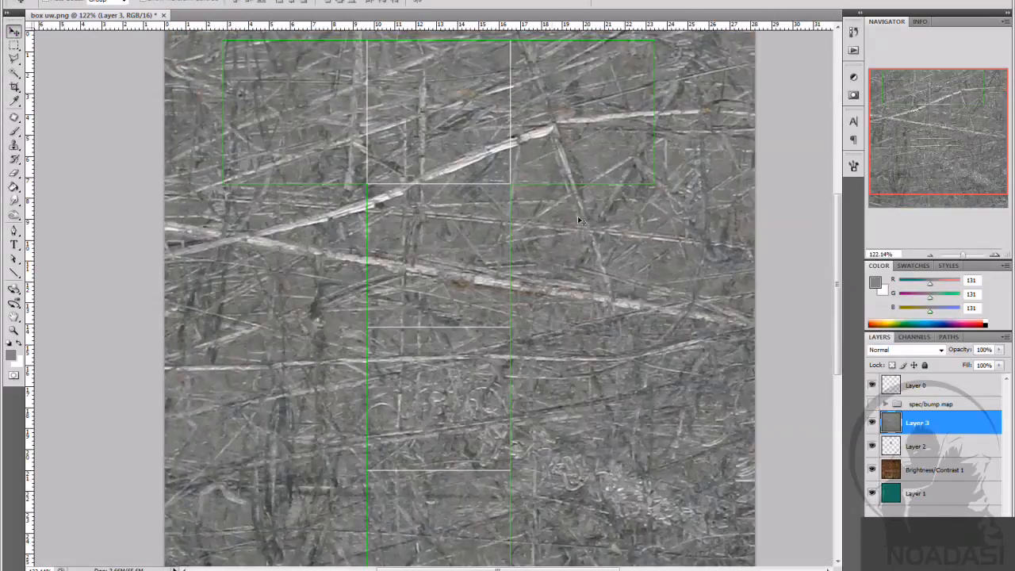
Step: Scale the scratched metal layer down proportionally with Free Transform
click(13, 47)
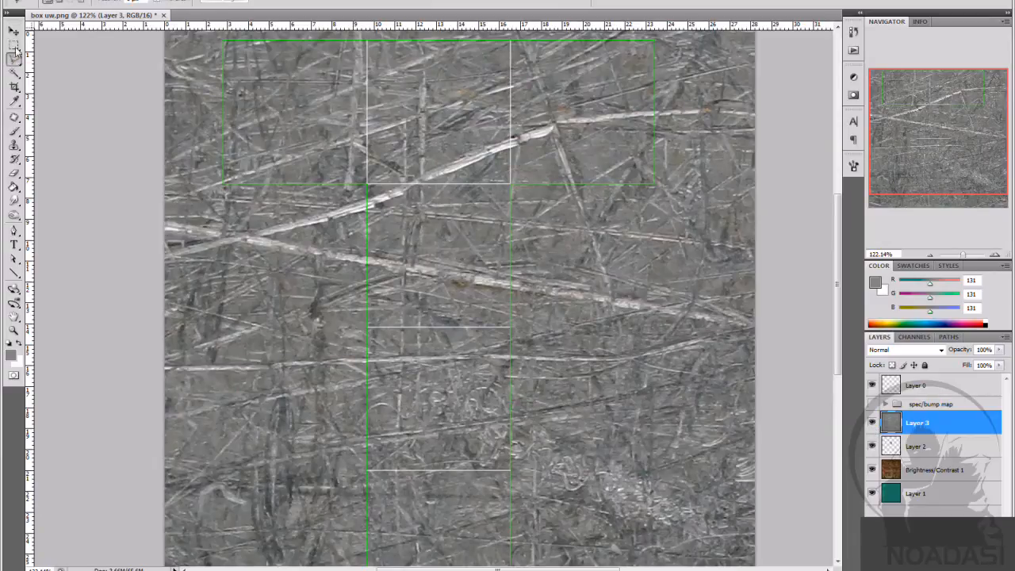
right_click(536, 213)
click(583, 313)
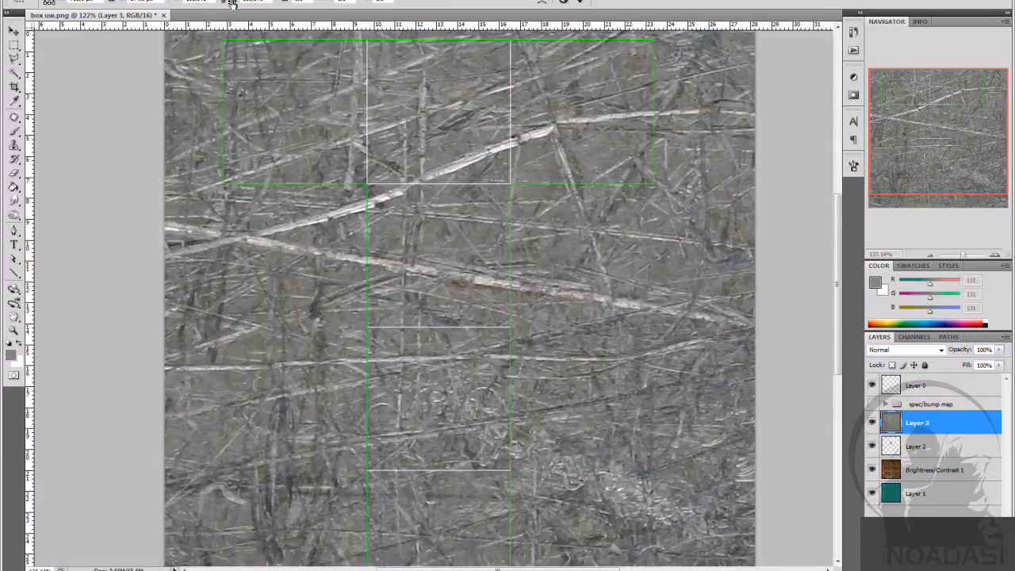
mouse_move(232, 3)
mouse_down()
mouse_move(178, 10)
mouse_move(251, 2)
mouse_up()
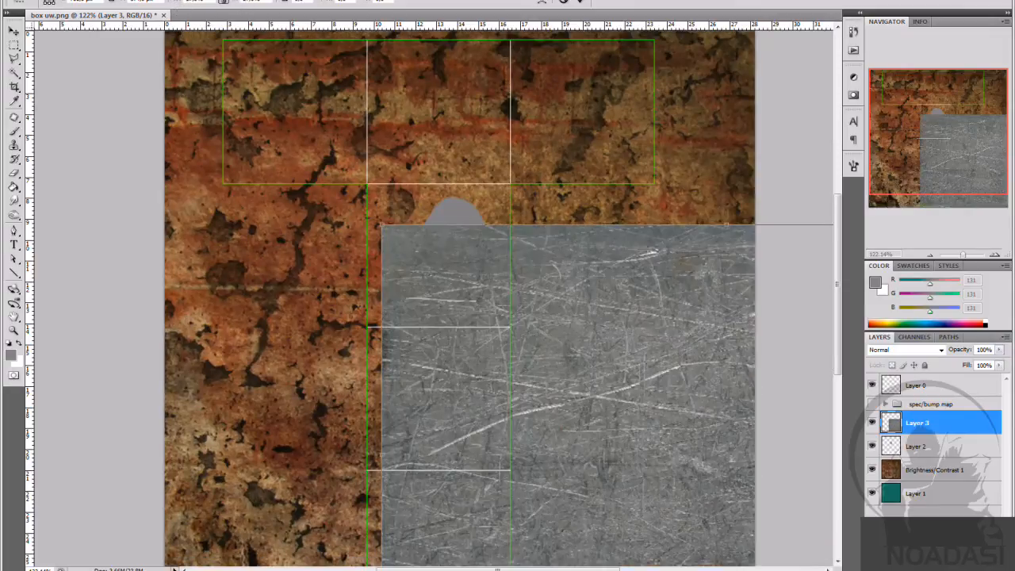
click(582, 2)
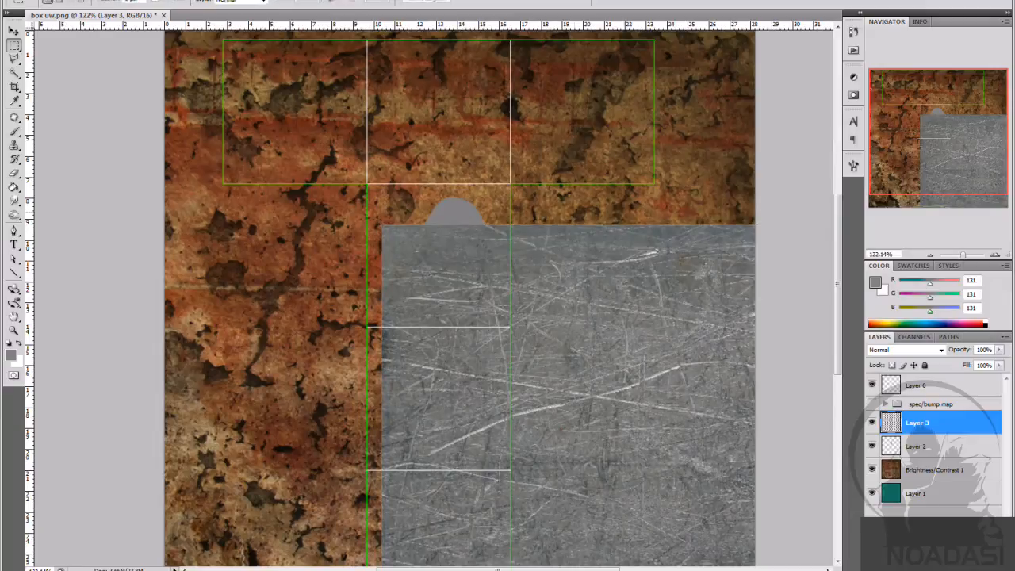
Step: Move the metal texture over the grey patch and clip it to Layer 2
key(v)
drag(558, 277, 357, 104)
alt+click(957, 436)
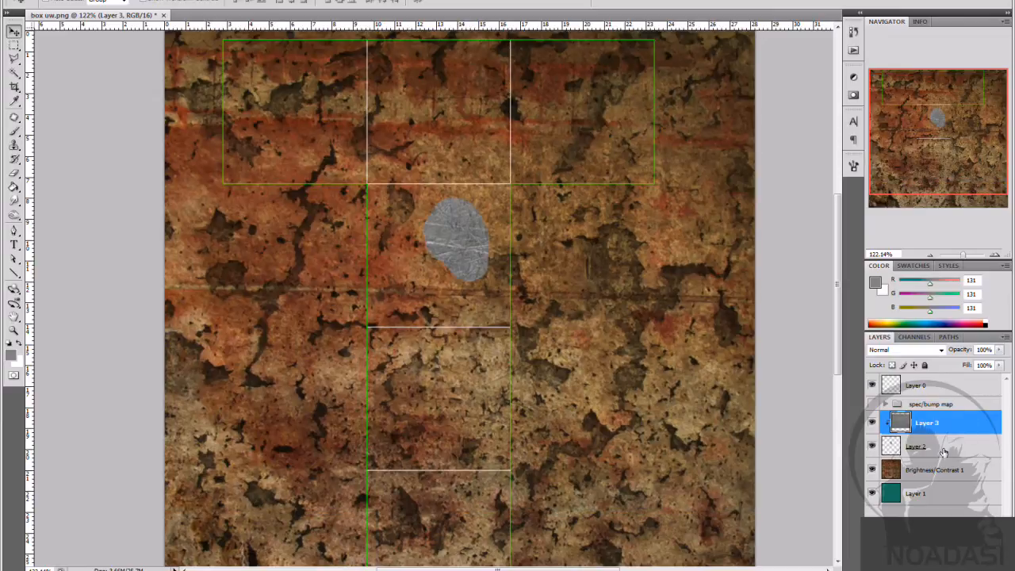
Step: Add a new layer above the metal texture on Layer 3 and clip it to the patch
click(949, 452)
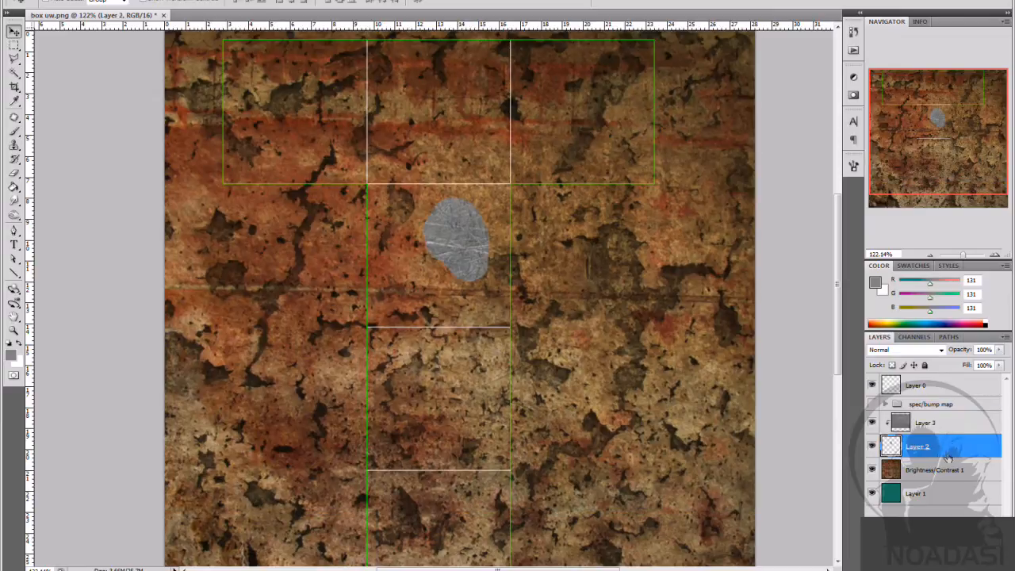
drag(966, 256, 968, 256)
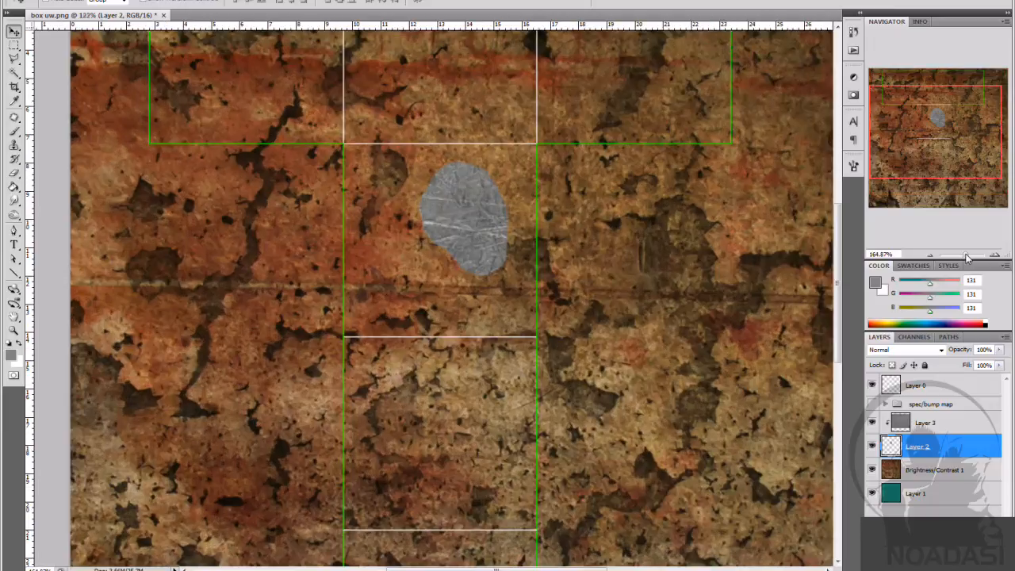
click(938, 425)
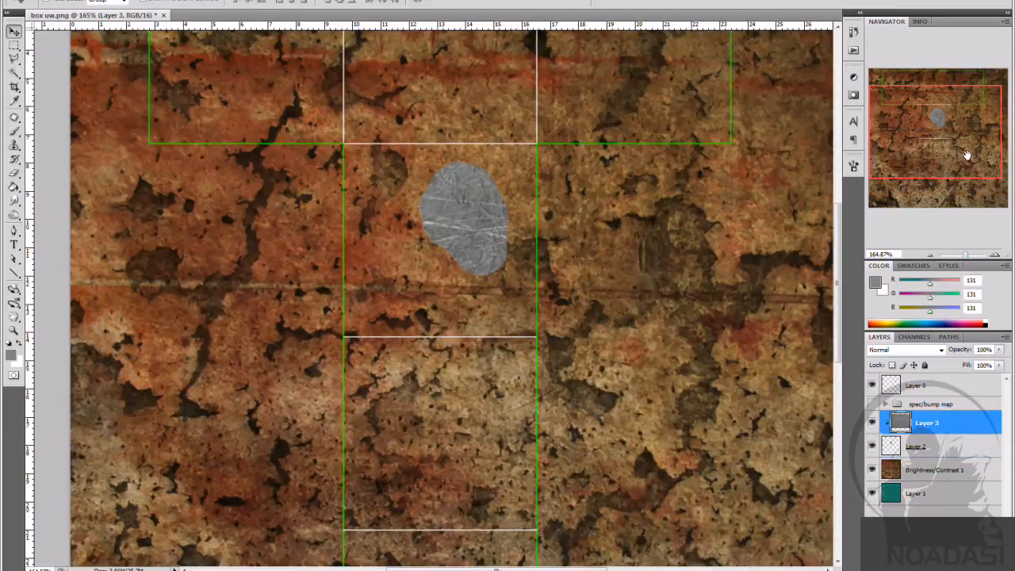
drag(968, 154, 975, 143)
scroll(640, 244, up, 1)
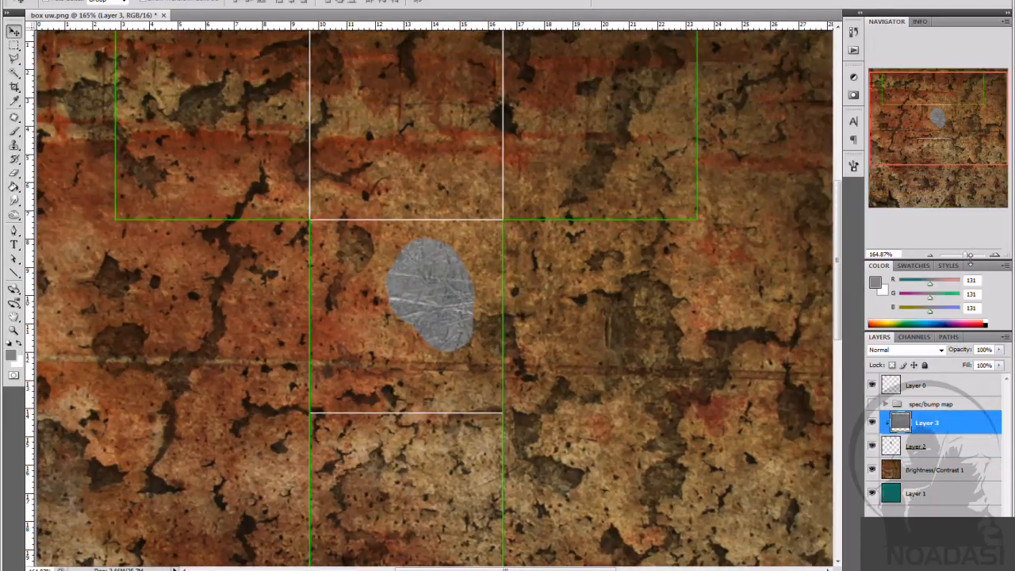
drag(968, 258, 967, 256)
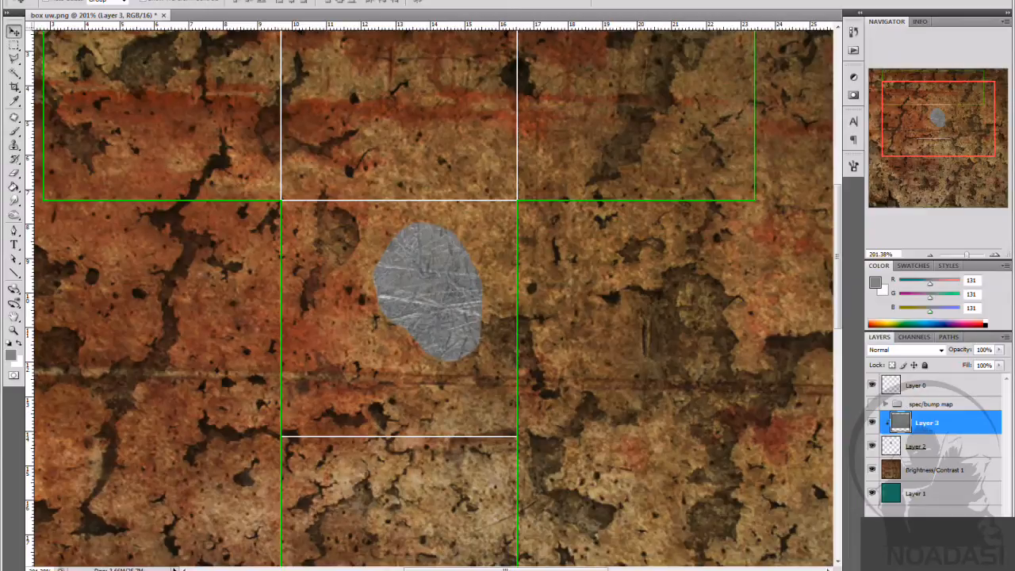
key(ctrl+shift+alt+n)
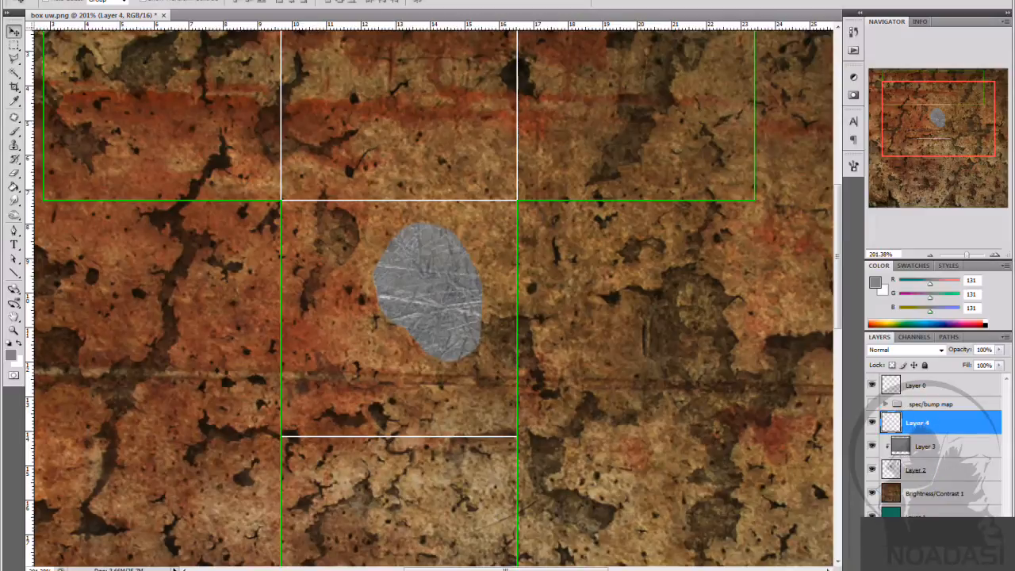
key(ctrl+alt+g)
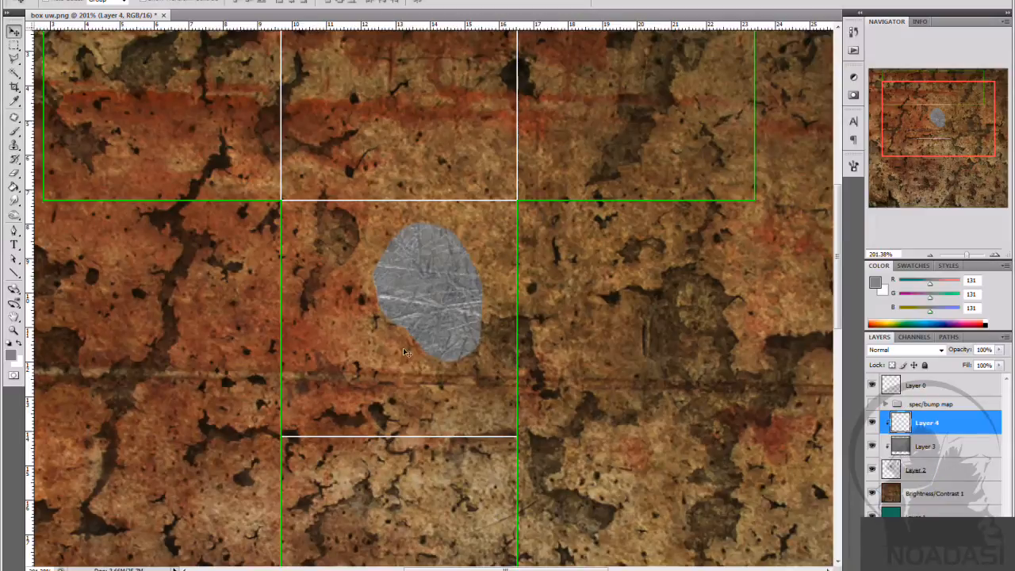
Step: Fill Layer 4 with a pink foreground color of R 219, G 127, B 255
click(887, 320)
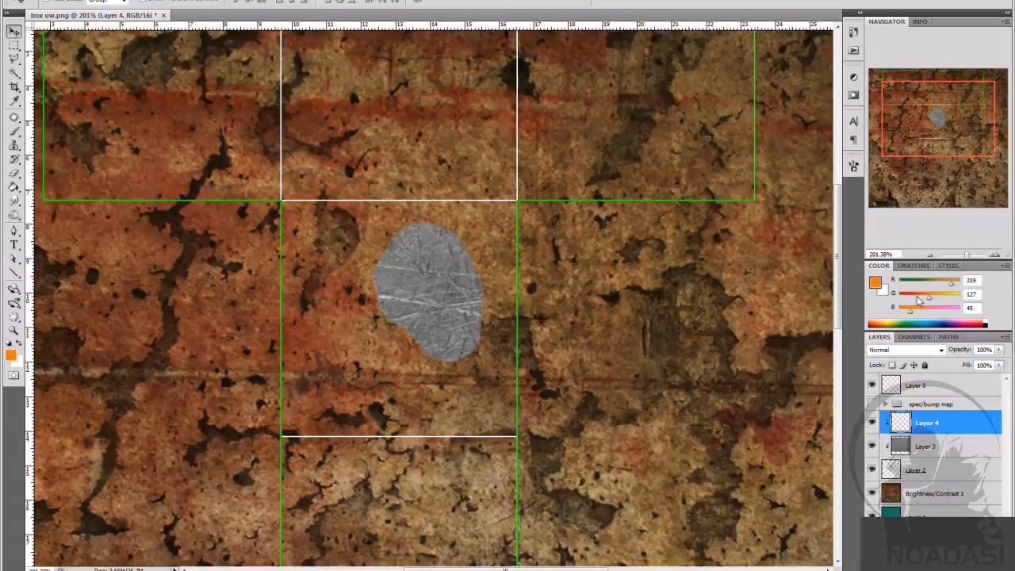
drag(913, 311, 962, 311)
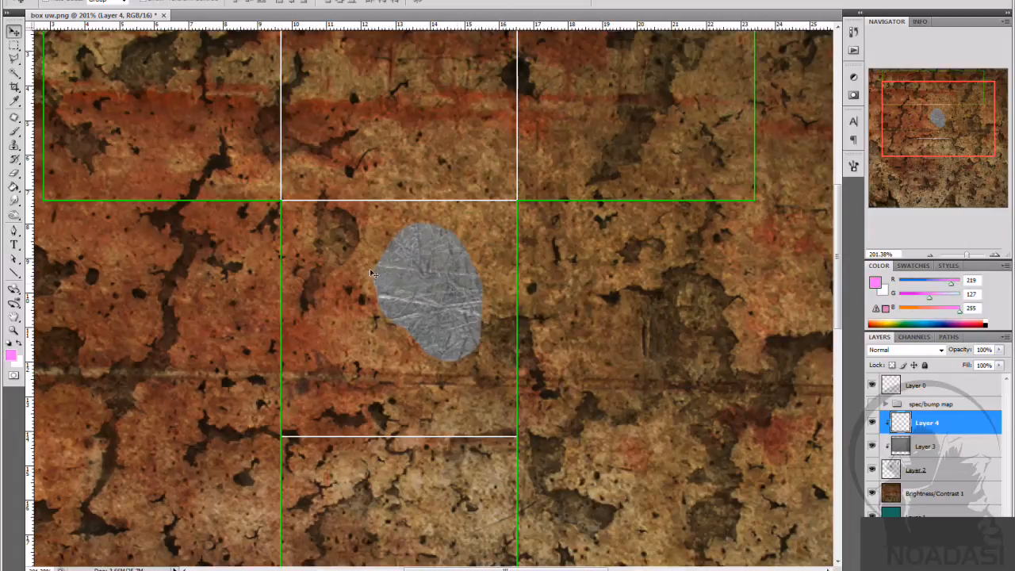
key(g)
click(438, 247)
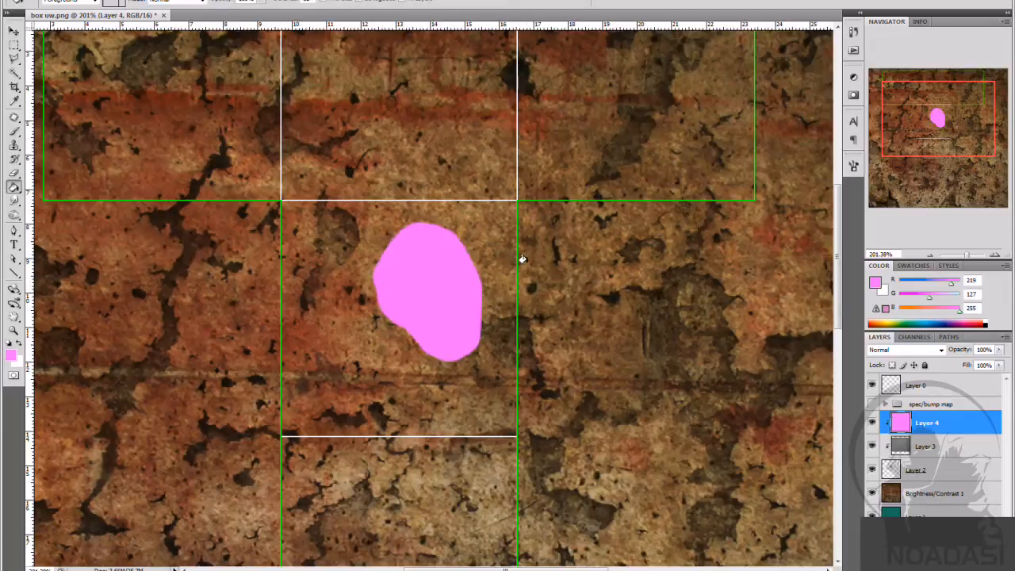
Step: Compare the Color, Saturation, Difference and Hard Light blend modes on Layer 4 and settle on Soft Light
click(940, 351)
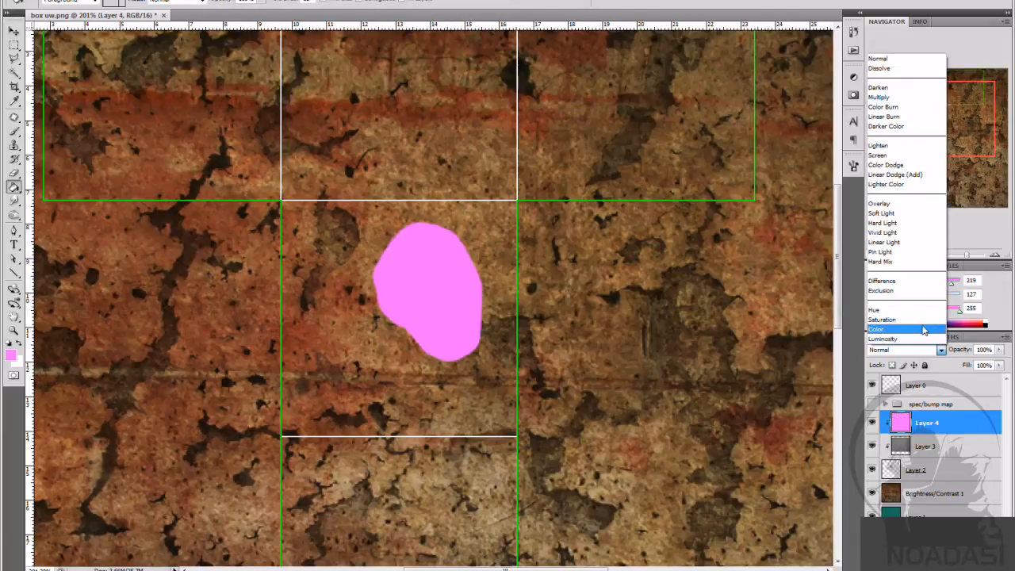
click(912, 329)
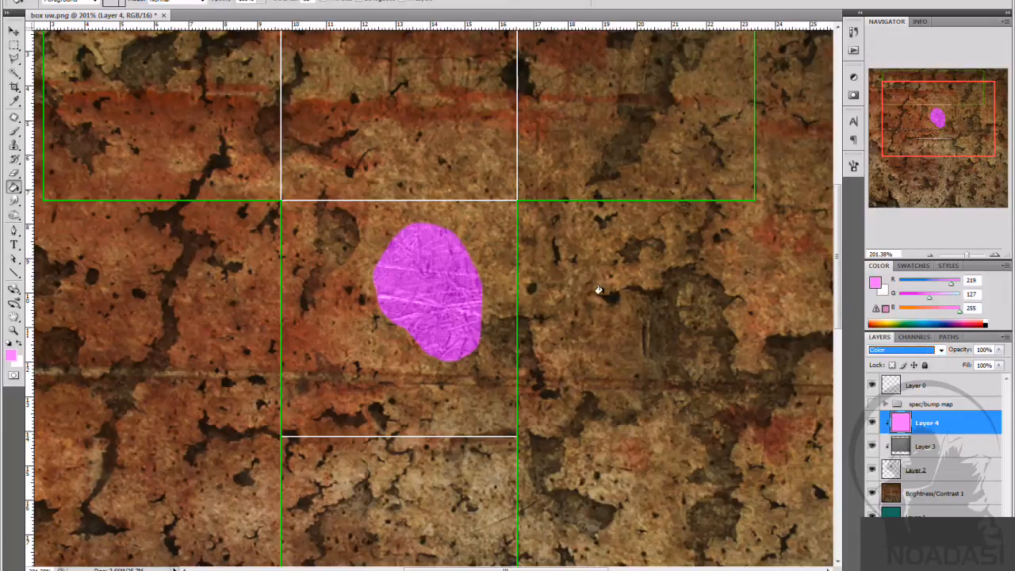
click(941, 351)
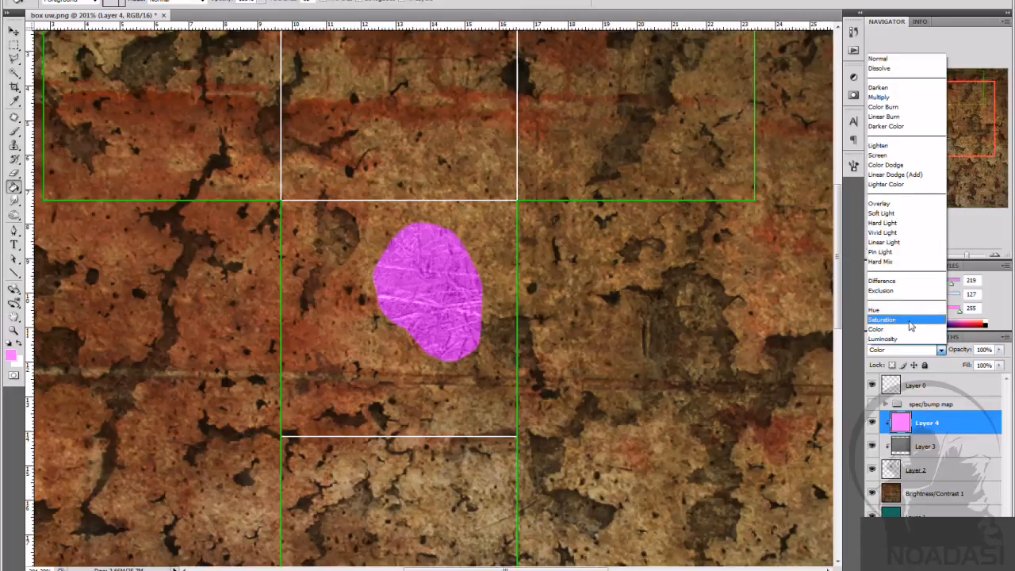
click(910, 321)
scroll(920, 357, up, 3)
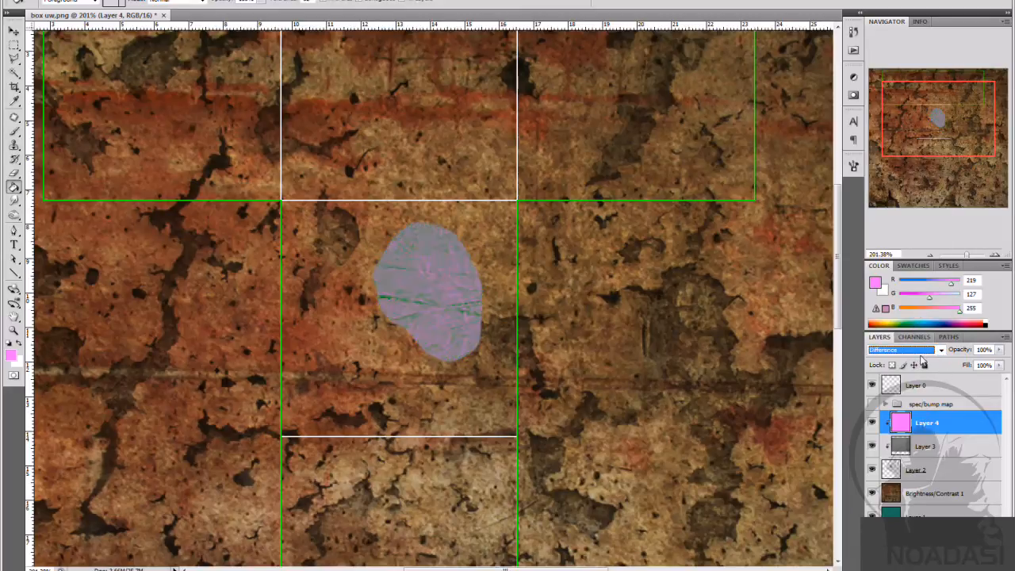
scroll(923, 361, up, 3)
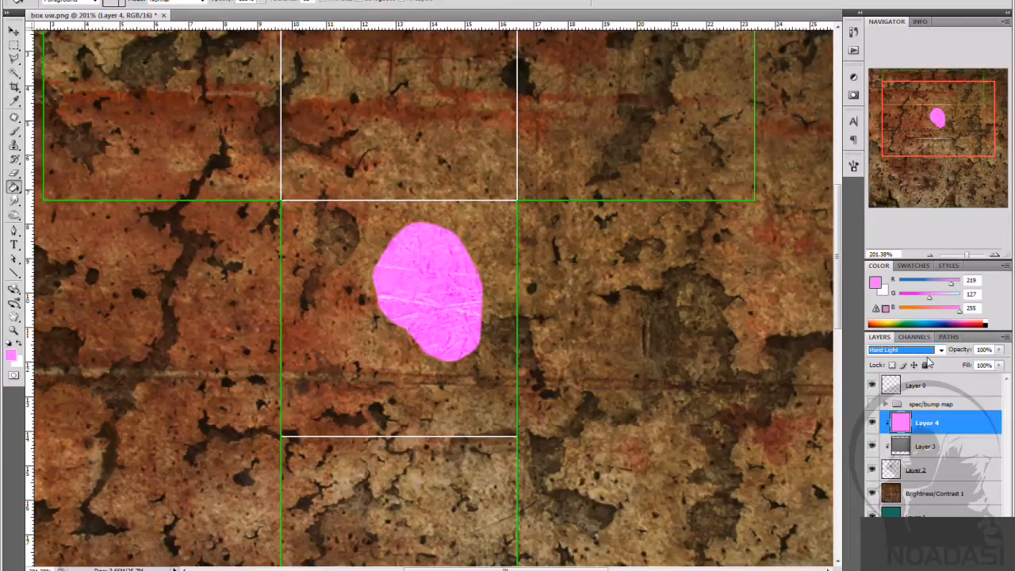
scroll(927, 362, up, 1)
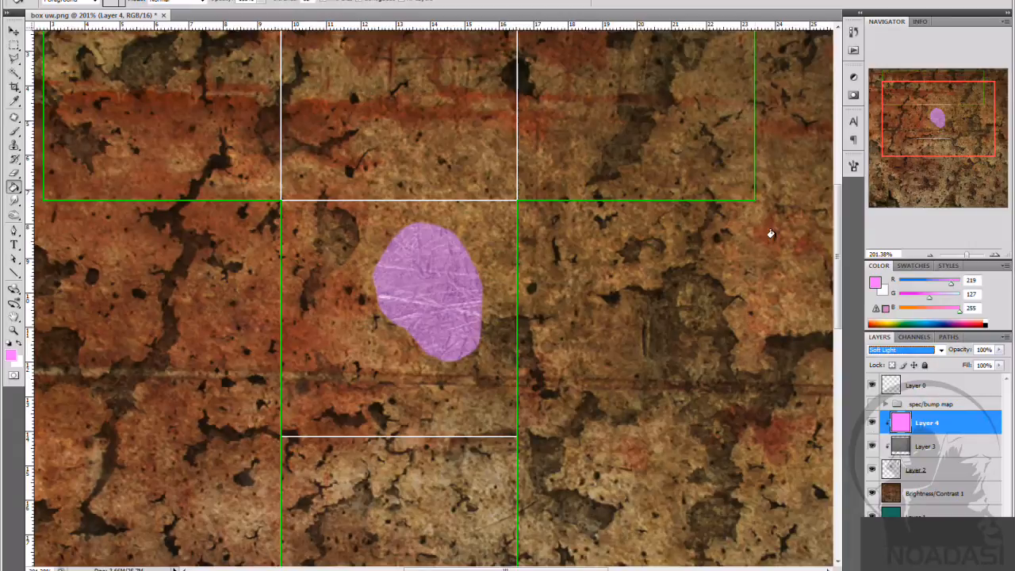
Step: Merge Layer 4, Layer 3 and Layer 2 into a single patch layer
drag(946, 125, 945, 135)
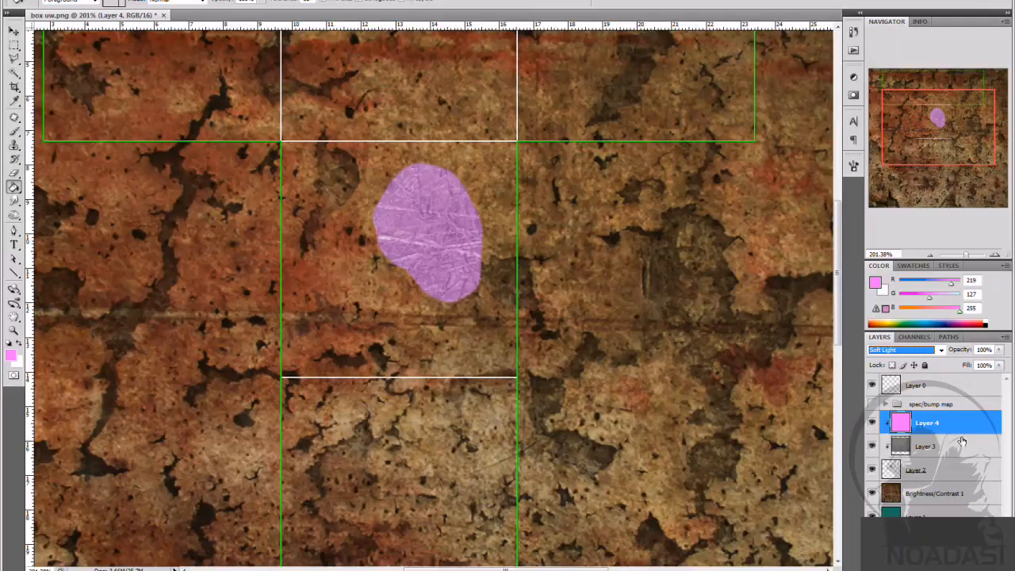
shift+click(945, 460)
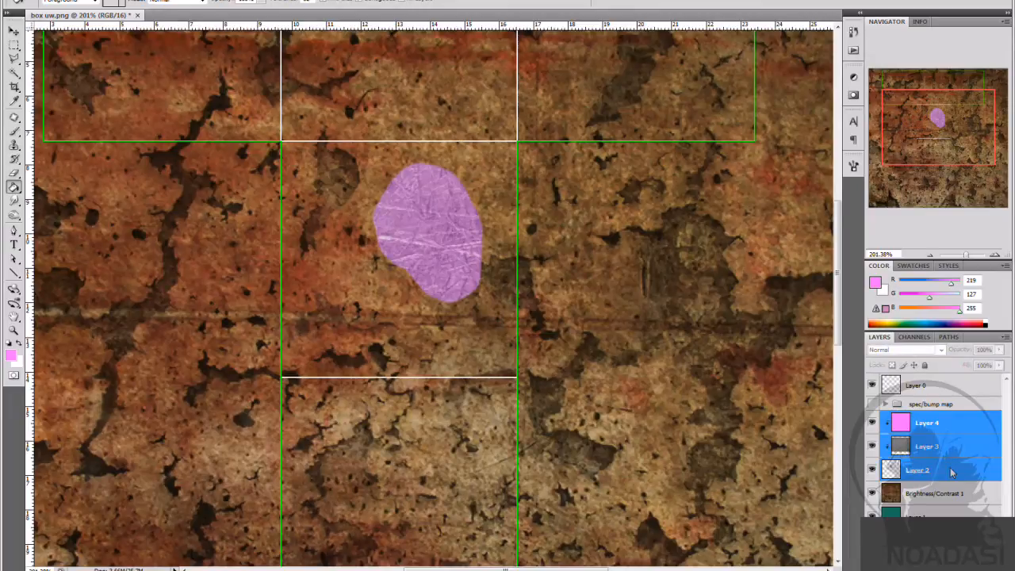
right_click(952, 473)
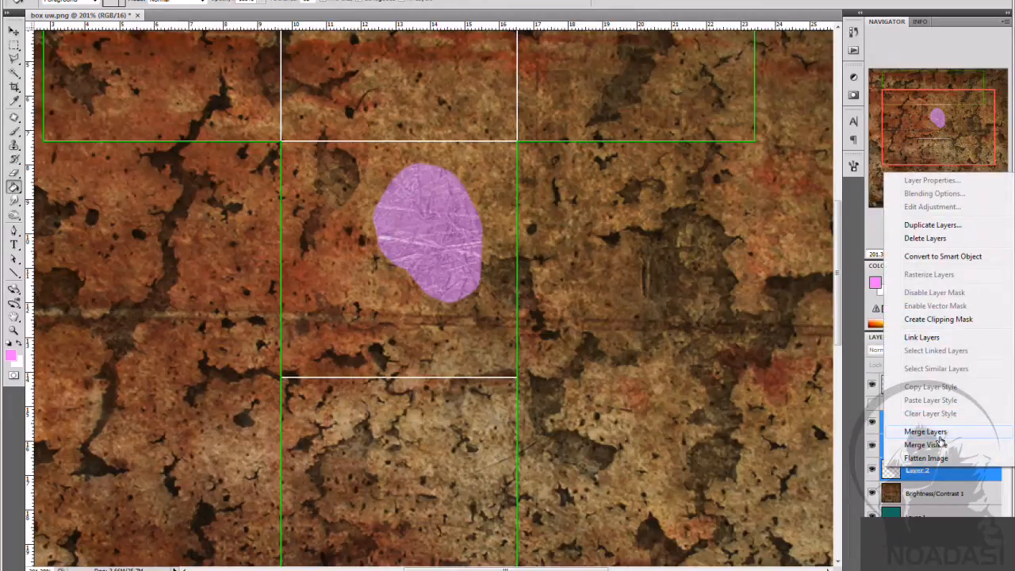
click(926, 432)
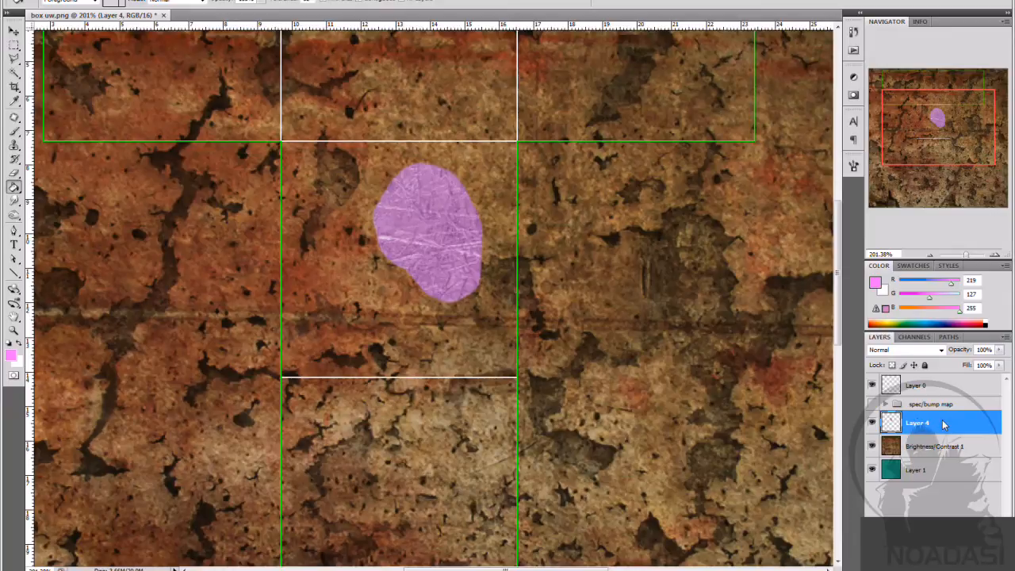
Step: Enable an Outer Glow layer style on the merged patch and set its blend mode to Multiply
double_click(942, 425)
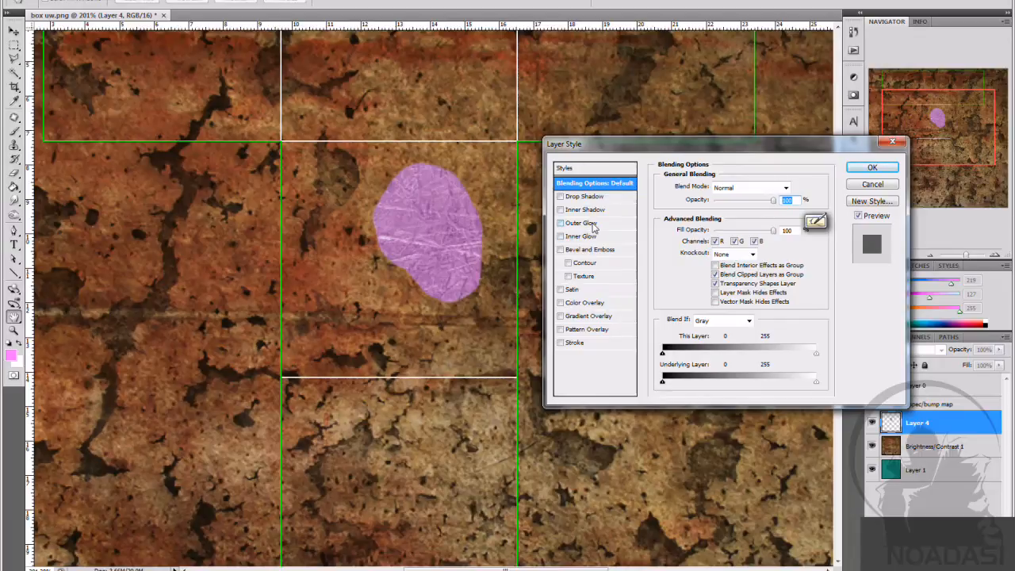
click(592, 225)
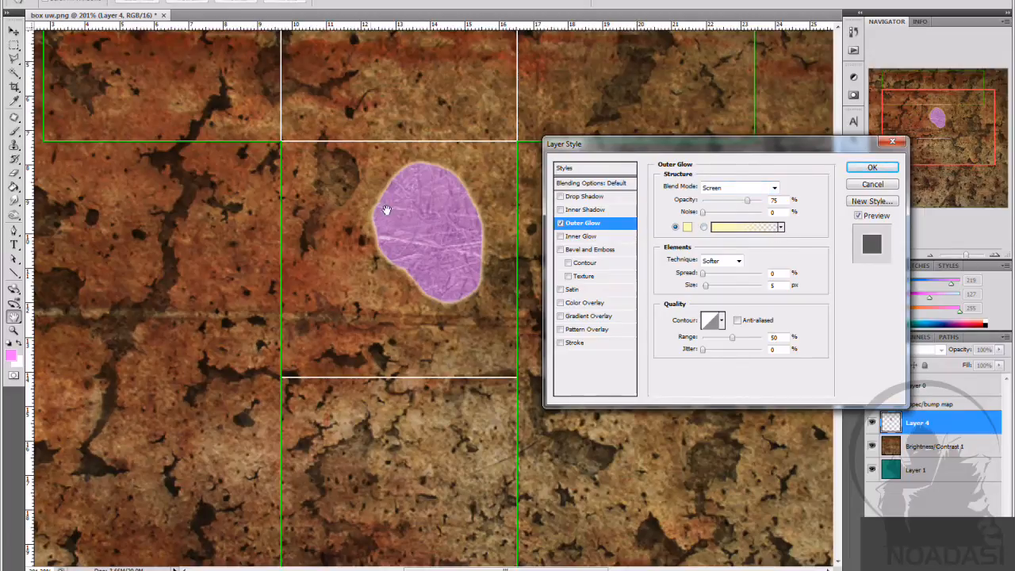
click(762, 191)
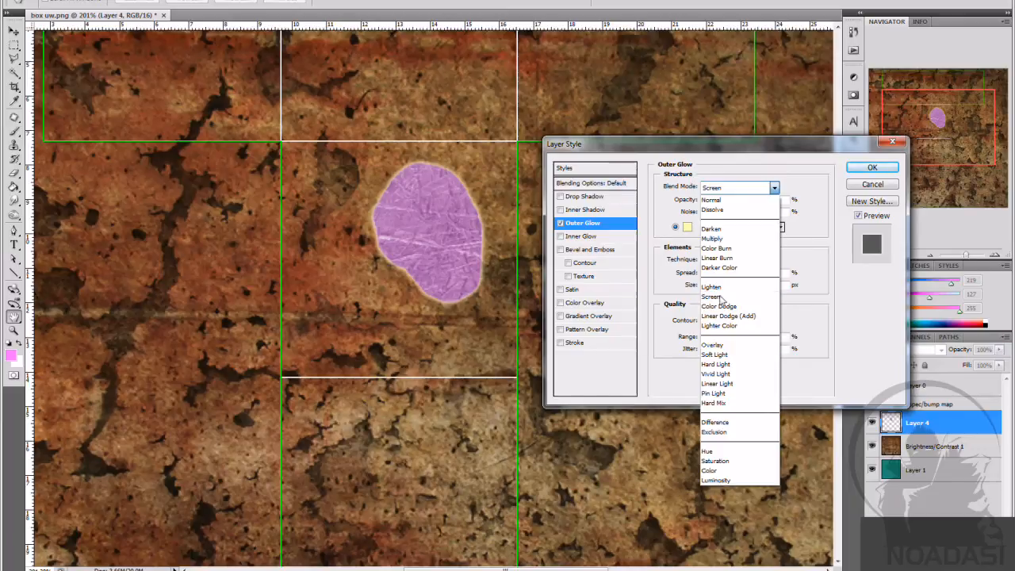
click(722, 240)
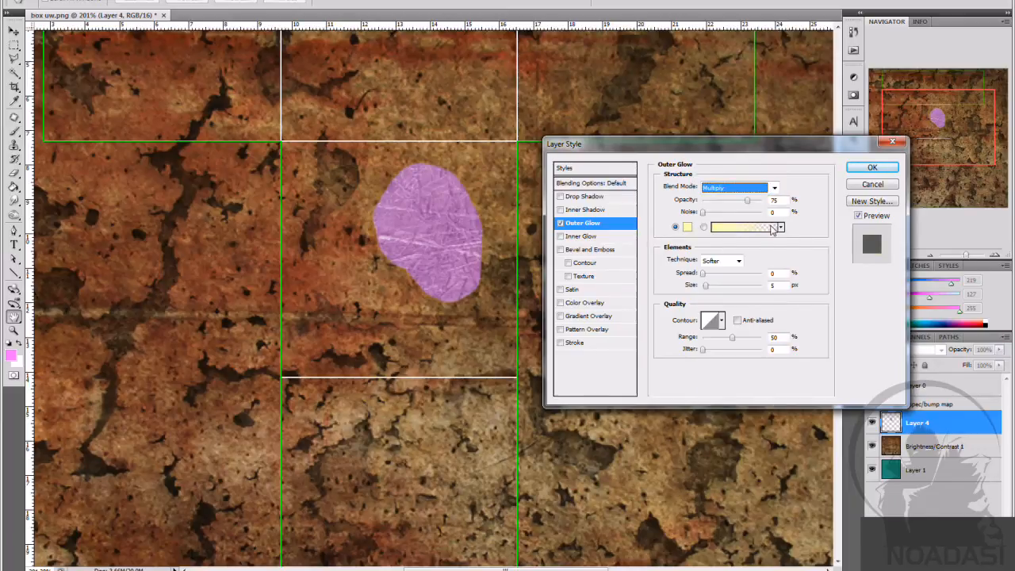
Step: Set the outer glow colour to grey 747474 and its opacity to 85%
click(689, 229)
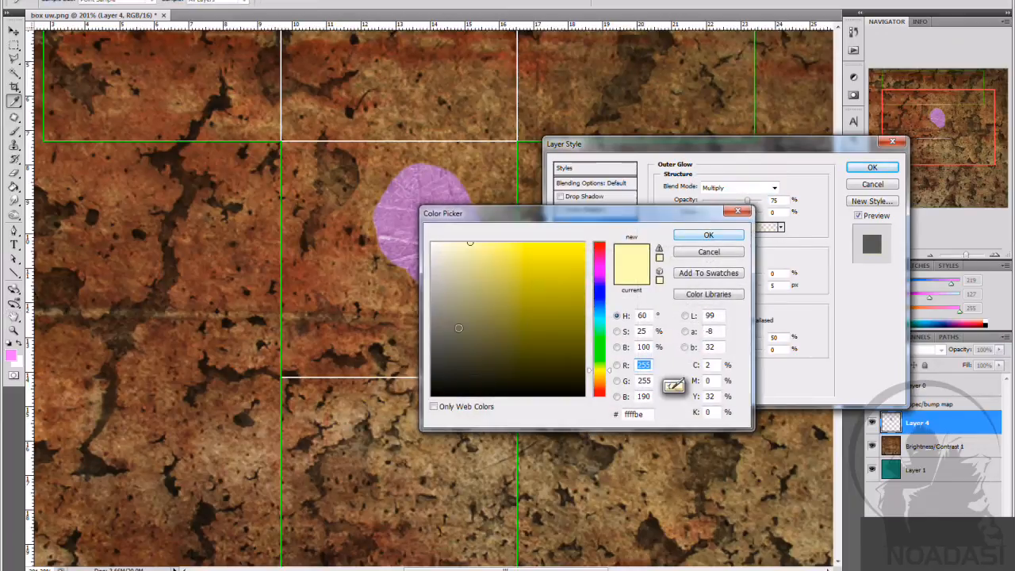
drag(455, 346, 430, 326)
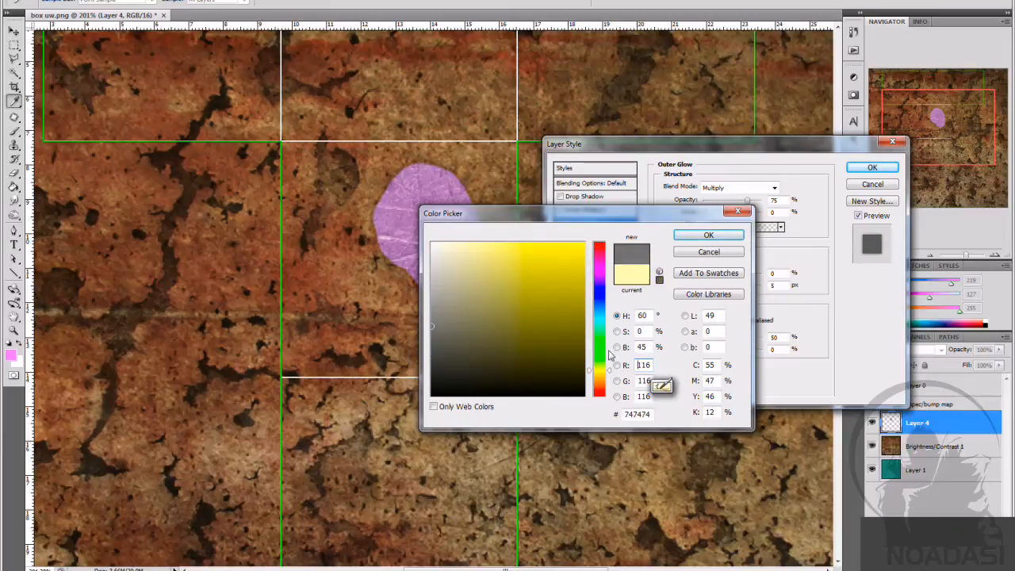
click(706, 236)
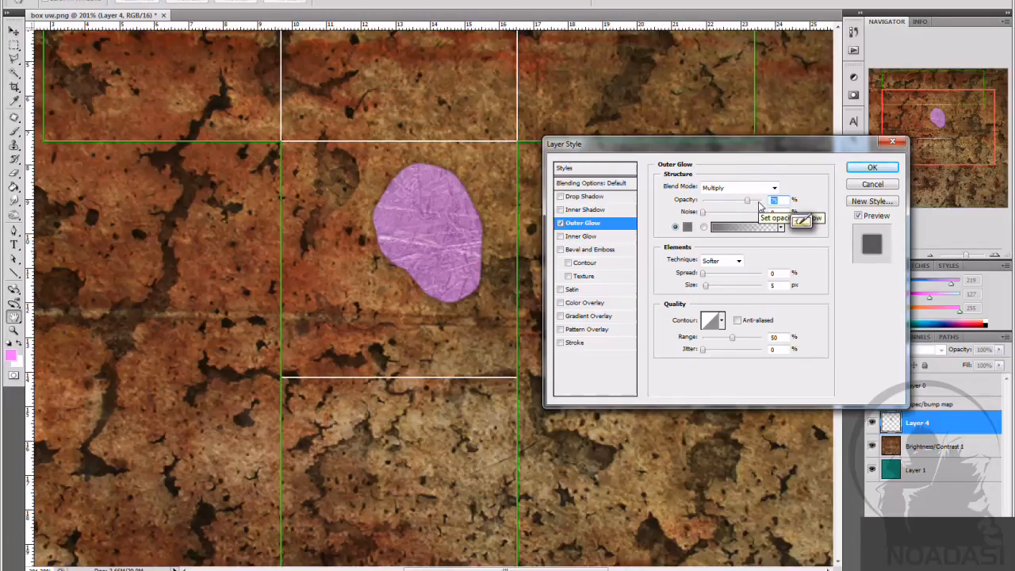
mouse_move(748, 202)
mouse_down()
mouse_move(732, 201)
mouse_move(755, 201)
mouse_up()
Step: Darken the outer glow colour to the near-black 1a1a1a
click(687, 227)
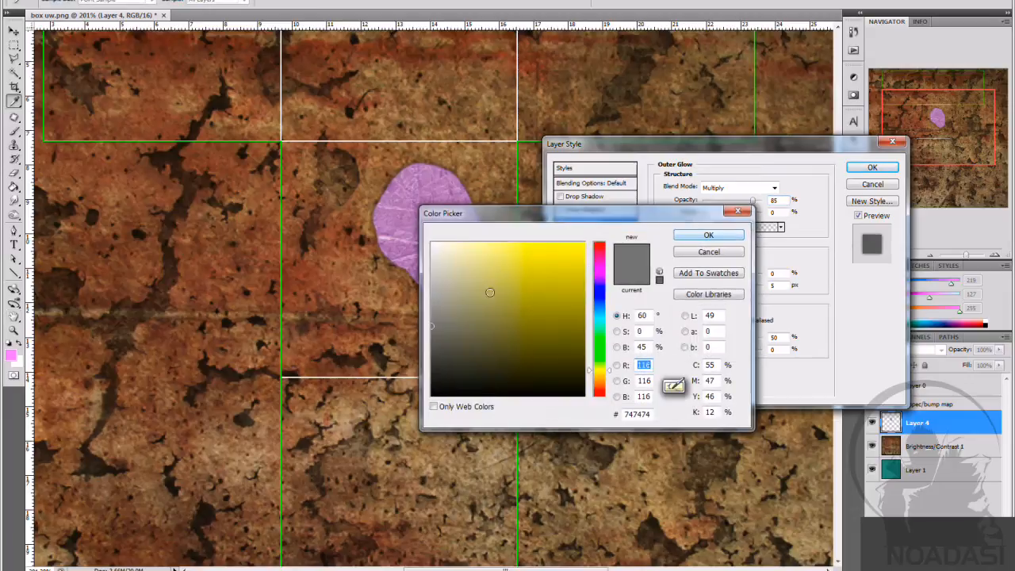
click(435, 352)
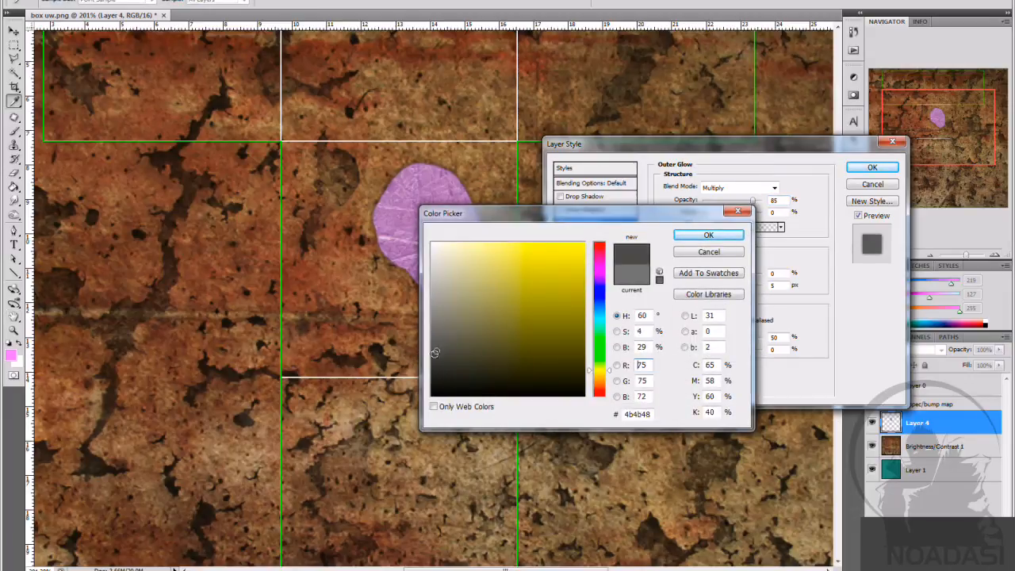
mouse_move(435, 352)
mouse_down()
mouse_move(429, 388)
mouse_move(434, 373)
mouse_up()
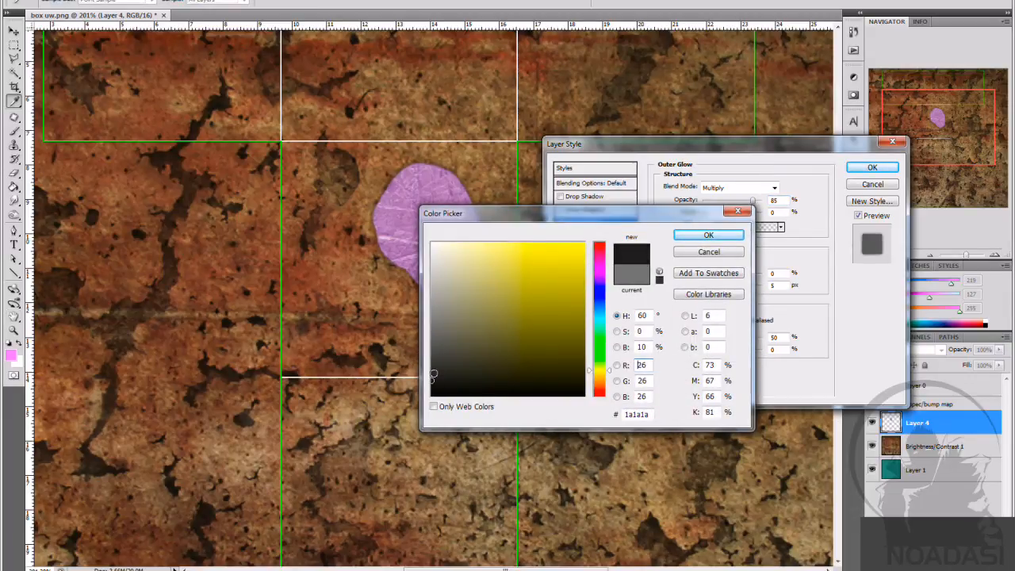
click(741, 233)
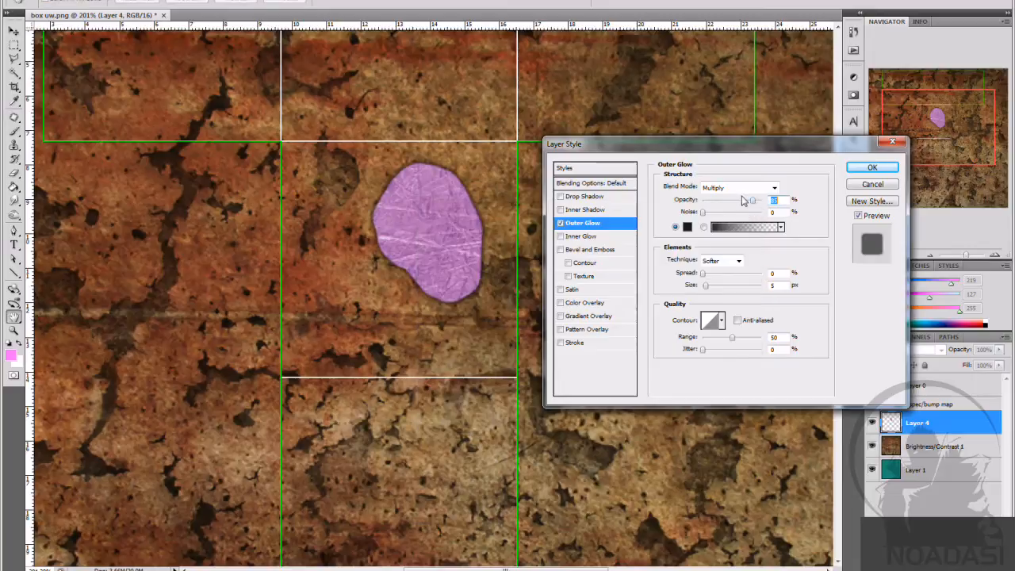
Step: Set the outer glow's opacity to 62% and its colour to a neutral dark grey
drag(754, 204, 745, 205)
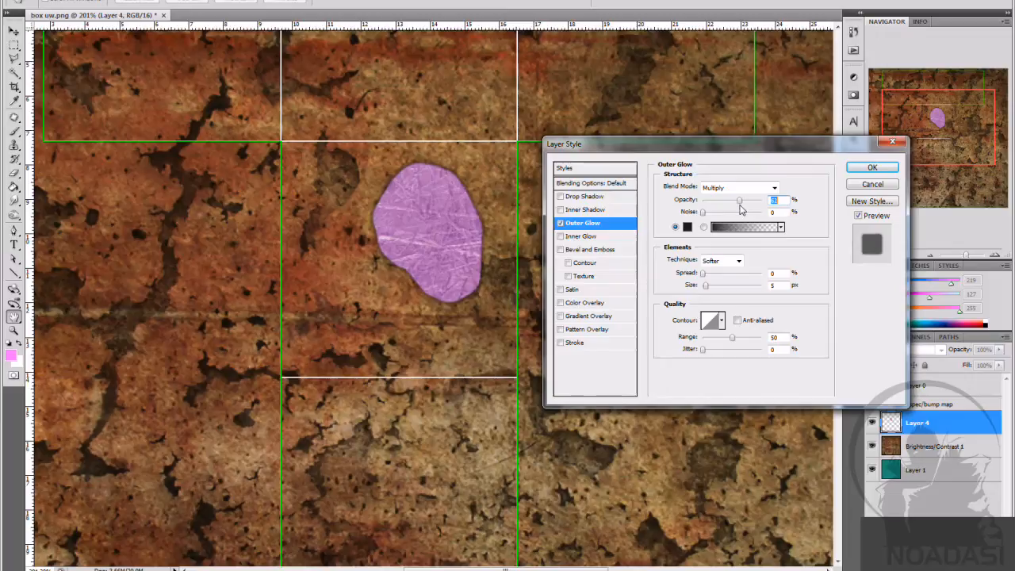
click(687, 227)
click(433, 342)
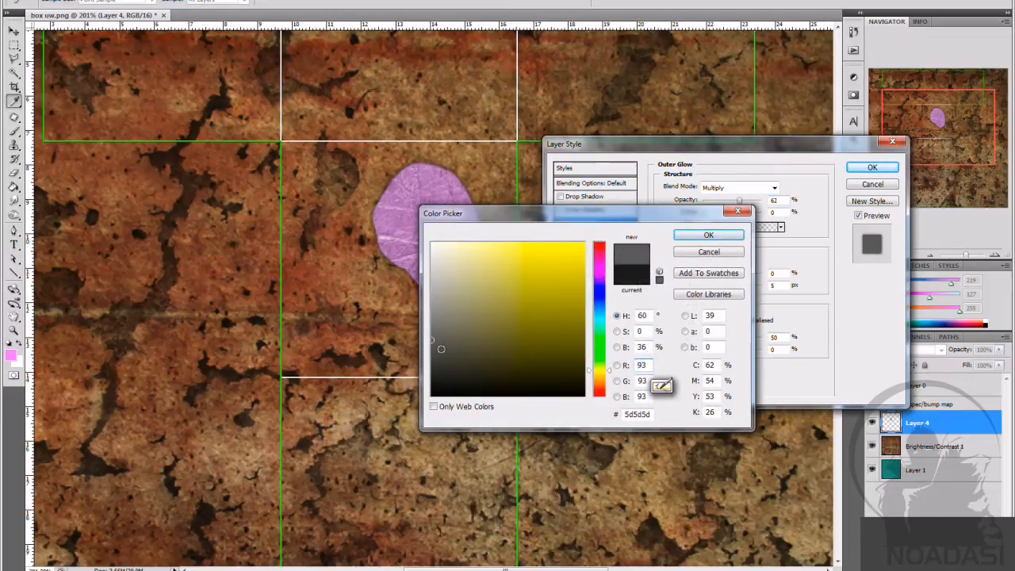
click(432, 353)
click(705, 235)
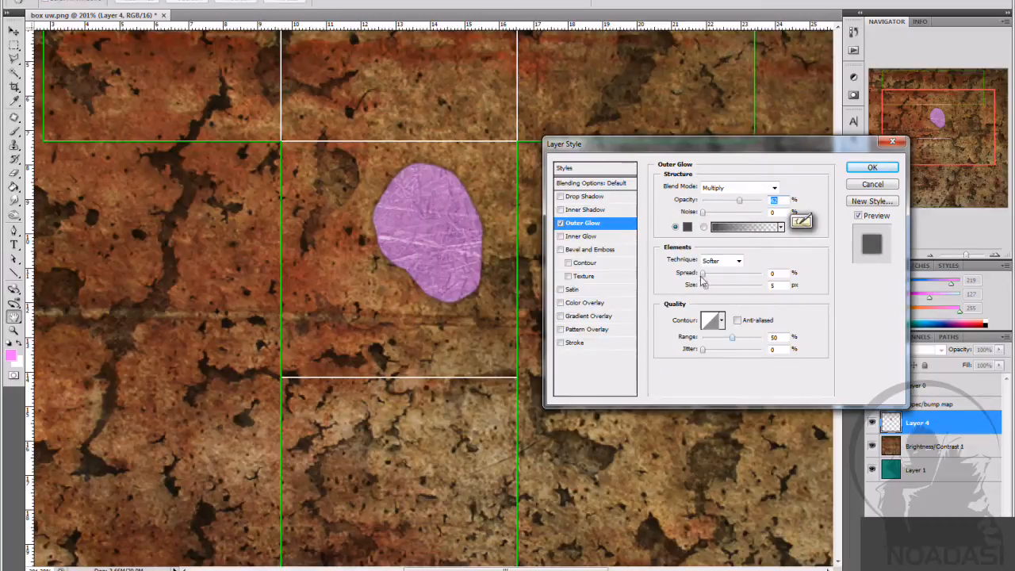
Step: Try the outer glow's spread and size, settle on 0% and 5 px, and apply the layer style
click(703, 273)
drag(708, 275, 696, 276)
click(707, 288)
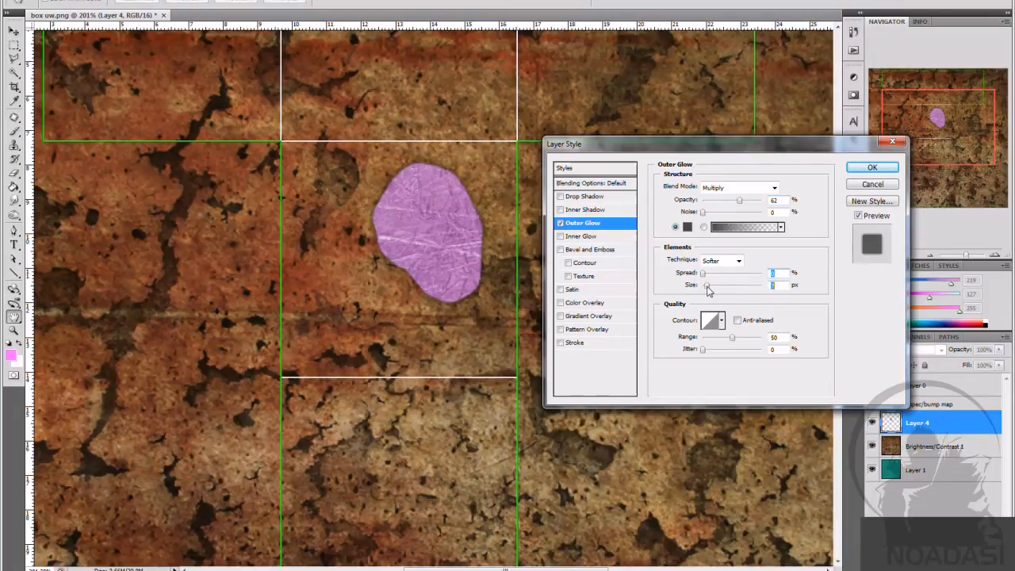
drag(709, 291, 708, 290)
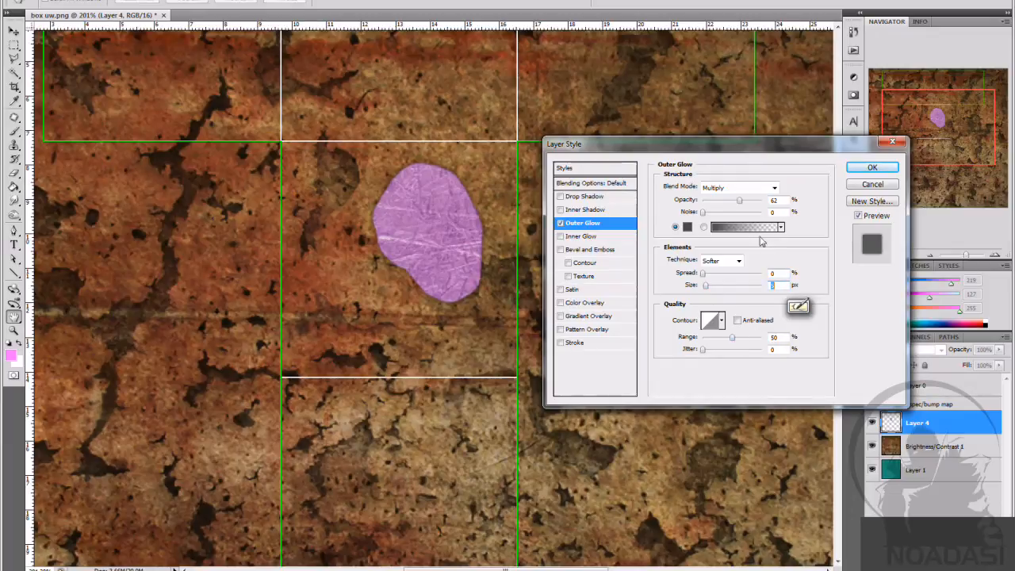
click(873, 168)
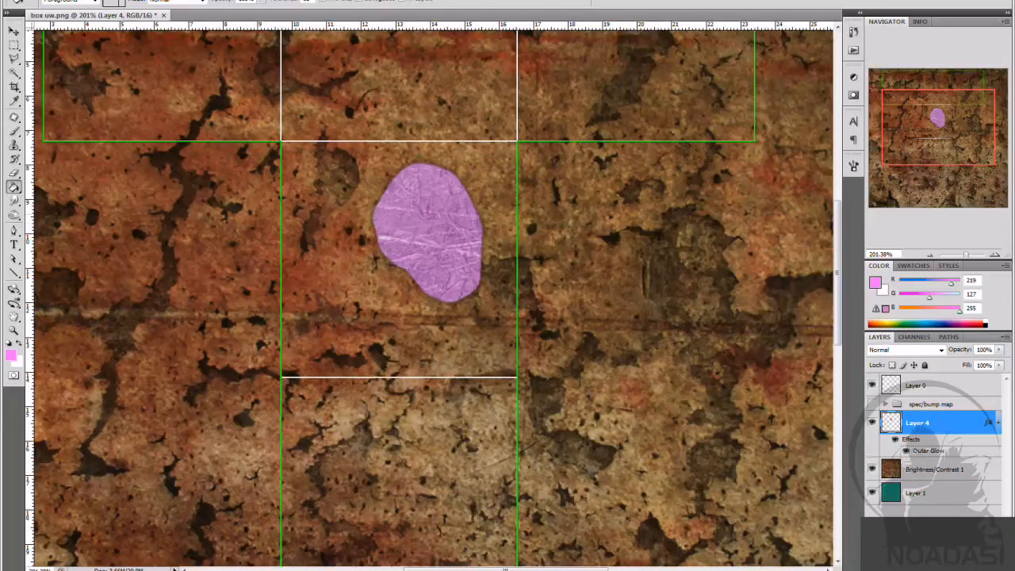
Step: Export the texture for web as a maximum-quality JPEG, replacing the existing box_dif.jpg in the Box tuto folder
click(16, 2)
click(67, 165)
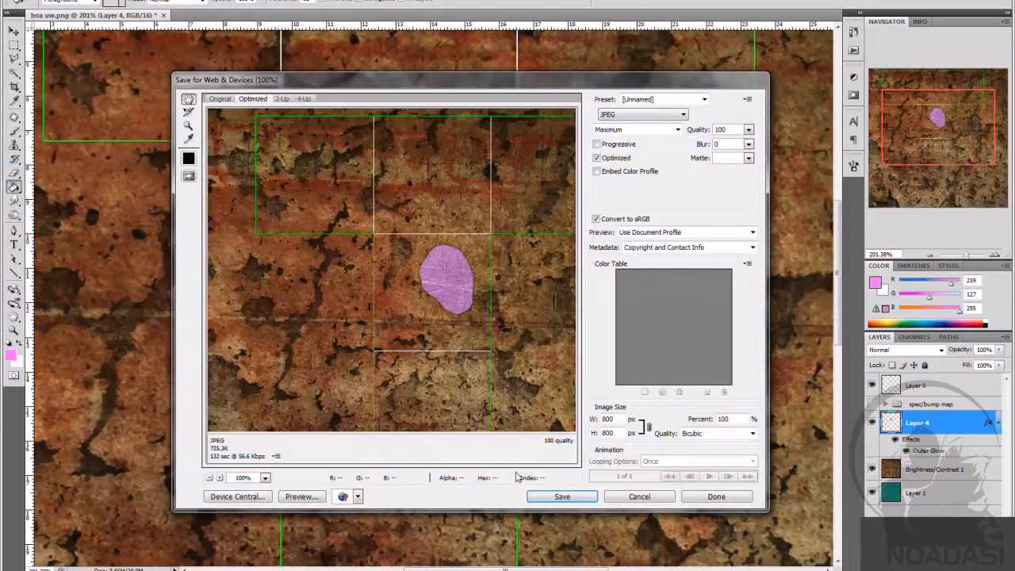
click(562, 497)
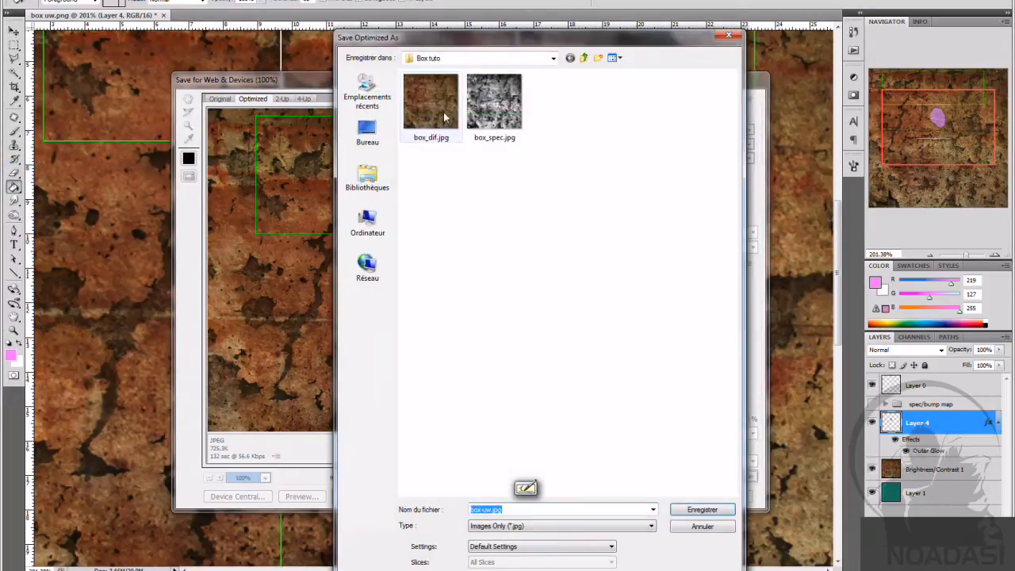
click(442, 113)
click(690, 510)
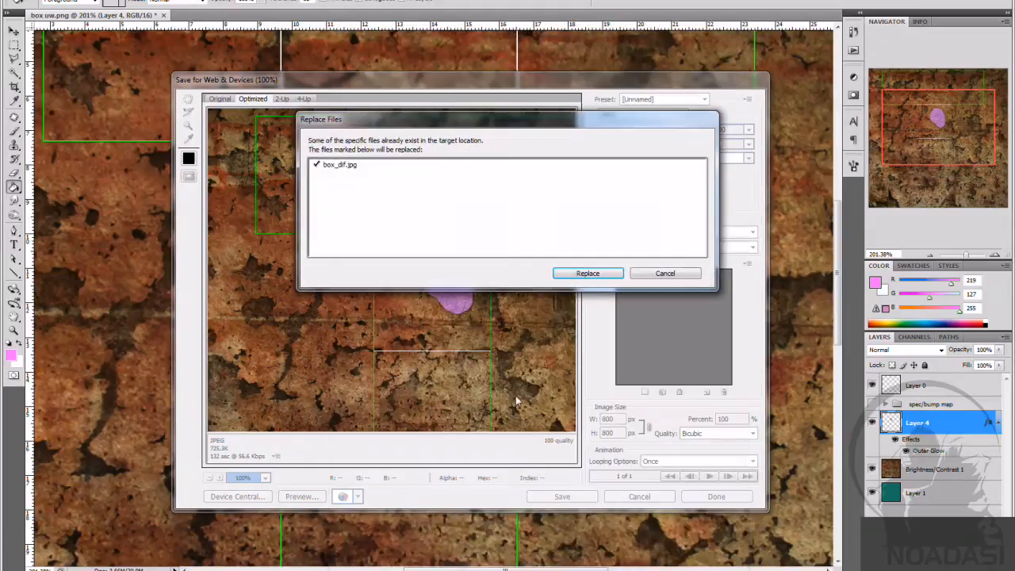
click(600, 276)
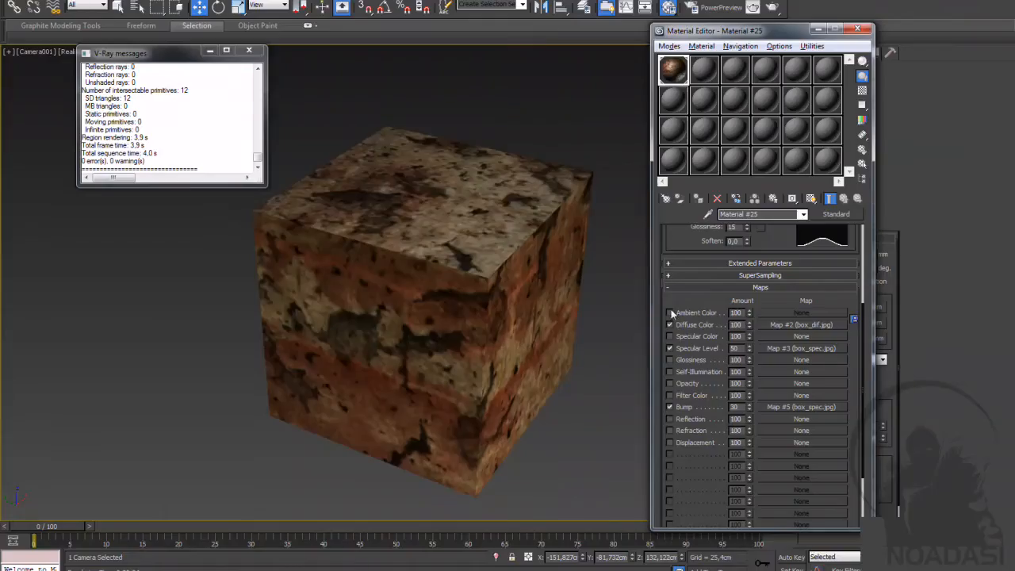
Step: Switch to 3ds Max, select the textured box in the perspective view and return to the camera view
key(p)
click(489, 318)
drag(510, 349, 565, 87)
key(c)
click(218, 7)
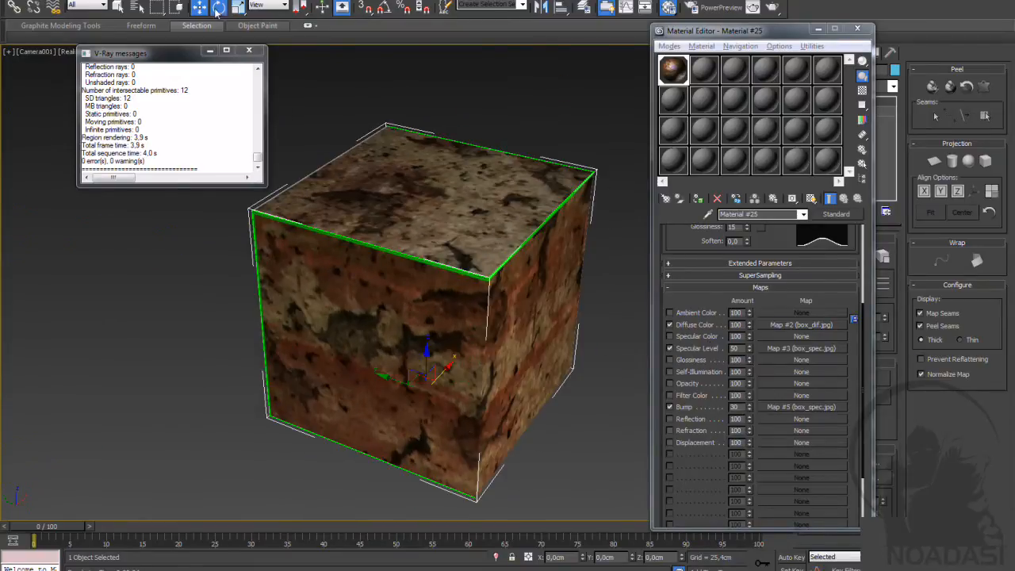
drag(430, 374, 512, 429)
right_click(513, 429)
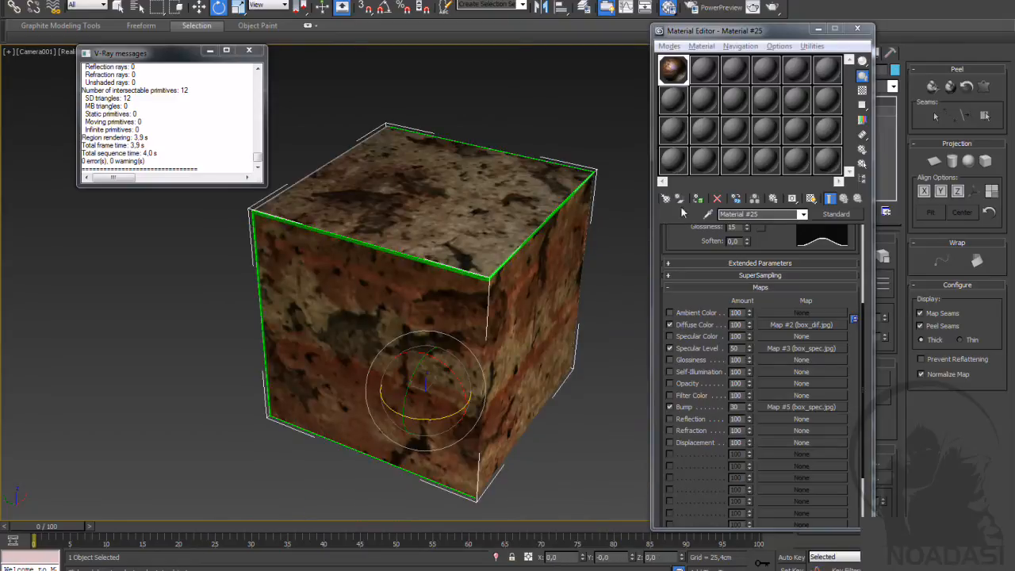
Step: Close the Material Editor and center the box's pivot to the object
click(857, 29)
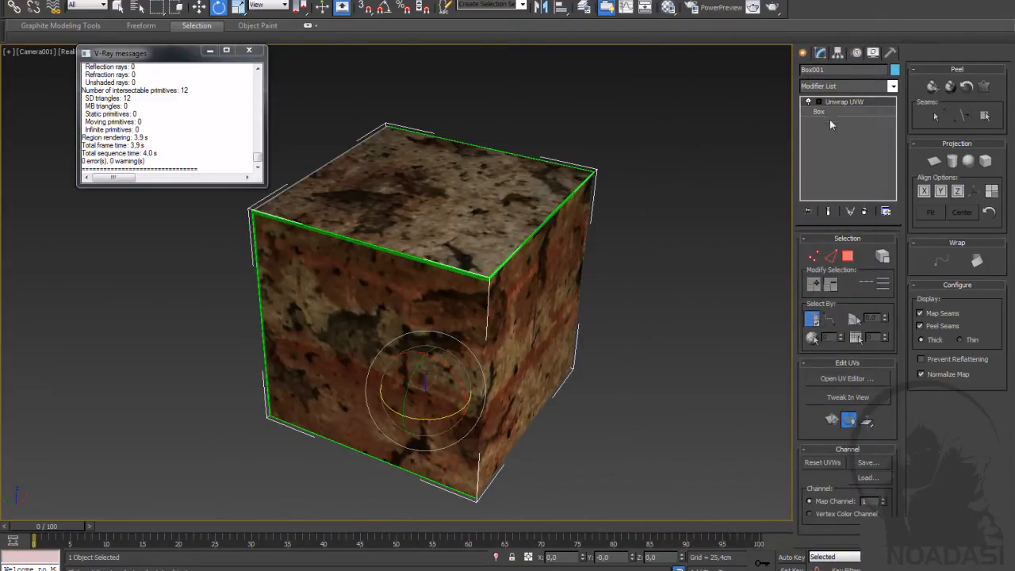
click(198, 7)
click(837, 52)
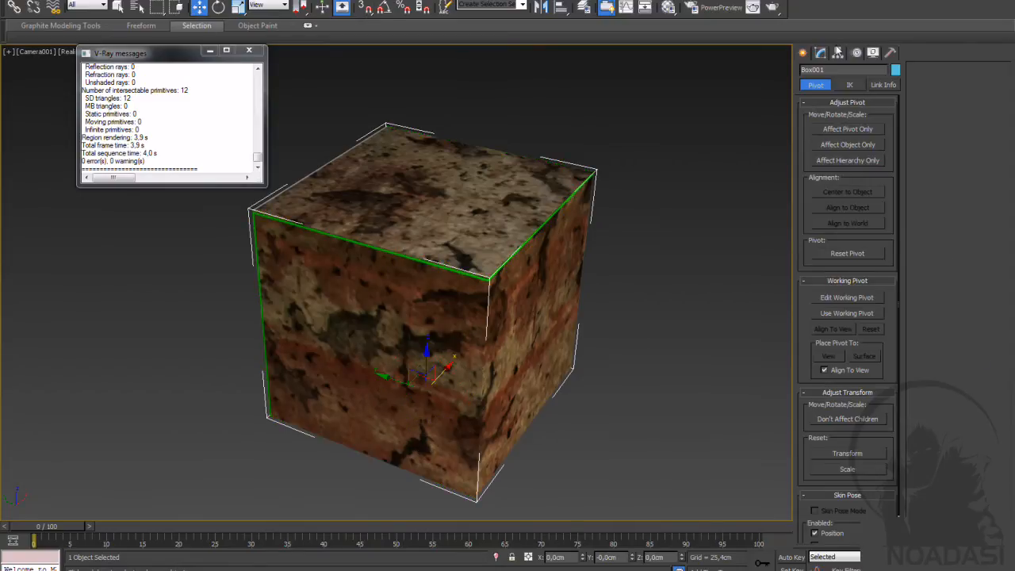
click(846, 130)
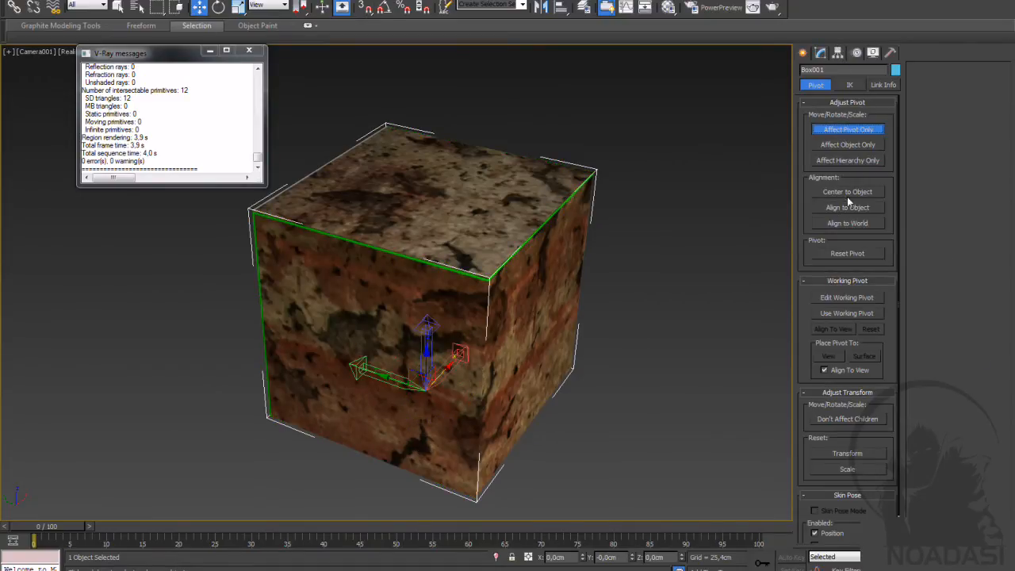
click(849, 194)
click(802, 53)
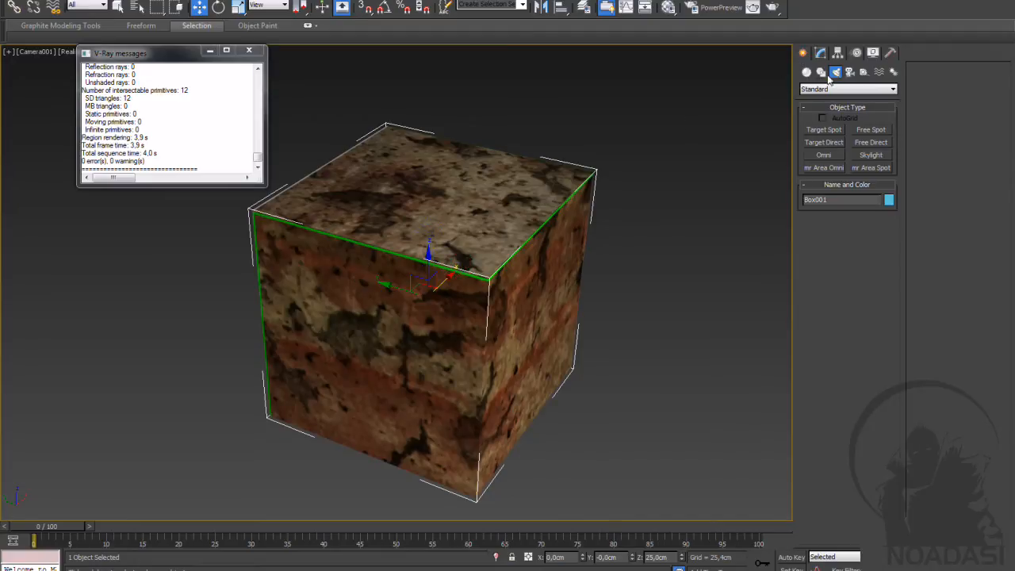
Step: Turn on angle snap and rotate the box until the side with the purple patch faces the camera
click(218, 7)
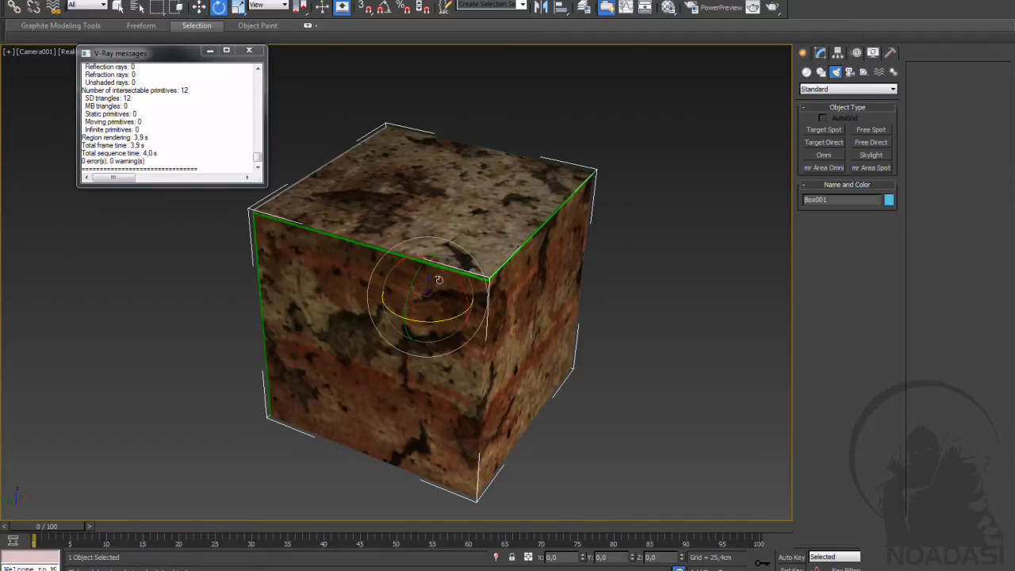
click(384, 7)
drag(441, 322, 544, 299)
drag(465, 290, 406, 246)
drag(437, 311, 537, 333)
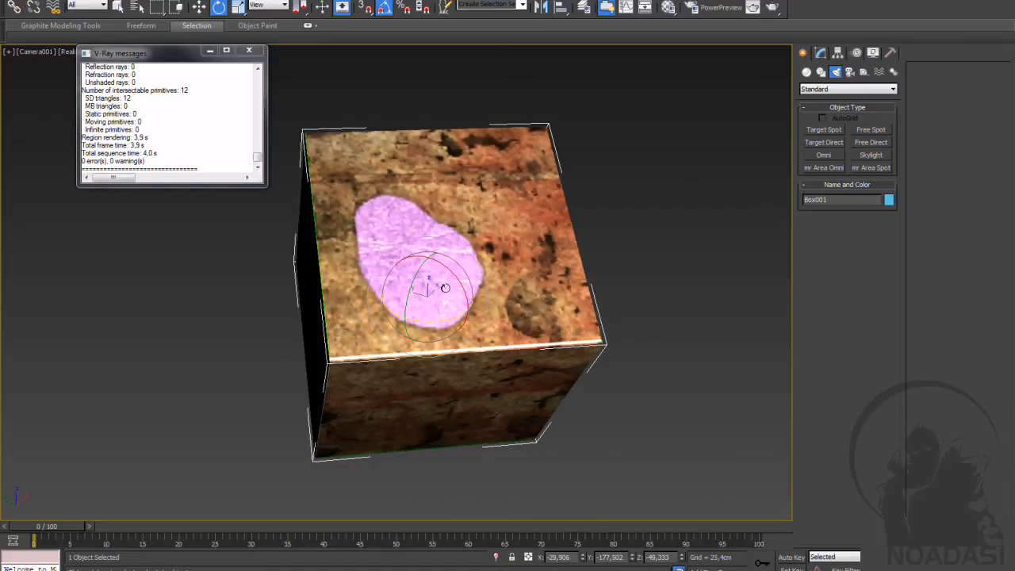
drag(445, 287, 453, 294)
Step: Deselect the box, render the camera view to check the purple patch, and close the render
click(714, 301)
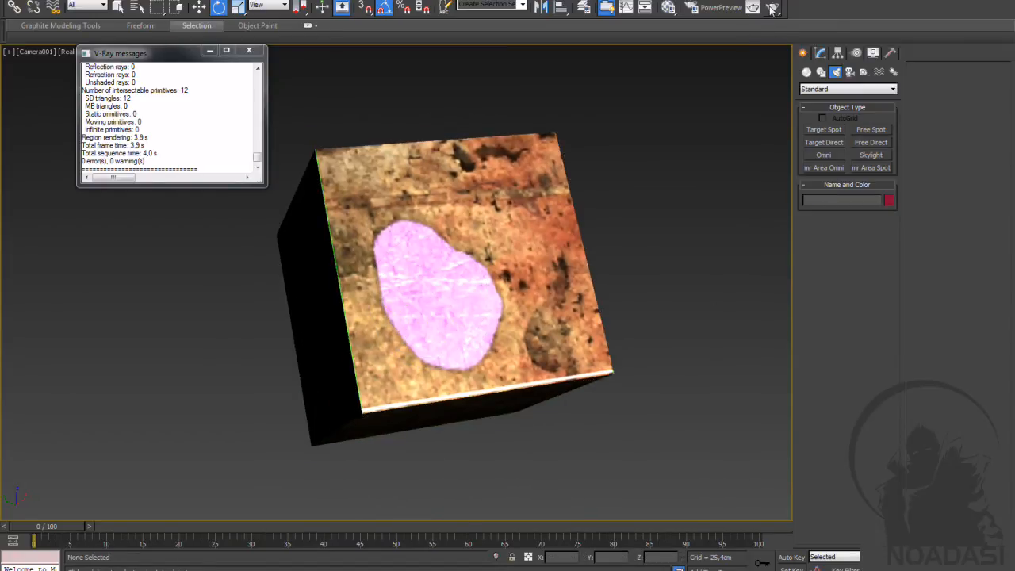
click(772, 9)
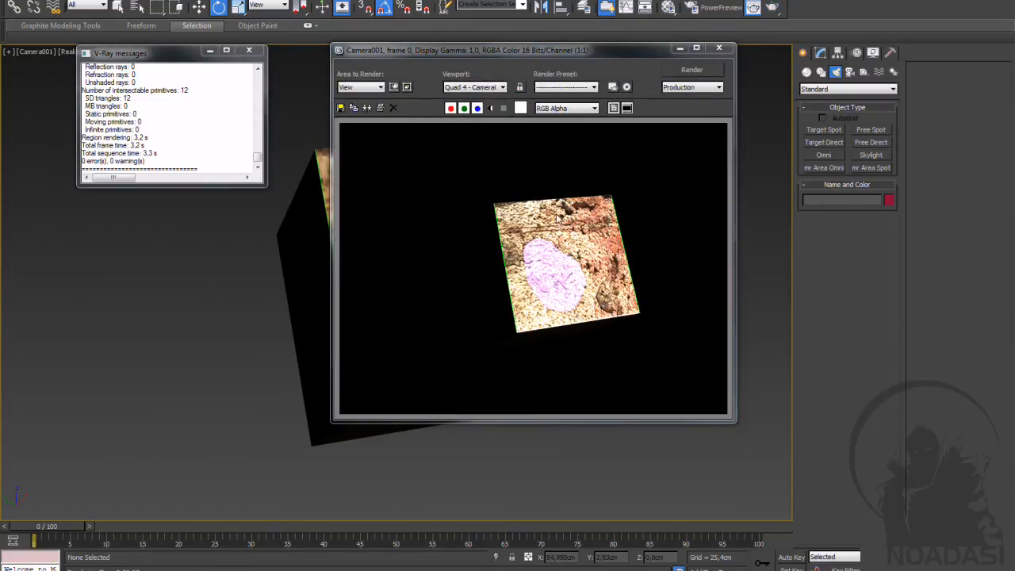
click(719, 49)
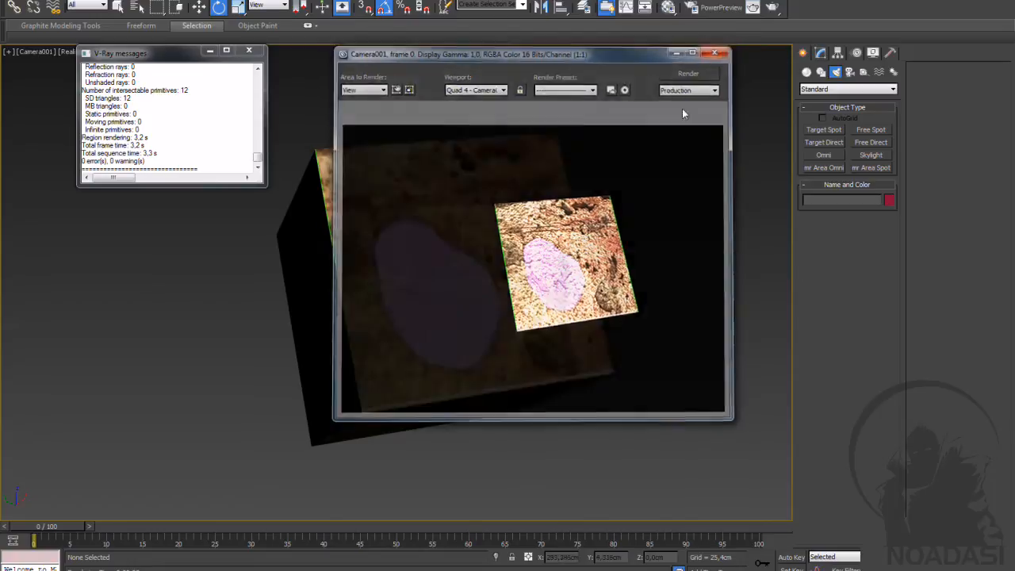
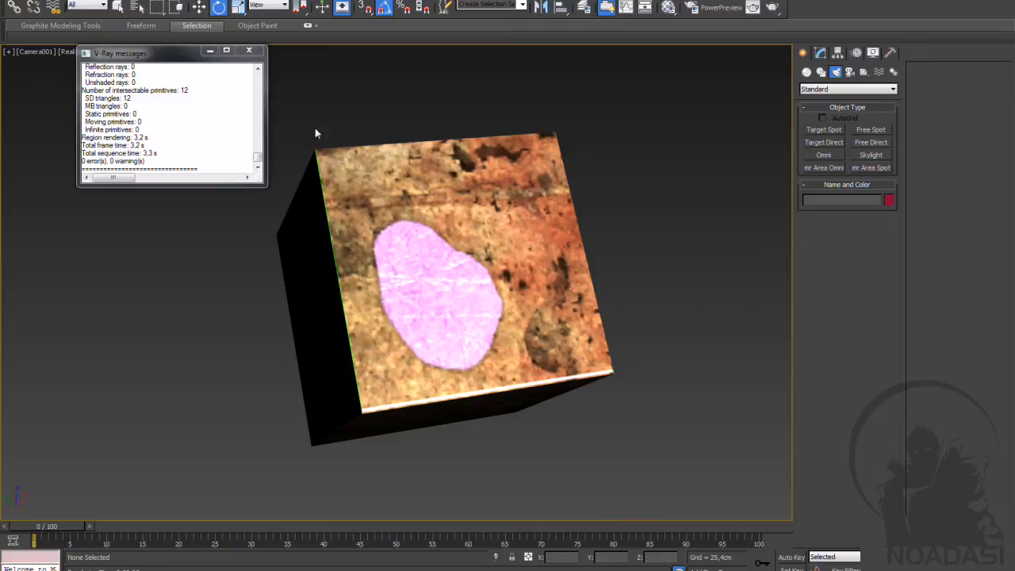
Step: Rotate the box to expose two more sides beside the purple patch and test-render the camera view, closing the render and V-Ray messages
click(463, 238)
drag(463, 238, 455, 283)
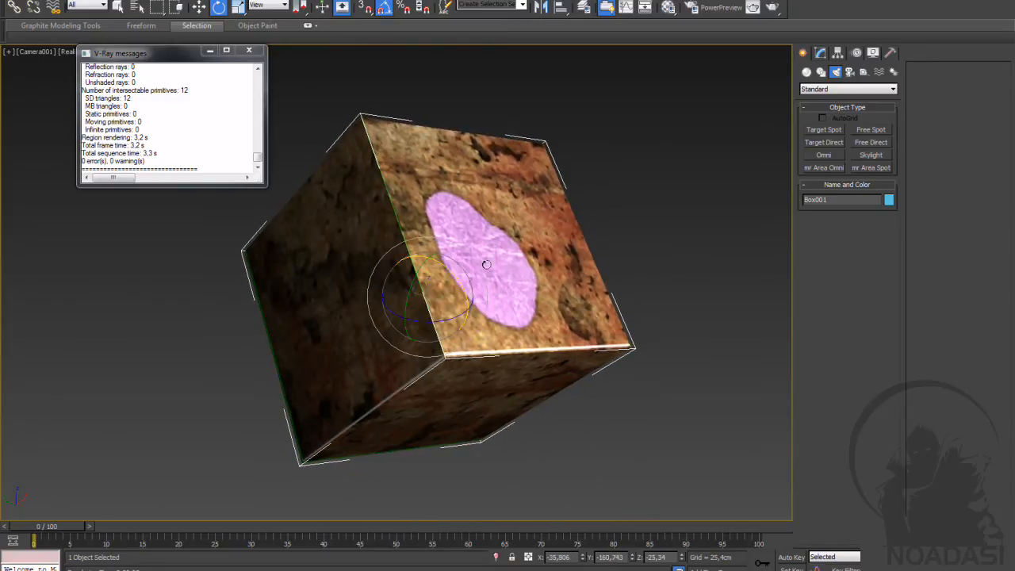
click(771, 8)
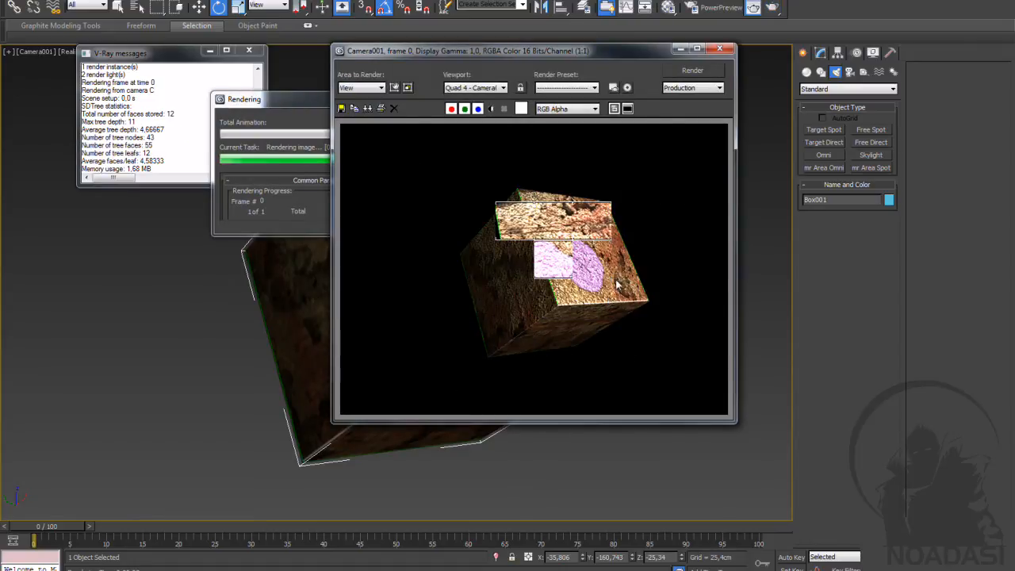
click(719, 48)
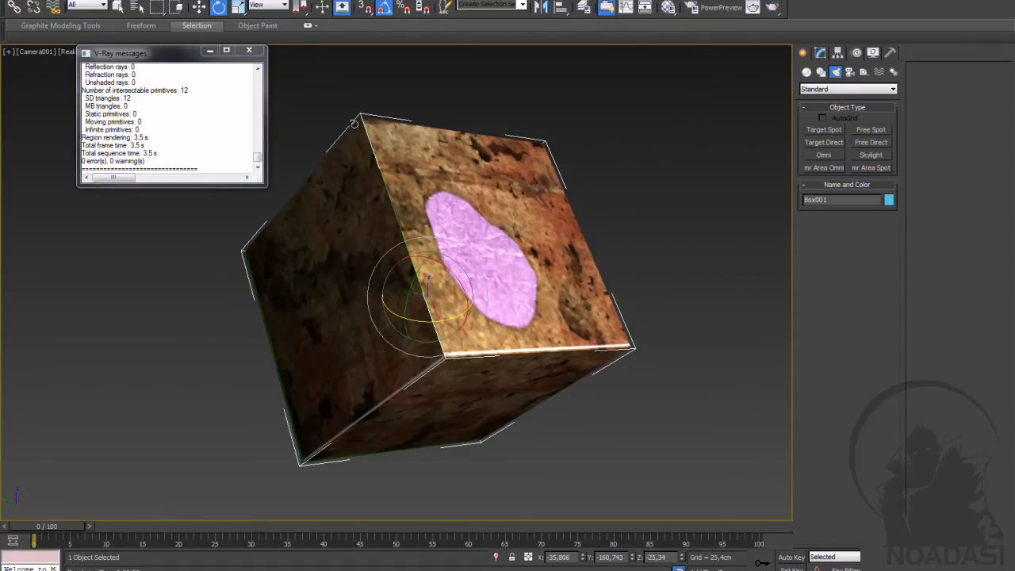
click(248, 50)
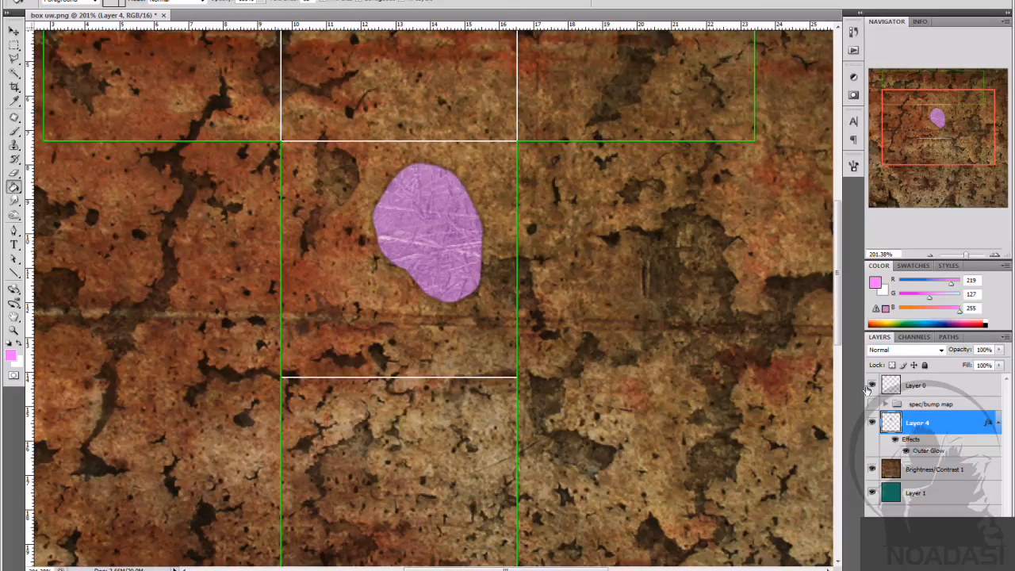
Step: Hide the UV layout in Layer 0 and group the purple patch layer with the Brightness/Contrast 1 layer
click(873, 386)
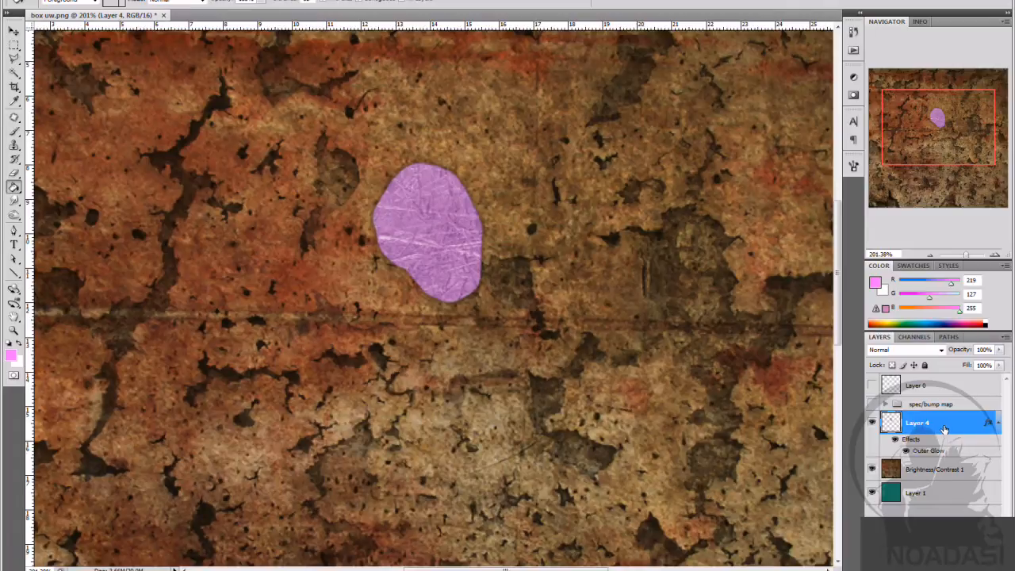
click(886, 404)
click(886, 406)
shift+click(922, 470)
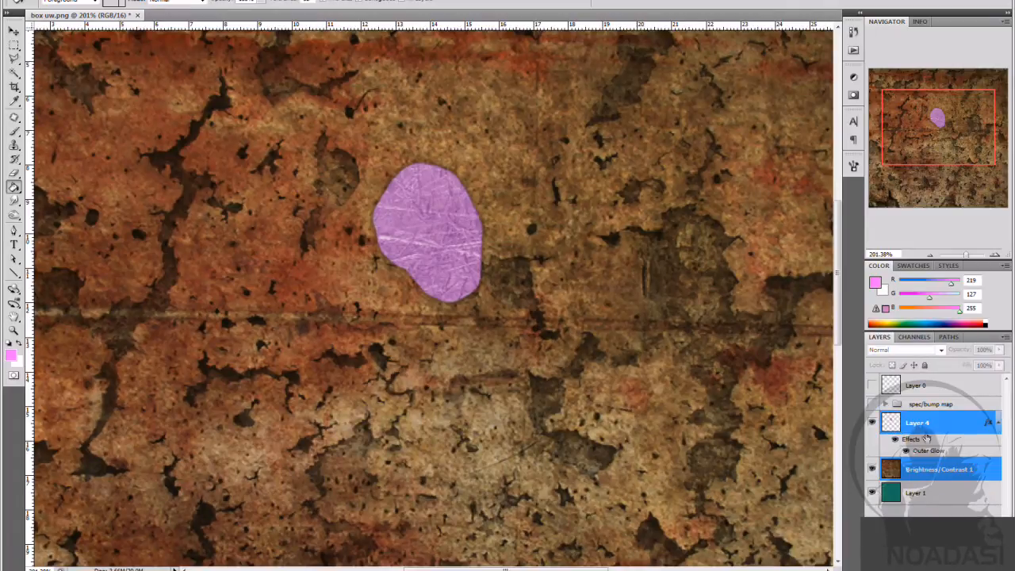
drag(927, 428, 954, 562)
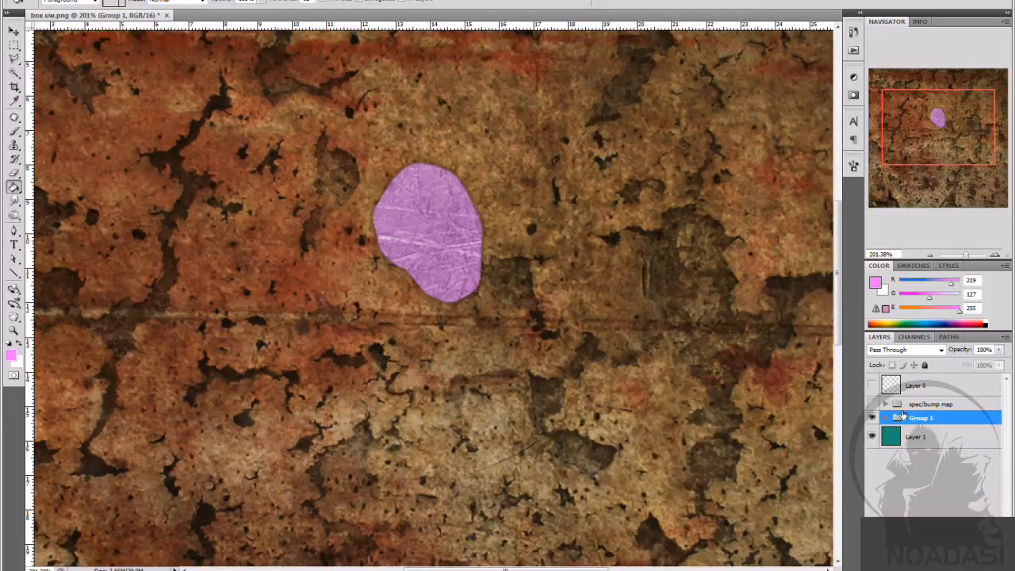
Step: Rename the new layer group as "dif map"
double_click(914, 419)
text(dif map)
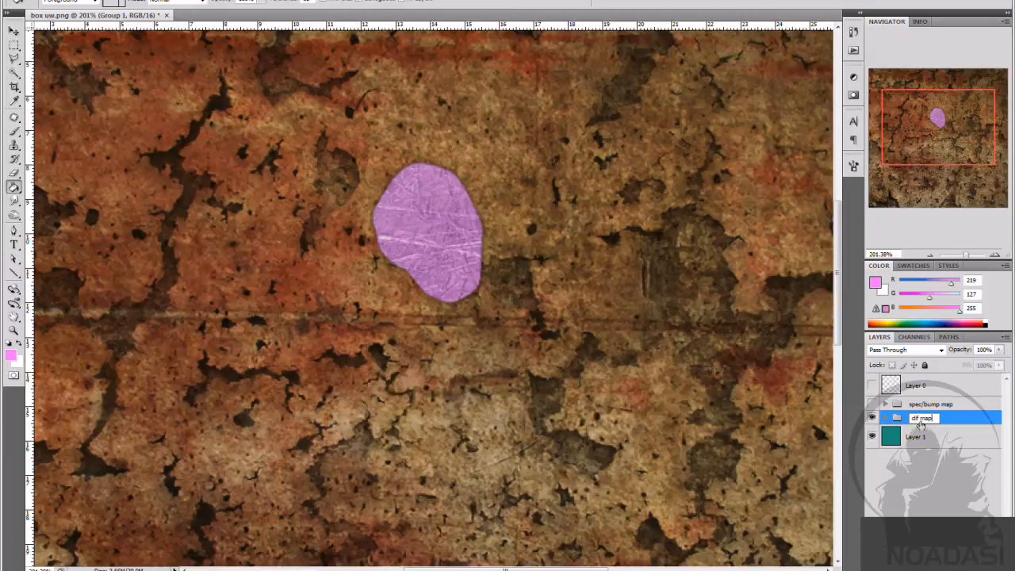
key(Return)
Step: Hide the dif map group and show the spec/bump map group
click(894, 406)
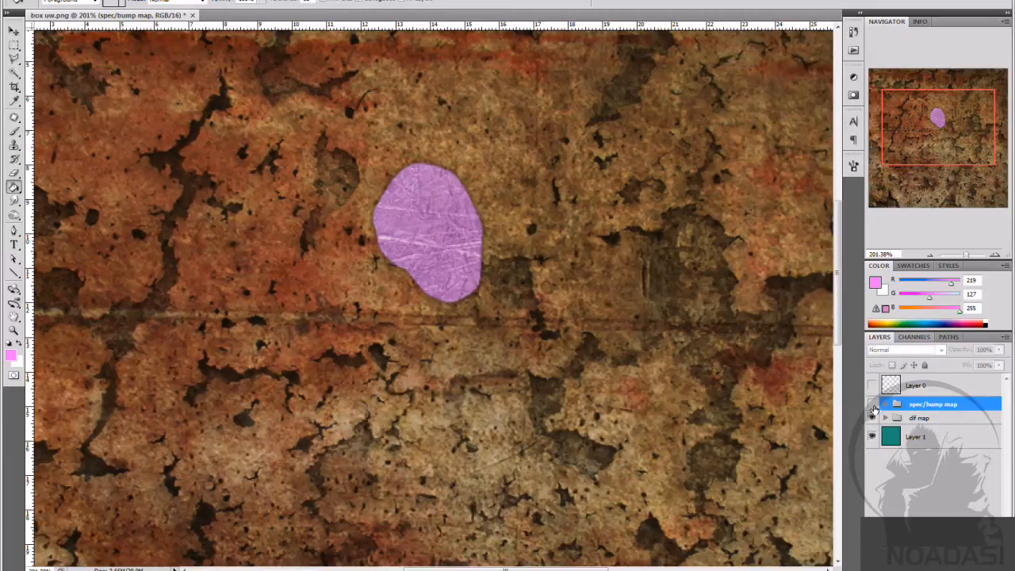
click(873, 404)
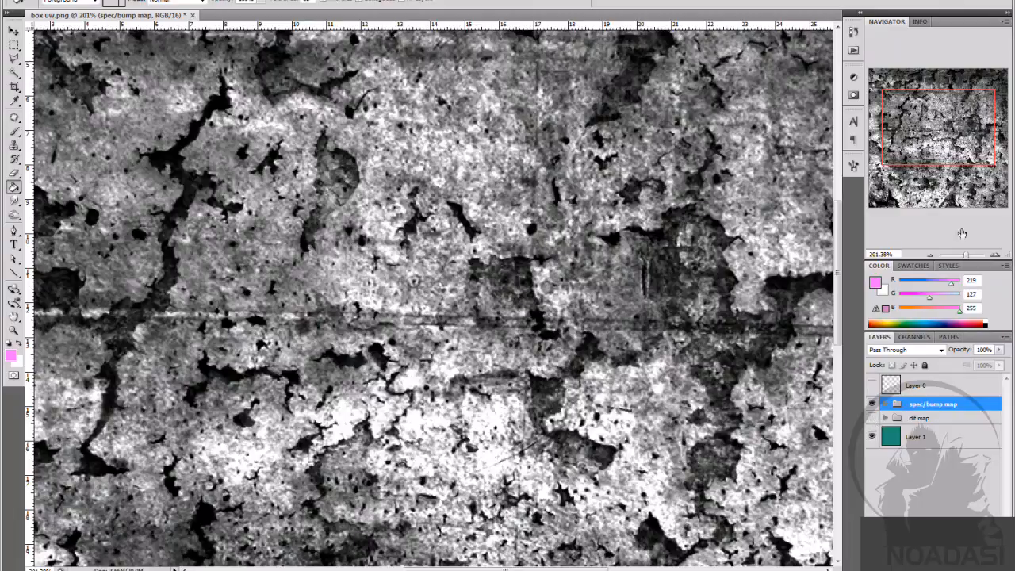
click(873, 404)
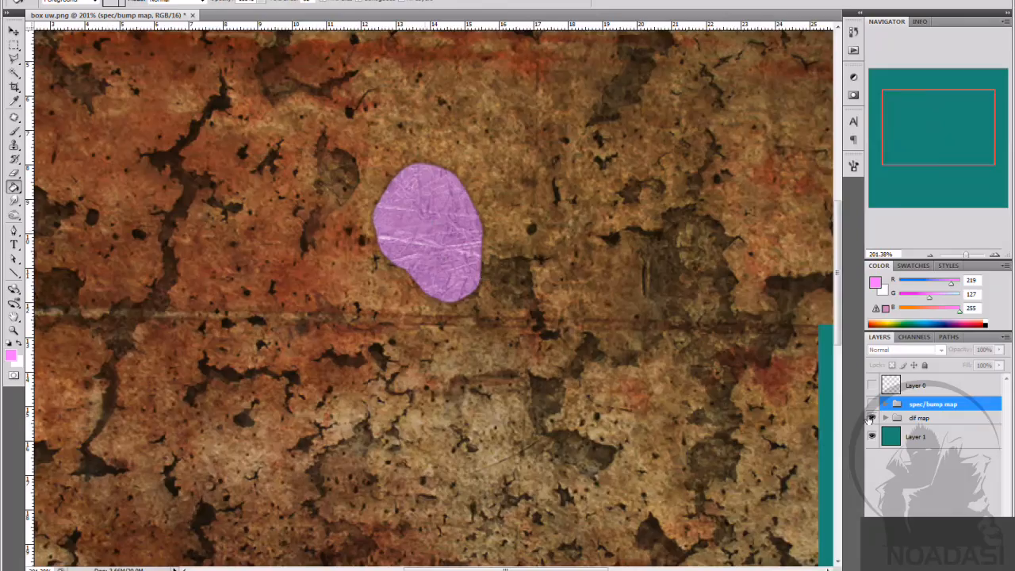
click(872, 418)
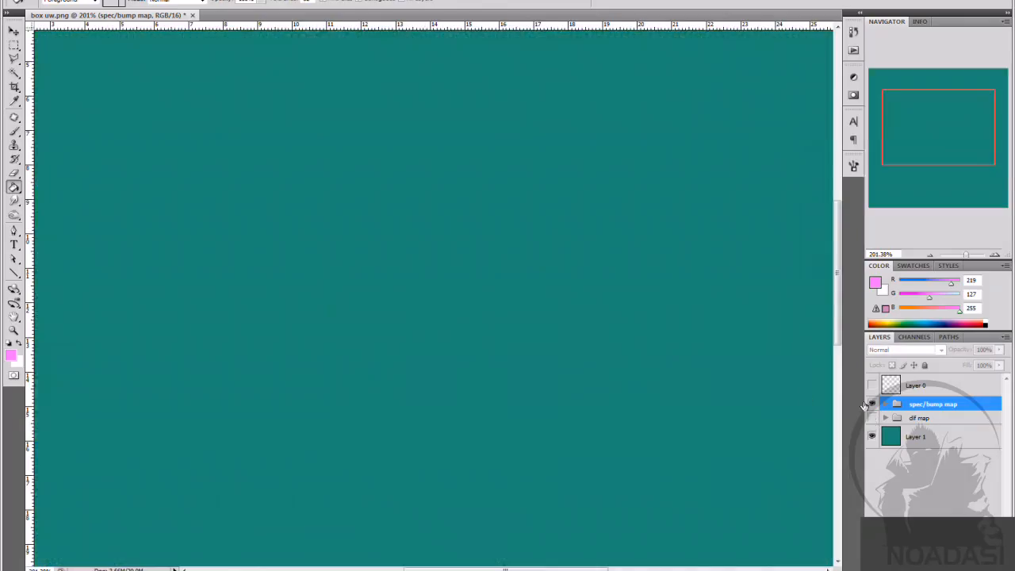
click(872, 404)
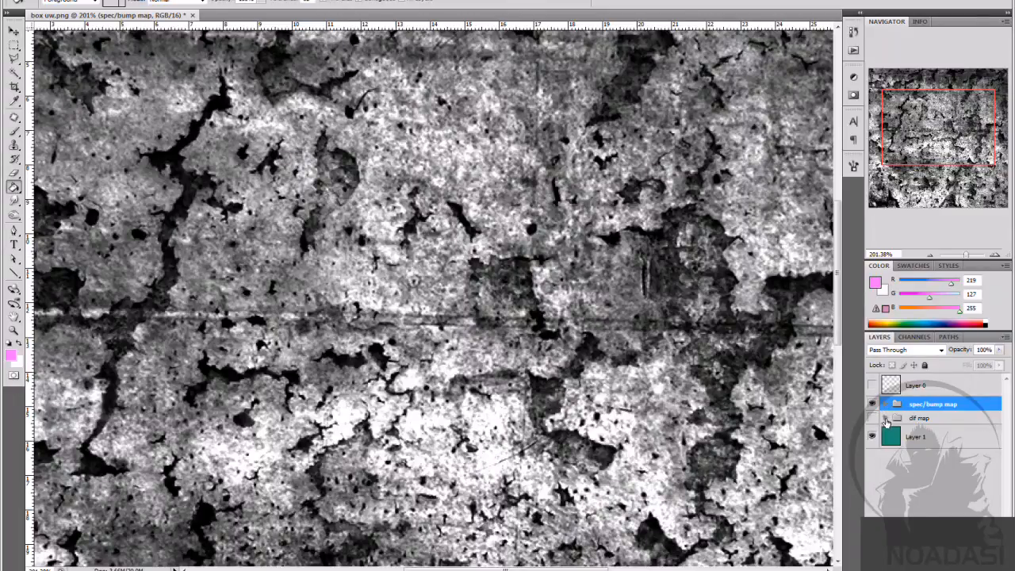
Step: Duplicate the purple patch layer in the dif map group and move the copy to the top inside the spec/bump map group
click(886, 419)
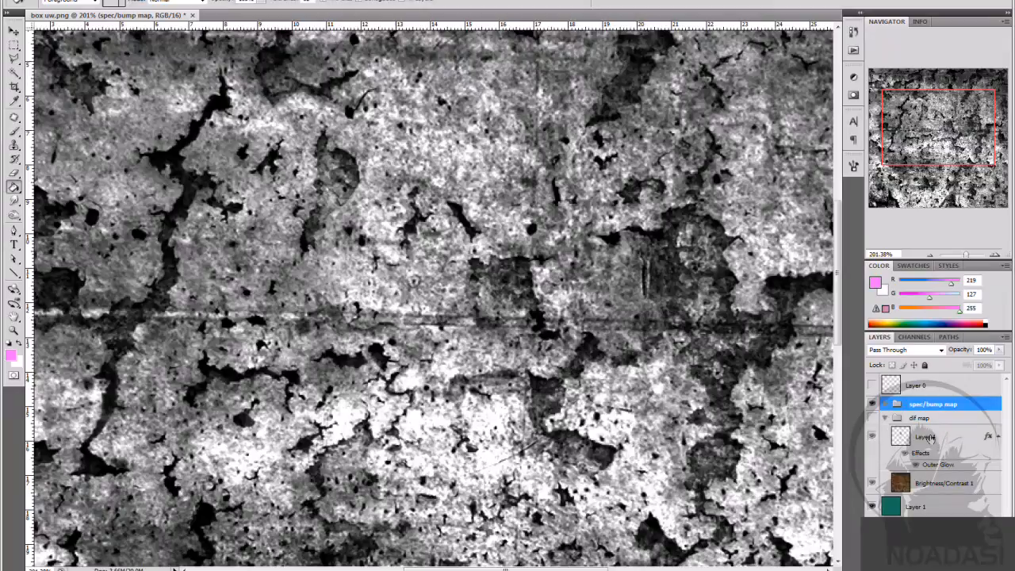
click(927, 437)
key(ctrl+j)
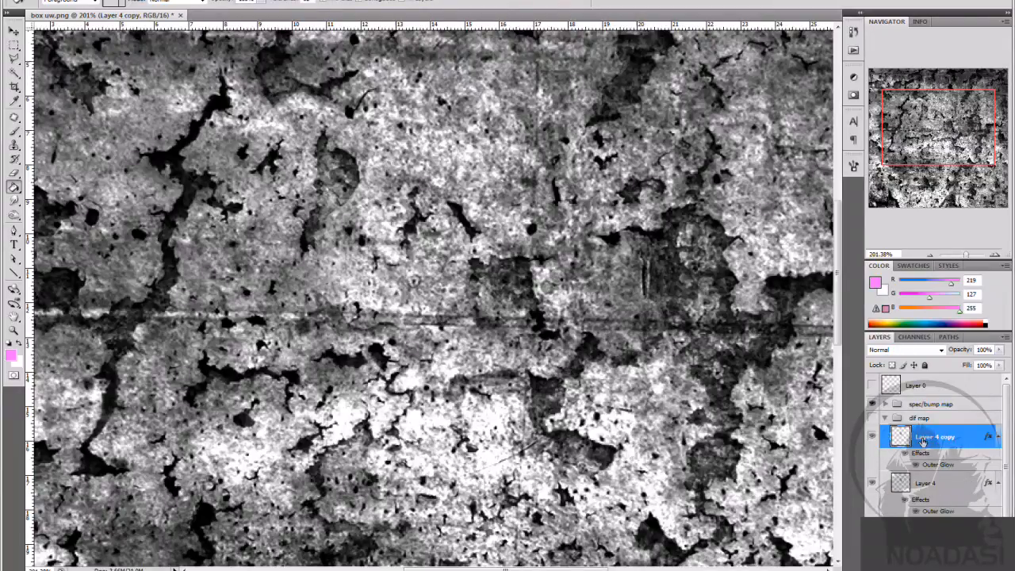
drag(926, 437, 931, 405)
click(886, 419)
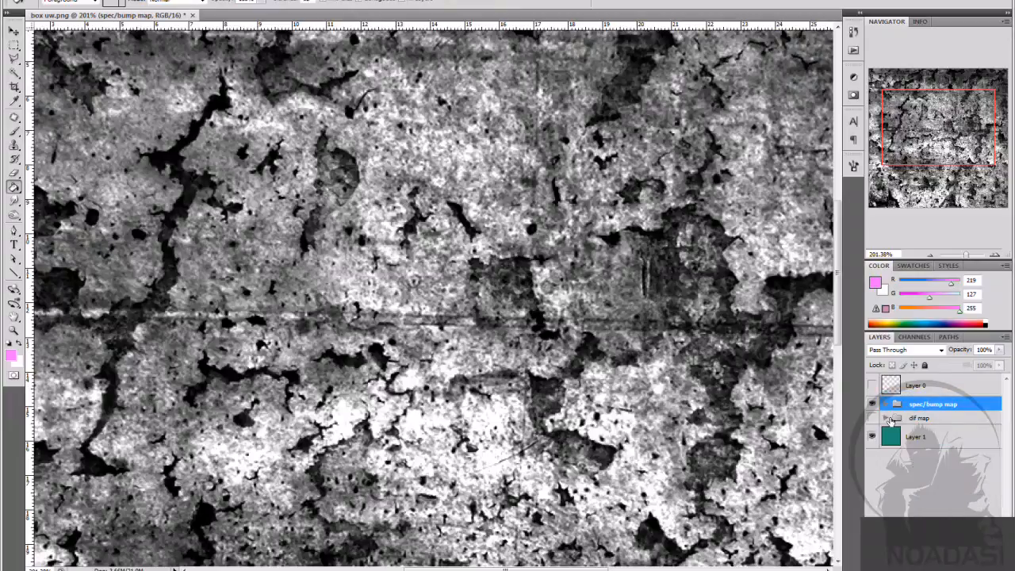
click(886, 405)
drag(927, 494, 934, 416)
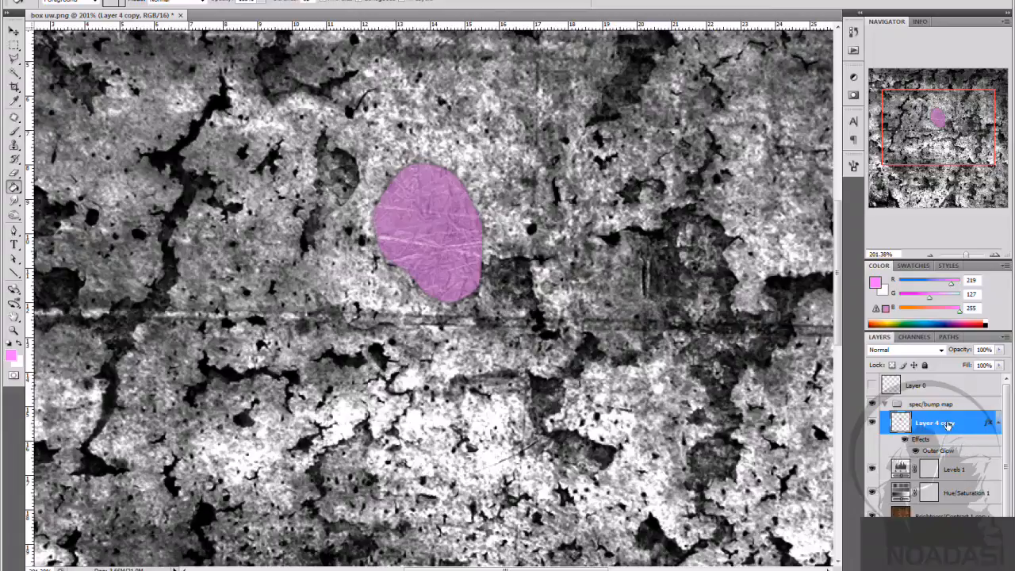
Step: Add a Hue/Saturation adjustment with saturation -100 above the patch copy and clip it to that layer
drag(881, 155, 876, 143)
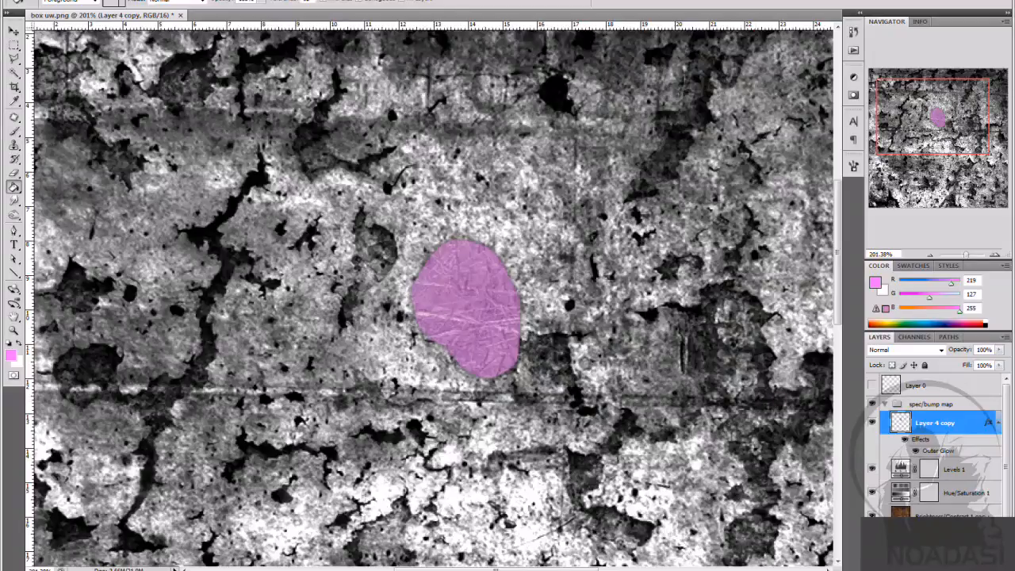
click(940, 564)
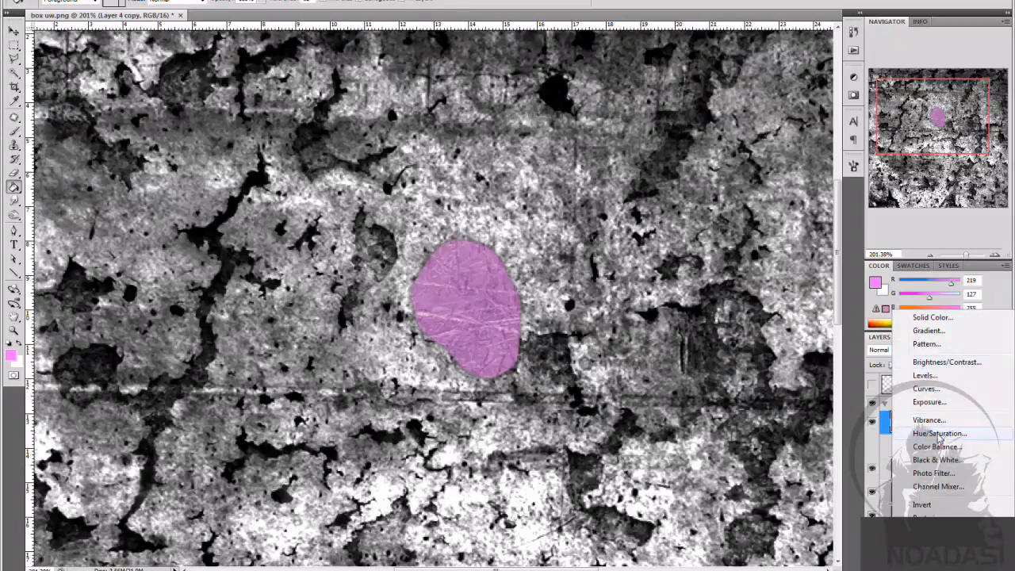
click(930, 434)
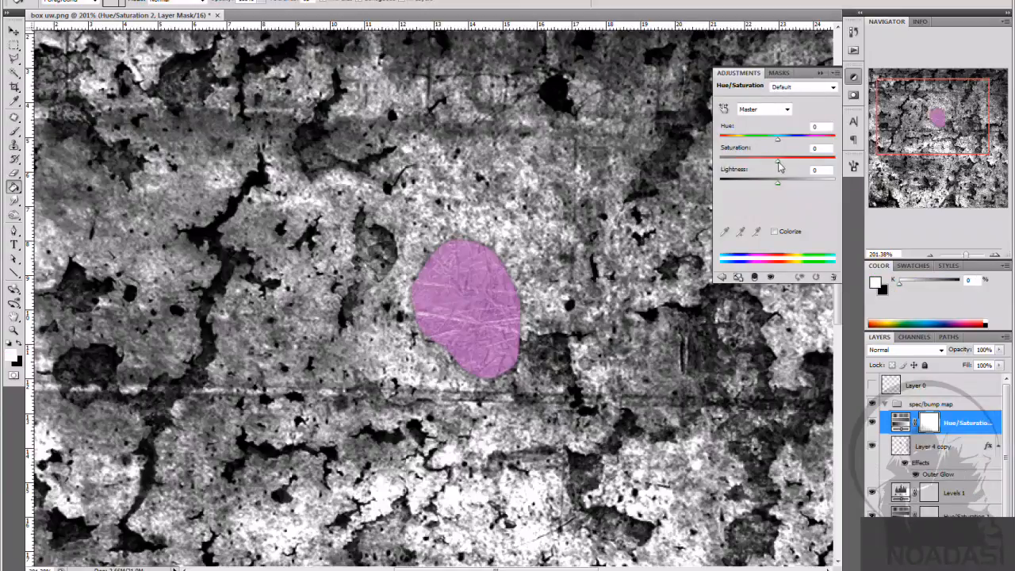
click(778, 161)
drag(713, 164, 697, 166)
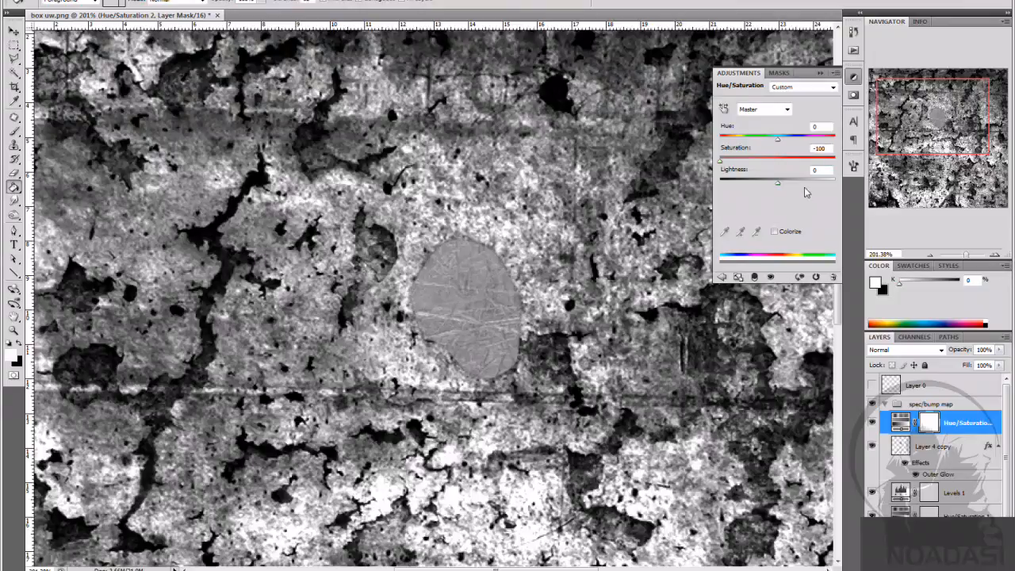
click(821, 72)
key(ctrl+alt+g)
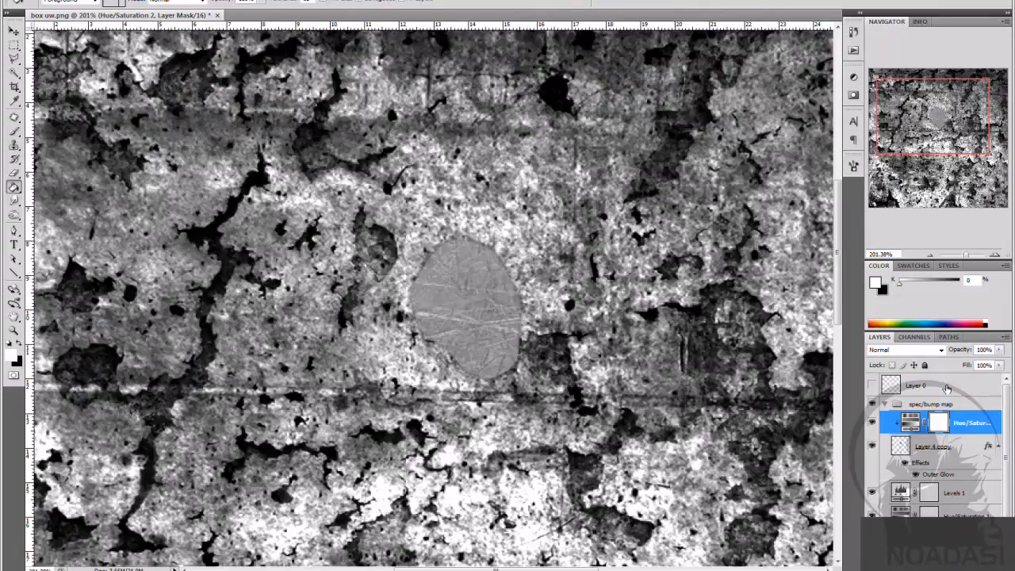
click(939, 565)
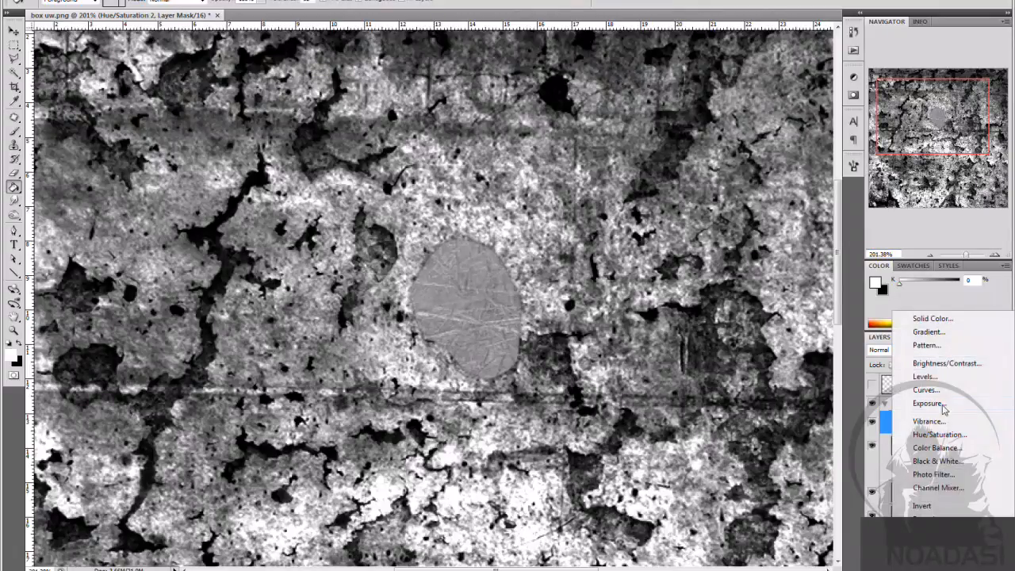
click(939, 435)
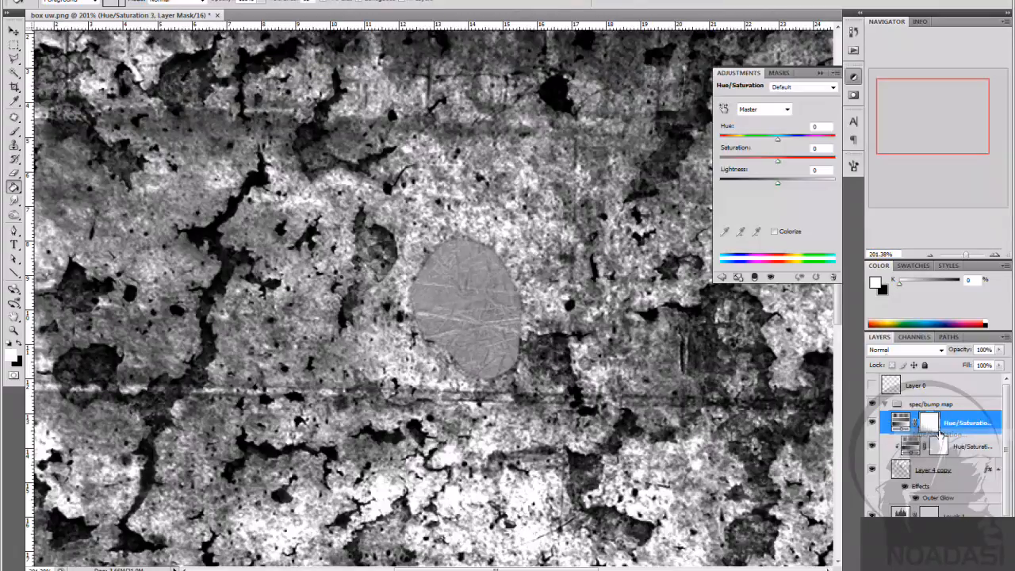
click(822, 70)
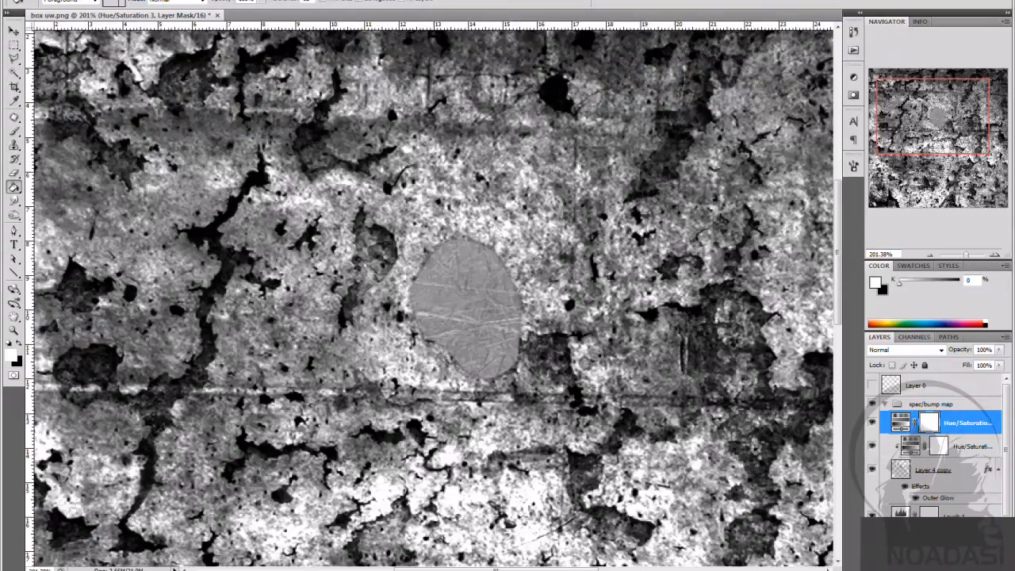
drag(968, 423, 992, 564)
Step: Add a Levels adjustment clipped to the patch copy and apply automatic levels
click(940, 564)
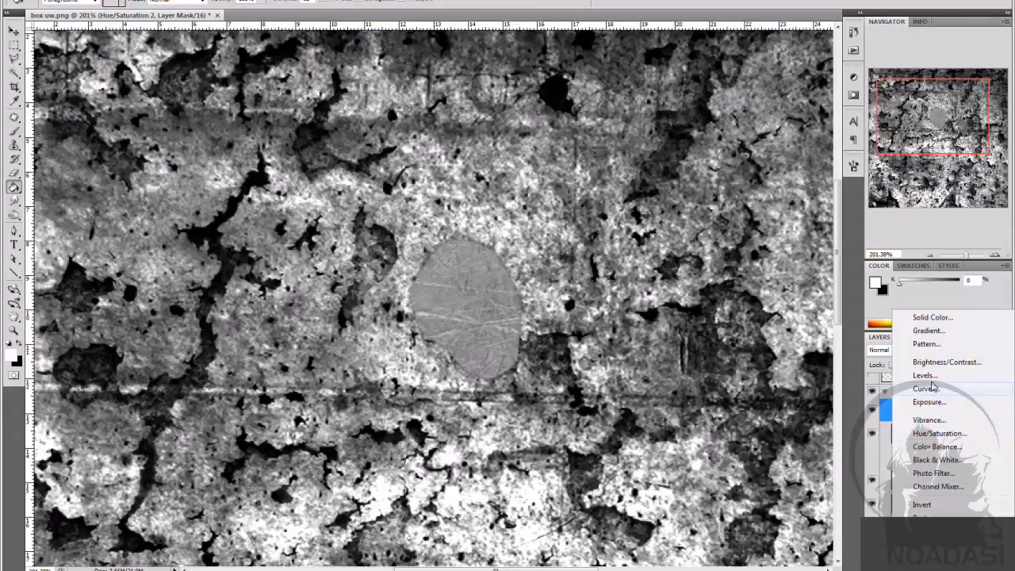
click(927, 376)
key(ctrl+alt+g)
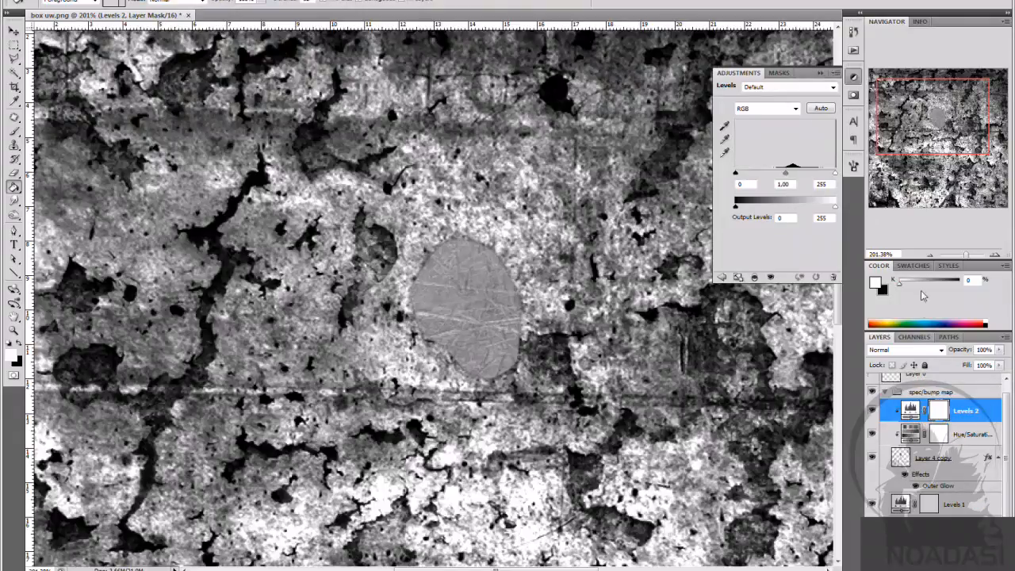
click(823, 110)
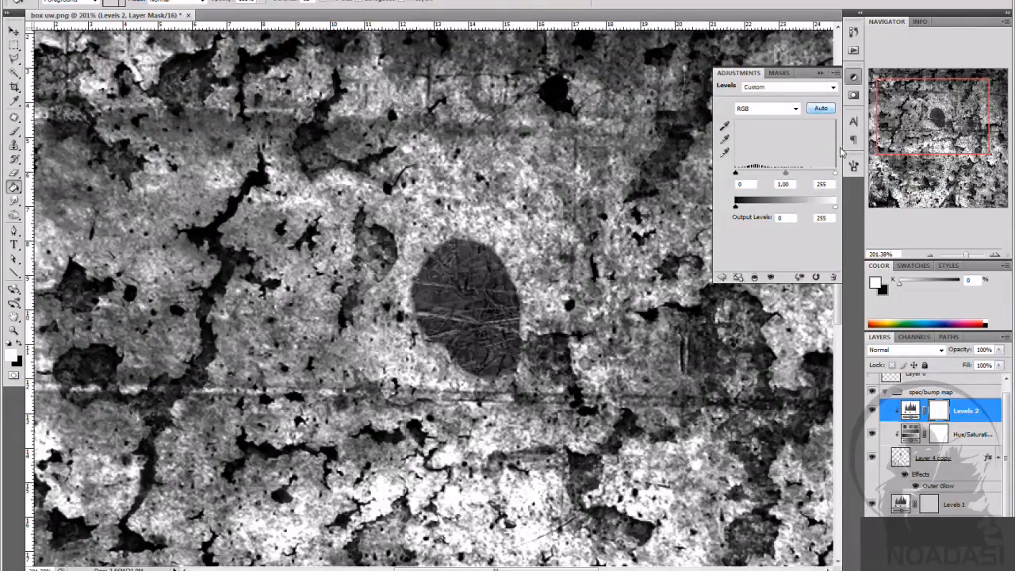
Step: Adjust the patch's Levels to input black 29, input white 136 and output black 172, and collapse the adjustment settings
drag(836, 175, 798, 177)
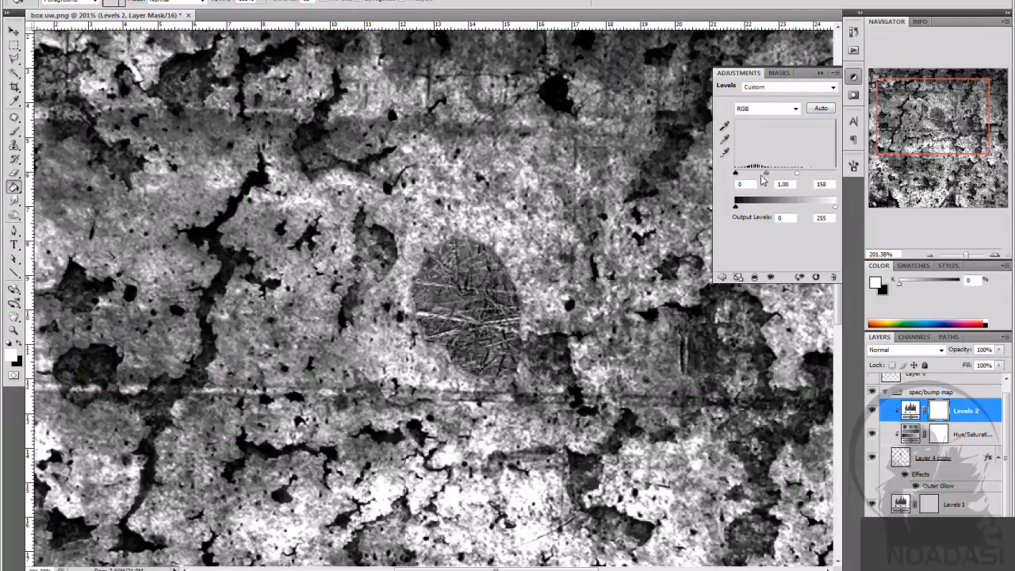
mouse_move(836, 209)
mouse_down()
mouse_move(814, 209)
mouse_move(836, 212)
mouse_up()
drag(736, 207, 795, 208)
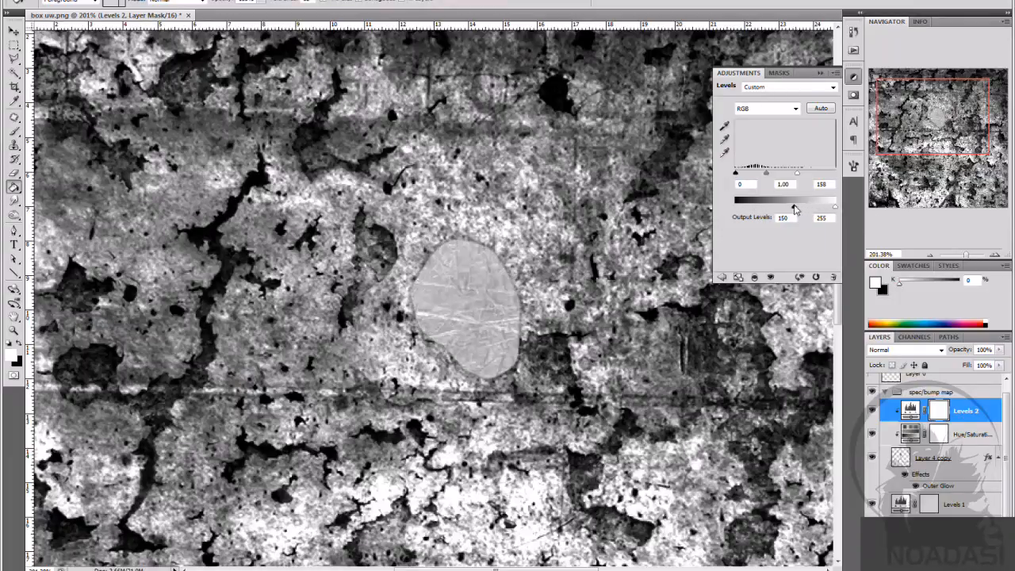
drag(741, 176, 748, 175)
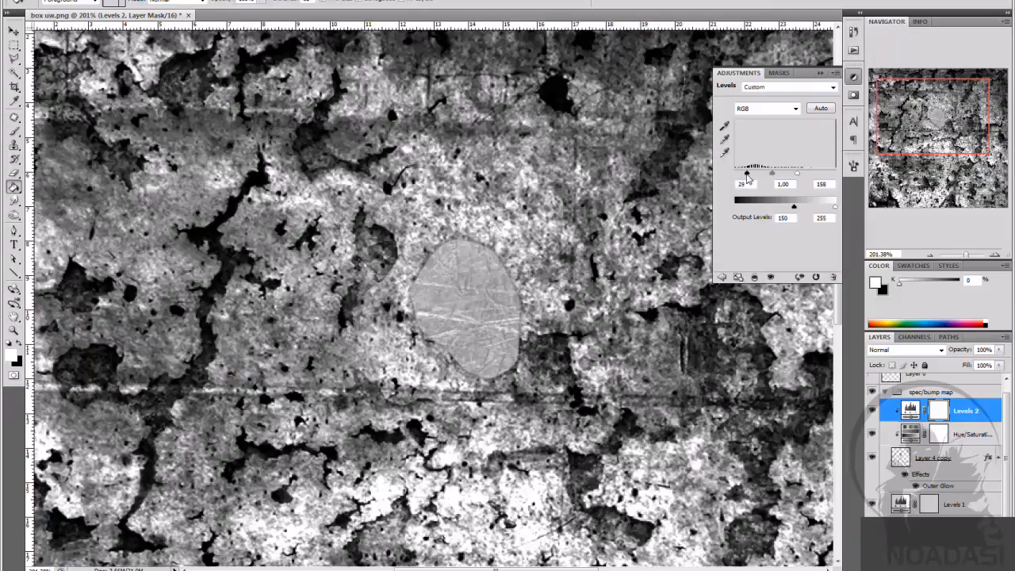
drag(795, 208, 803, 208)
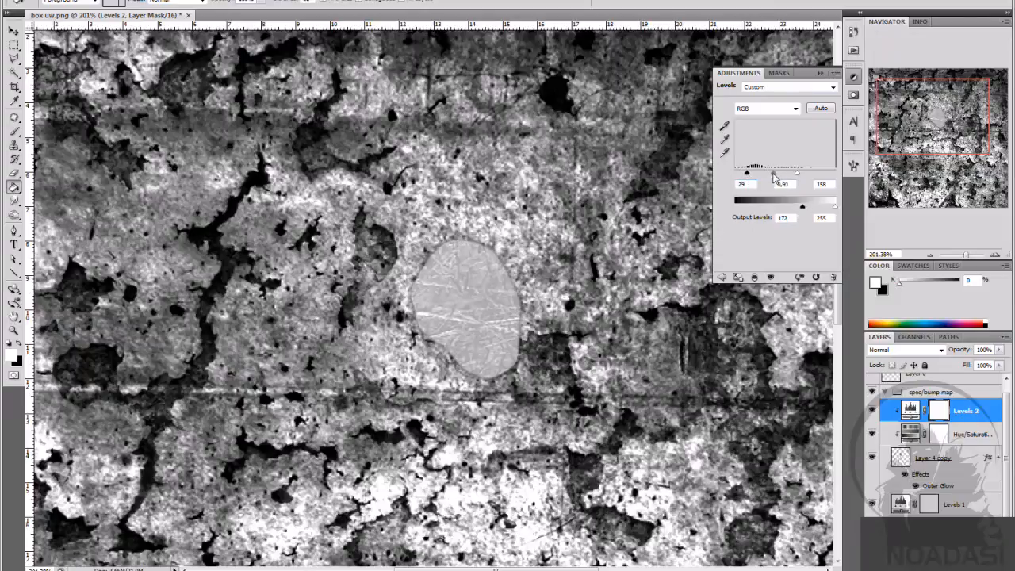
drag(774, 173, 789, 177)
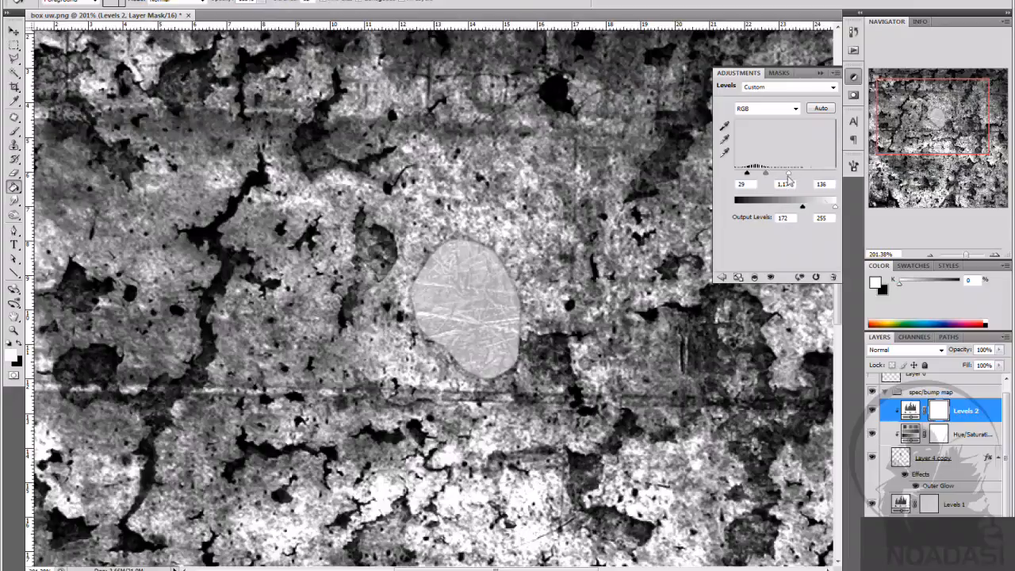
click(817, 71)
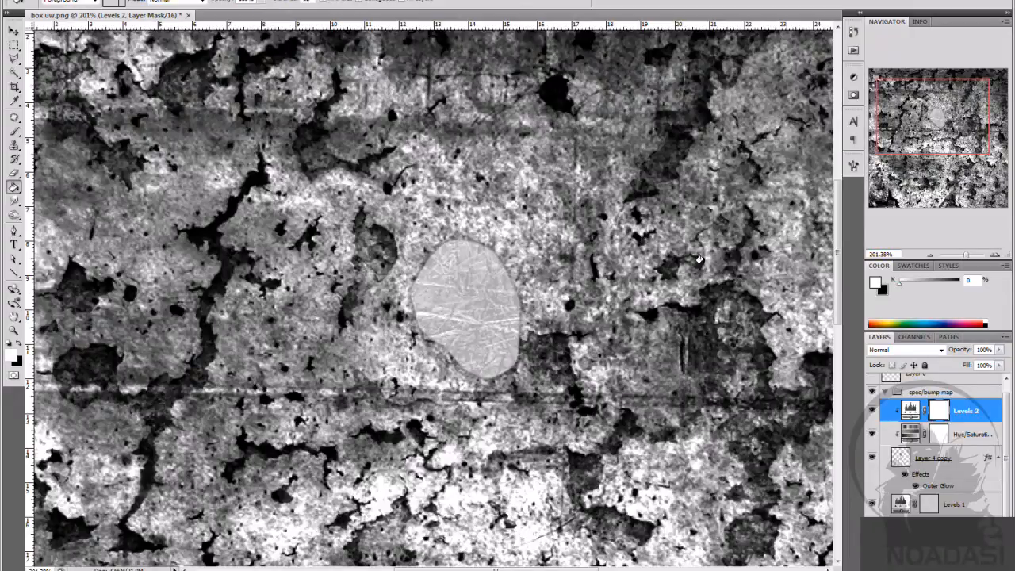
Step: Export the specular map for web as a maximum-quality JPEG, overwriting box_spec.jpg in the Box tuto folder
click(12, 1)
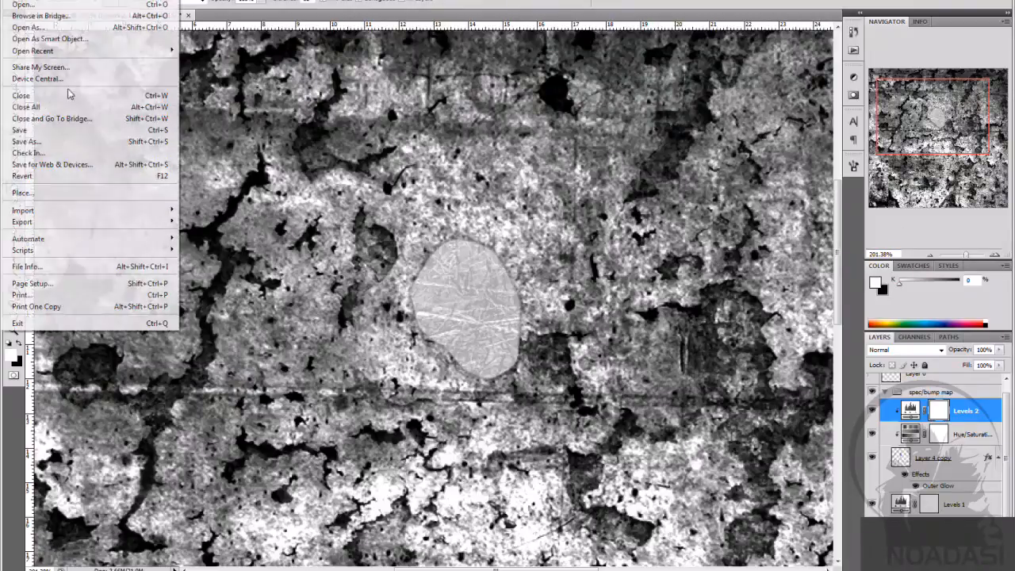
click(66, 165)
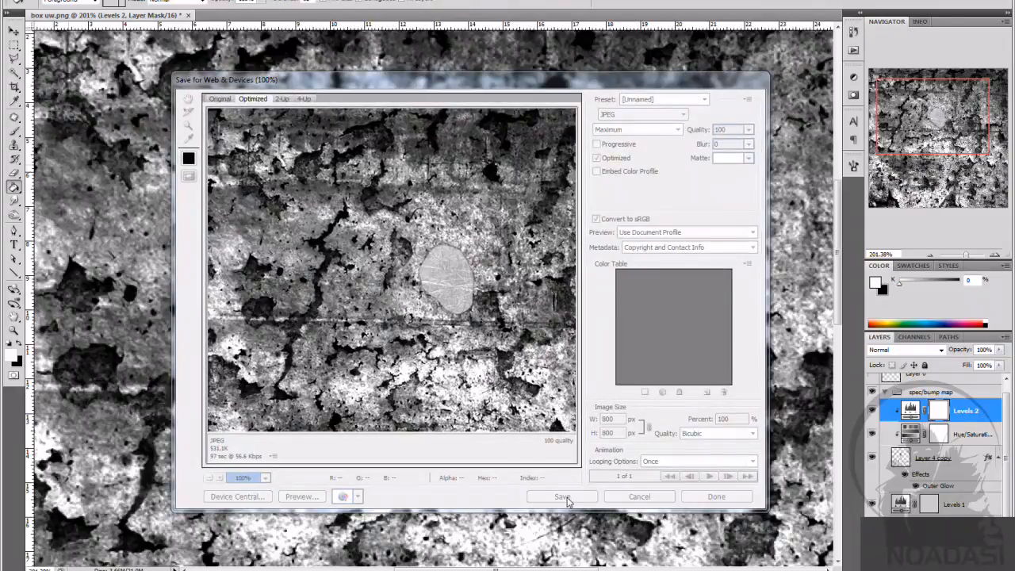
click(562, 497)
click(495, 103)
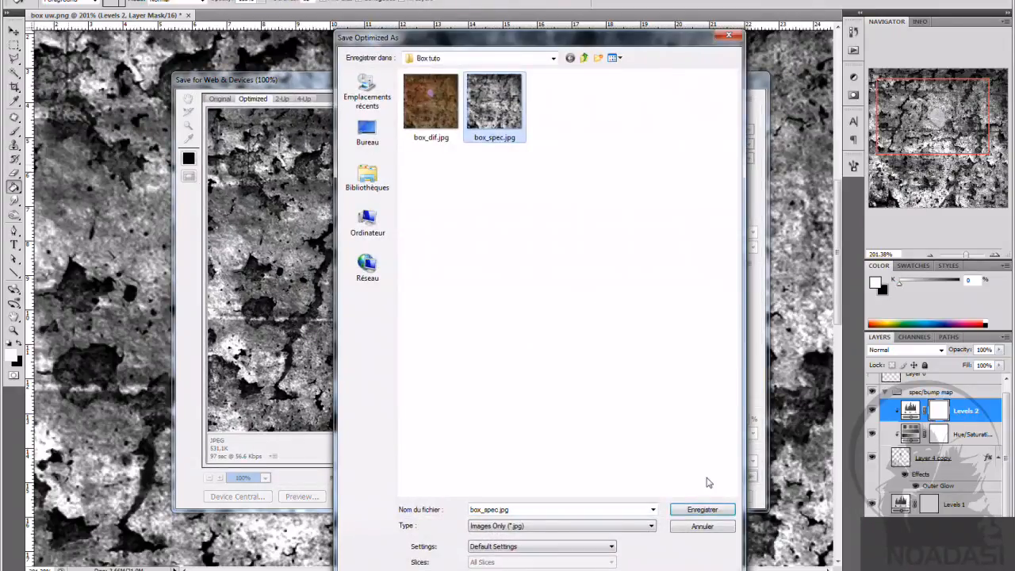
click(701, 509)
click(589, 273)
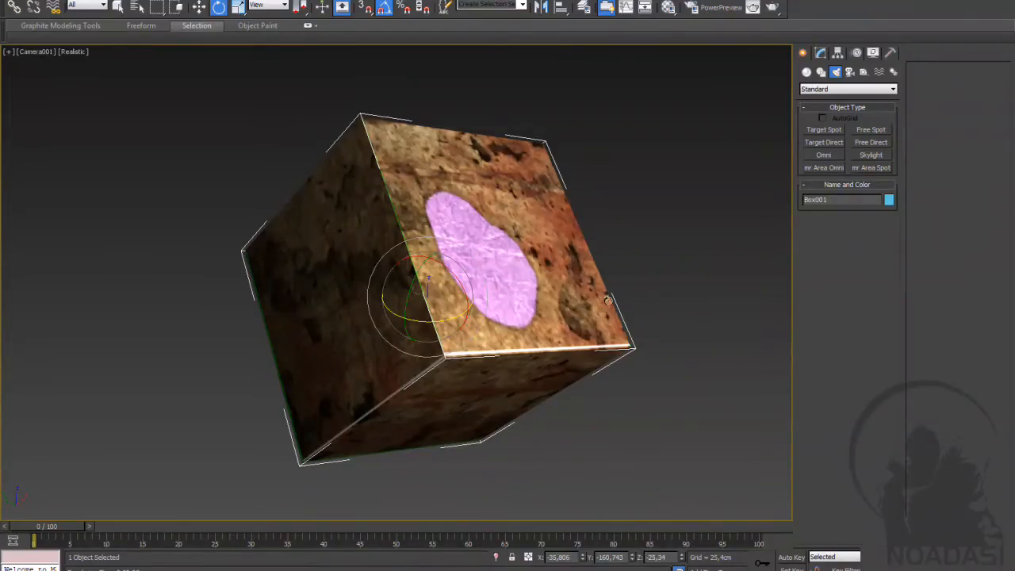
Step: Switch to 3ds Max and render the camera view to check the box with the updated specular map
click(773, 8)
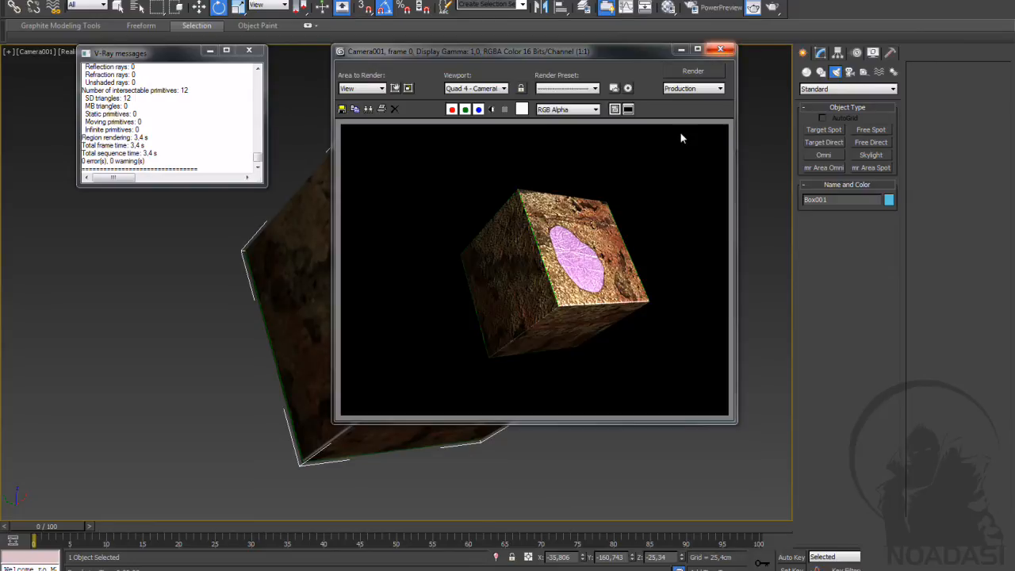
Step: Switch to Photoshop, collapse and hide the spec/bump map group, and make the dif map group visible
click(720, 50)
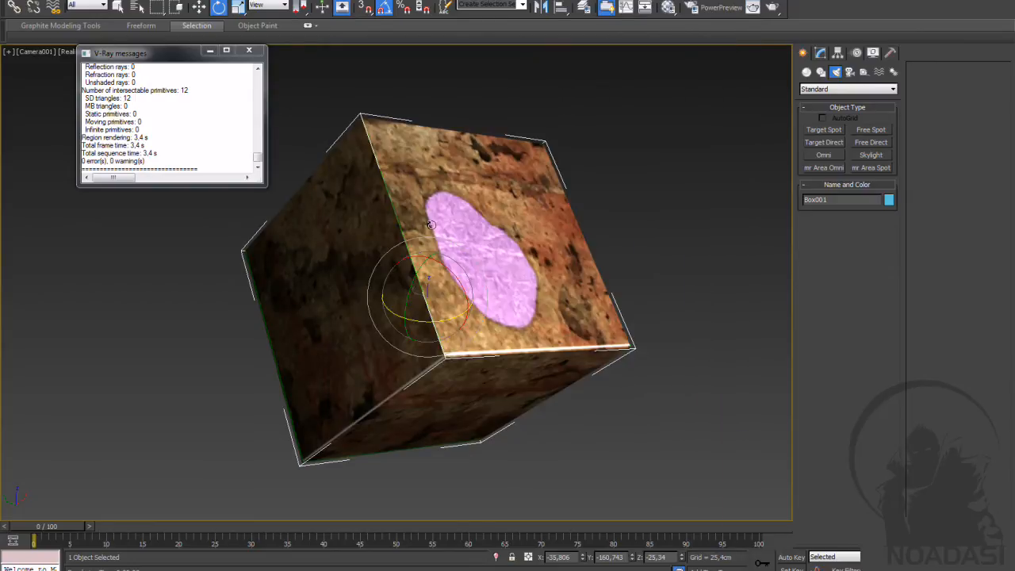
click(638, 393)
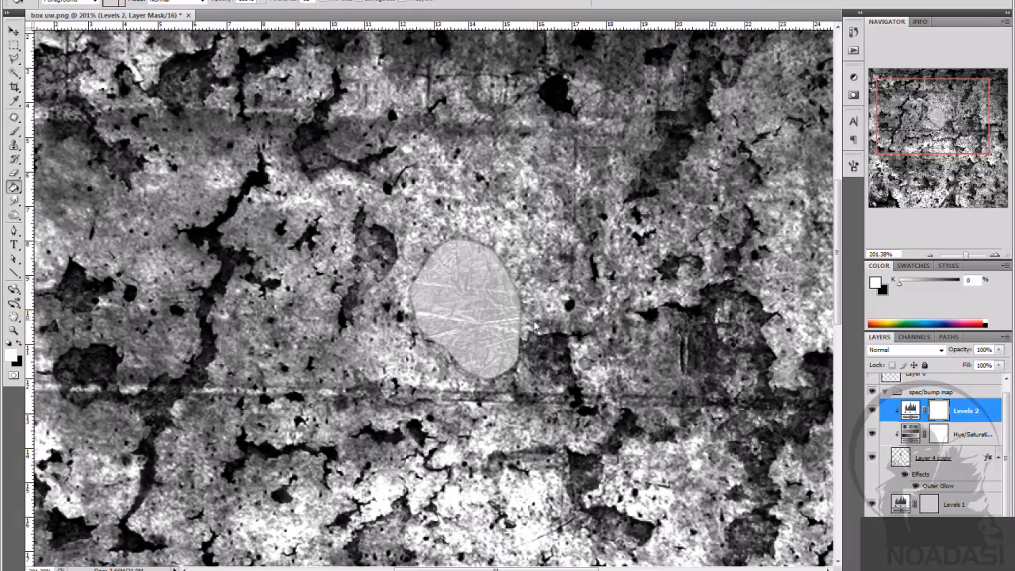
click(885, 395)
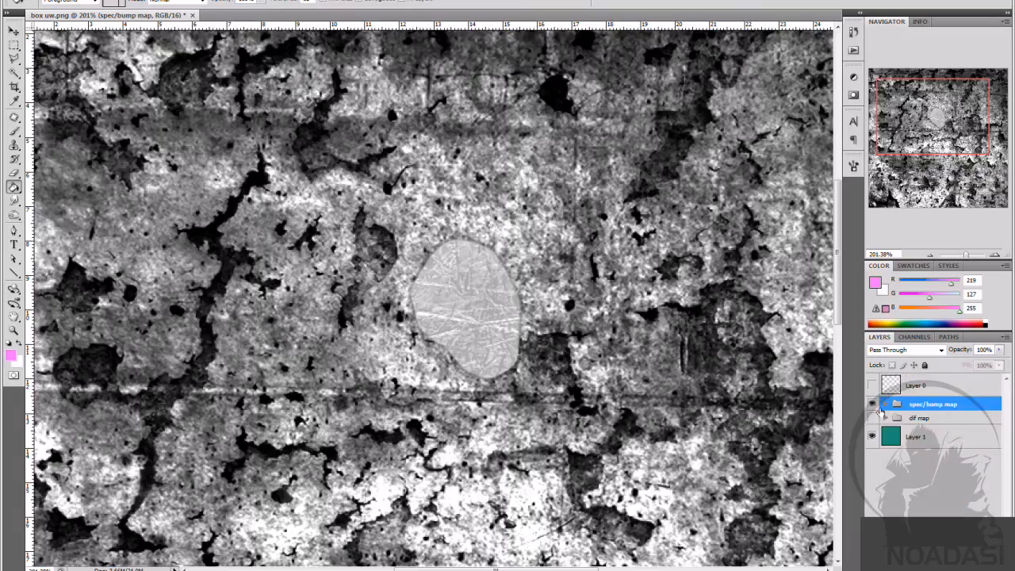
click(873, 405)
click(872, 418)
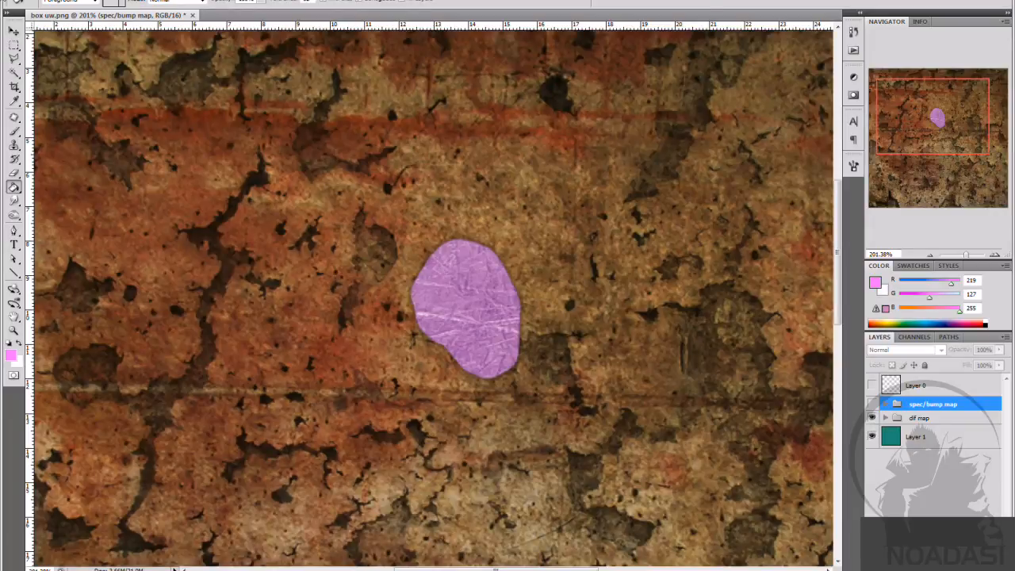
Step: Export the diffuse map for web as a maximum-quality JPEG, overwriting box_dif.jpg in the Box tuto folder
click(11, 0)
click(84, 166)
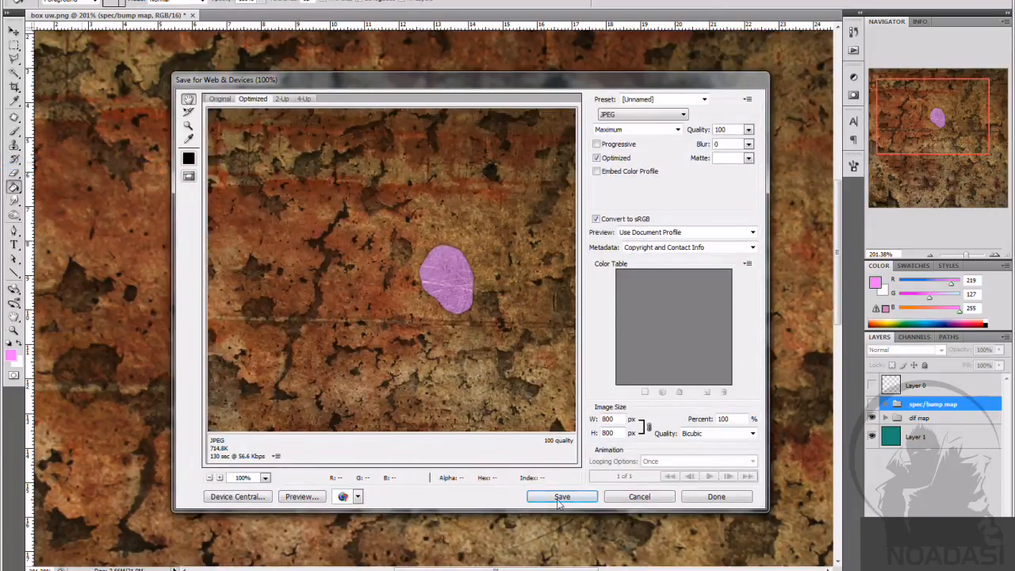
click(561, 500)
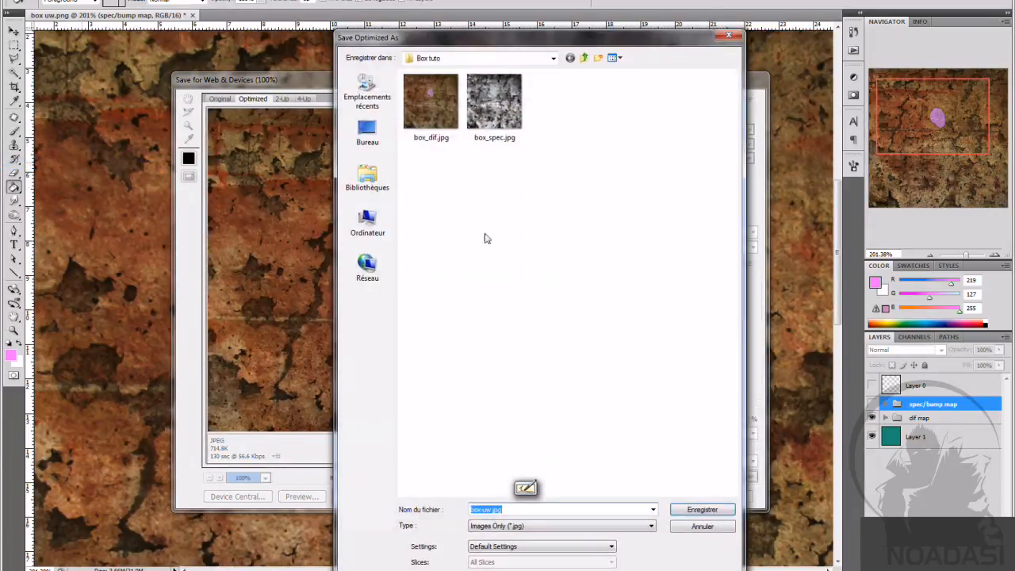
click(435, 111)
click(695, 506)
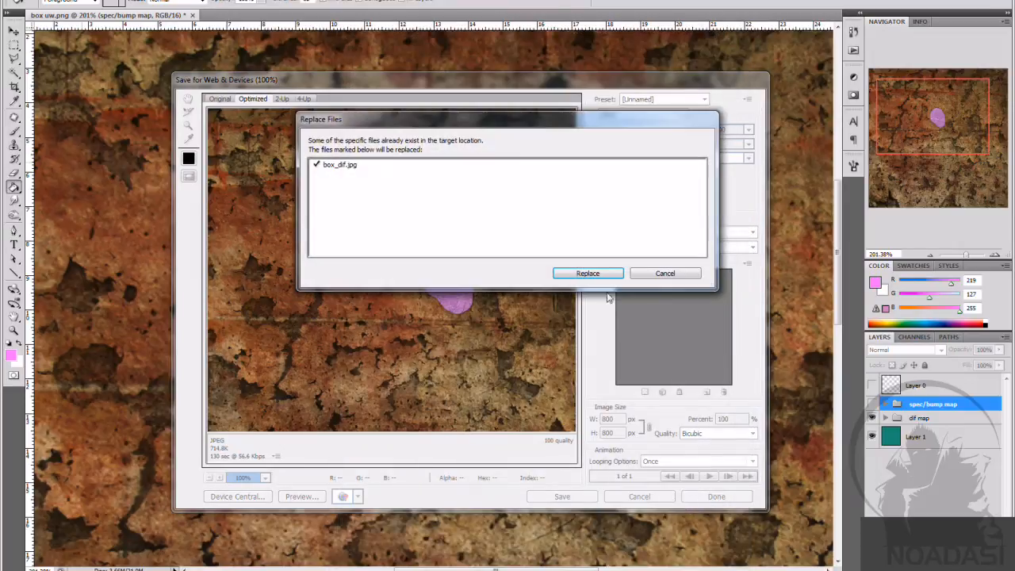
click(603, 274)
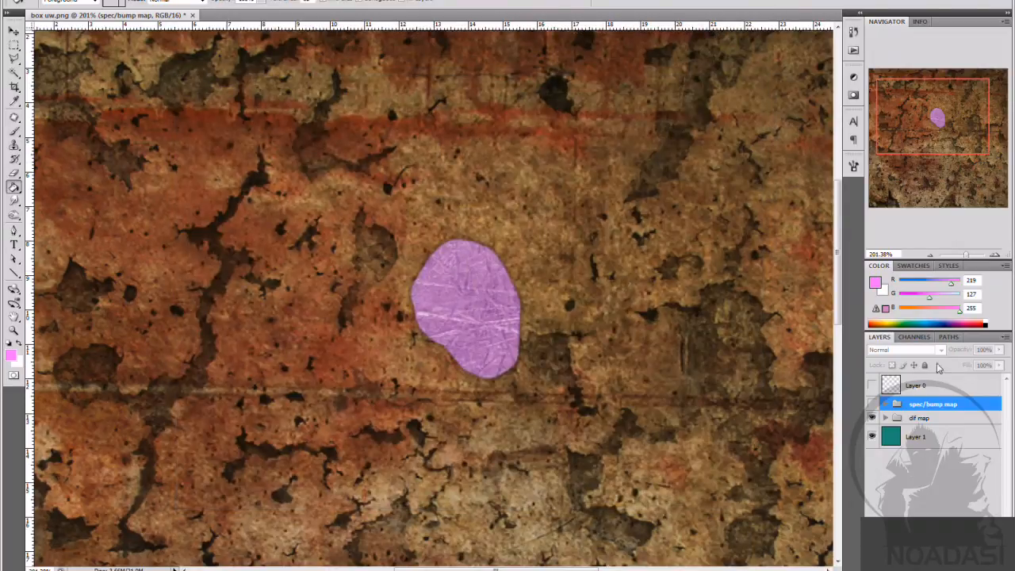
Step: Check the patch's placement in the dif map group against the UV layout overlay in Layer 0
click(885, 418)
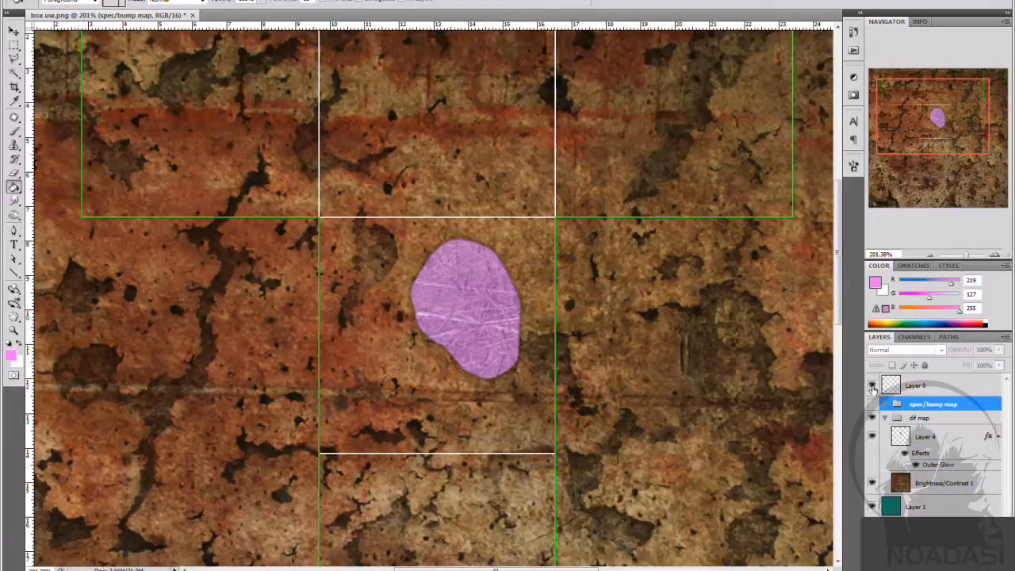
click(872, 385)
click(886, 417)
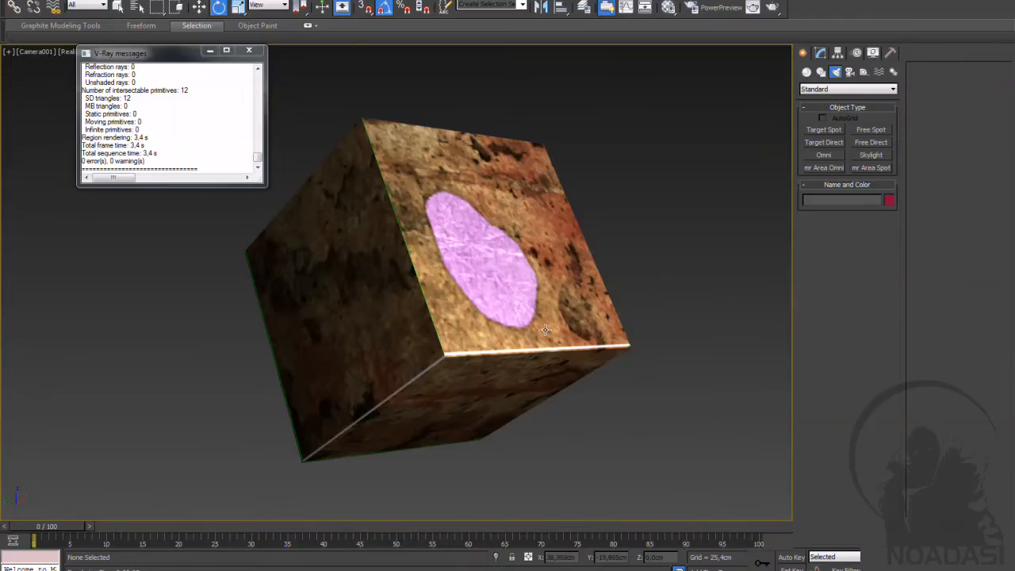
Step: Switch to 3ds Max and render the camera view to check the box with the updated diffuse map
click(770, 8)
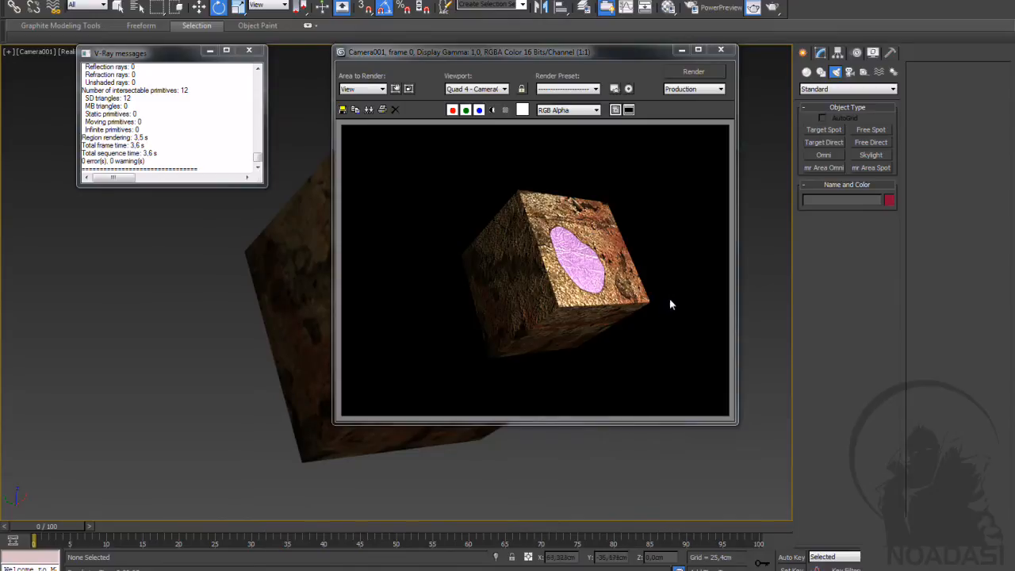
click(722, 52)
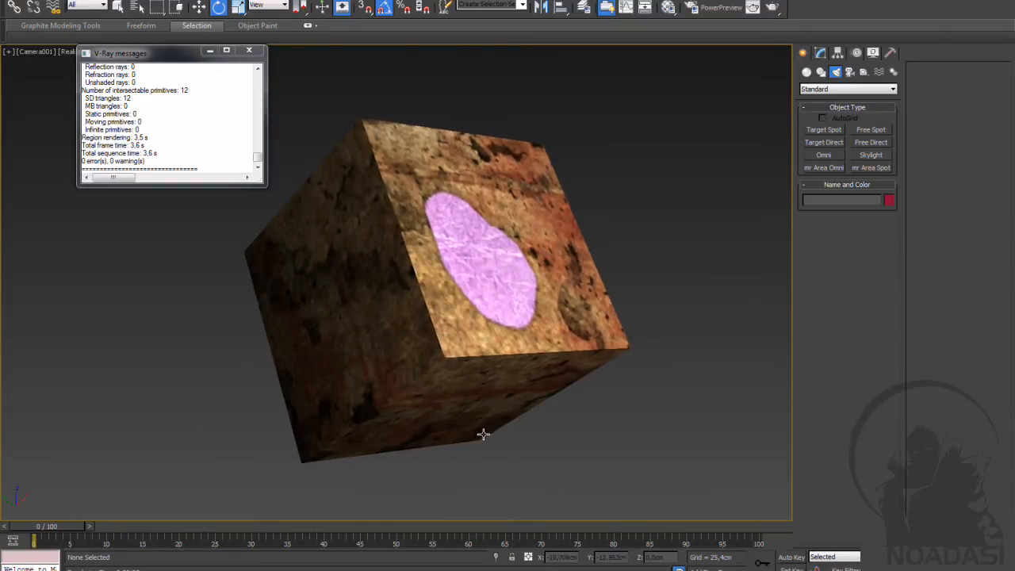
Step: Change to a perspective view facing the box's purple patch and render it to check the patch up close
key(f)
drag(444, 266, 475, 333)
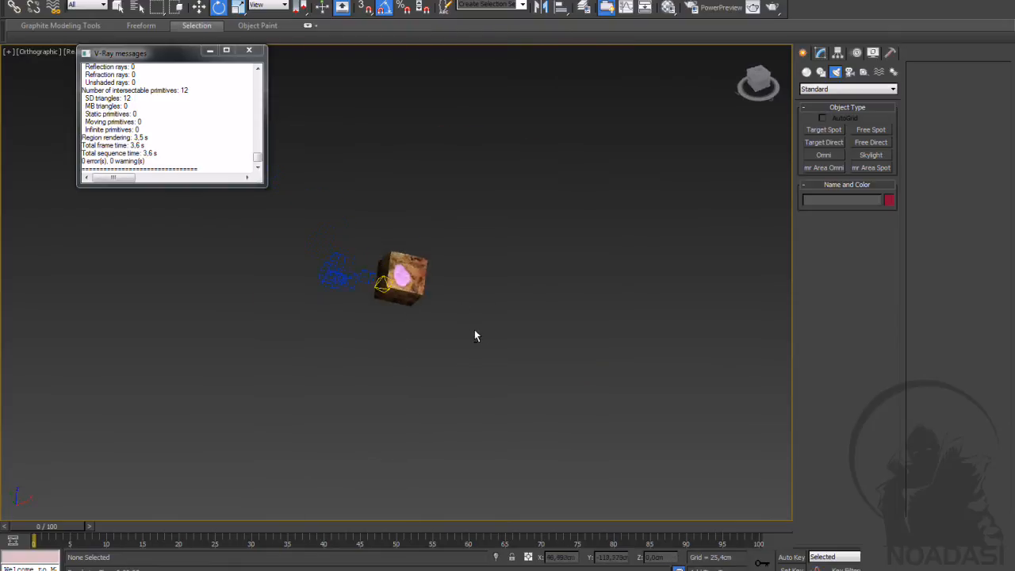
scroll(472, 331, up, 7)
scroll(517, 248, down, 1)
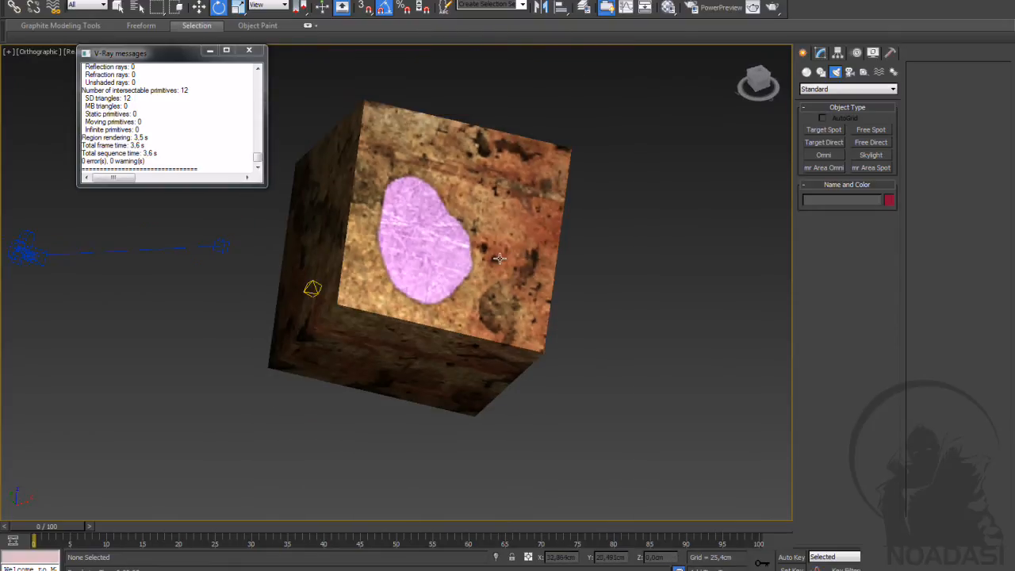
key(p)
click(567, 222)
drag(564, 256, 538, 296)
scroll(538, 296, down, 2)
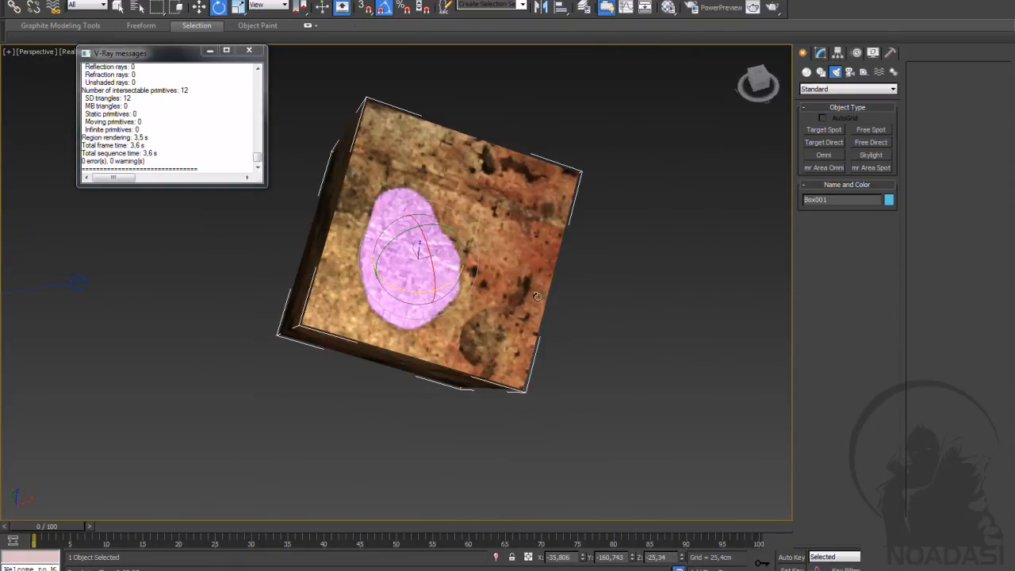
scroll(517, 295, up, 4)
scroll(517, 300, down, 2)
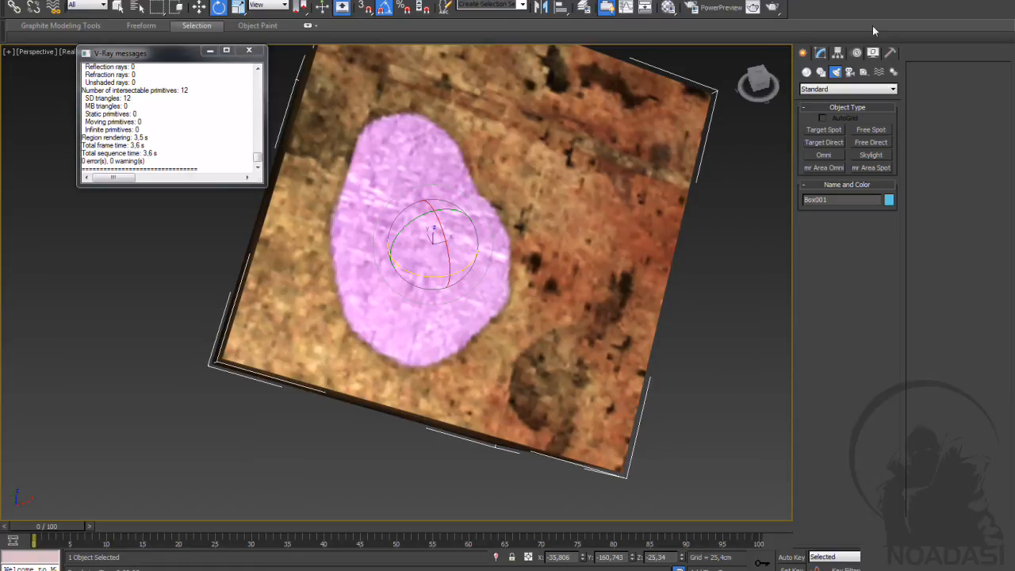
click(779, 8)
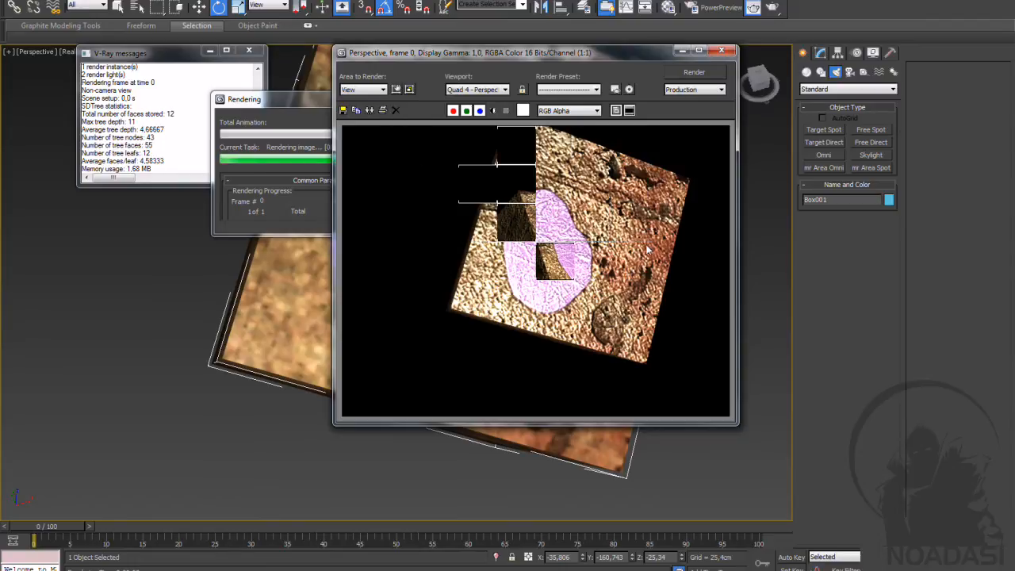
click(722, 50)
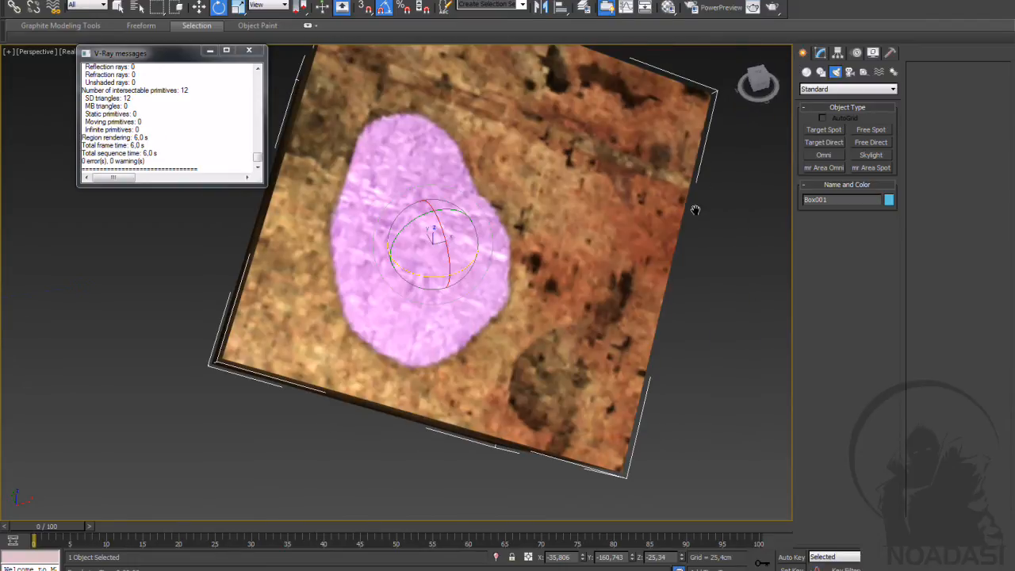
Step: Set the multiplier of the omni light Omni001 to 1.0
scroll(521, 297, down, 5)
click(300, 338)
click(297, 342)
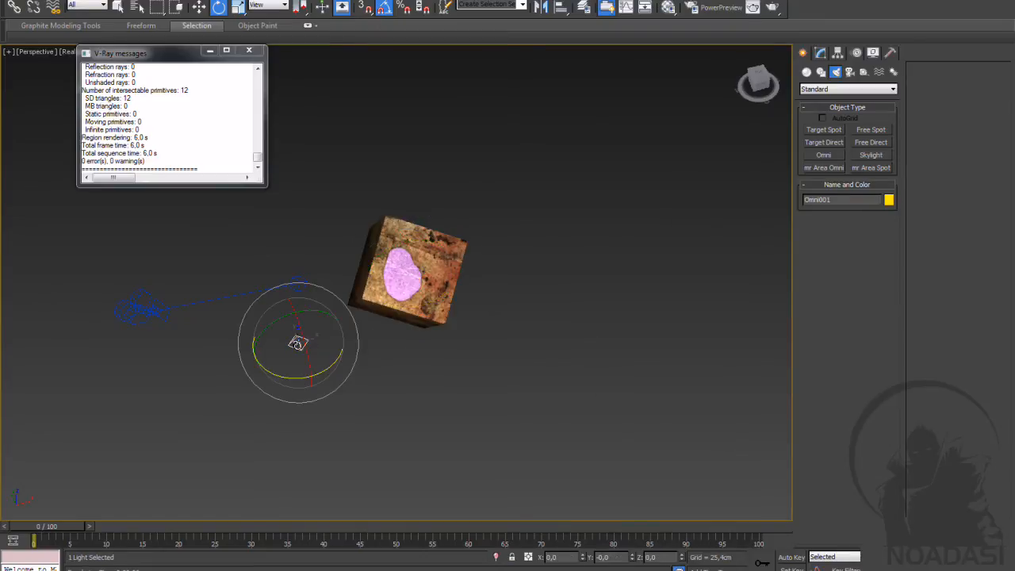
click(822, 53)
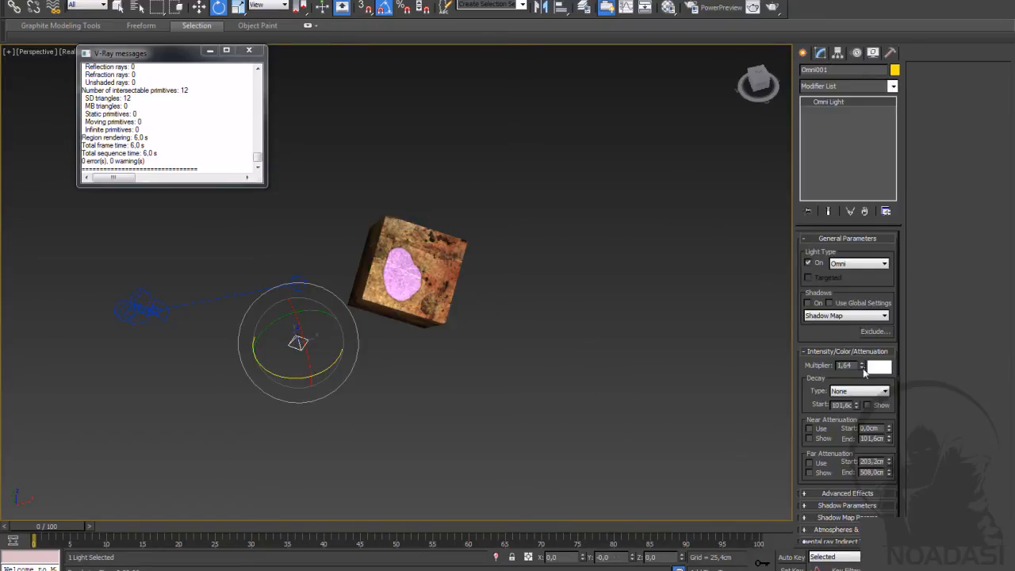
double_click(846, 366)
text(0)
key(Return)
Step: Render the perspective view of the box to check the patch under the changed omni light
scroll(480, 304, up, 3)
scroll(481, 305, down, 1)
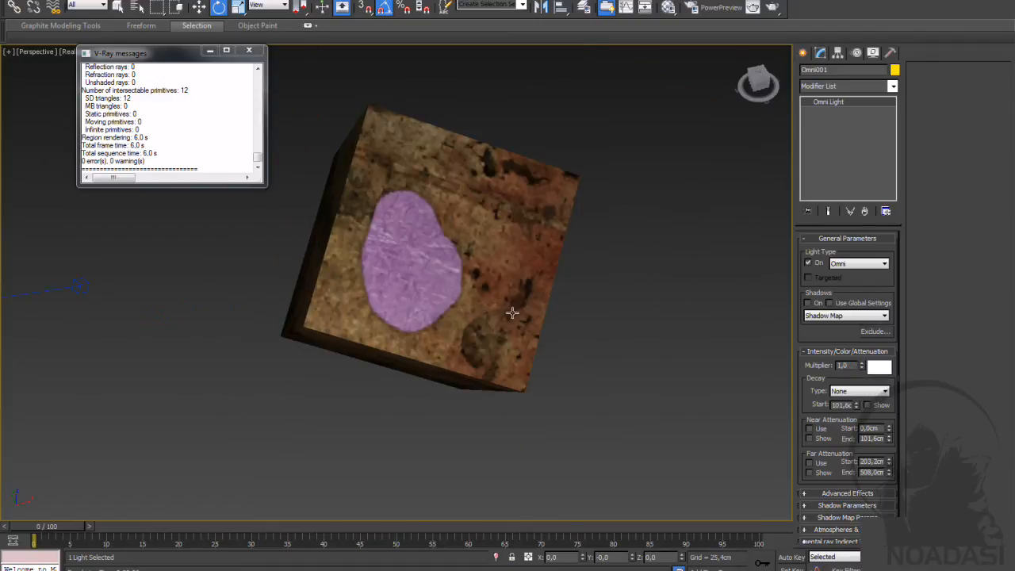
drag(543, 287, 574, 261)
click(772, 7)
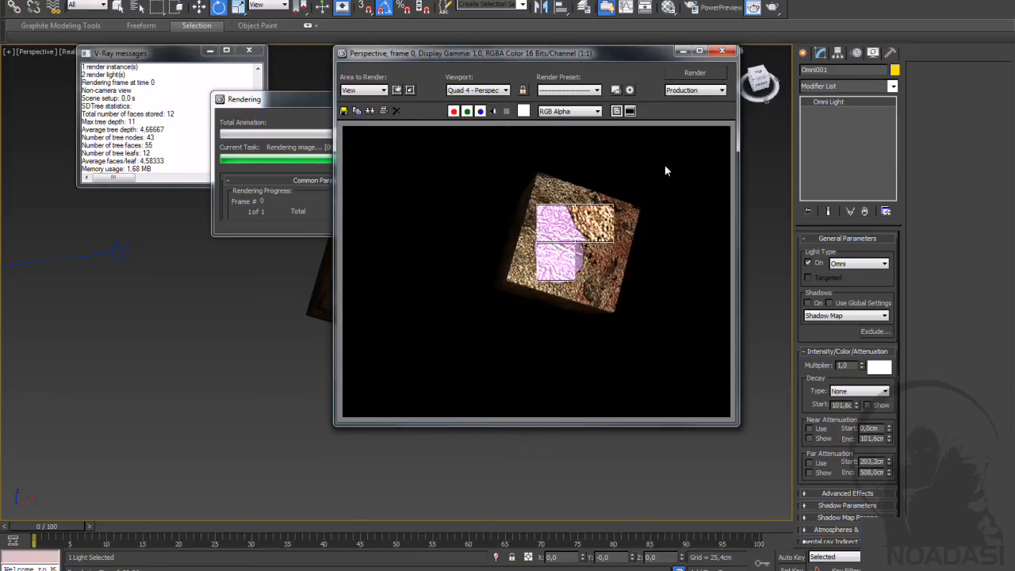
click(722, 51)
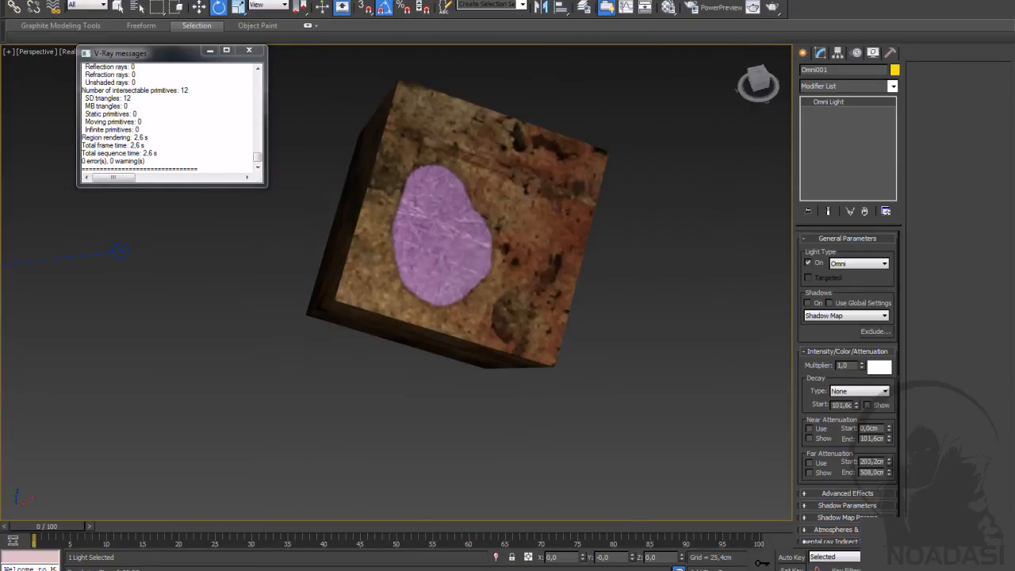
Step: Set the Bump amount of the box's Material #25 to 15 in the Material Editor
click(668, 7)
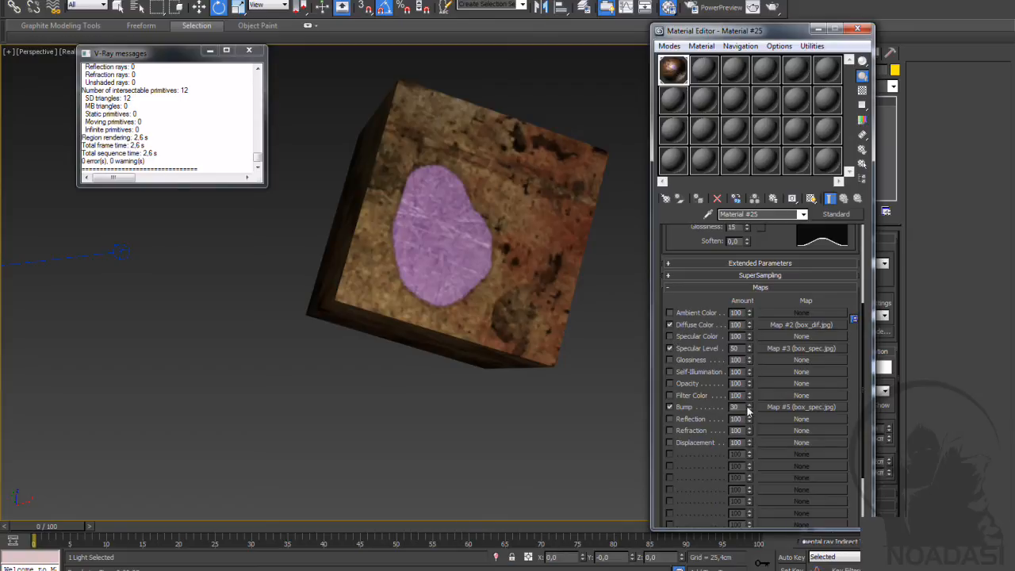
drag(740, 407, 705, 410)
text(15)
key(Return)
Step: Render the perspective view to check the changed bump strength, and close the render and the Material Editor
click(772, 8)
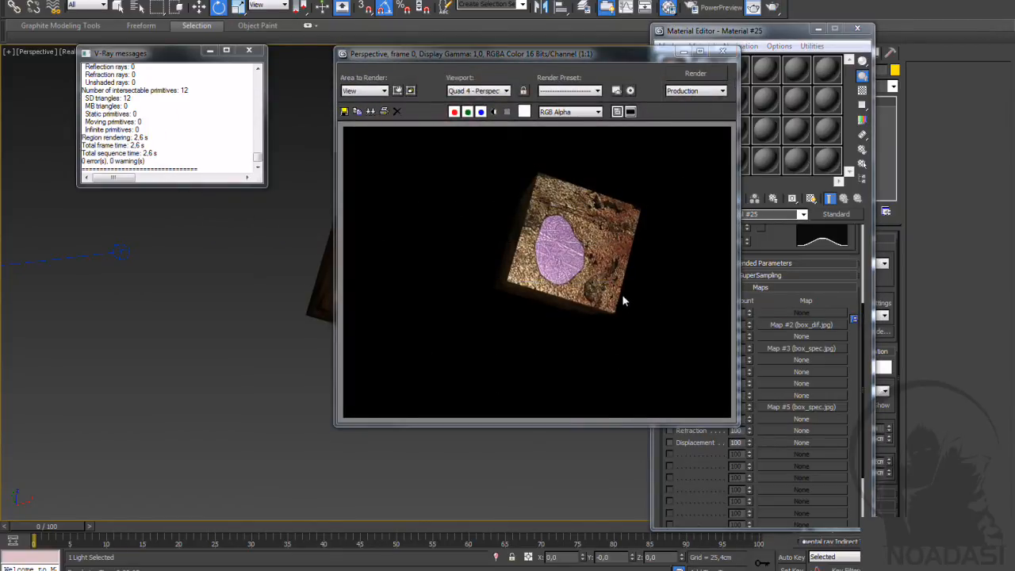
scroll(621, 292, up, 2)
scroll(628, 308, down, 2)
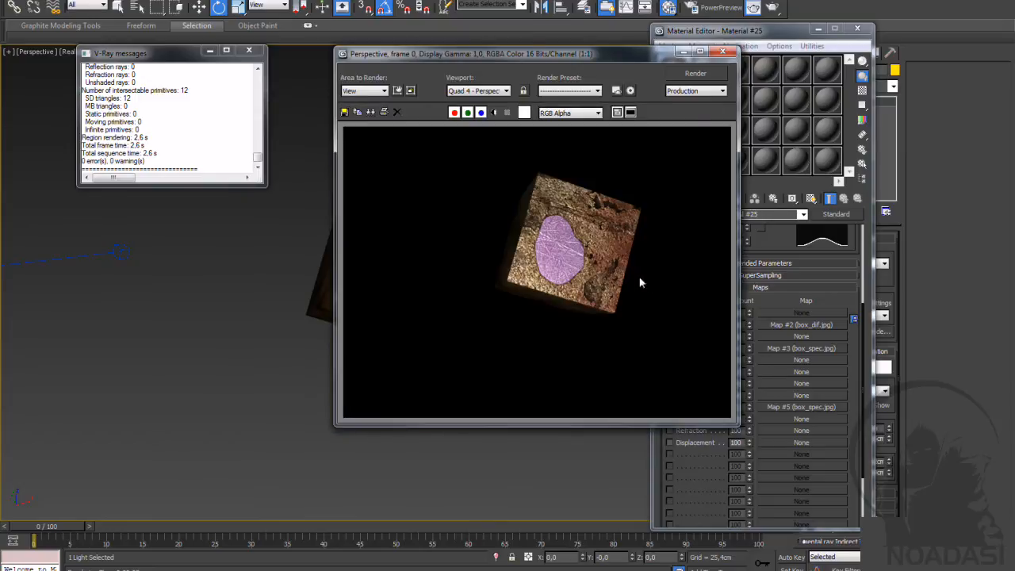
click(723, 52)
click(860, 29)
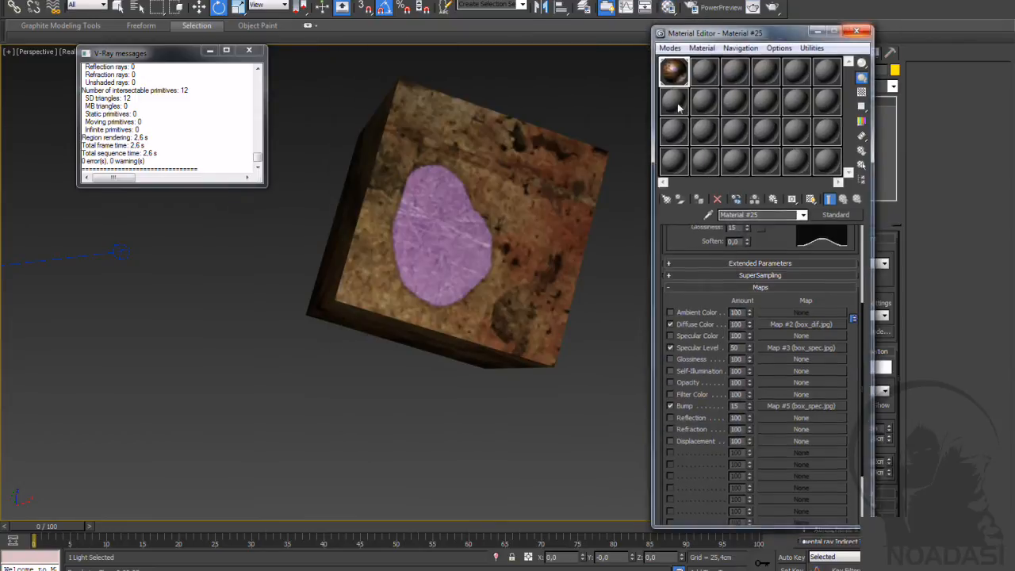
Step: Examine the textured box and its patch from several angles in the perspective view
scroll(527, 230, up, 4)
scroll(526, 230, down, 8)
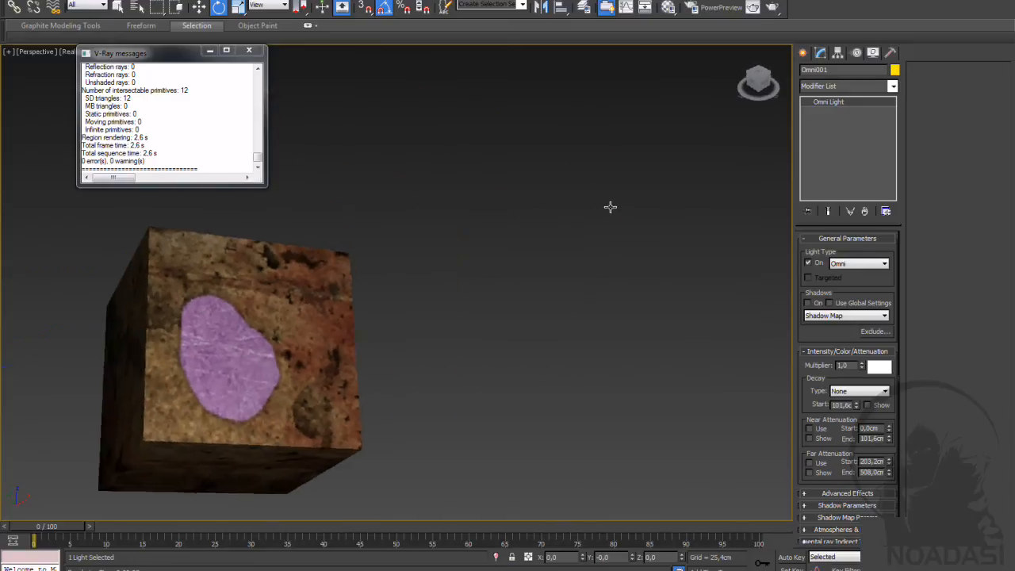
drag(462, 278, 559, 236)
drag(498, 245, 492, 265)
drag(515, 174, 515, 238)
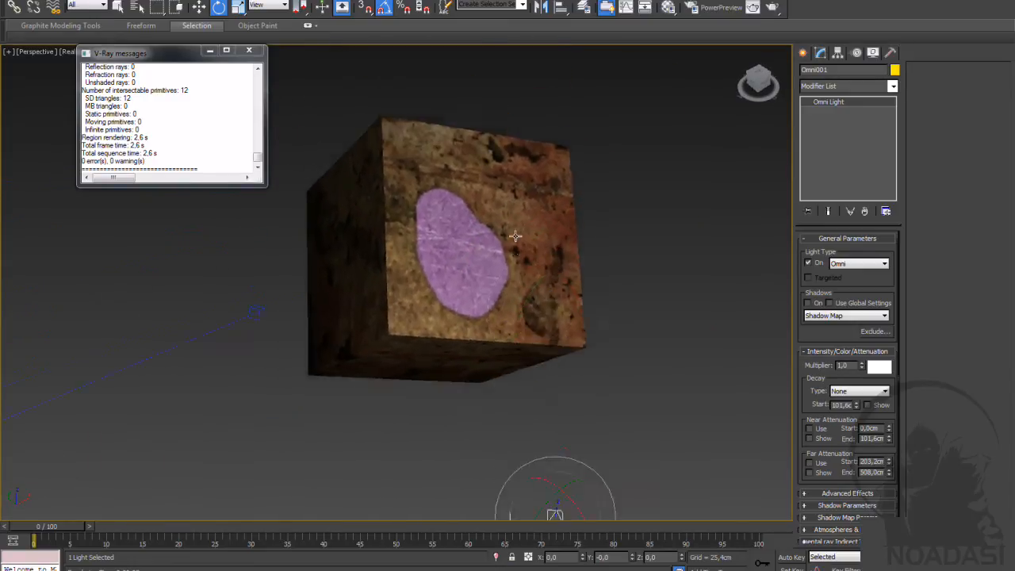
scroll(524, 237, up, 3)
click(583, 208)
scroll(619, 249, down, 3)
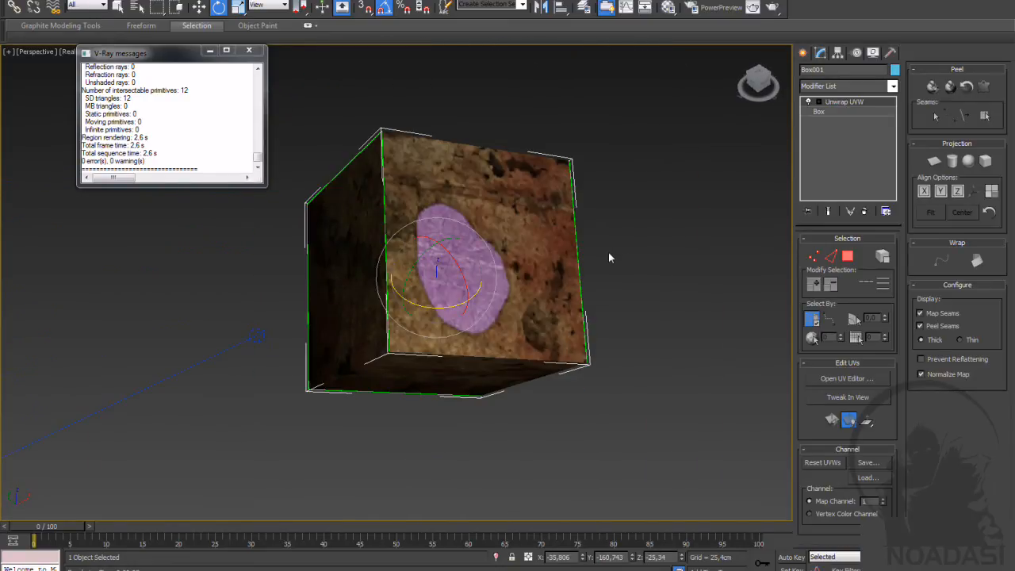
drag(597, 245, 576, 250)
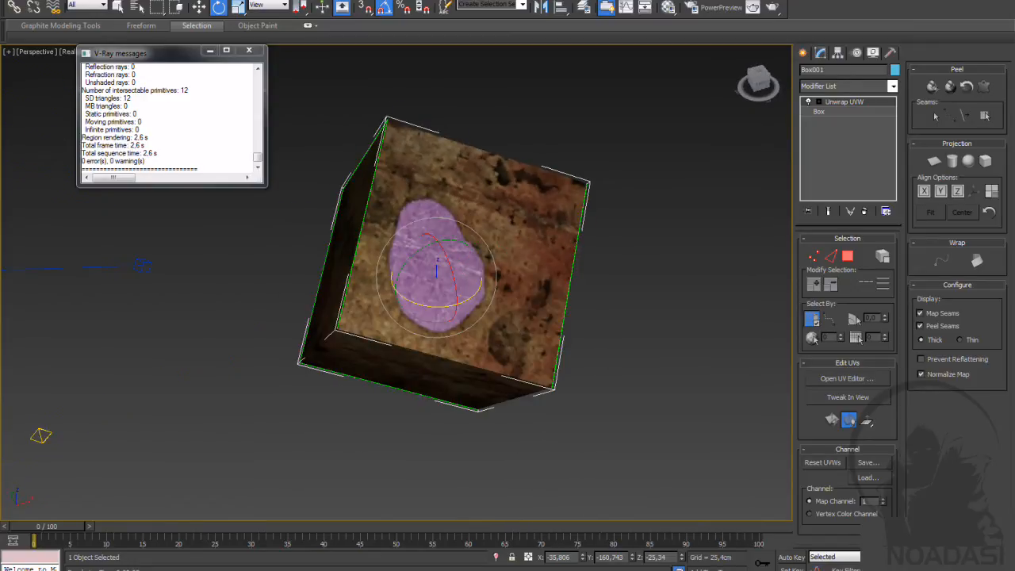
Step: Switch to Photoshop, expand the dif map group and show the UV layout overlay in Layer 0 around the patch
key(alt+Tab)
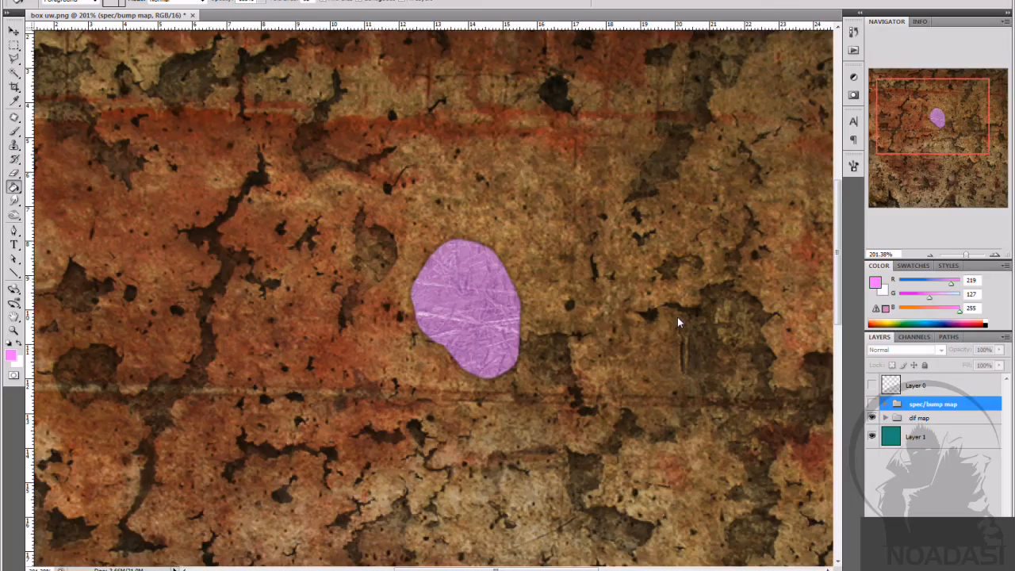
click(872, 403)
click(872, 404)
click(885, 418)
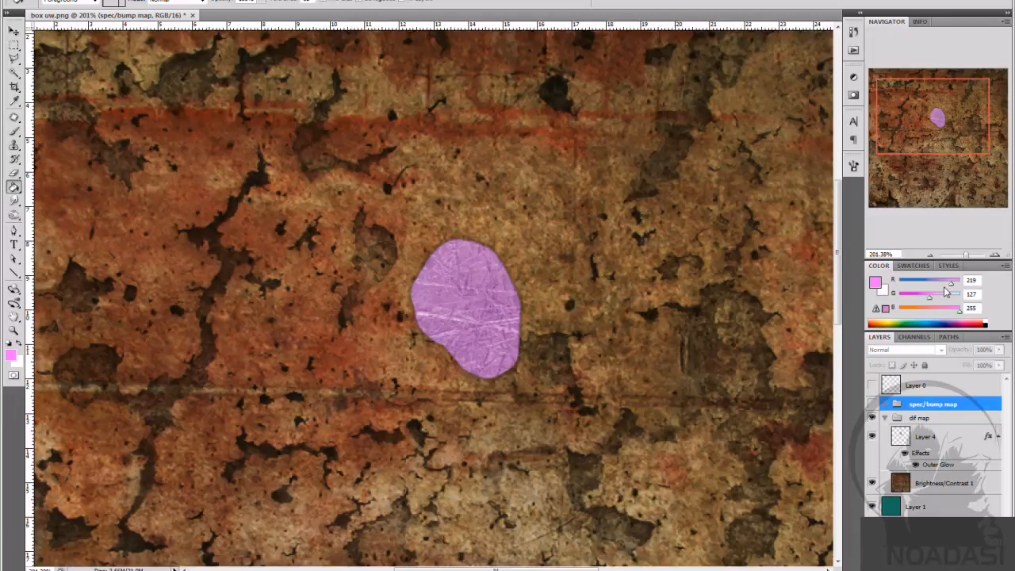
click(872, 385)
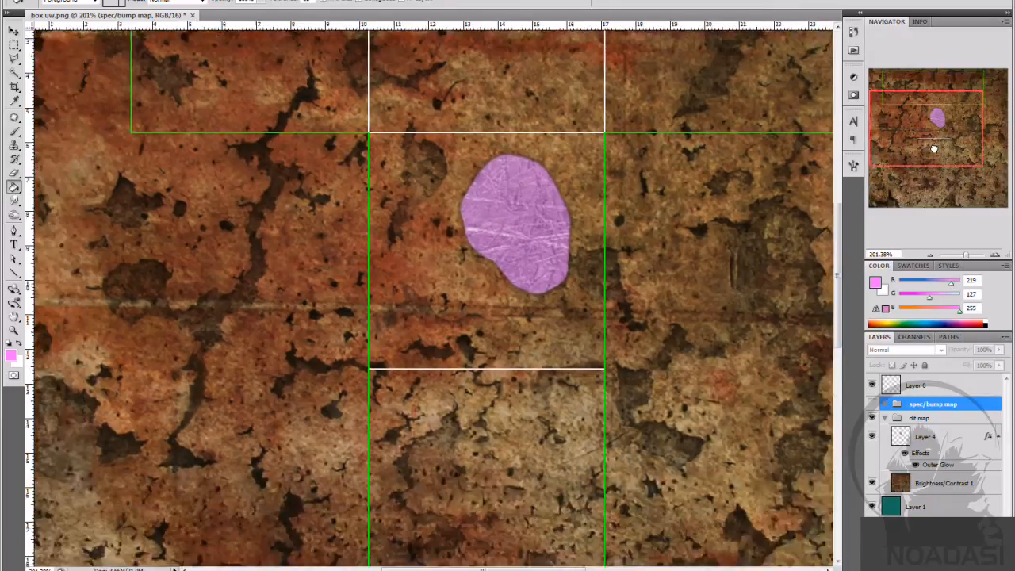
drag(941, 131, 936, 143)
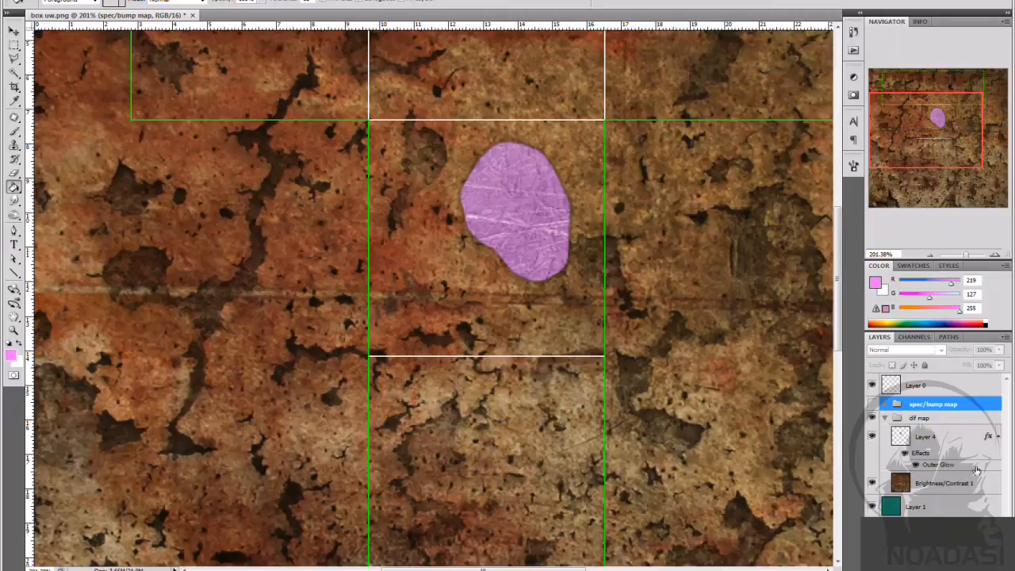
Step: Add a new layer beneath the purple patch's Layer 4 and paint a white area around the patch with the Brush
click(930, 443)
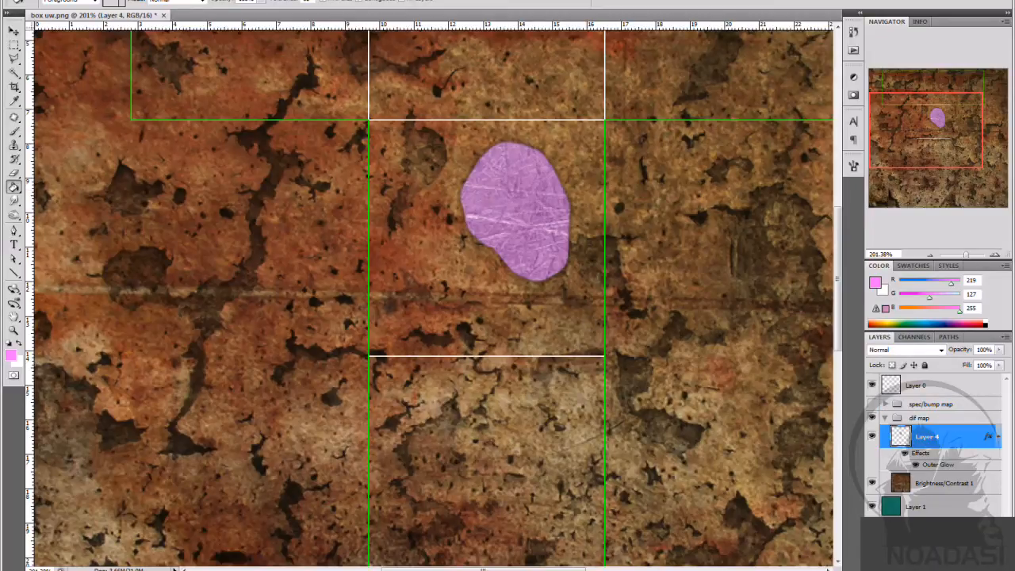
click(14, 130)
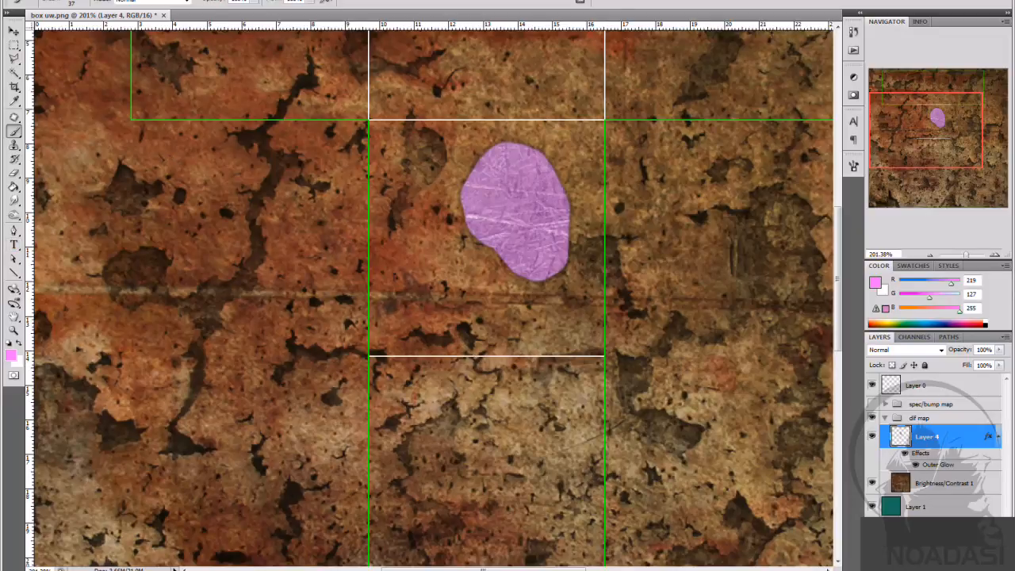
click(983, 564)
drag(946, 445, 946, 494)
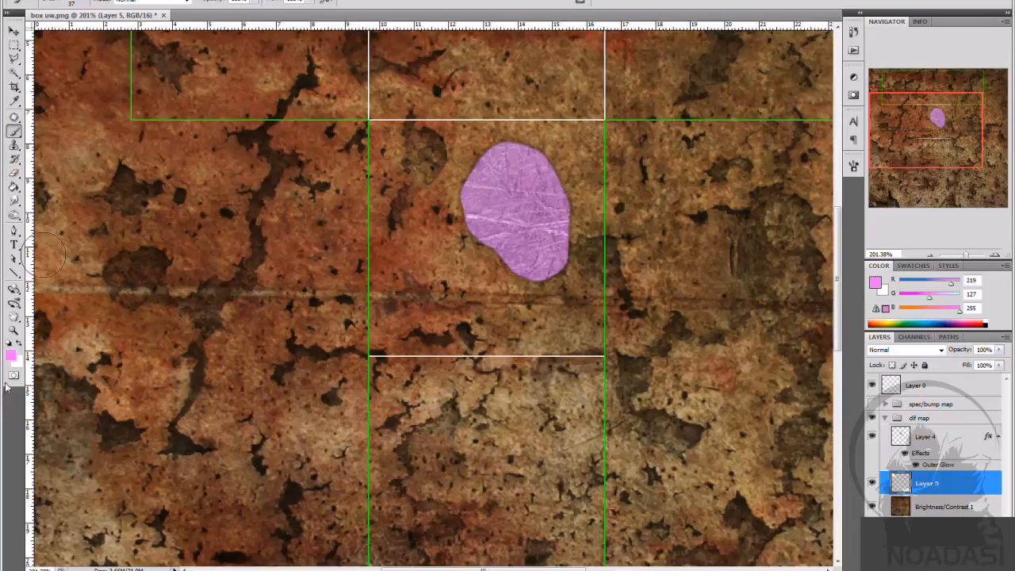
click(20, 346)
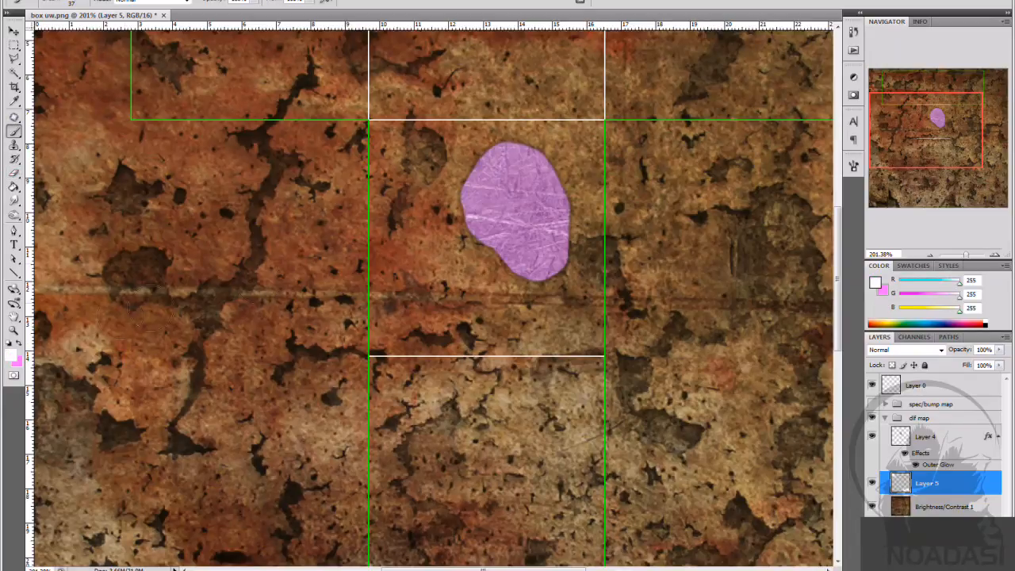
mouse_move(480, 155)
mouse_down()
mouse_move(585, 171)
mouse_move(476, 153)
mouse_move(438, 203)
mouse_move(471, 219)
mouse_move(491, 268)
mouse_move(450, 251)
mouse_move(548, 278)
mouse_move(561, 224)
mouse_move(568, 283)
mouse_move(510, 288)
mouse_move(439, 252)
mouse_move(433, 228)
mouse_move(447, 182)
mouse_up()
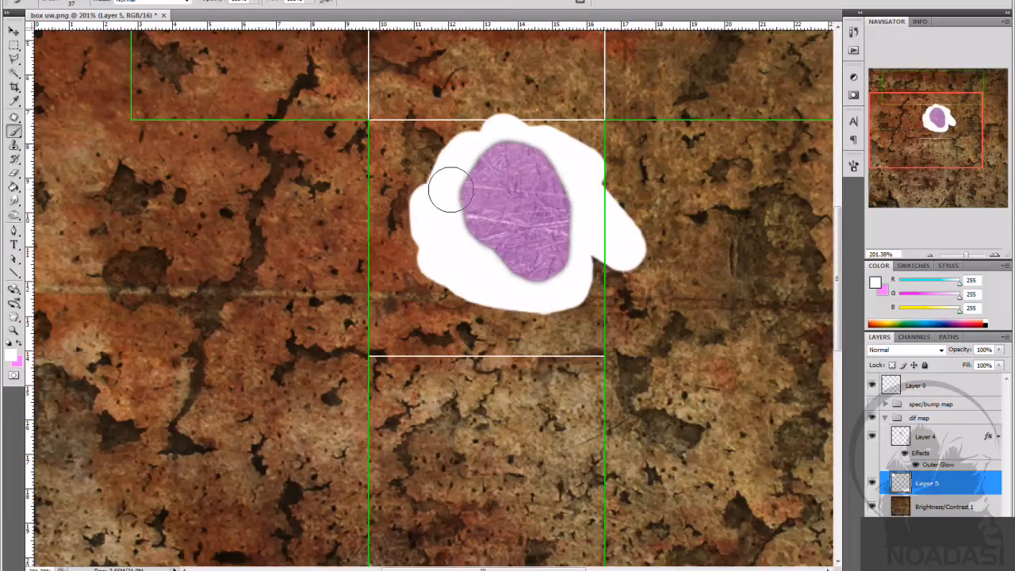
Step: Trim the outline of the white area around the purple patch with a 34 px Eraser at 81% hardness
key(e)
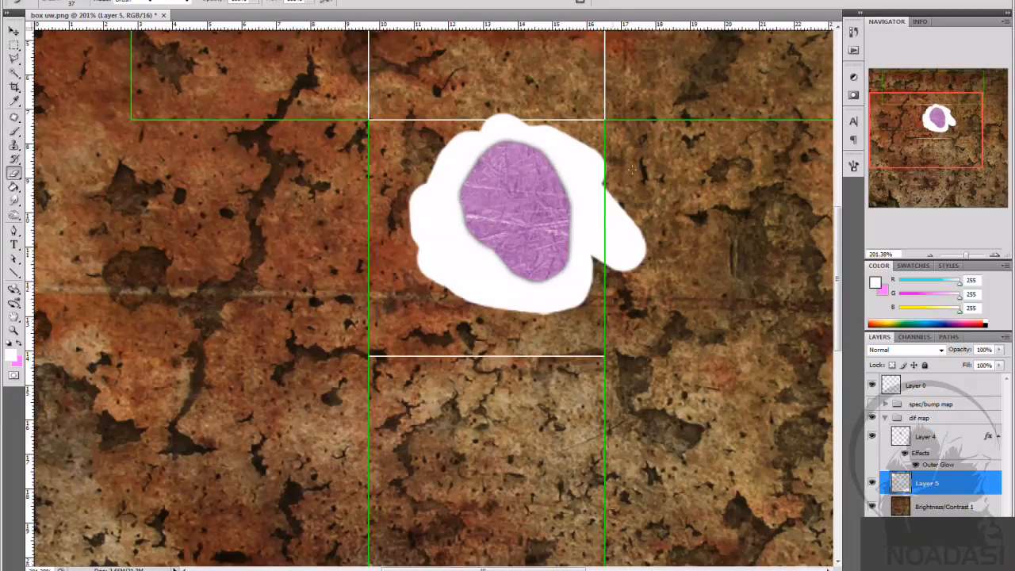
click(79, 4)
mouse_move(132, 77)
mouse_down()
mouse_move(152, 77)
mouse_move(113, 76)
mouse_up()
drag(104, 33, 72, 36)
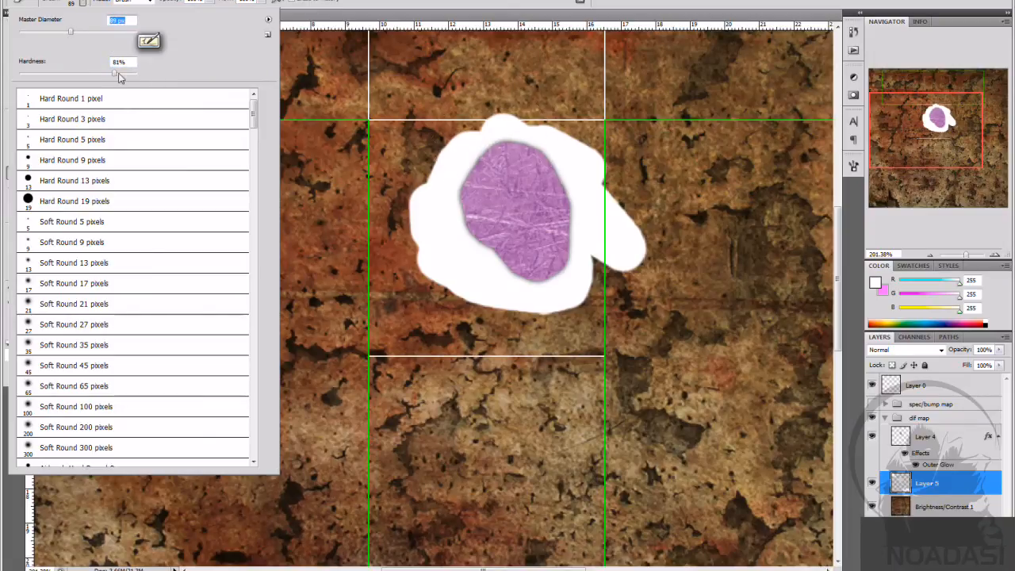
click(45, 34)
mouse_move(454, 139)
mouse_down()
mouse_move(494, 97)
mouse_move(546, 111)
mouse_move(617, 157)
mouse_up()
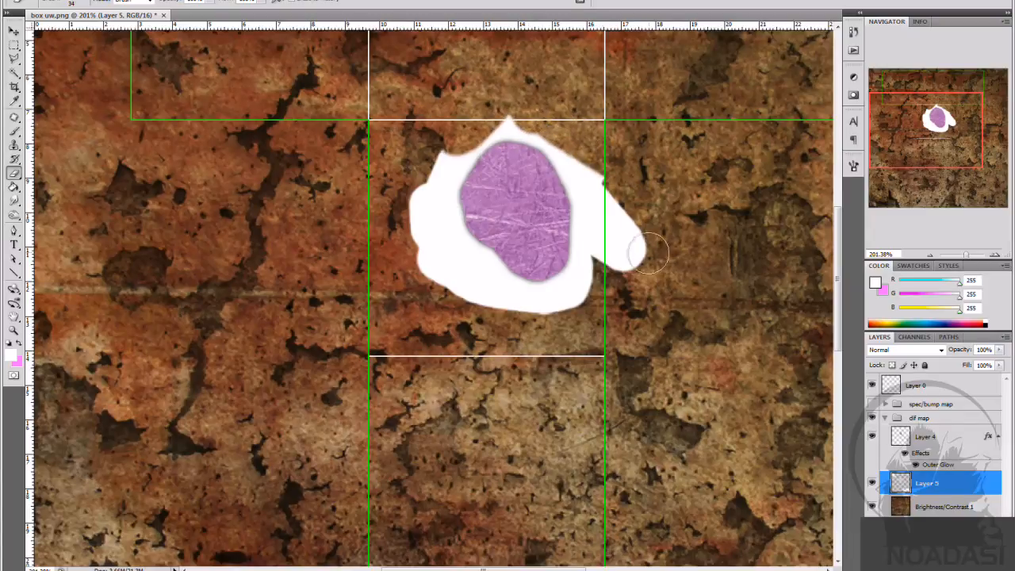
mouse_move(612, 238)
mouse_down()
mouse_move(636, 164)
mouse_move(636, 278)
mouse_up()
mouse_move(438, 208)
mouse_down()
mouse_move(420, 150)
mouse_move(411, 268)
mouse_move(423, 269)
mouse_move(410, 219)
mouse_move(434, 283)
mouse_move(451, 295)
mouse_move(488, 293)
mouse_move(575, 322)
mouse_up()
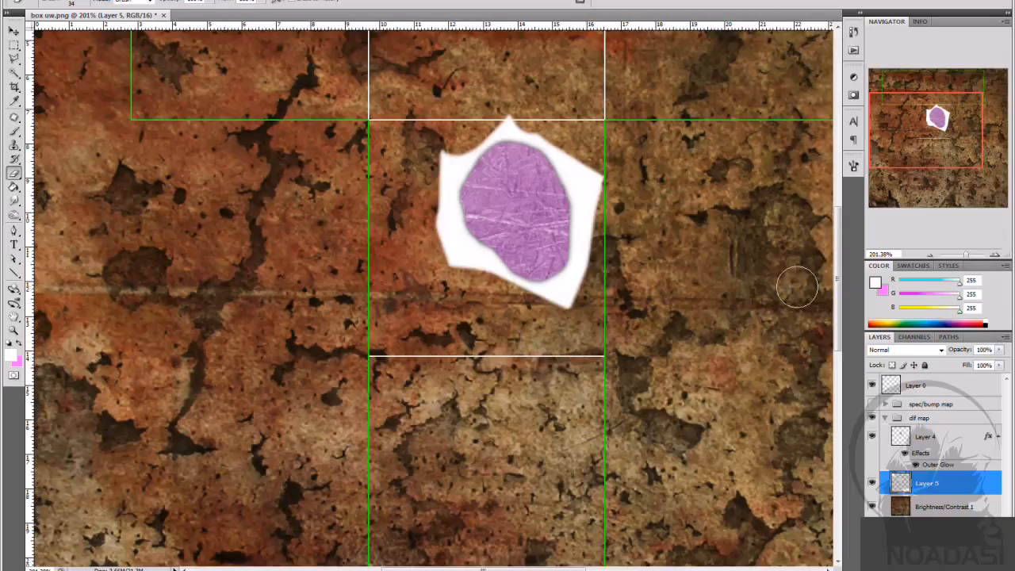
mouse_move(591, 246)
mouse_down()
mouse_move(522, 141)
mouse_move(470, 107)
mouse_move(583, 168)
mouse_move(603, 192)
mouse_up()
Step: Paint more white along the lower-left side of the patch on Layer 5
key(b)
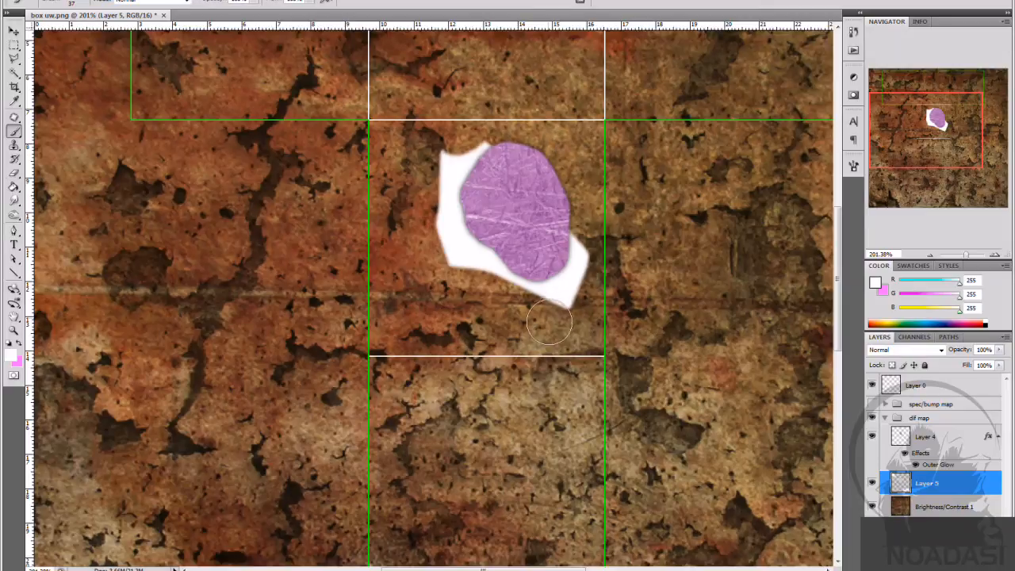
click(548, 314)
mouse_move(547, 314)
mouse_down()
mouse_move(463, 286)
mouse_move(441, 240)
mouse_move(514, 295)
mouse_up()
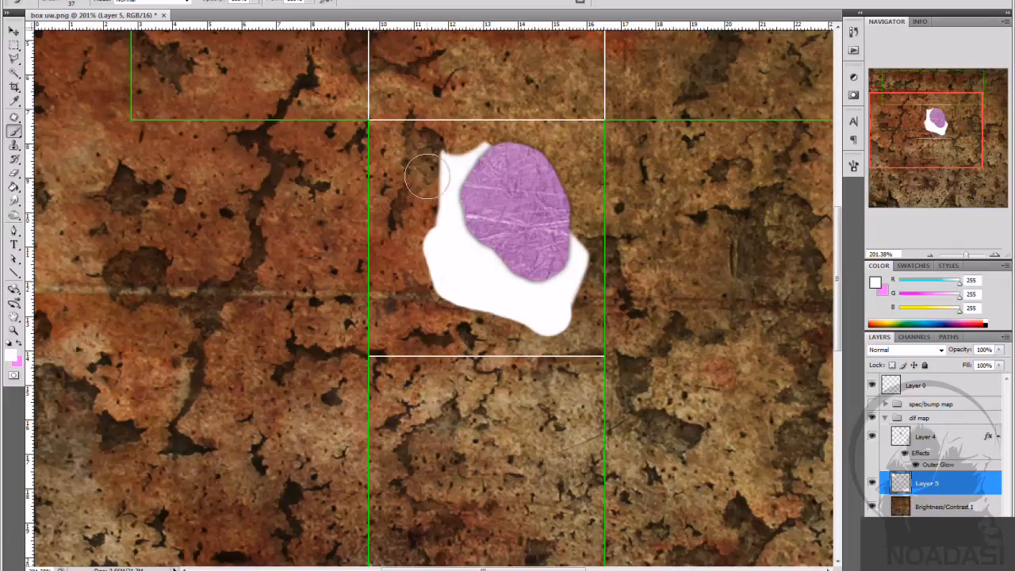
Step: Increase the Eraser's hardness and cut the white shape's edges into a straight-sided, angular outline
key(e)
click(81, 3)
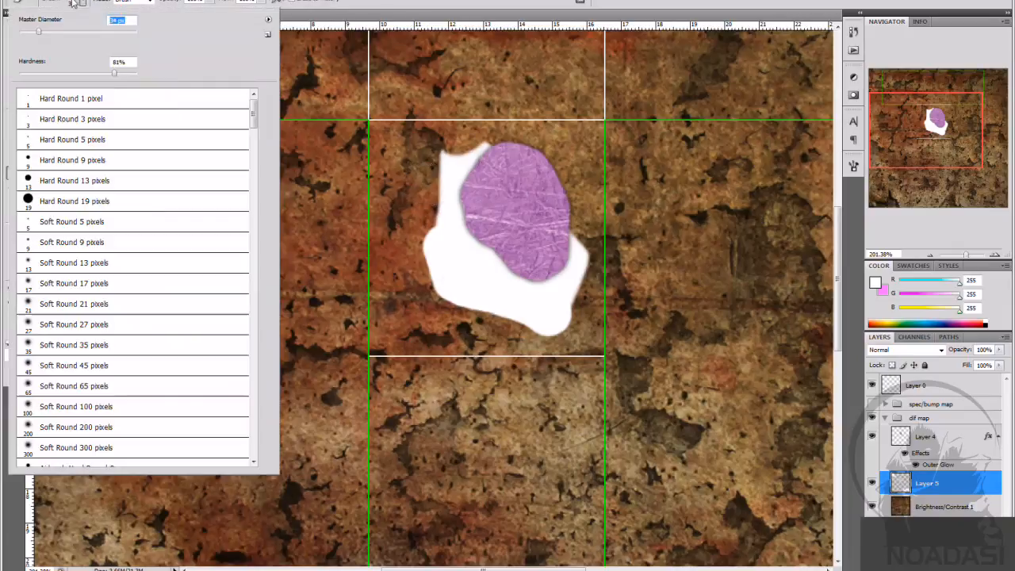
drag(115, 75, 144, 85)
click(500, 4)
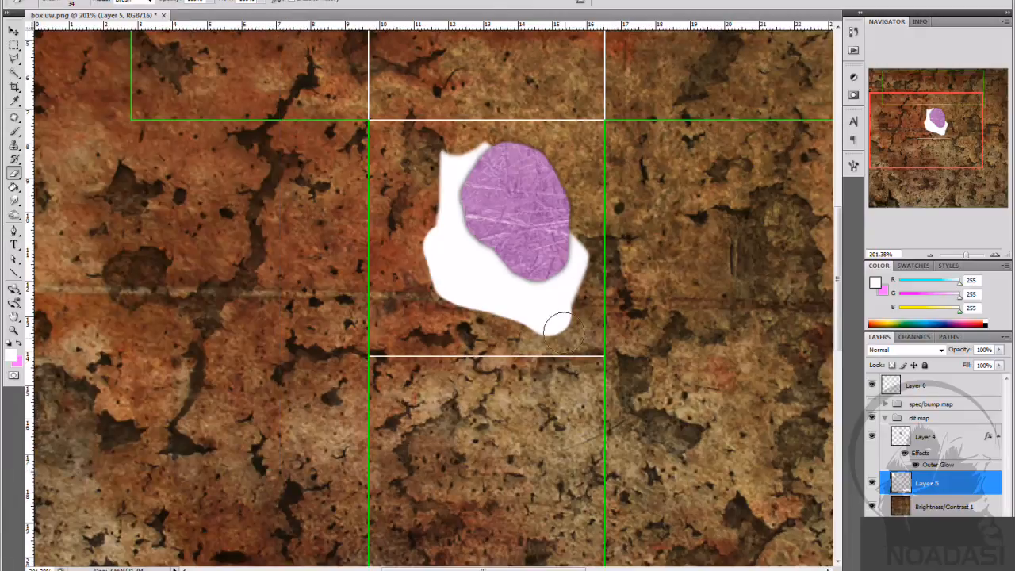
mouse_move(569, 337)
mouse_down()
mouse_move(408, 297)
mouse_move(516, 318)
mouse_move(591, 317)
mouse_up()
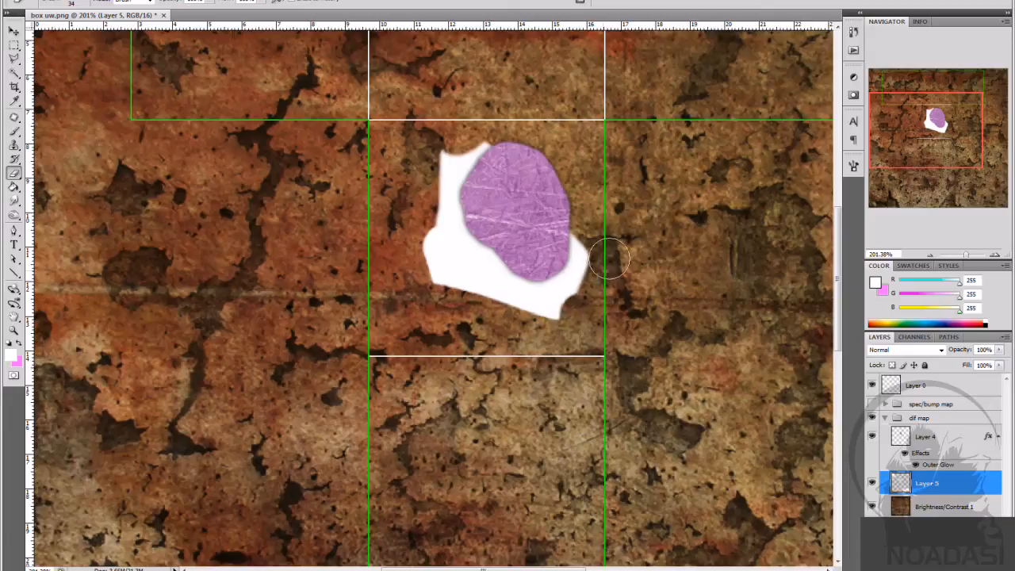
drag(441, 138, 506, 120)
mouse_move(451, 142)
mouse_down()
mouse_move(428, 164)
mouse_move(419, 230)
mouse_move(385, 285)
mouse_up()
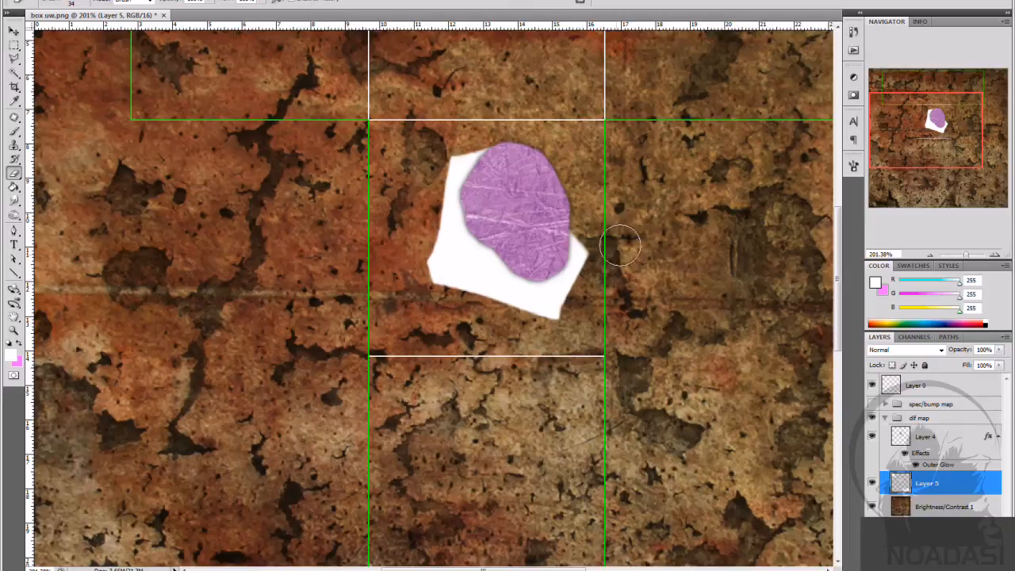
drag(611, 262, 559, 185)
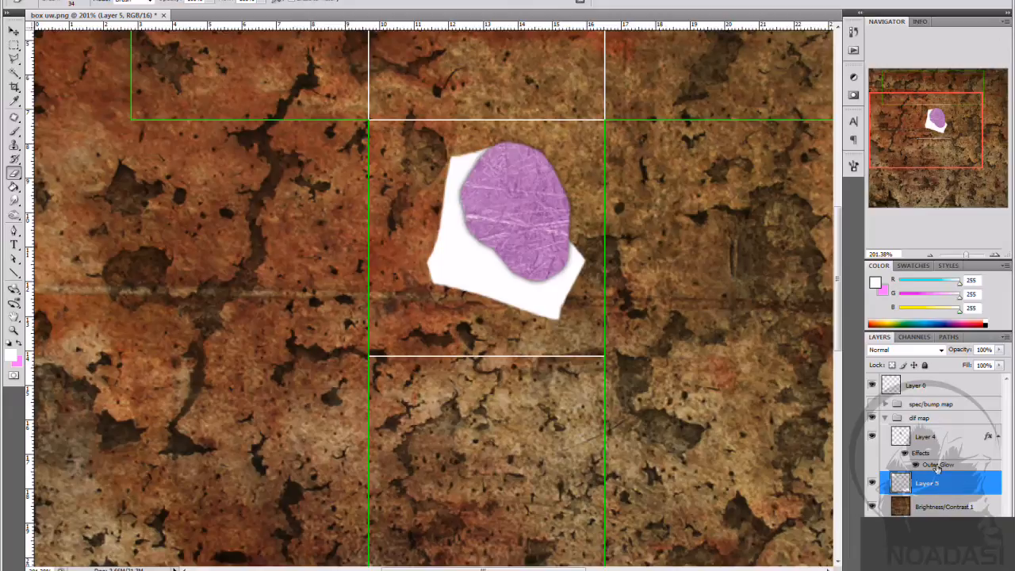
Step: Add an Outer Glow to the white shape's Layer 5 with dark grey colour #40403f and the Multiply blend mode
key(h)
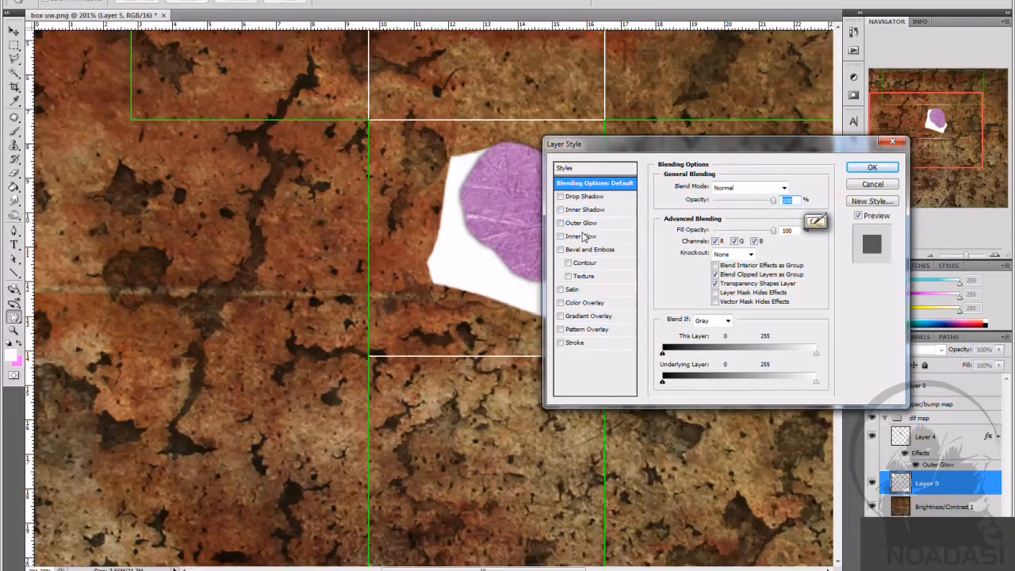
click(588, 224)
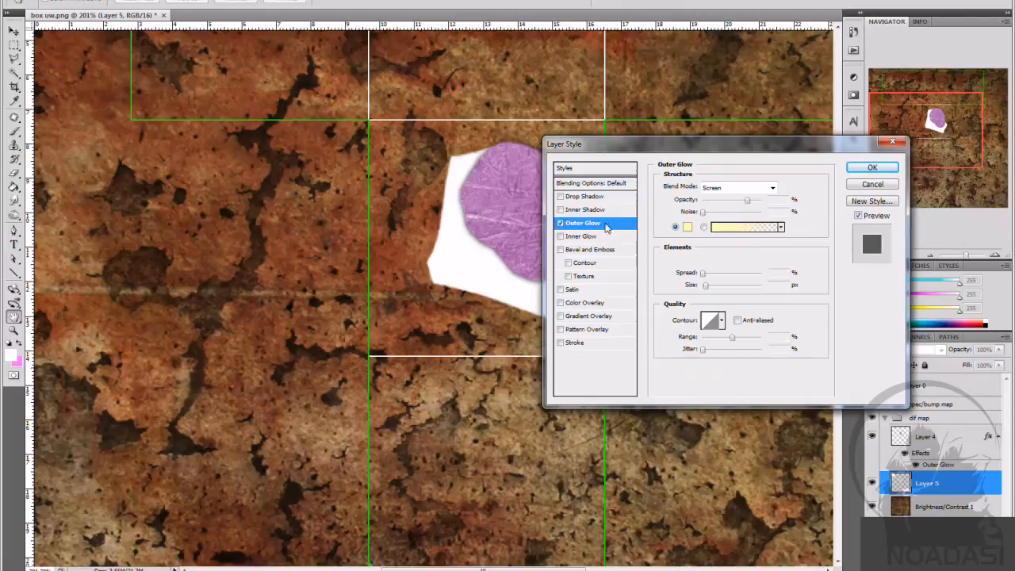
click(687, 228)
click(432, 357)
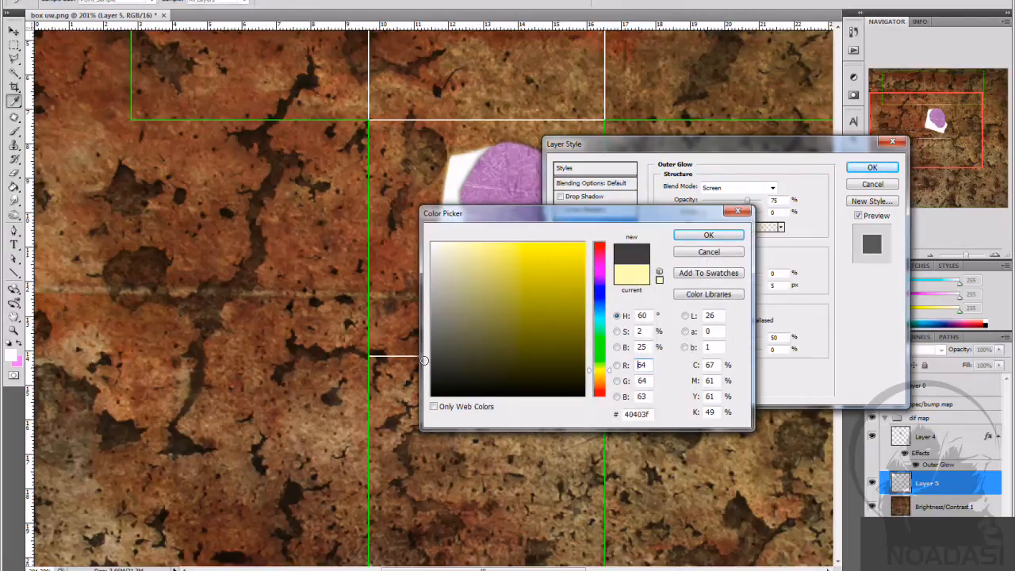
click(731, 237)
click(738, 188)
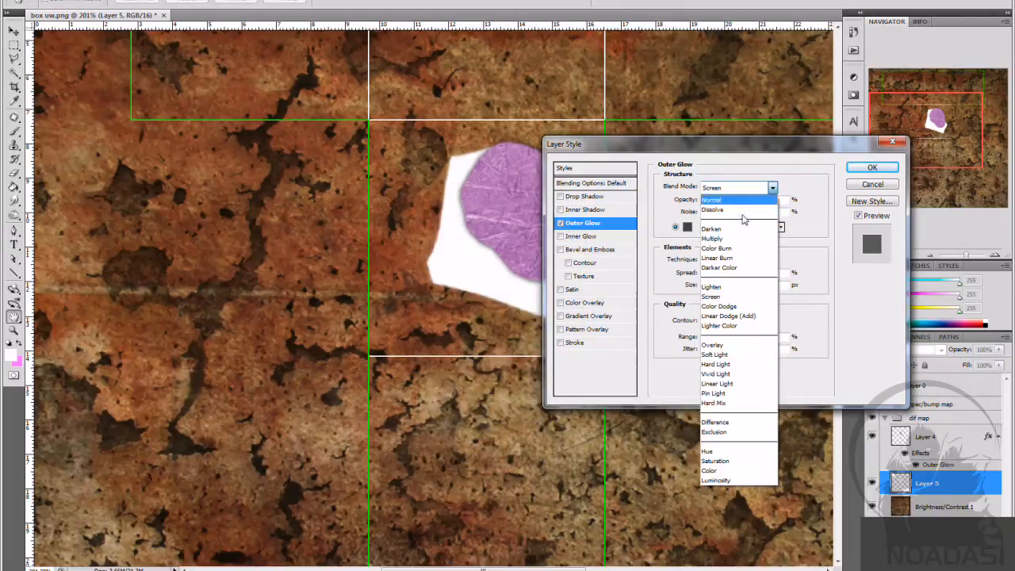
click(732, 238)
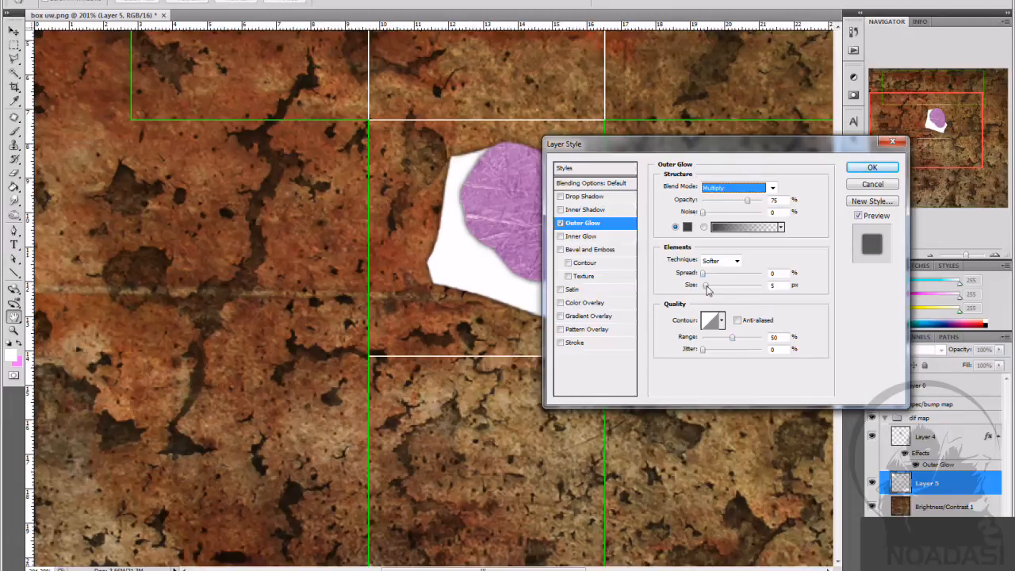
Step: Enlarge Layer 5's outer glow slightly, readjust its dark grey colour and opacity, and apply the layer style
drag(705, 285, 711, 290)
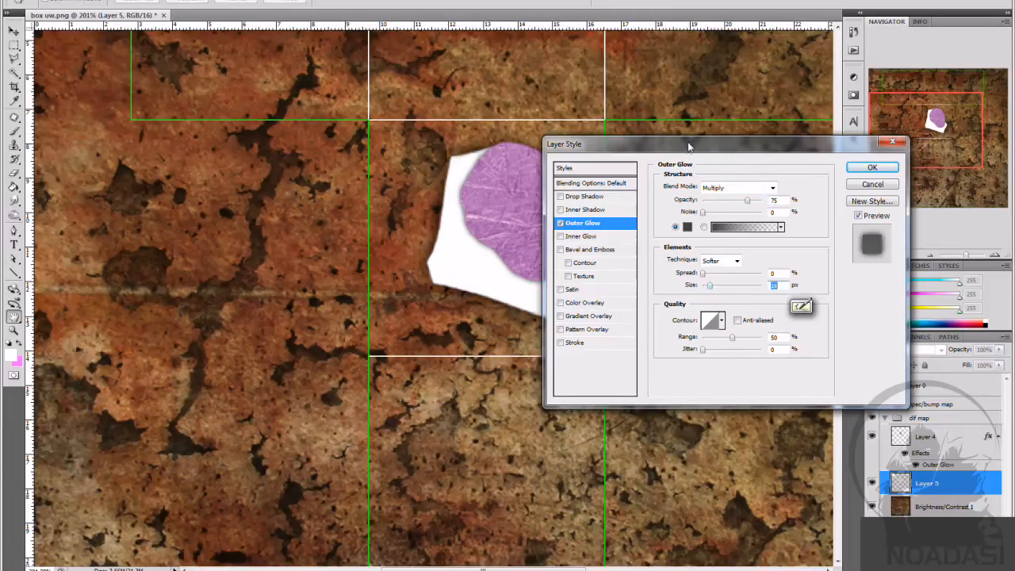
drag(690, 149, 762, 174)
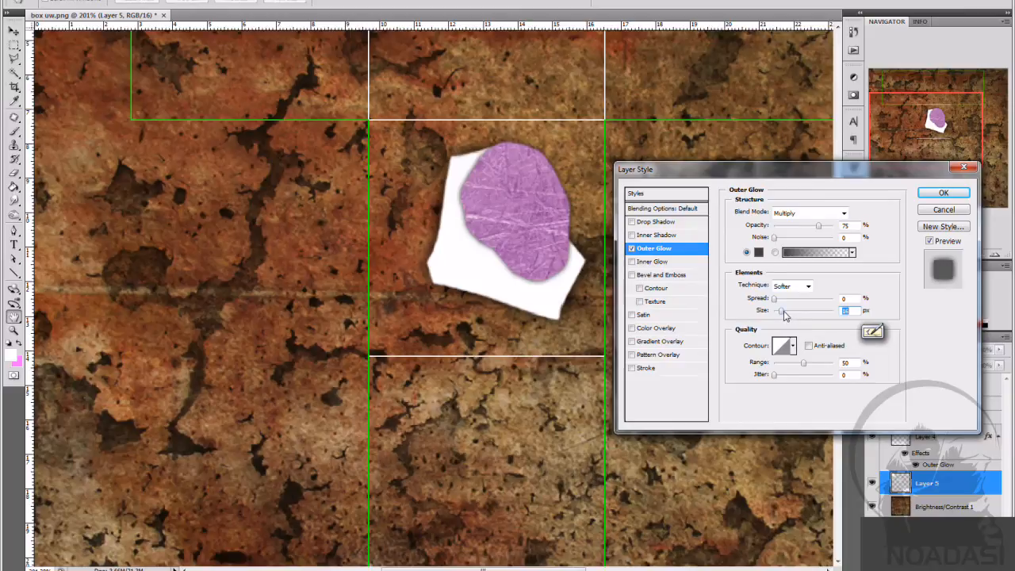
drag(783, 312, 780, 313)
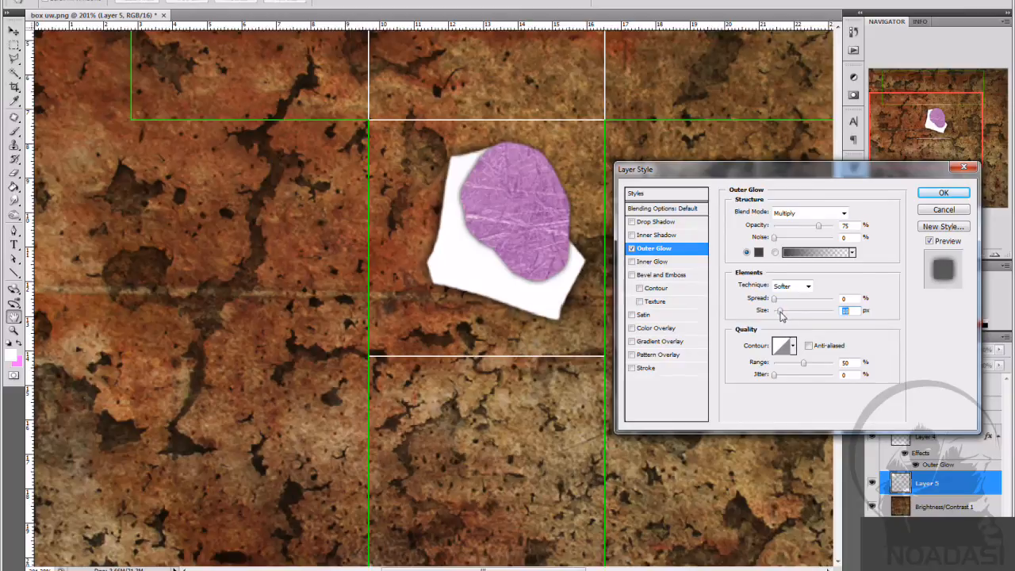
click(758, 252)
mouse_move(462, 370)
mouse_down()
mouse_move(437, 362)
mouse_move(429, 342)
mouse_move(429, 354)
mouse_up()
click(706, 237)
drag(821, 229, 823, 229)
click(944, 192)
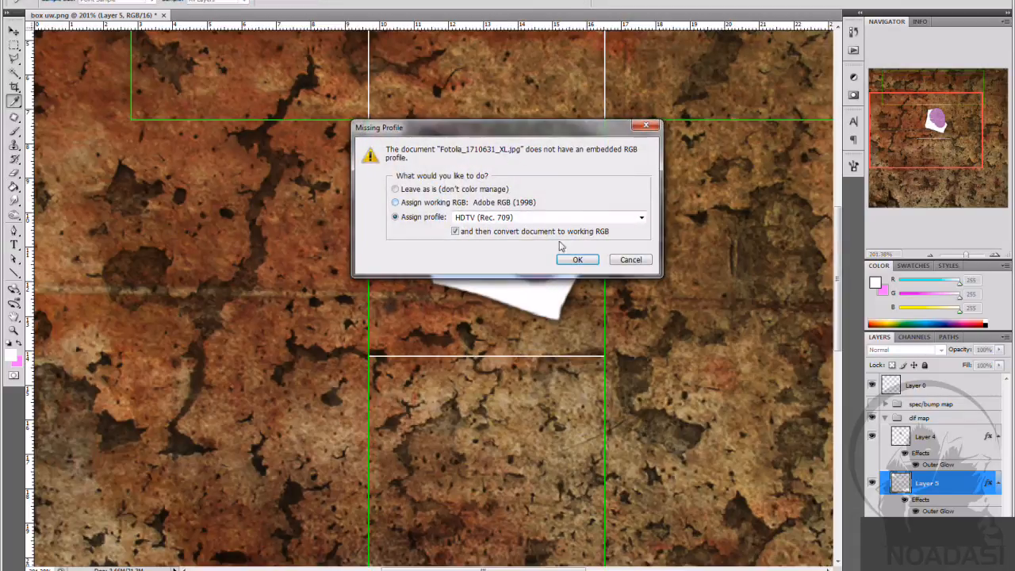
Step: Open Fotolia_1710631_XL.jpg with the HDTV (Rec. 709) profile converted to working RGB, and select a rectangular area of the fabric
click(576, 260)
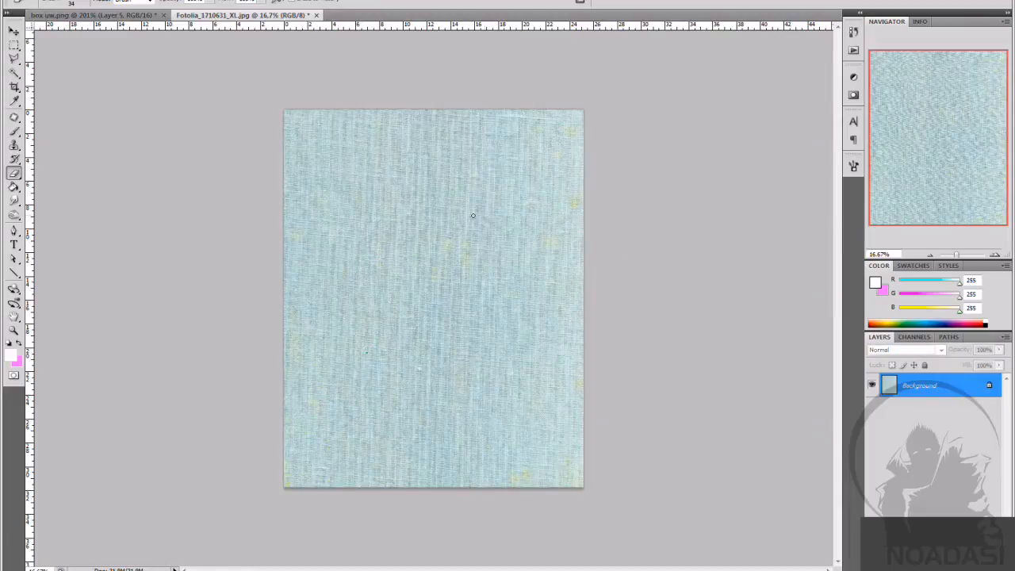
click(15, 45)
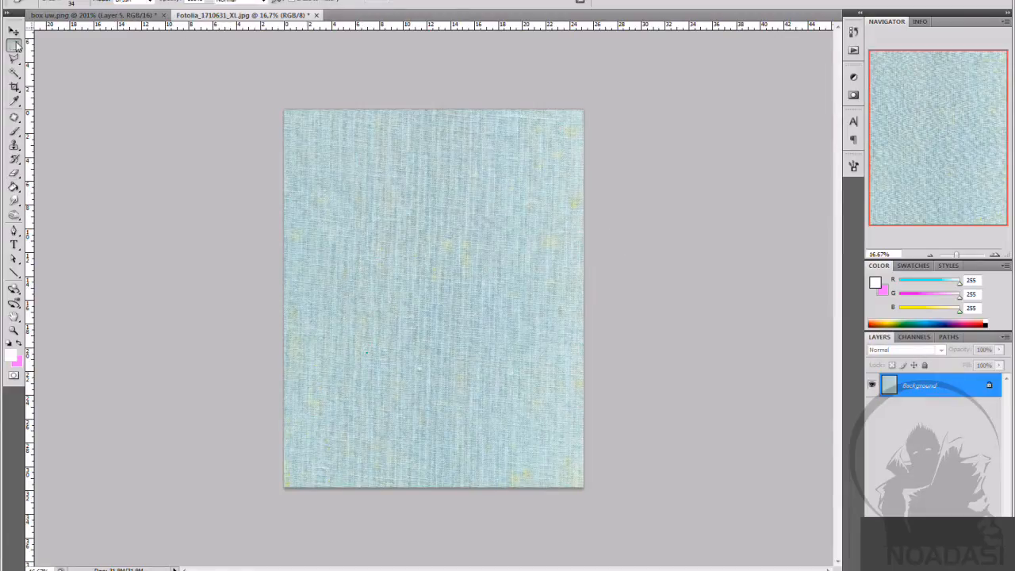
drag(399, 195, 542, 351)
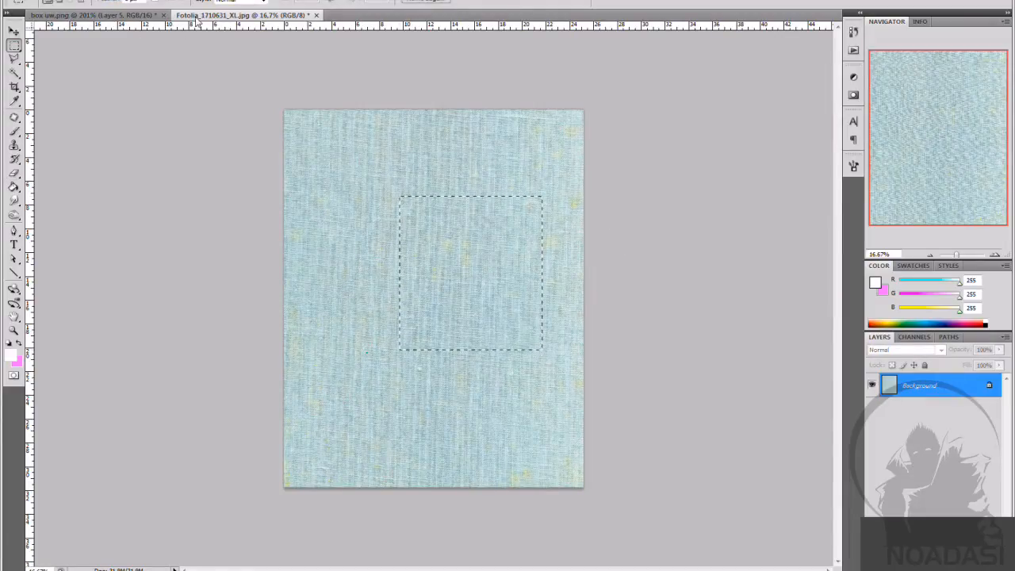
Step: Move the selected fabric piece into box uw.png as a new layer above Layer 5, and close the fabric image
drag(191, 15, 229, 68)
click(14, 33)
drag(442, 246, 485, 245)
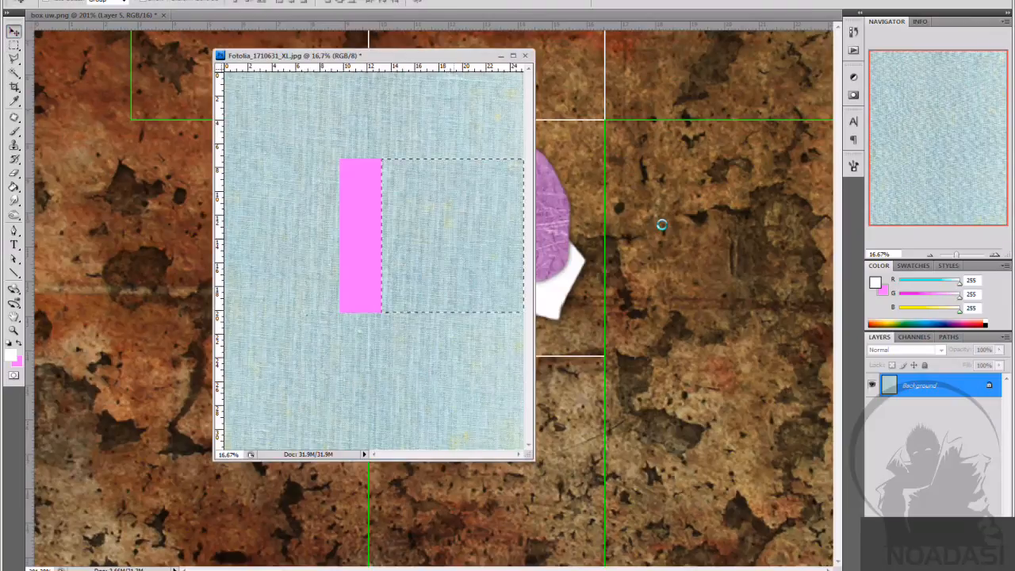
drag(663, 224, 668, 230)
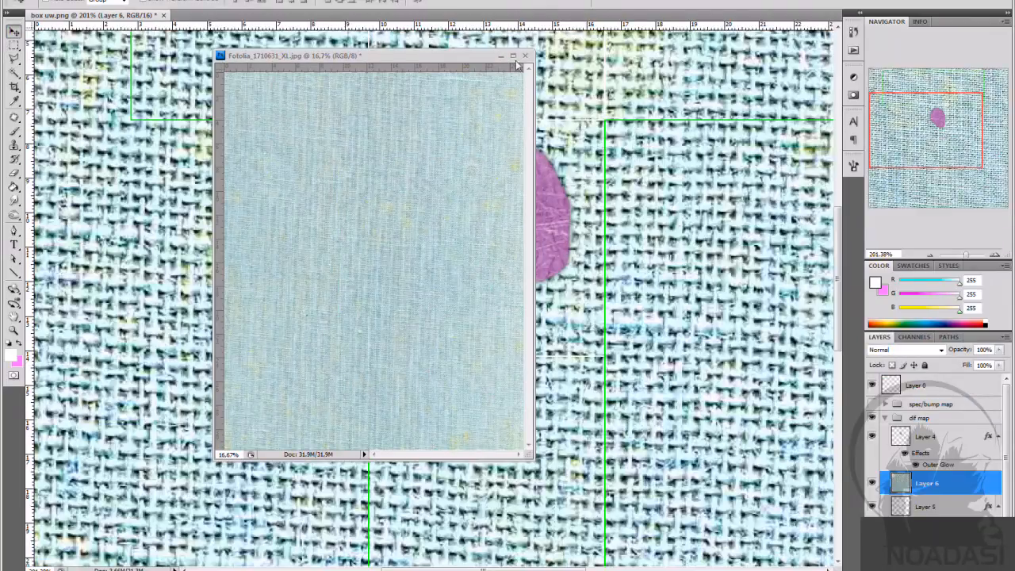
click(526, 55)
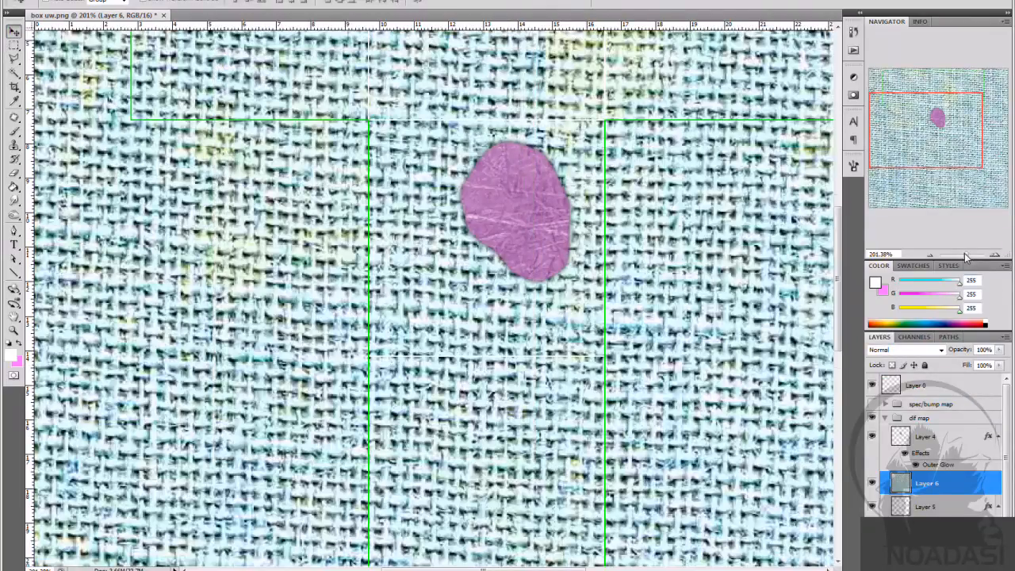
Step: Scale the fabric layer down to a small square with Free Transform and place it over the white shape around the patch
drag(966, 256, 961, 257)
click(14, 46)
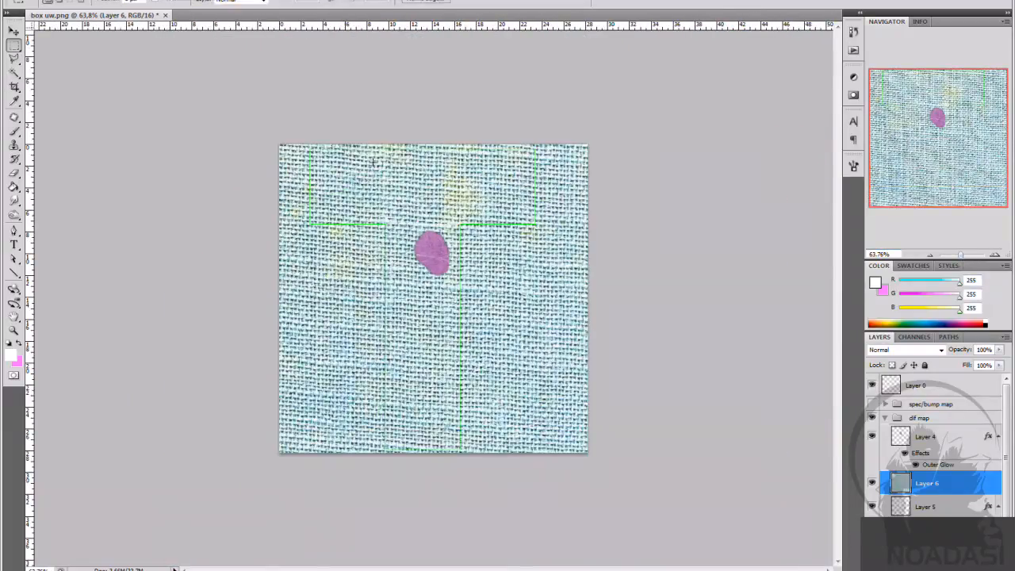
right_click(421, 165)
click(468, 274)
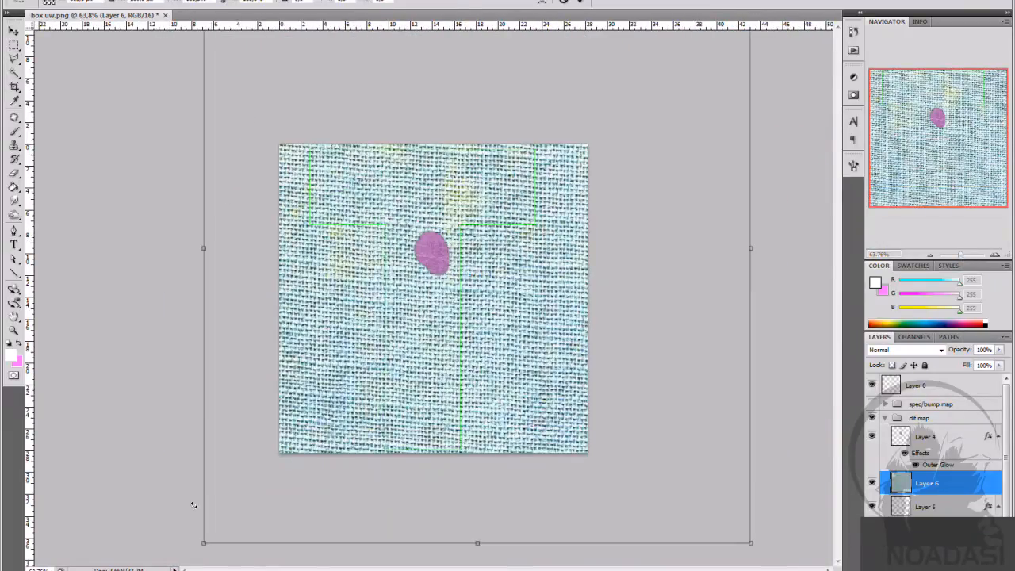
click(225, 2)
drag(237, 2, 173, 32)
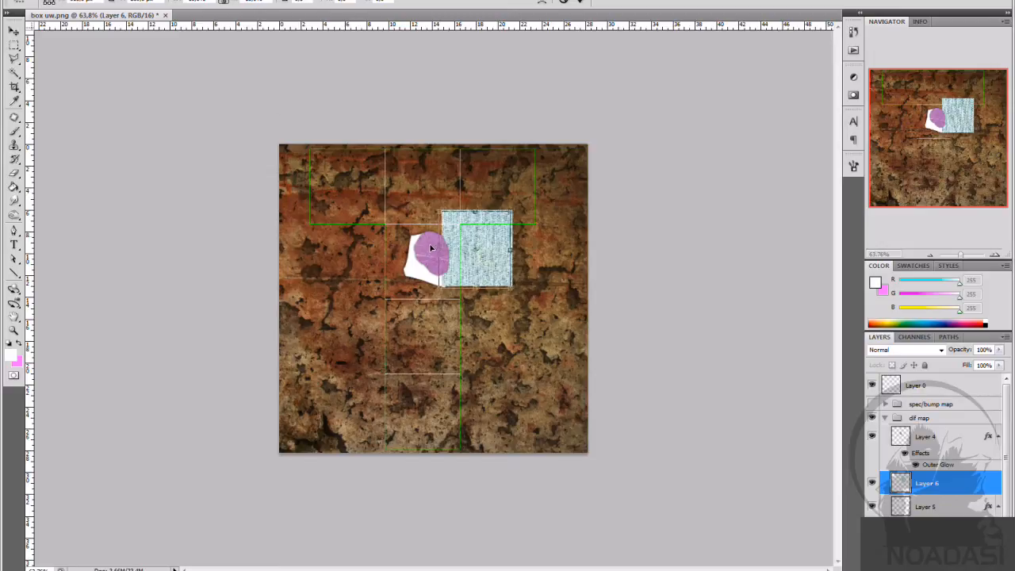
drag(493, 241, 450, 251)
click(581, 1)
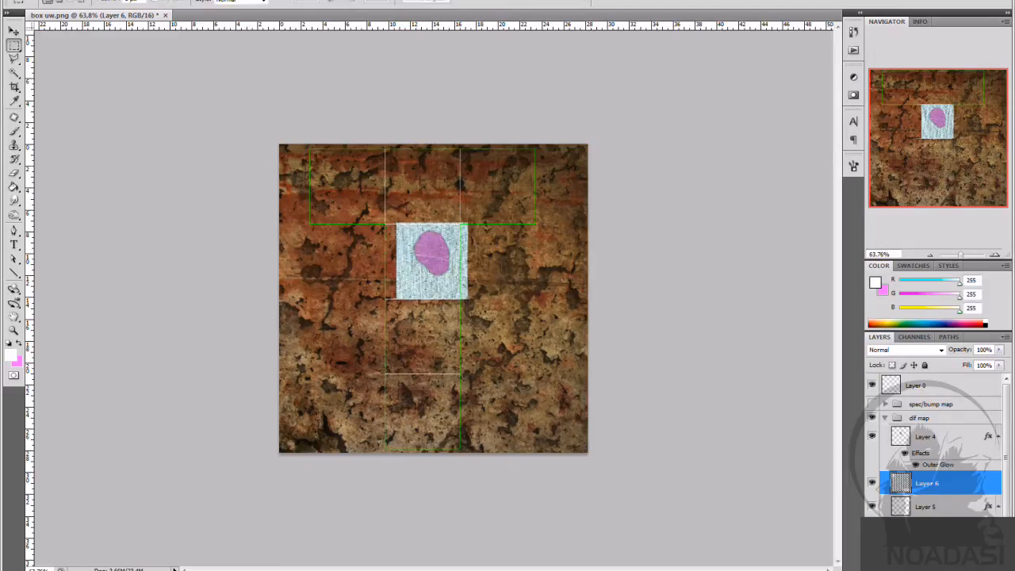
Step: Clip the fabric Layer 6 to the white shape on Layer 5 with a clipping mask
drag(960, 255, 971, 255)
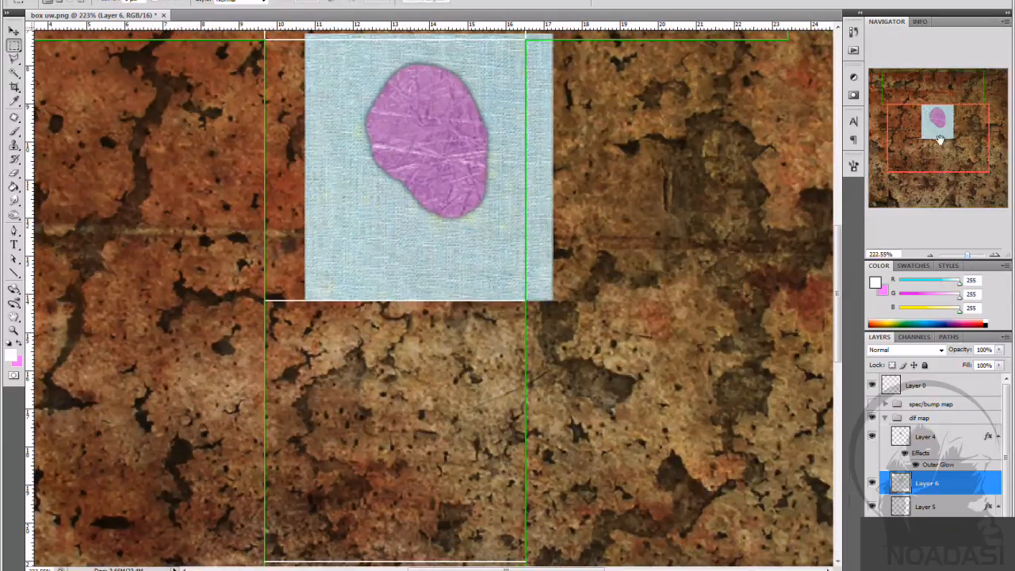
drag(941, 139, 940, 129)
click(944, 507)
click(956, 489)
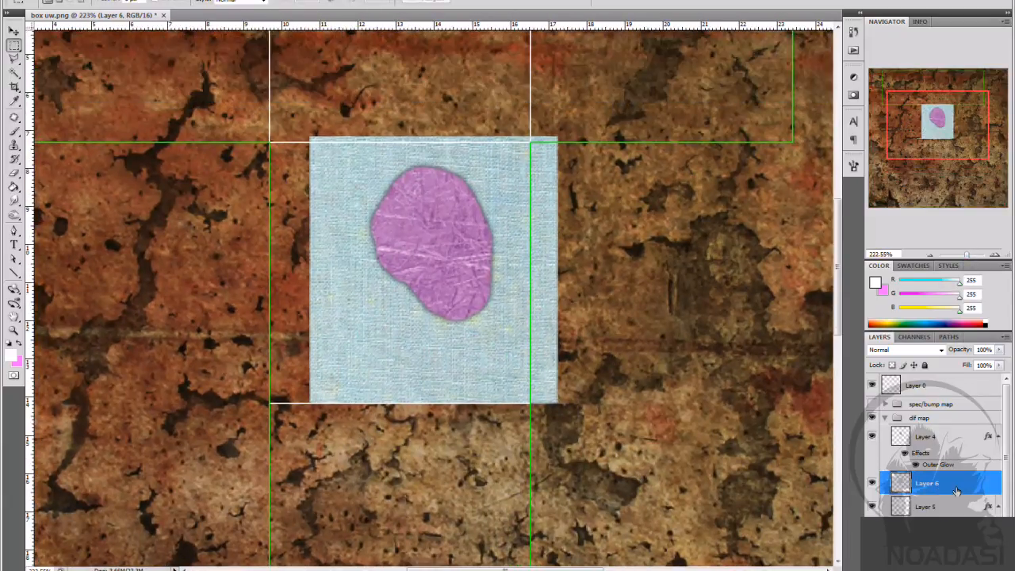
key(ctrl+alt+g)
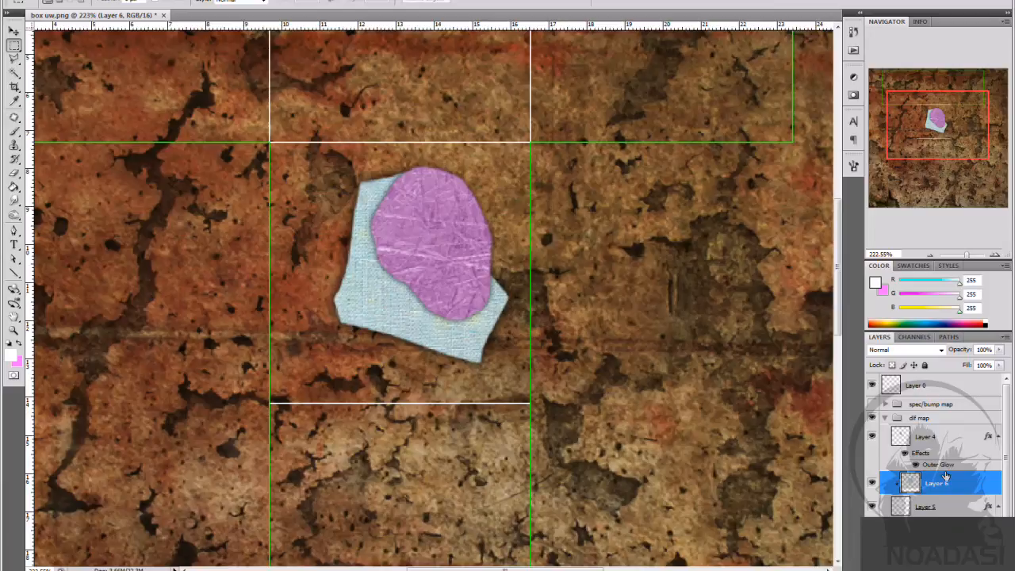
Step: Desaturate the fabric with a clipped Hue/Saturation adjustment at saturation -100 and merge the adjustment down into Layer 6
drag(968, 255, 973, 257)
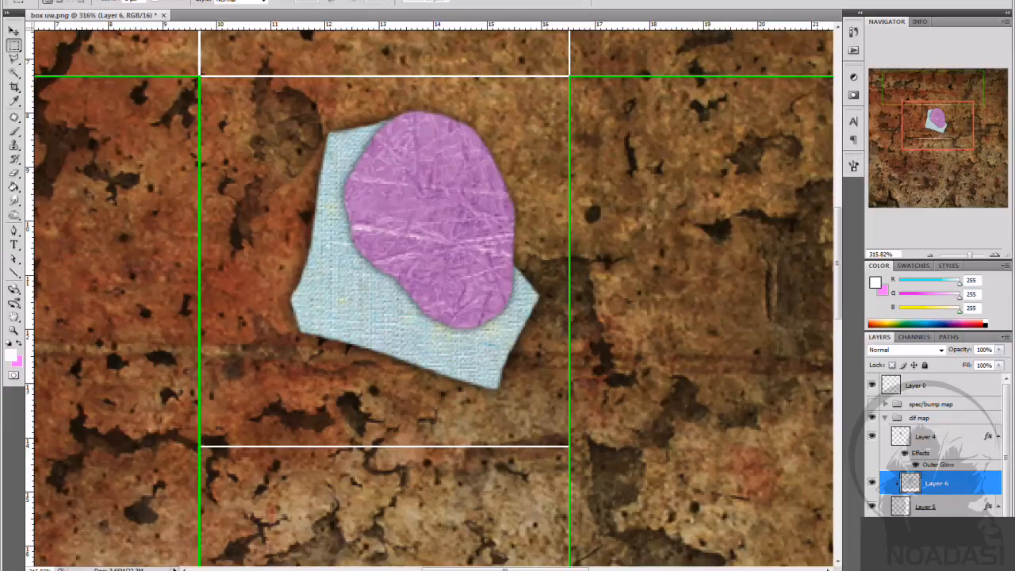
click(936, 564)
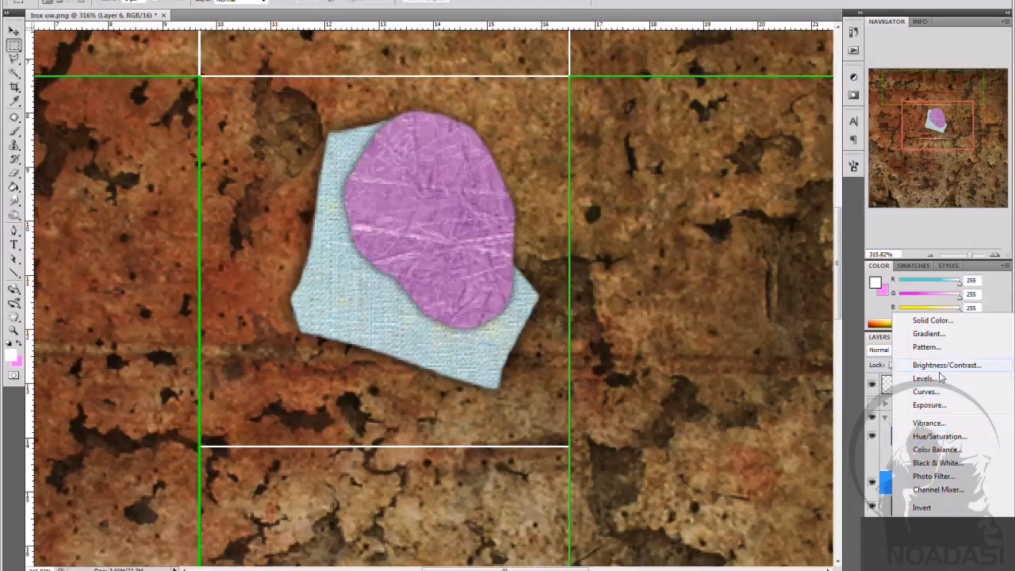
click(927, 436)
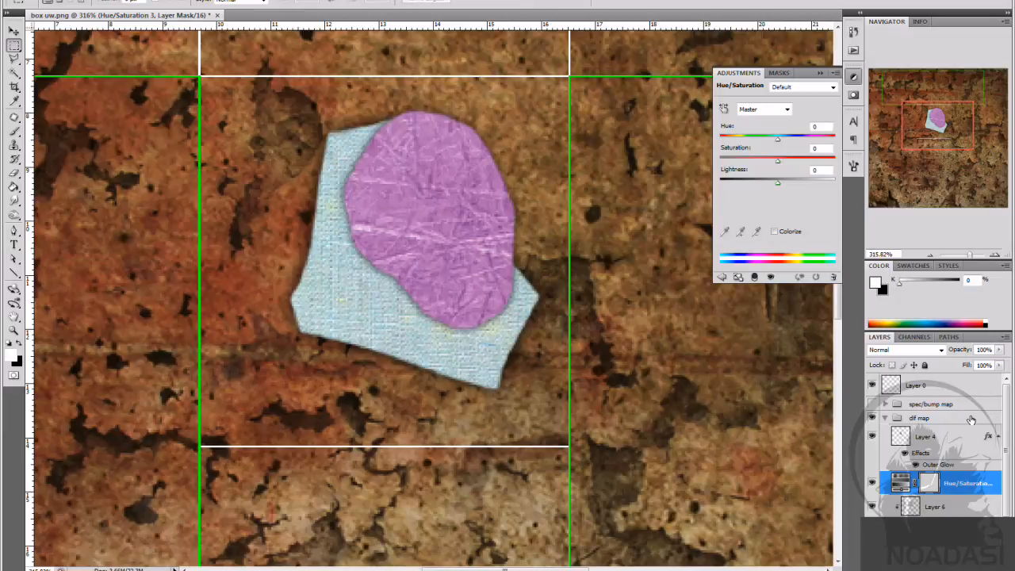
drag(778, 162, 684, 162)
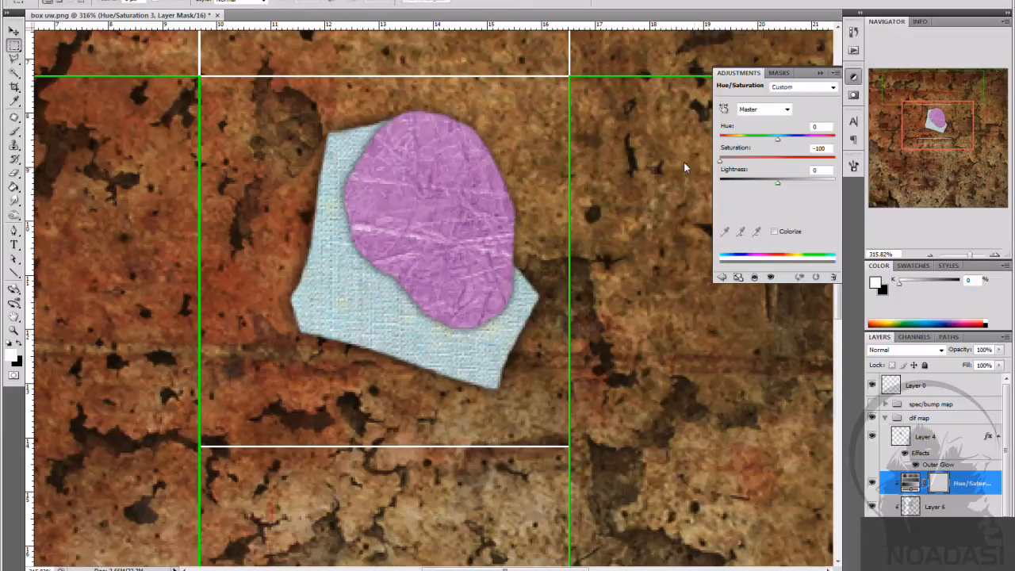
click(821, 73)
right_click(983, 485)
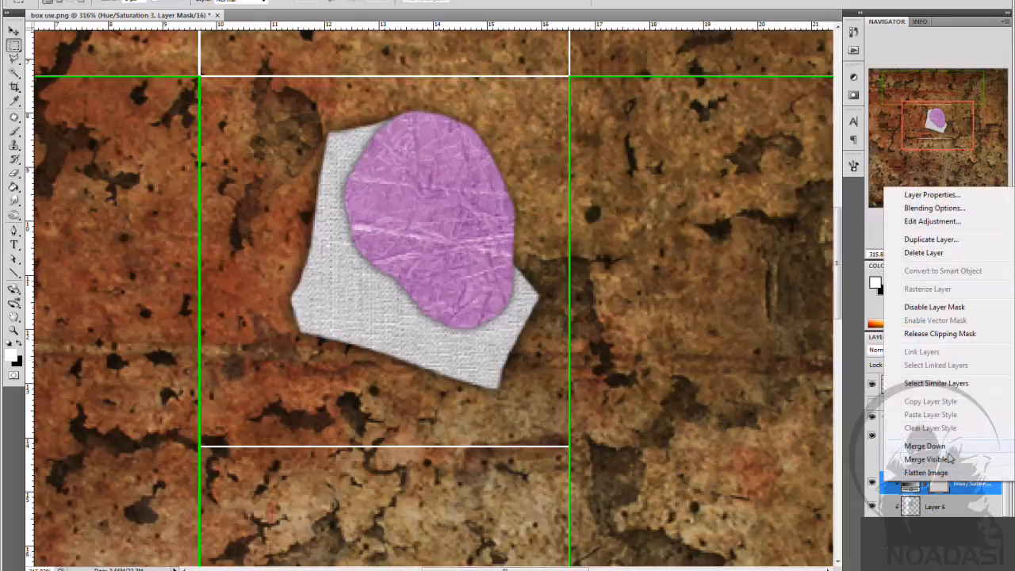
click(979, 432)
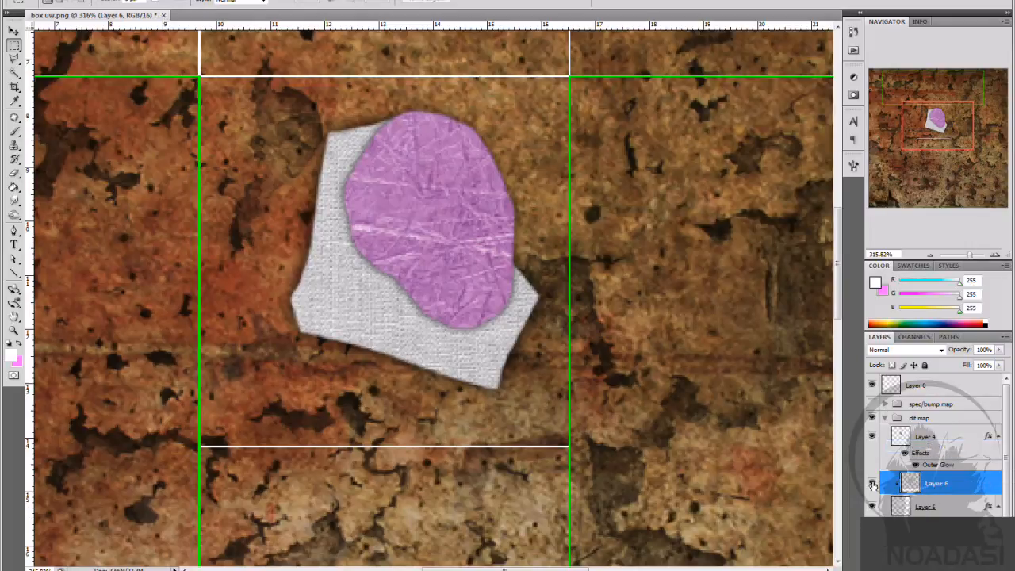
click(873, 484)
click(873, 485)
Step: Add a new layer clipped above the fabric layer and set the background colour to muted green, RGB 119, 142, 114
key(ctrl+shift+alt+n)
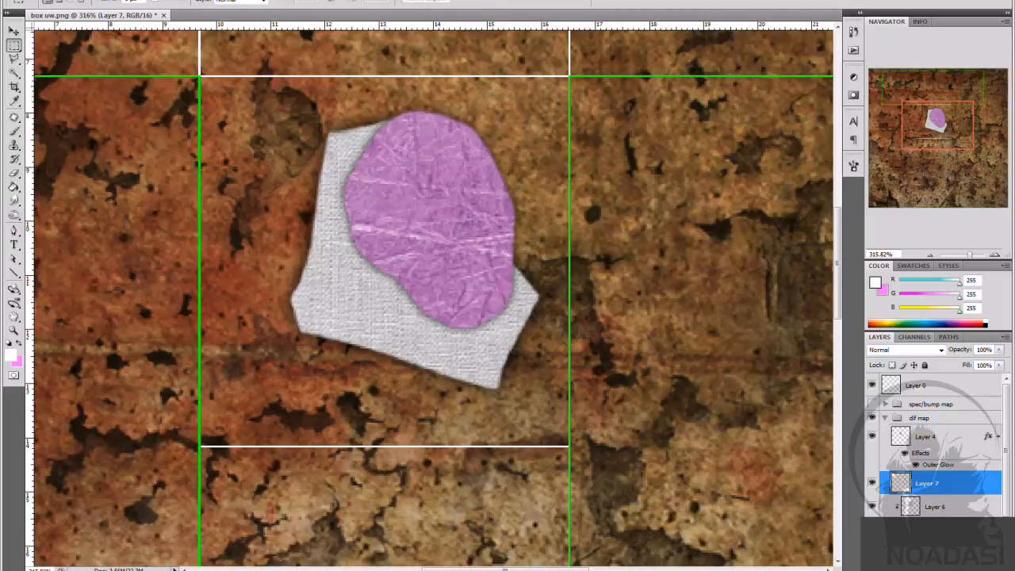
key(ctrl+alt+g)
click(884, 292)
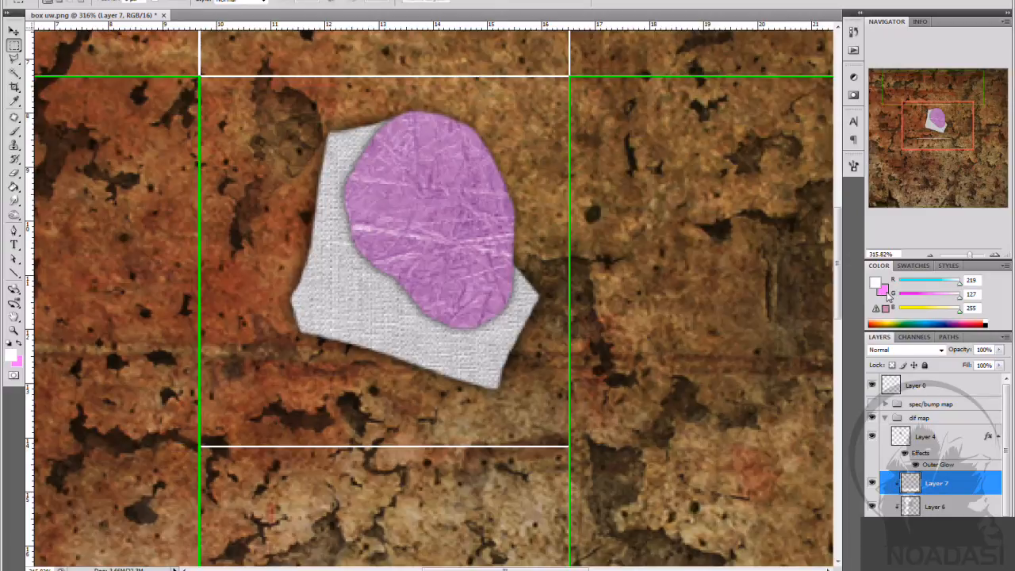
click(887, 294)
click(600, 384)
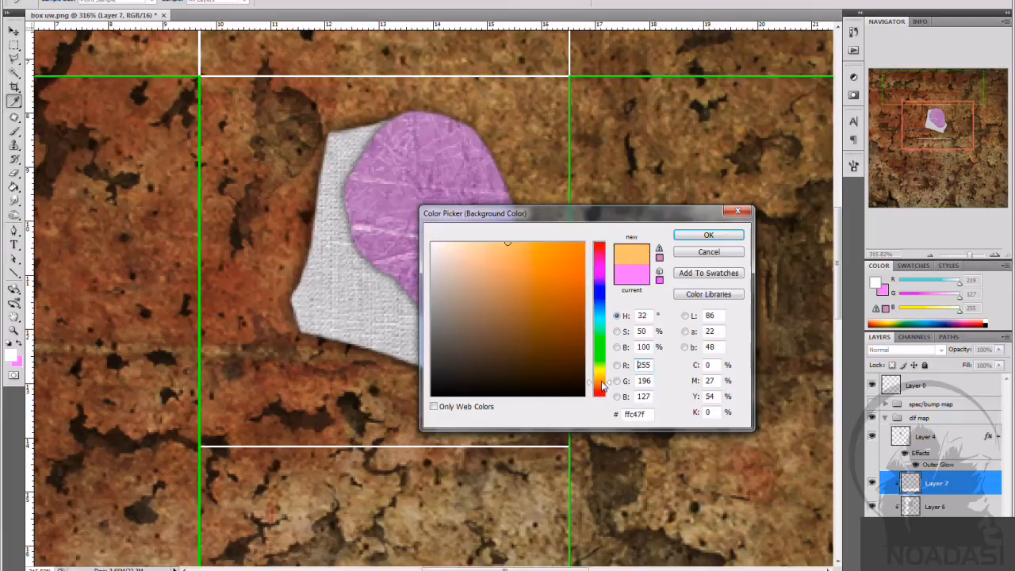
drag(601, 381, 599, 349)
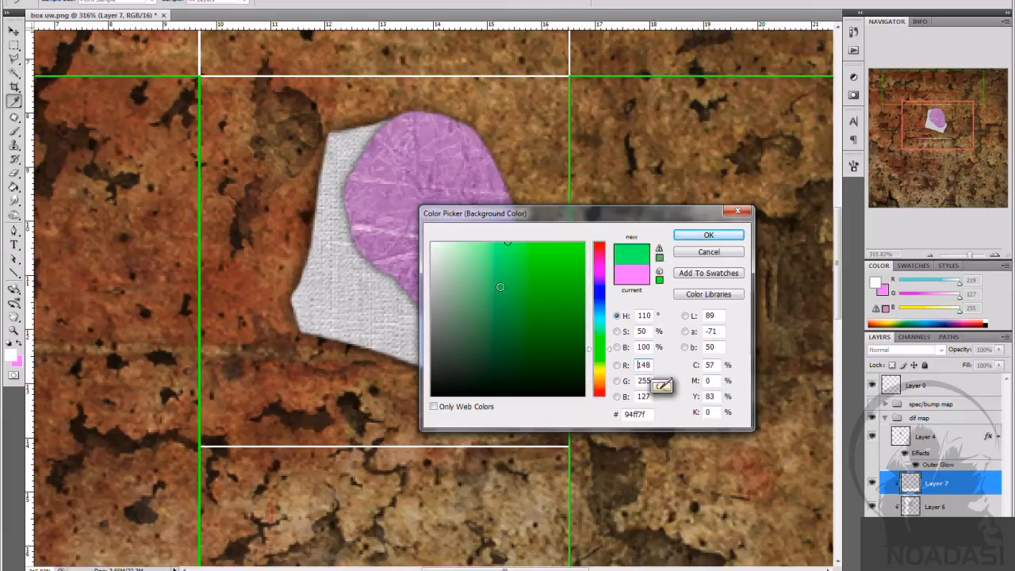
mouse_move(516, 270)
mouse_down()
mouse_move(539, 298)
mouse_move(490, 276)
mouse_move(519, 326)
mouse_move(513, 315)
mouse_move(461, 311)
mouse_up()
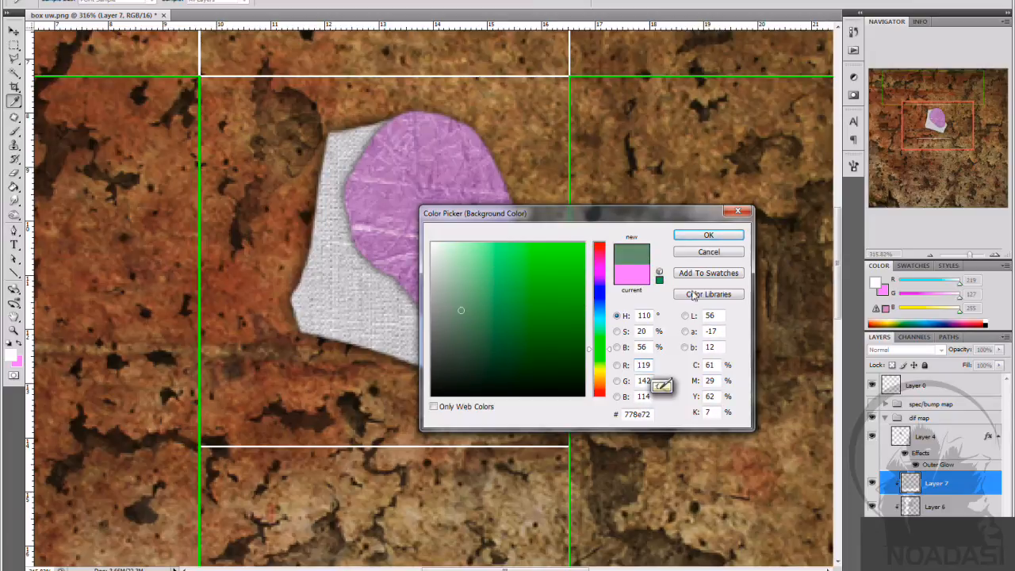
click(708, 235)
Step: Swap the foreground and background colours and fill the new clipped layer with the muted green using the Paint Bucket
key(g)
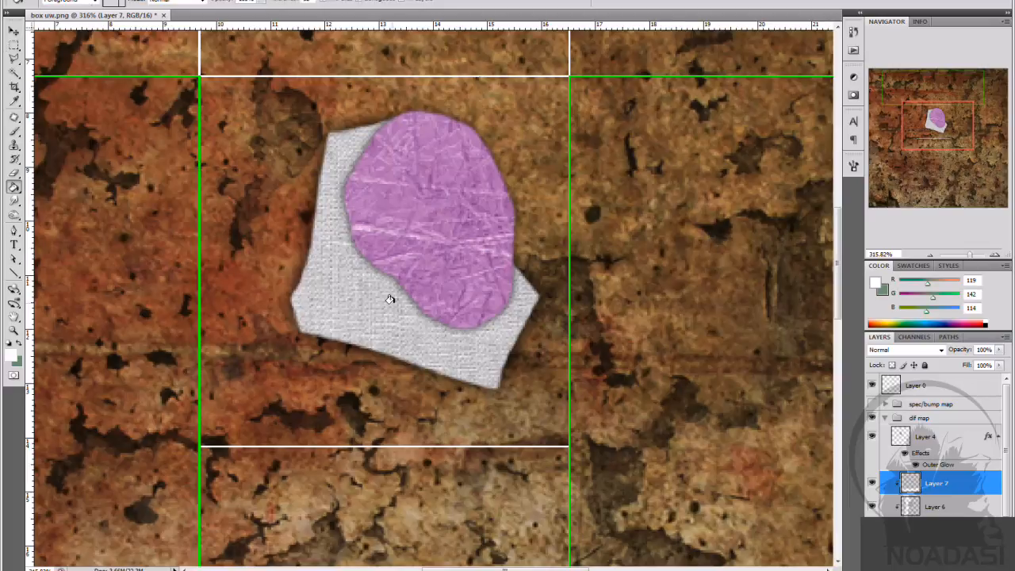
click(379, 295)
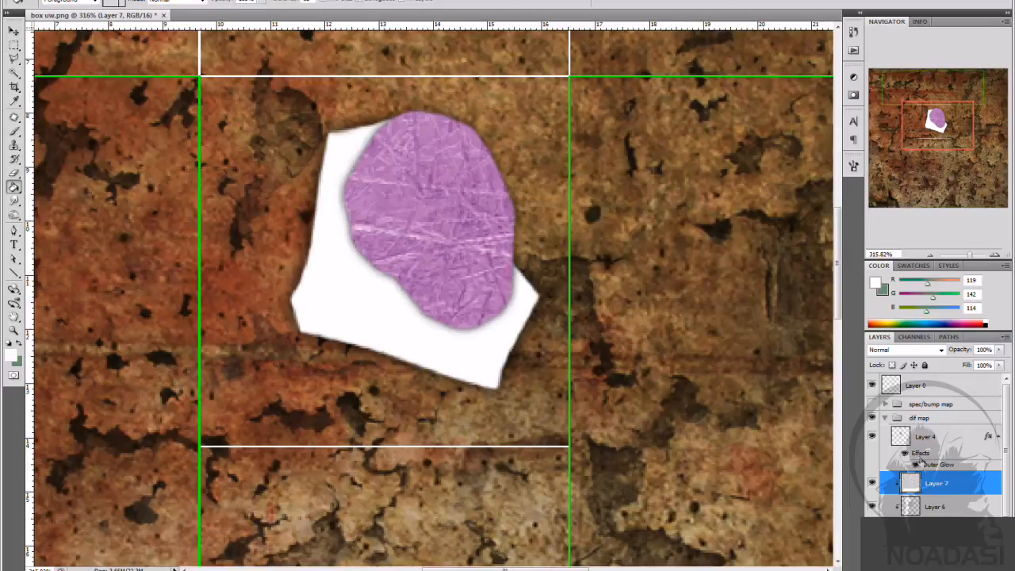
key(ctrl+z)
key(x)
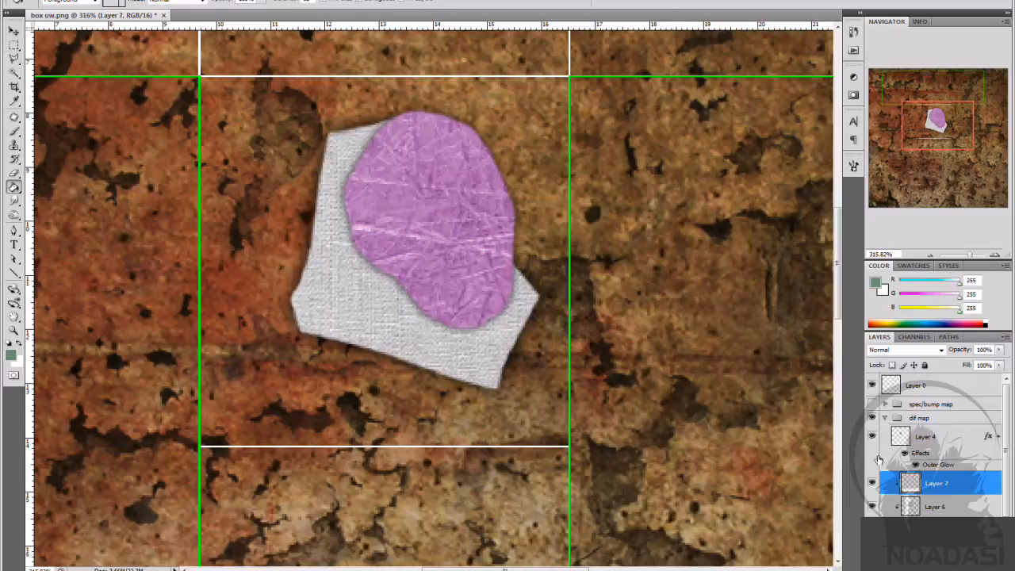
click(376, 302)
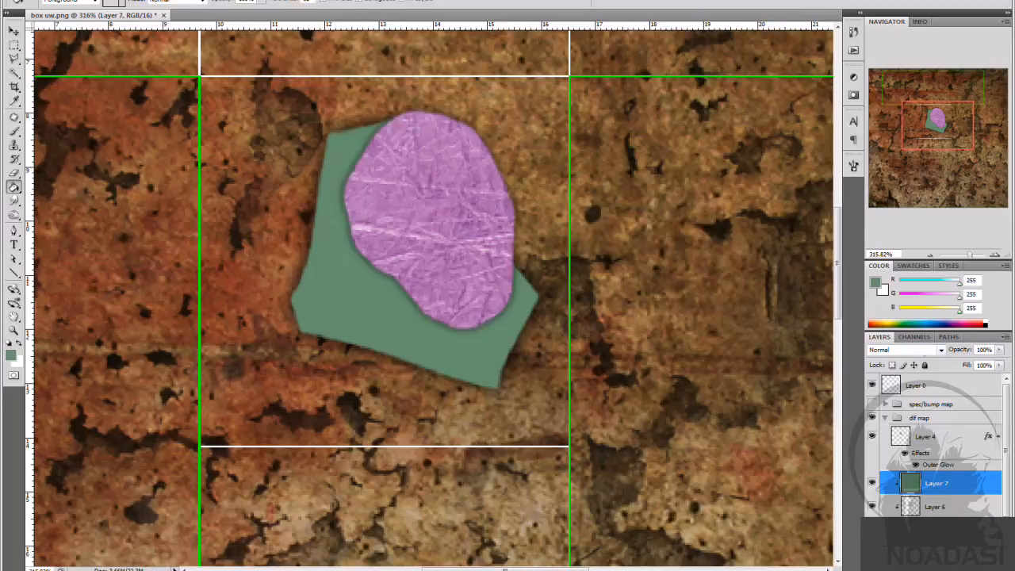
Step: Try blend modes including Overlay, Color, Vivid Light, Linear Light, Screen and Hard Light on the green layer over the fabric
click(941, 353)
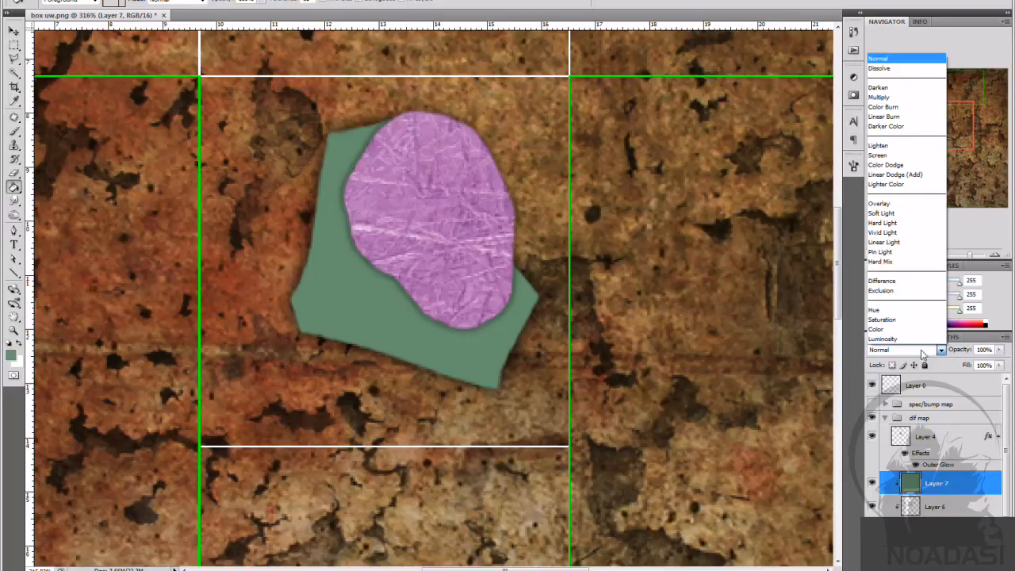
click(891, 204)
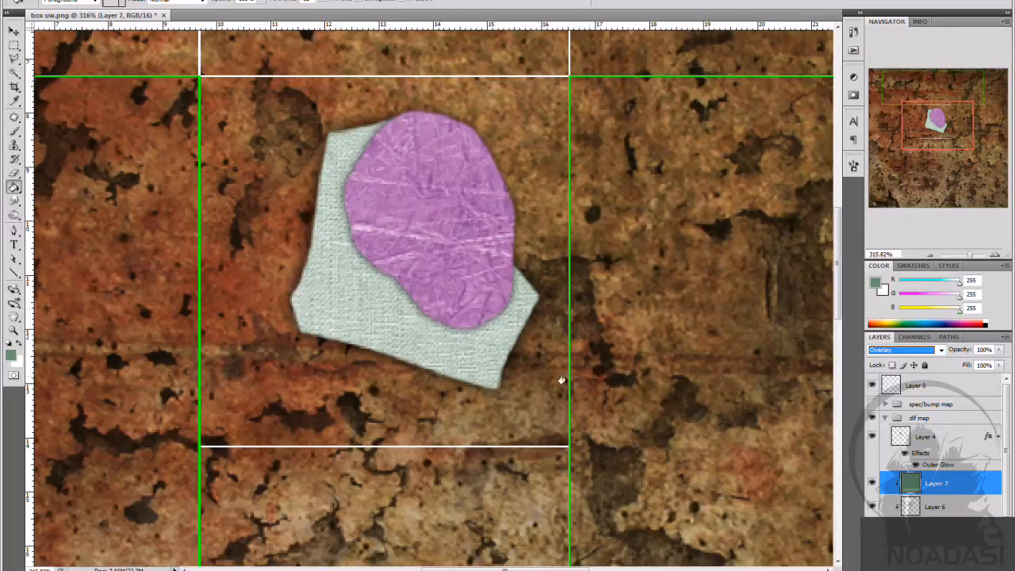
click(941, 350)
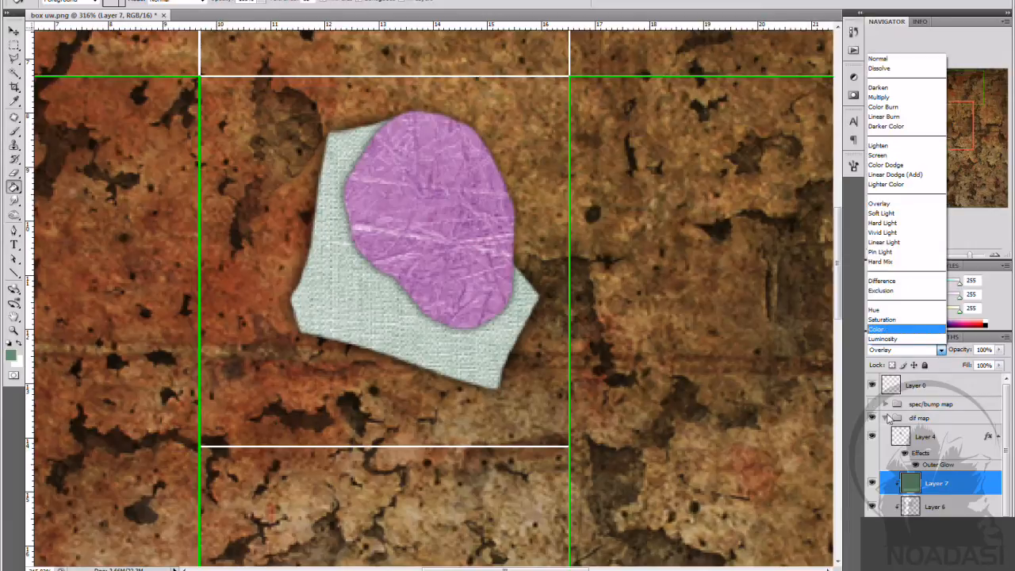
click(886, 330)
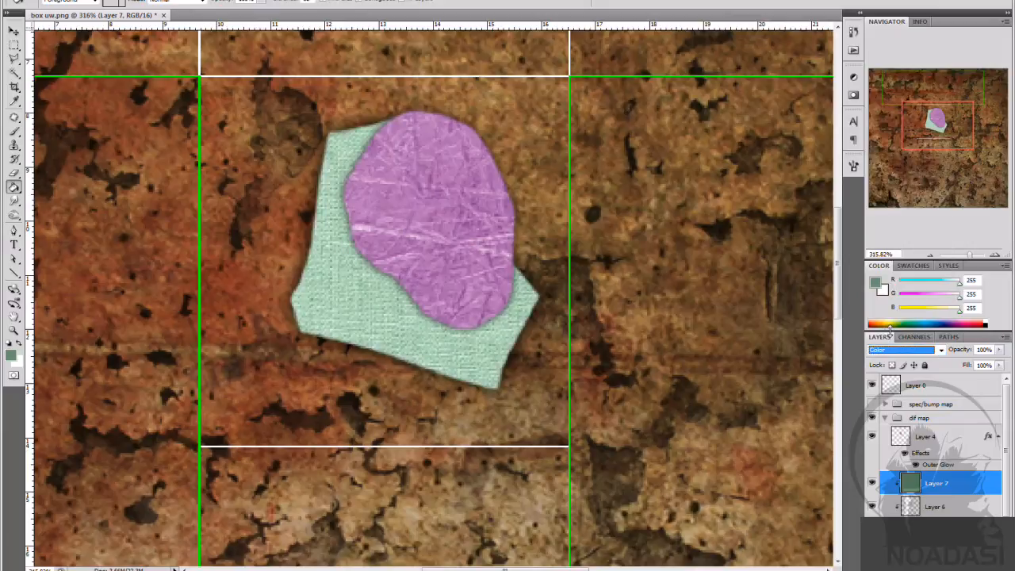
click(941, 351)
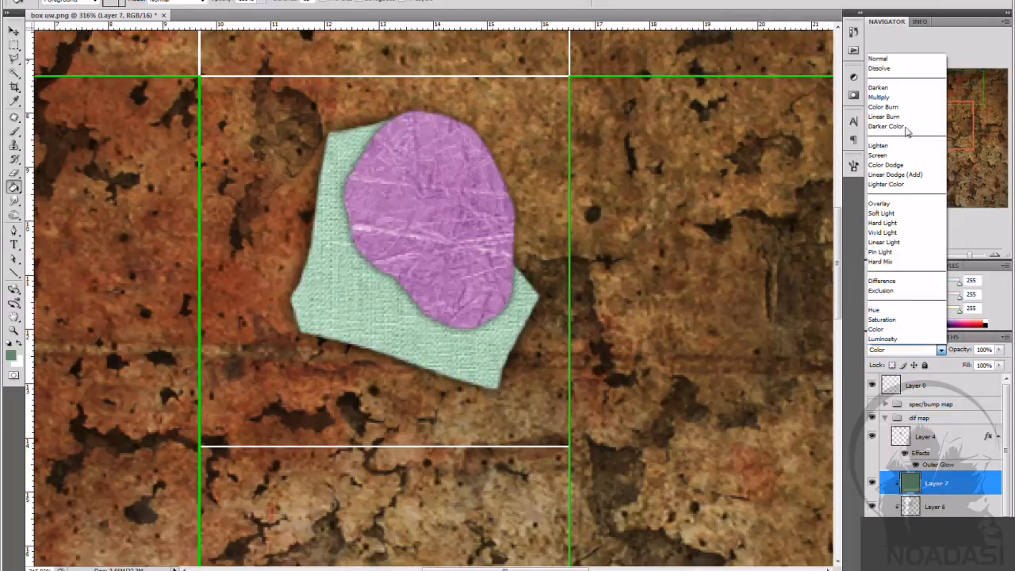
click(886, 214)
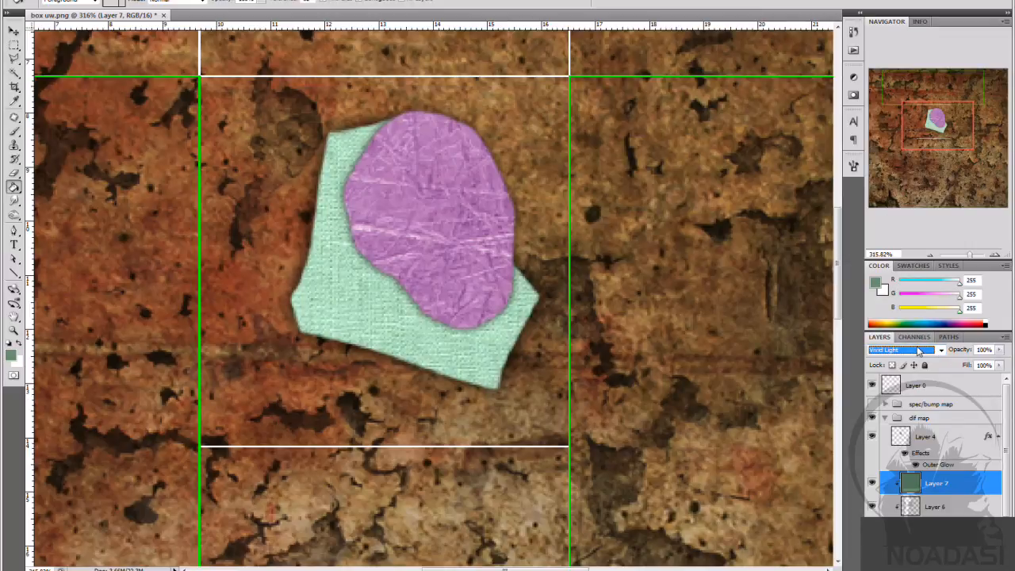
scroll(921, 351, down, 2)
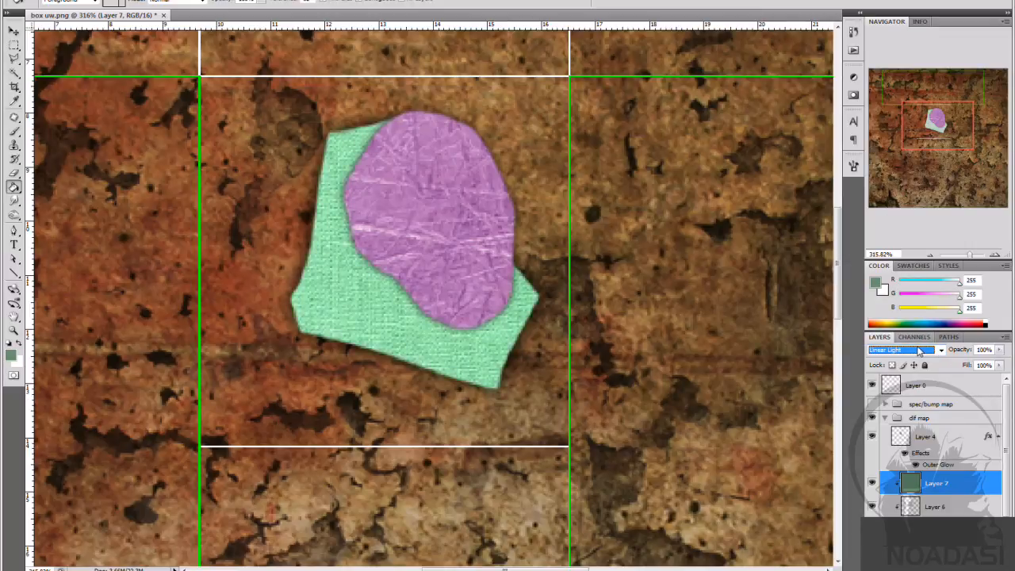
scroll(920, 350, up, 1)
click(937, 351)
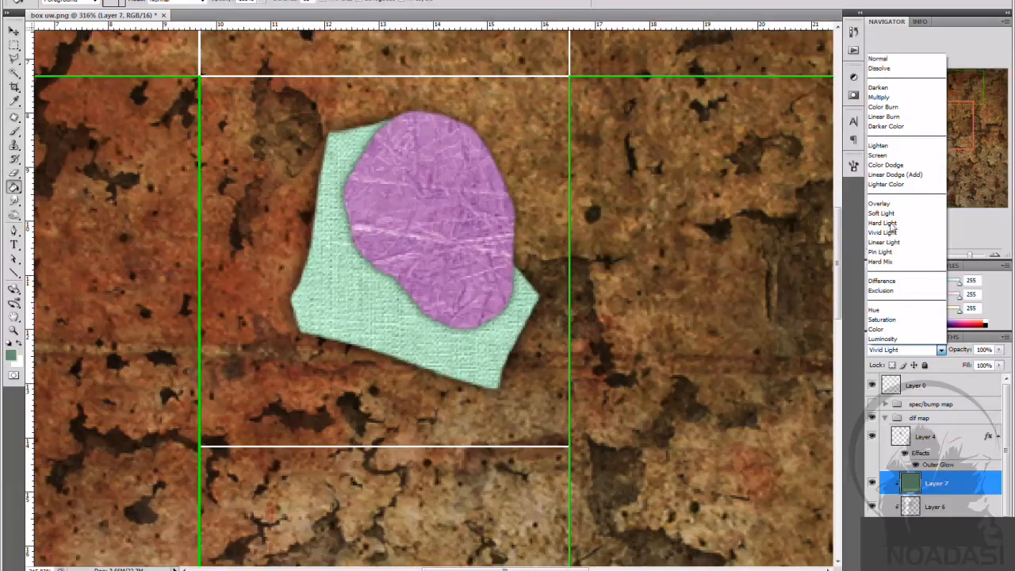
click(904, 146)
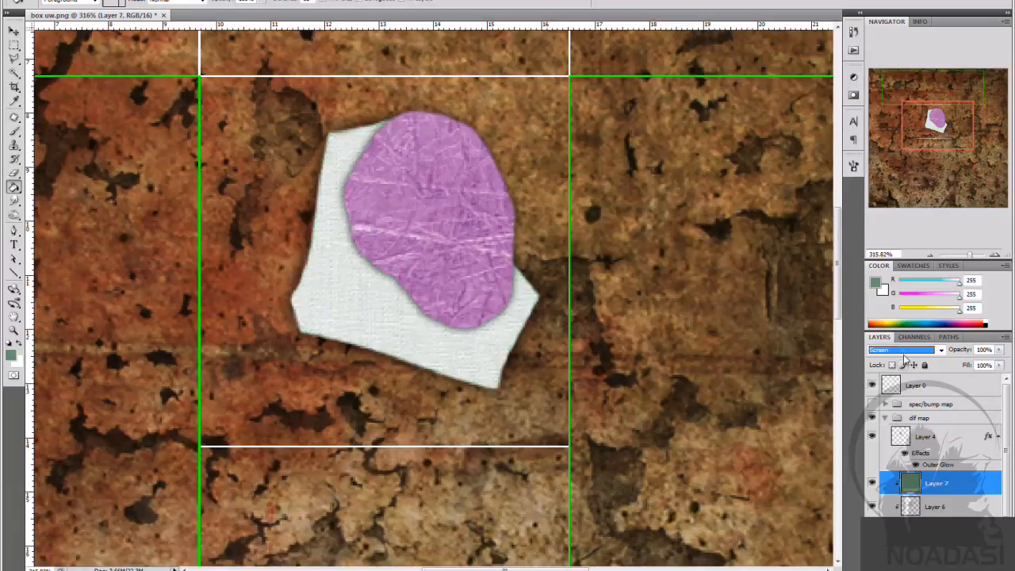
scroll(905, 355, down, 4)
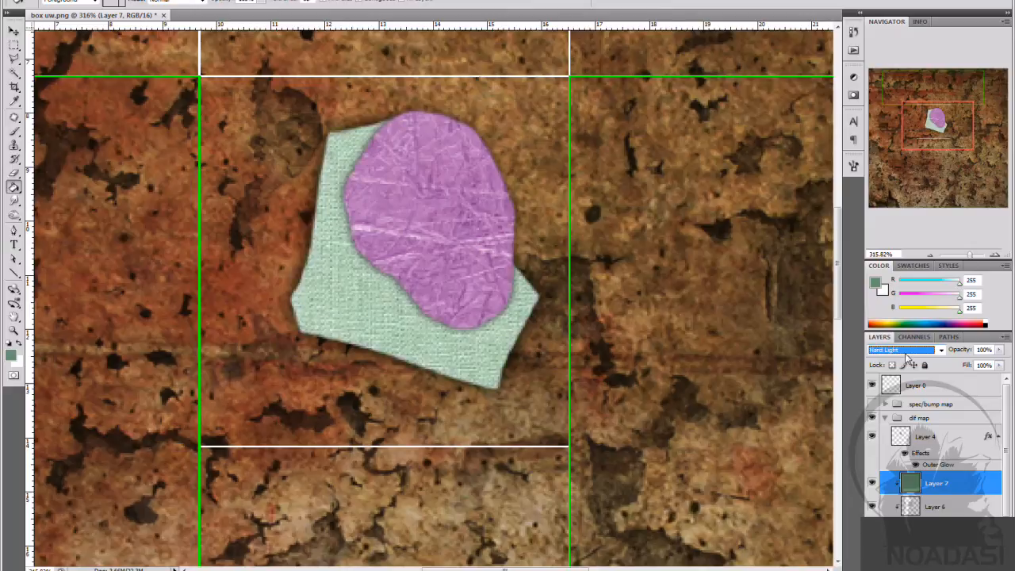
scroll(908, 359, down, 1)
Step: Set the green layer's blend mode to Linear Burn and lower its opacity to 81%
click(919, 355)
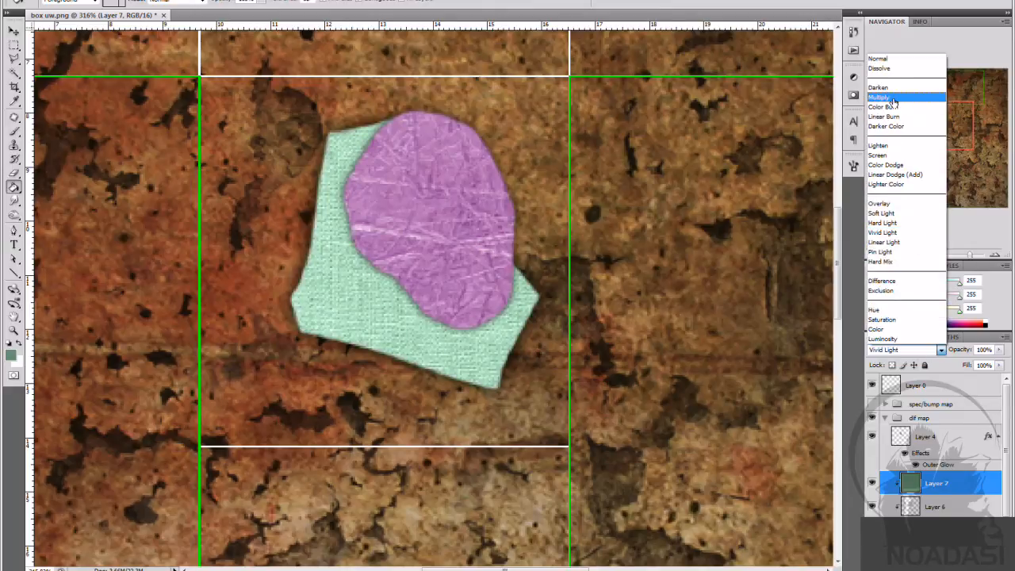
click(894, 98)
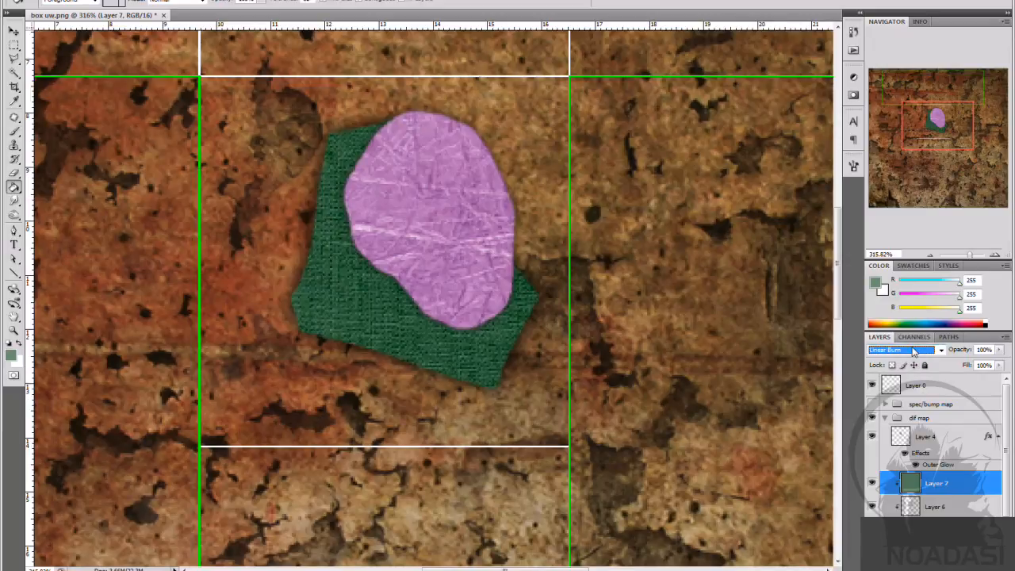
scroll(914, 353, down, 1)
scroll(914, 353, down, 1)
scroll(912, 353, up, 1)
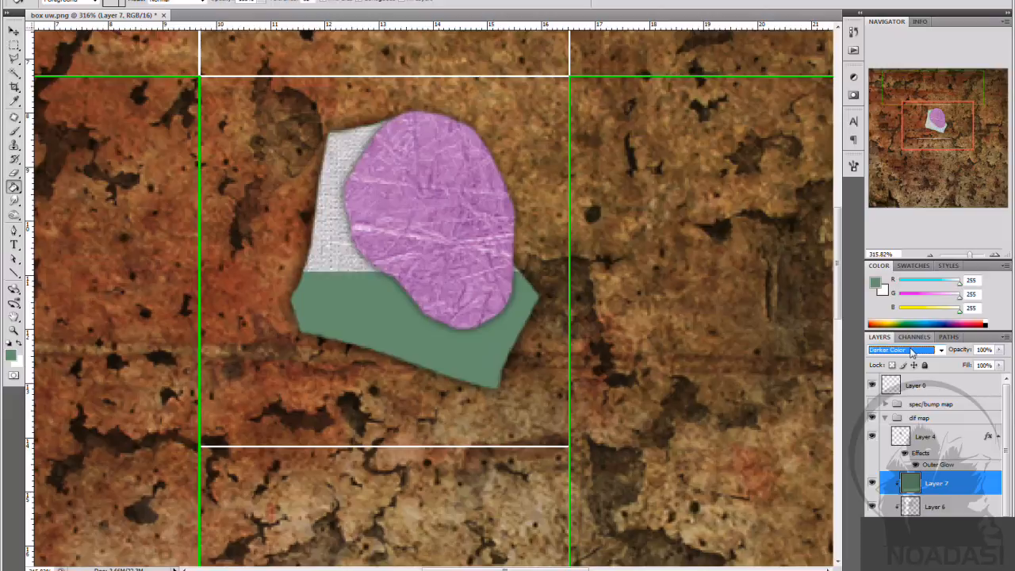
scroll(913, 353, up, 1)
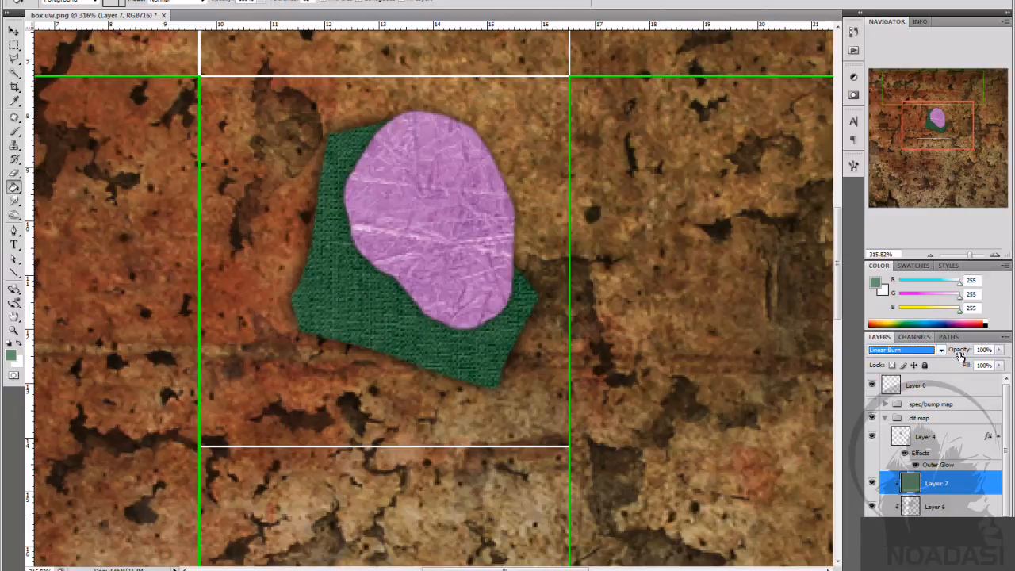
drag(948, 351, 946, 352)
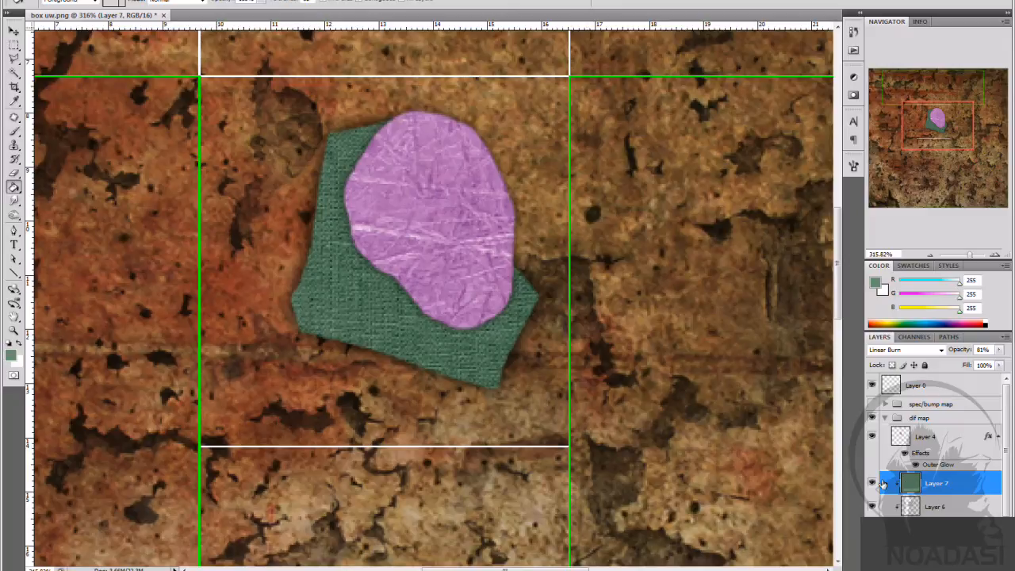
right_click(954, 488)
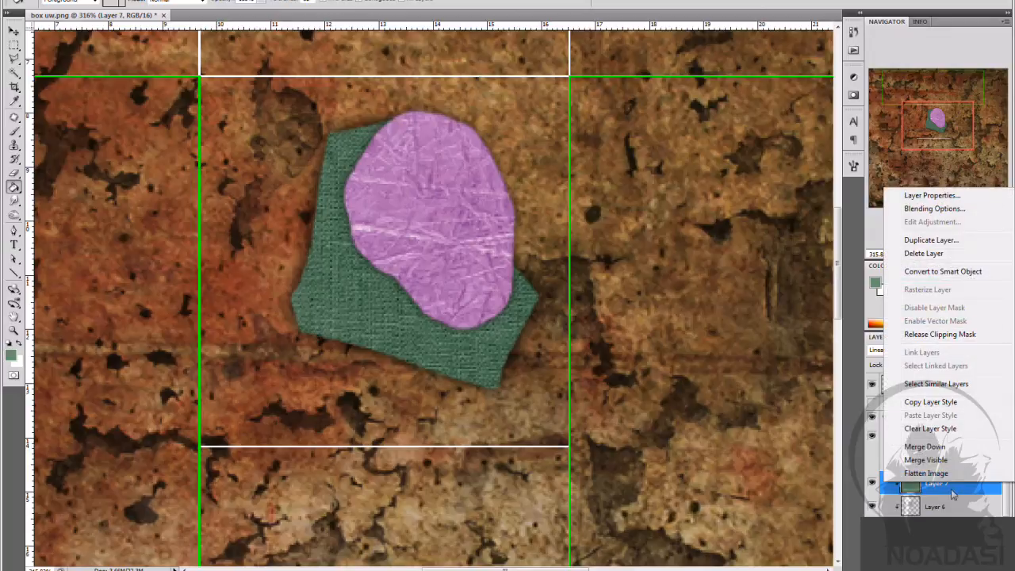
click(939, 509)
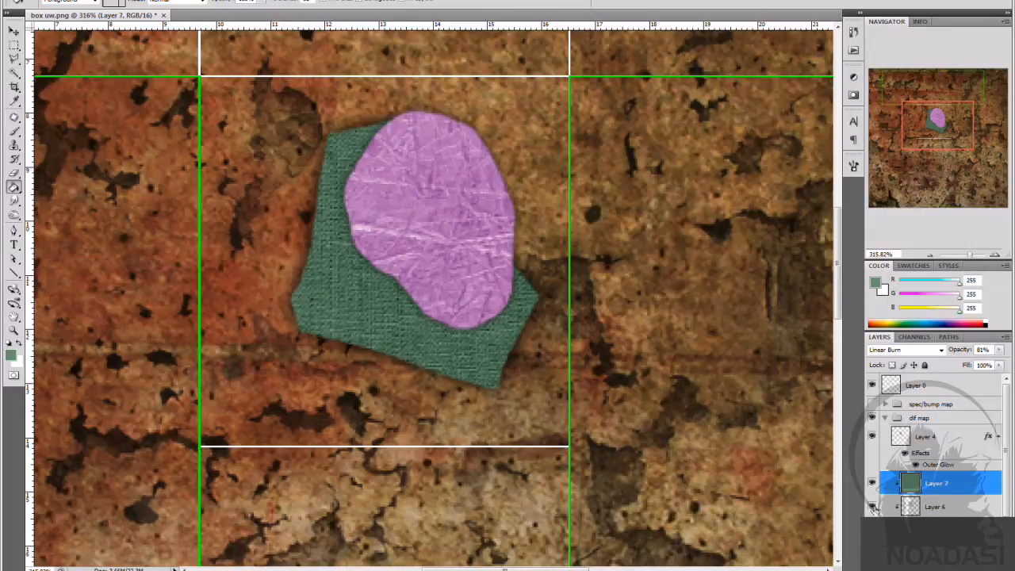
Step: Toggle the green layer's visibility to compare the fabric patch with and without the colour
scroll(914, 501, down, 2)
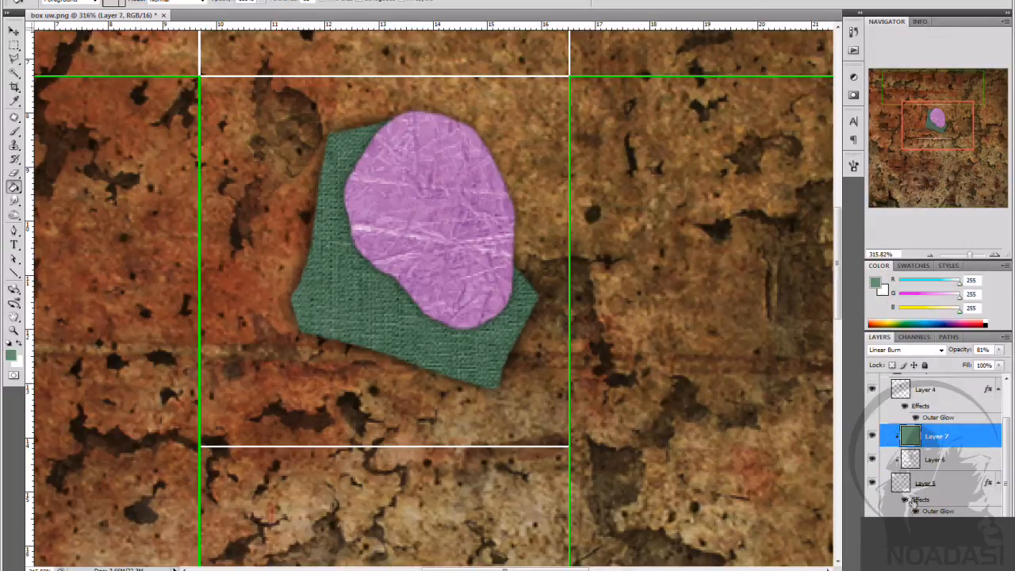
click(873, 437)
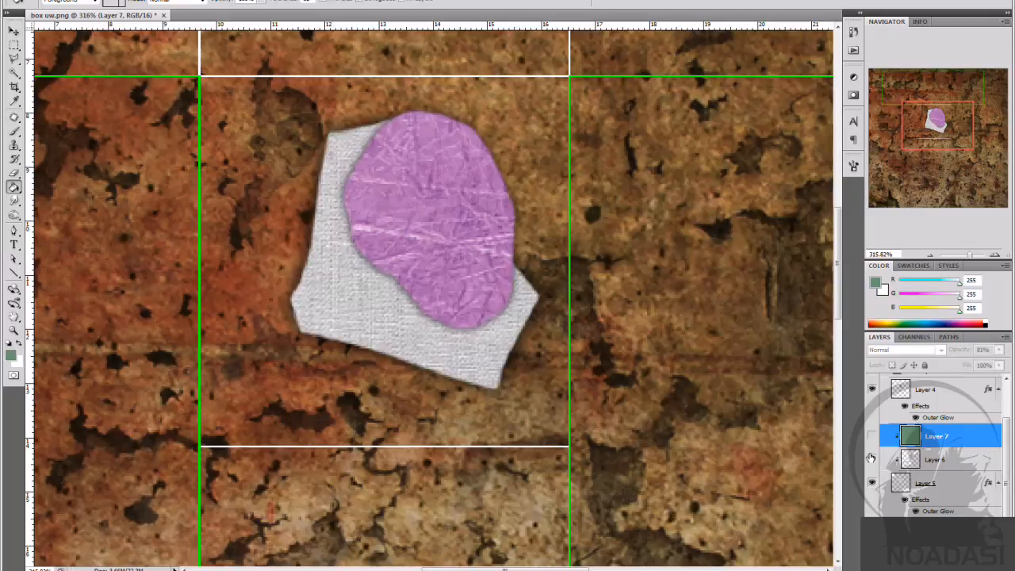
click(873, 436)
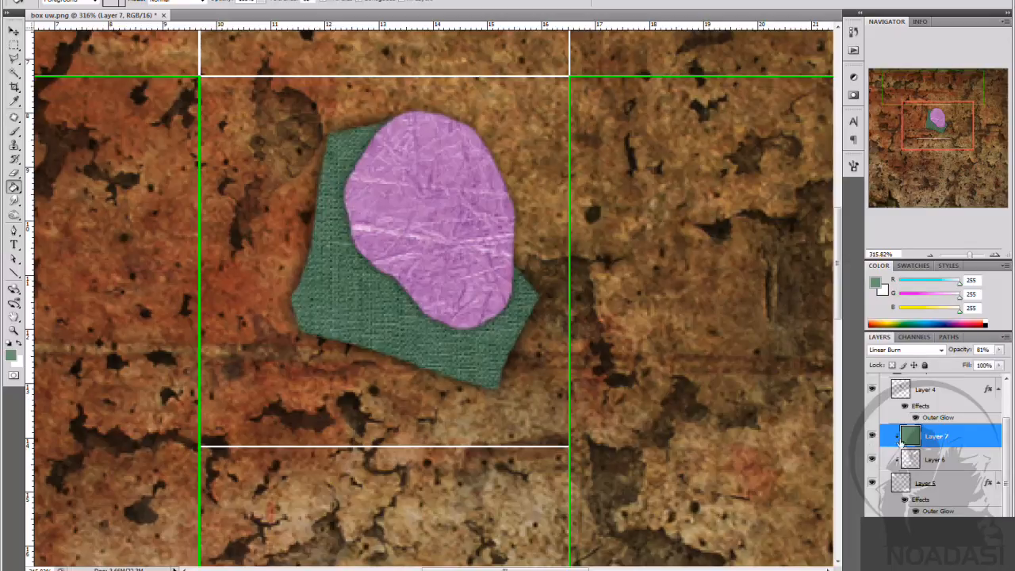
Step: Try merging the green, fabric and patch shape layers into a single layer, and undo the merge
shift+click(946, 488)
right_click(950, 489)
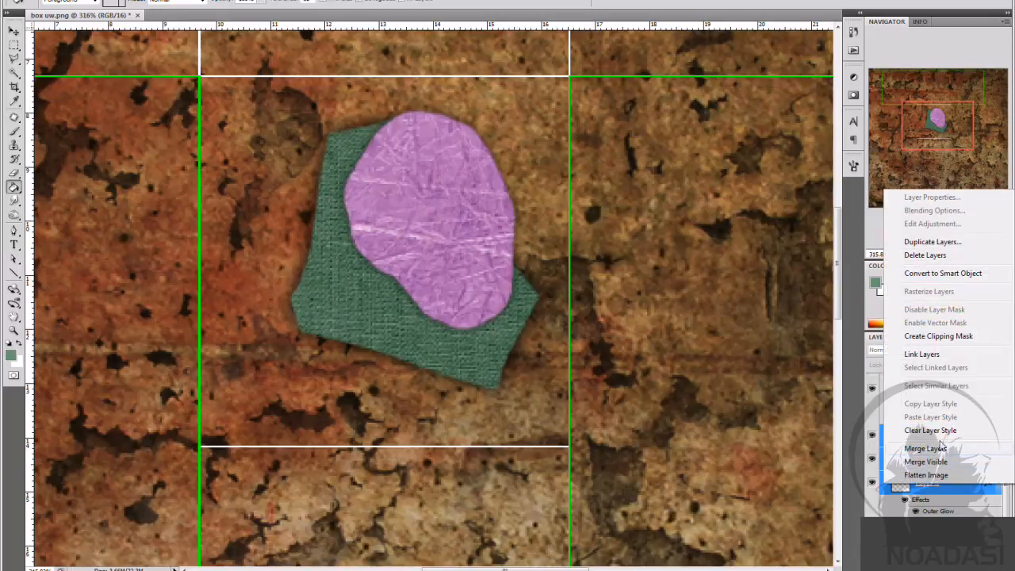
key(Escape)
scroll(934, 450, up, 1)
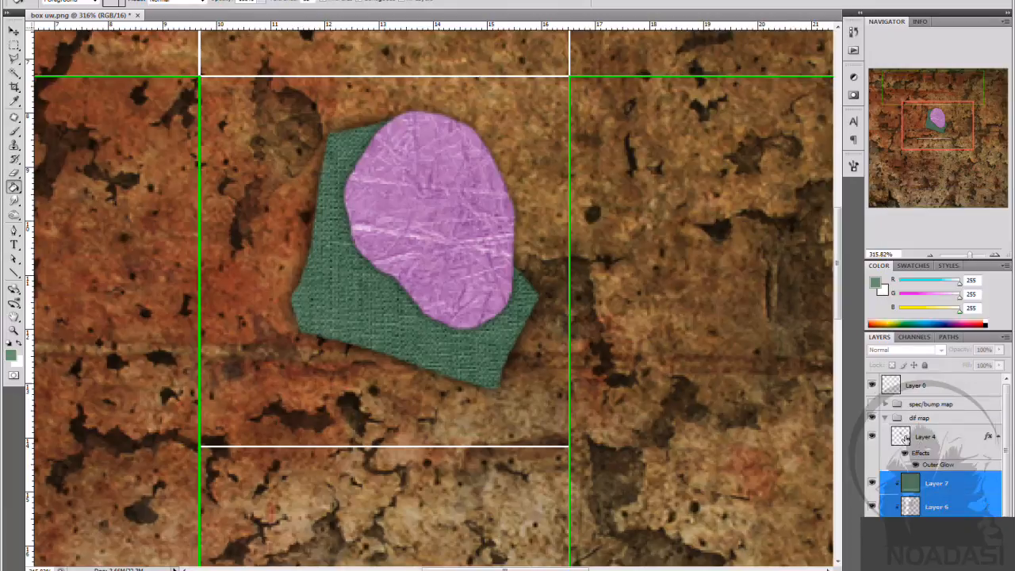
right_click(950, 508)
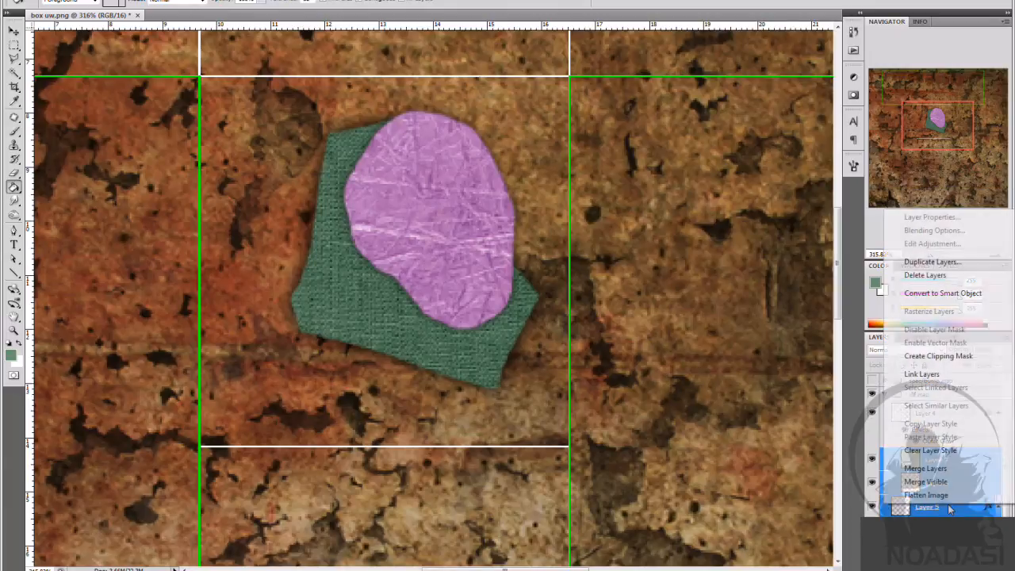
click(967, 468)
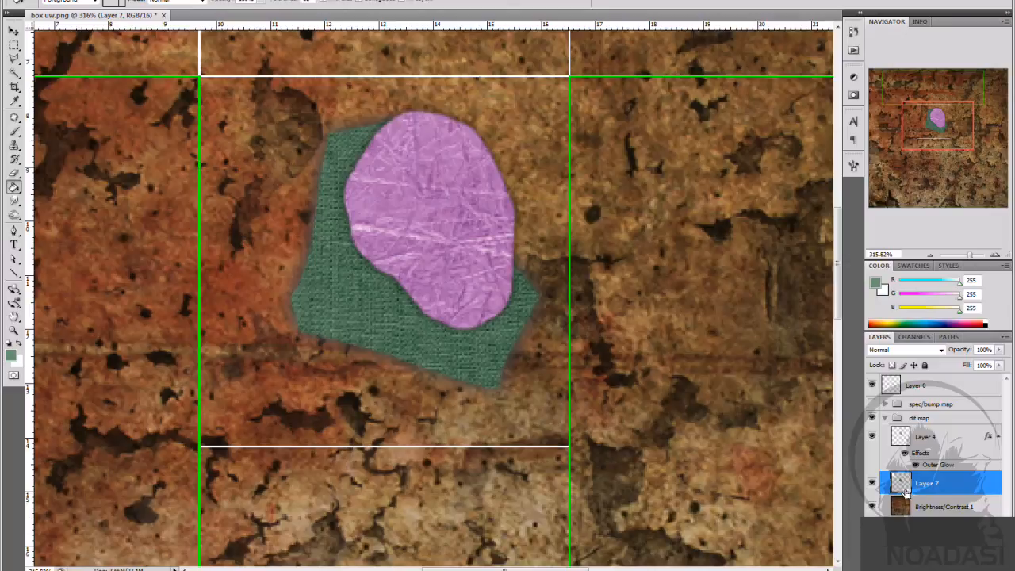
key(ctrl+z)
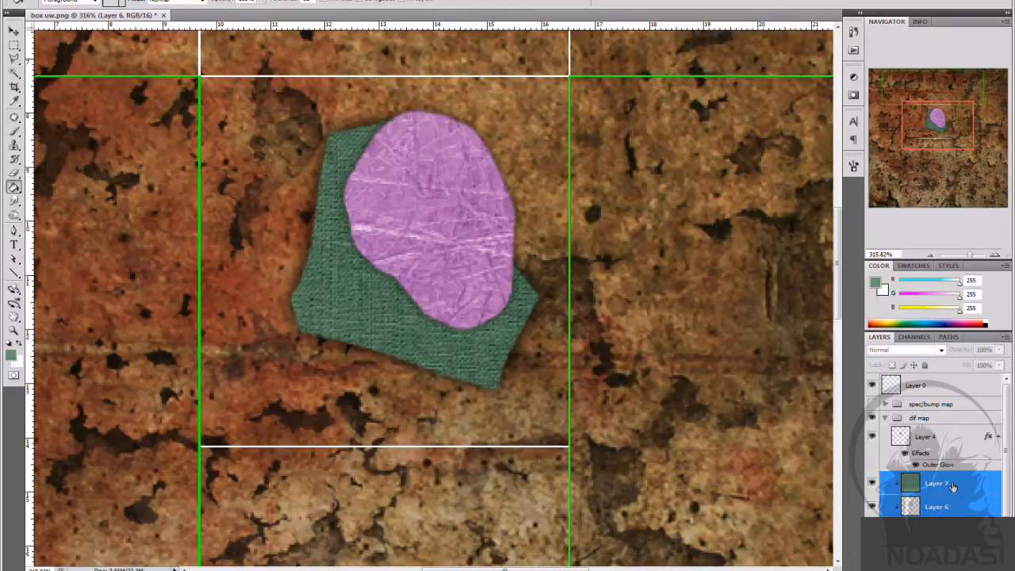
Step: Merge only the green colour layer and the fabric layer into one layer clipped to the patch shape, Layer 5
right_click(951, 495)
click(929, 447)
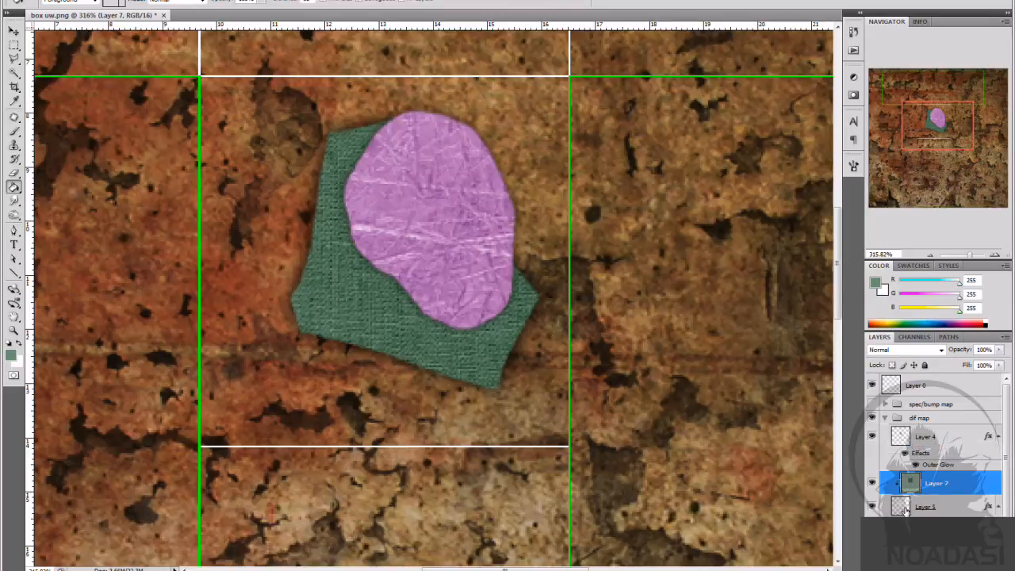
scroll(933, 490, down, 1)
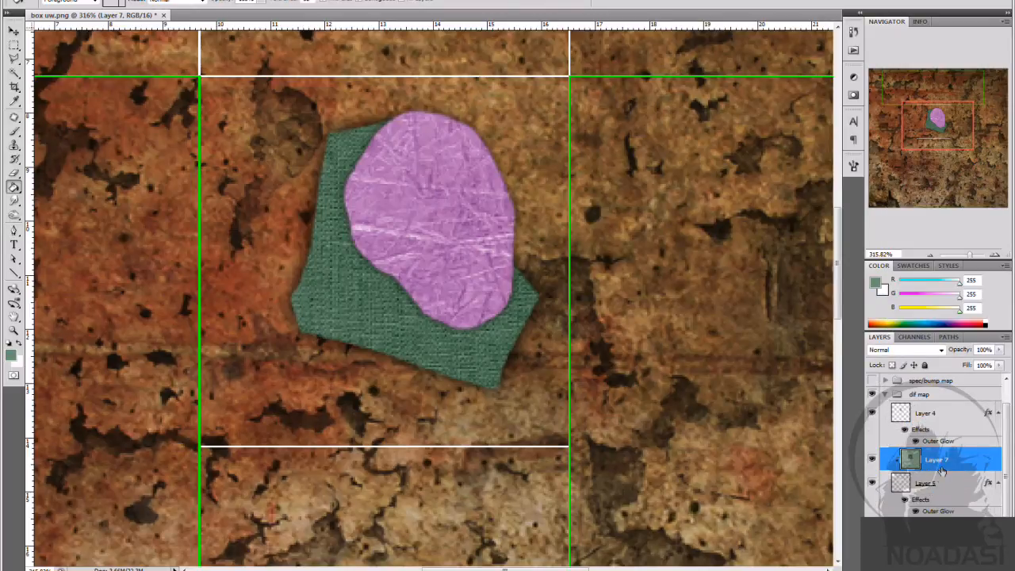
Step: Hide the UV guide layer, Layer 0, and expand the spec/bump map group
scroll(928, 482, up, 1)
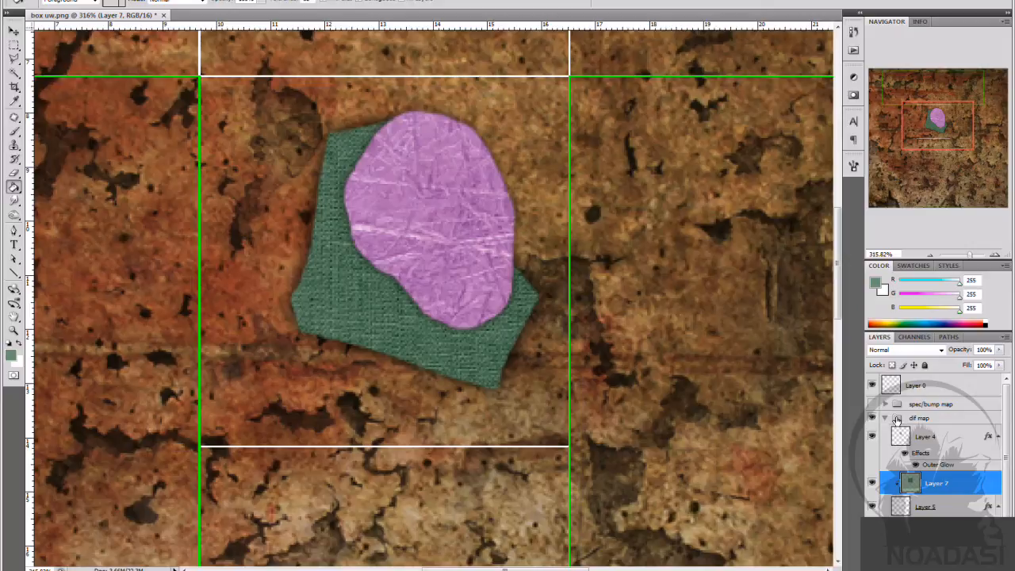
click(872, 386)
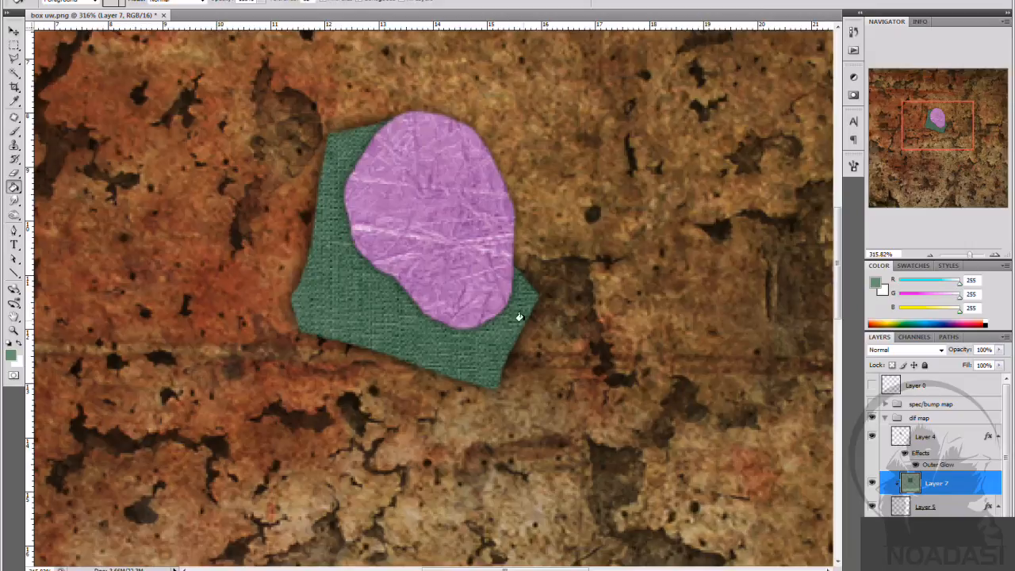
click(886, 406)
Step: Duplicate the merged green fabric layer together with the patch shape layer and move both copies into the spec/bump map group
scroll(951, 472, down, 3)
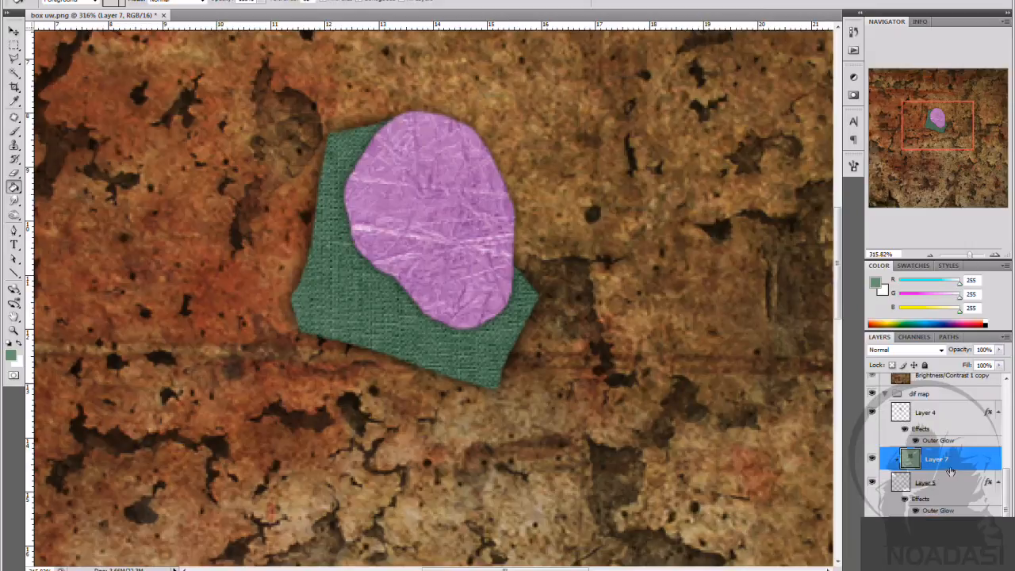
shift+click(964, 485)
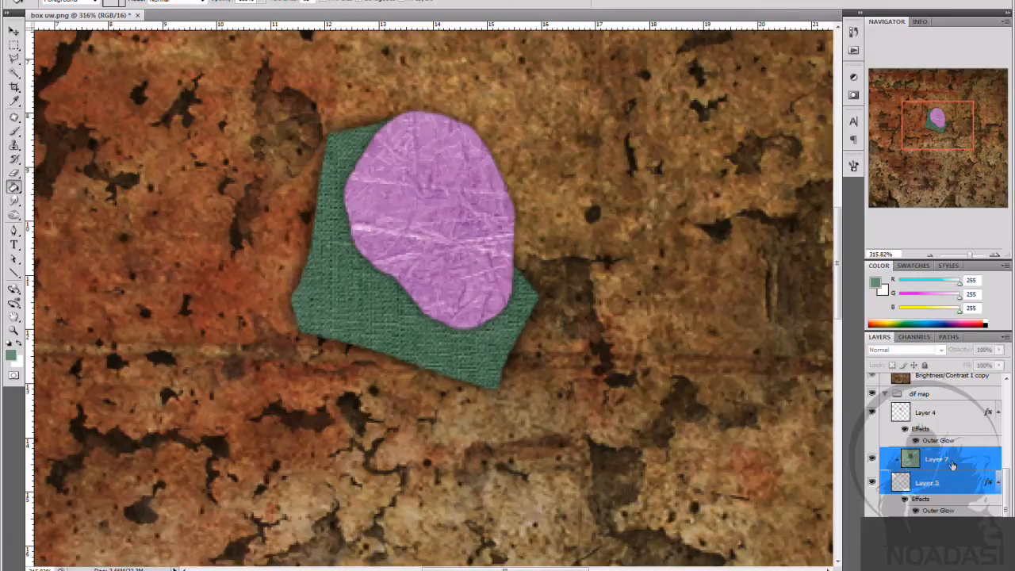
drag(953, 466, 975, 562)
scroll(958, 483, up, 5)
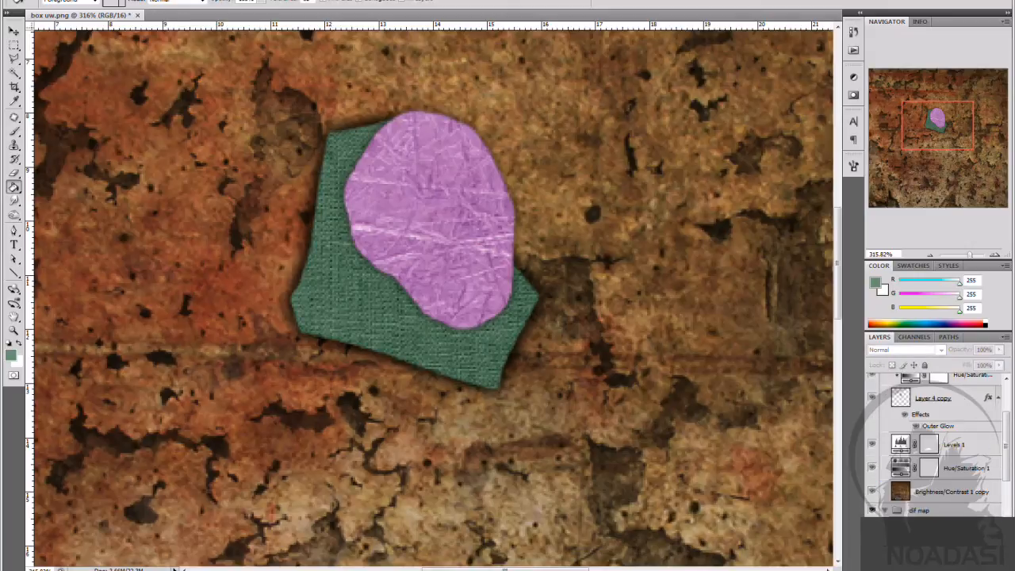
scroll(952, 484, down, 3)
scroll(944, 499, up, 1)
drag(928, 528, 917, 425)
scroll(880, 444, down, 3)
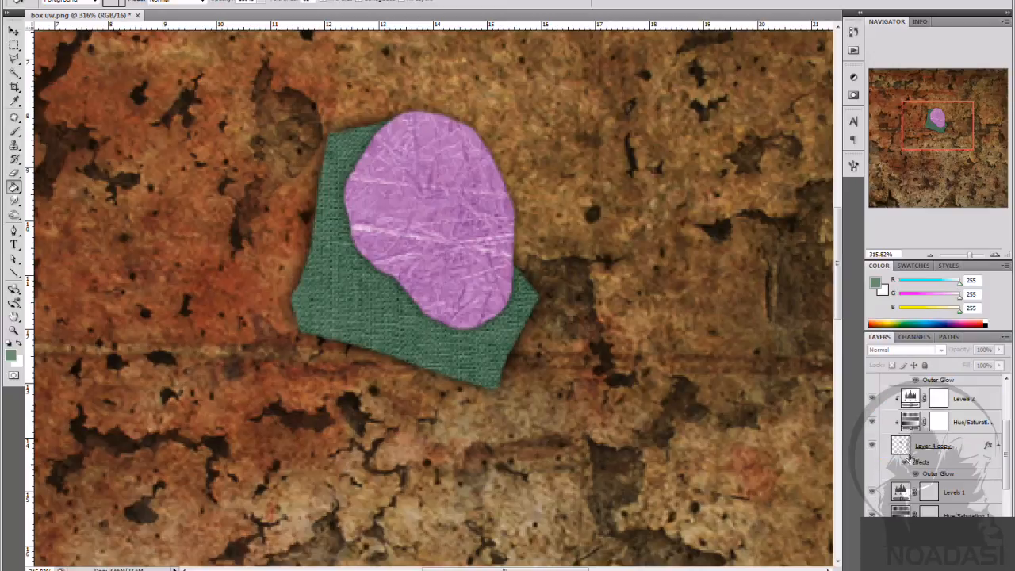
Step: Switch visibility from the dif map group to the spec/bump map group and place the copied patch layers beneath Layer 4 copy
click(873, 512)
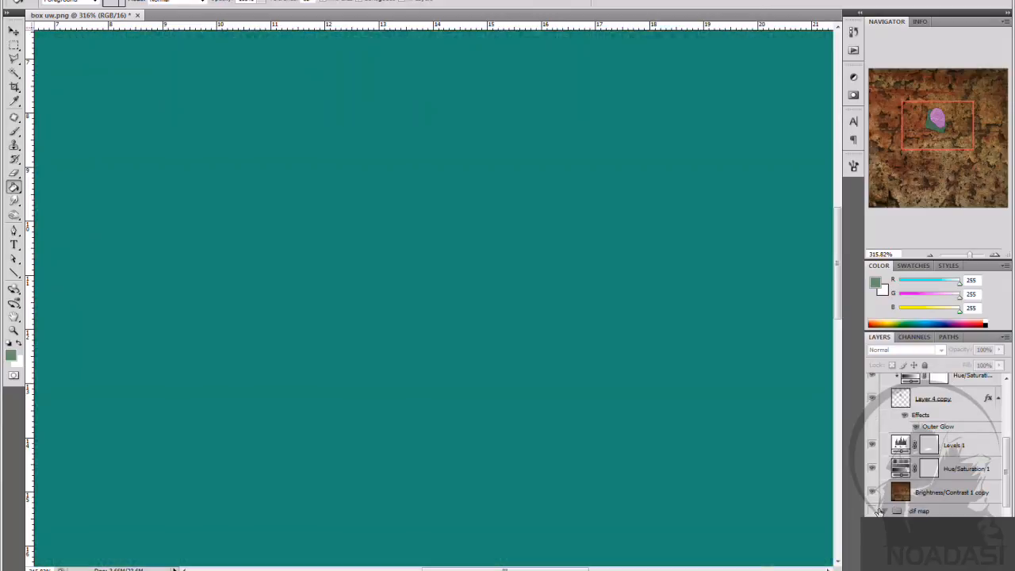
scroll(876, 511, up, 1)
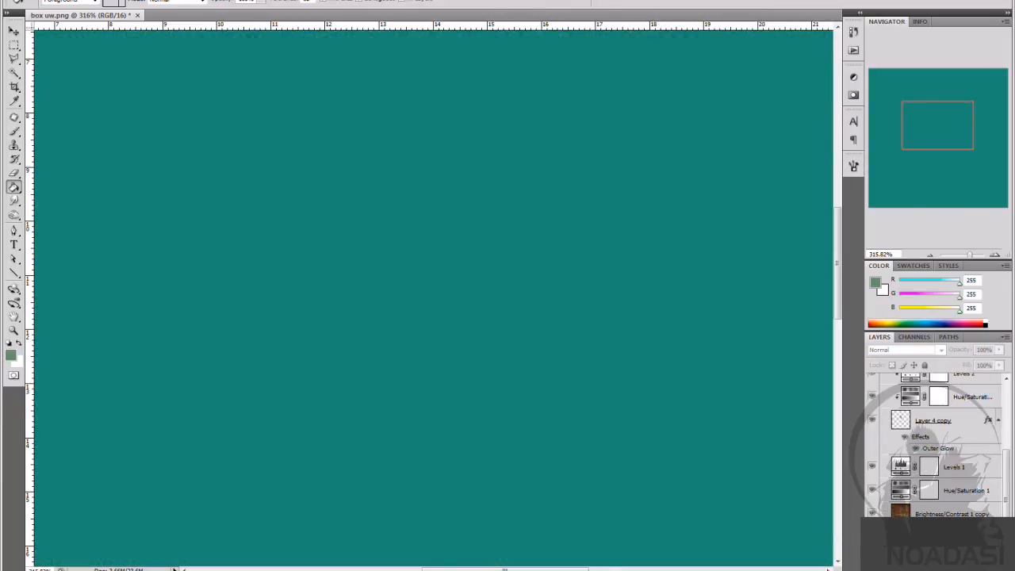
scroll(881, 444, up, 3)
click(872, 404)
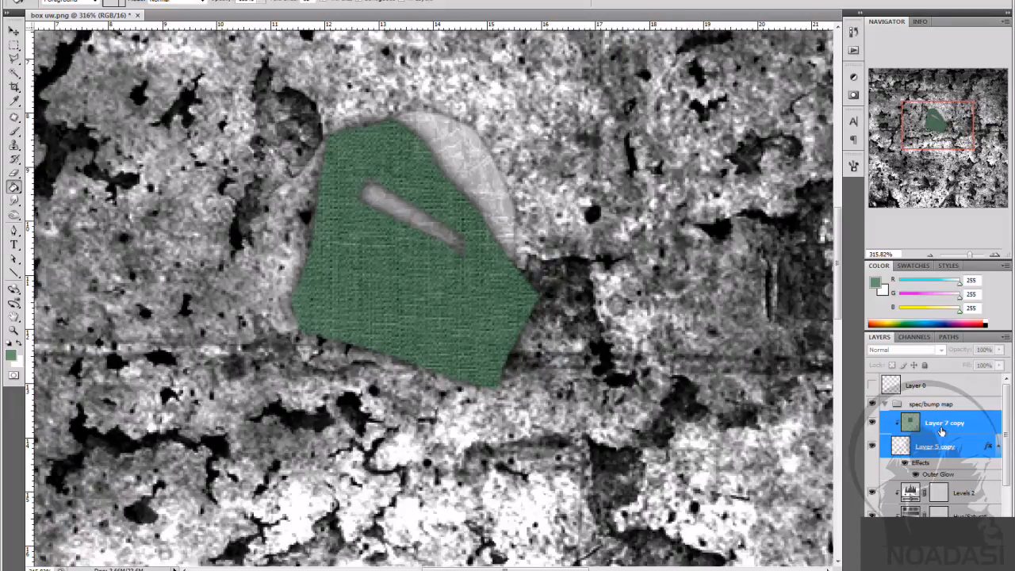
drag(942, 431, 942, 515)
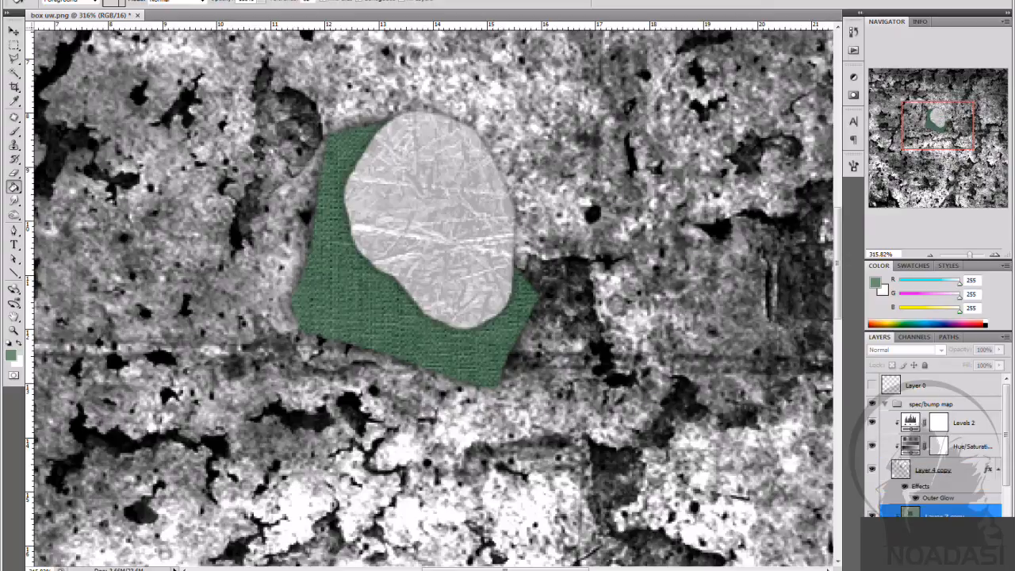
Step: Add a Hue/Saturation adjustment clipped above the copied green fabric layer and set its saturation to -100
scroll(941, 511, down, 3)
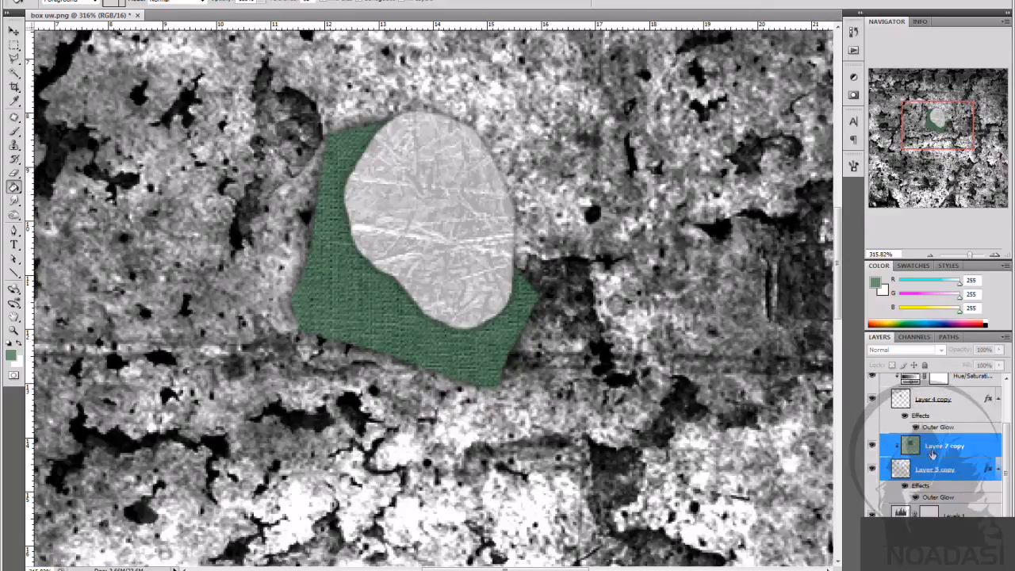
click(956, 449)
click(939, 565)
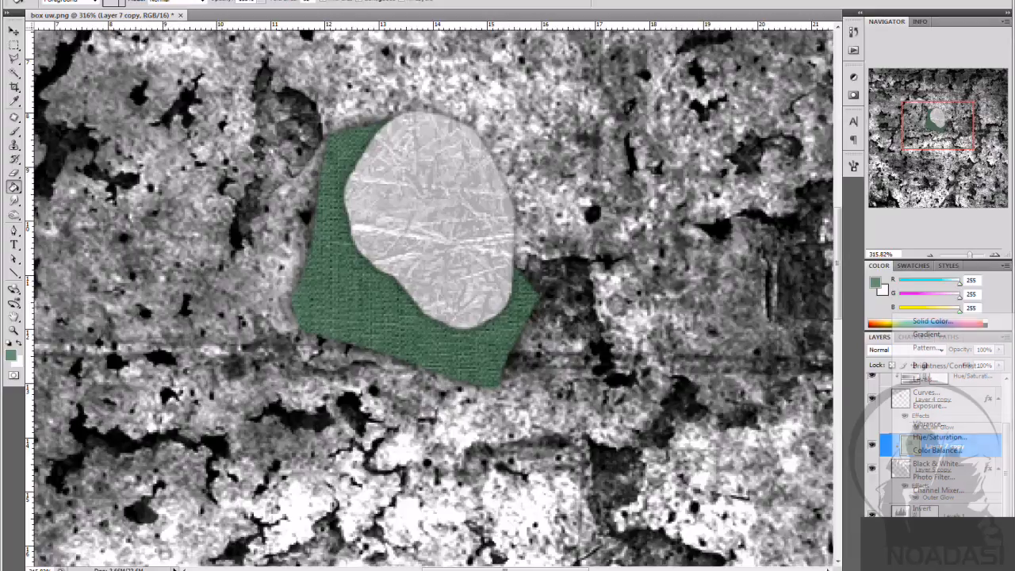
click(936, 437)
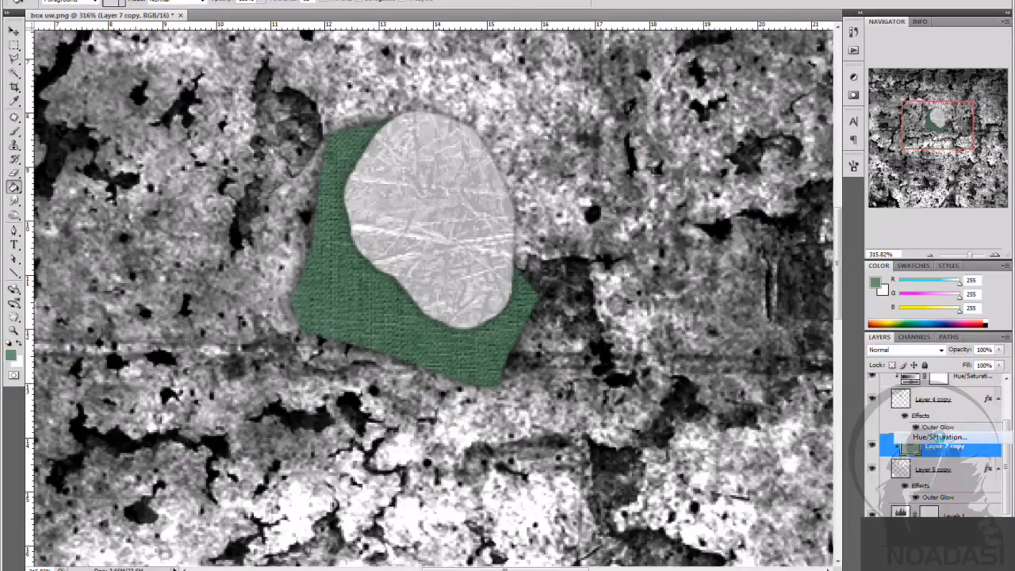
drag(938, 437, 938, 443)
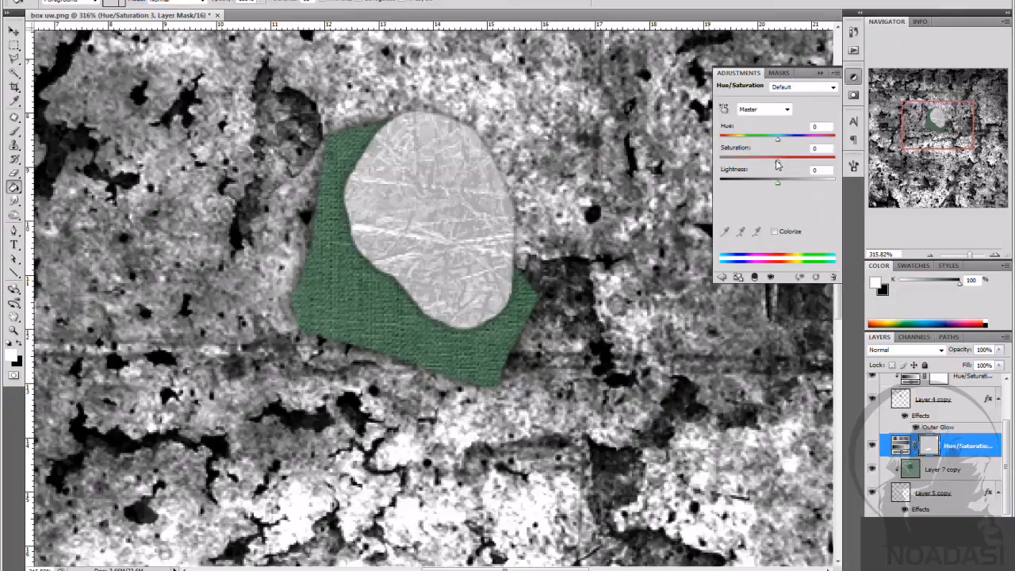
drag(778, 161, 694, 164)
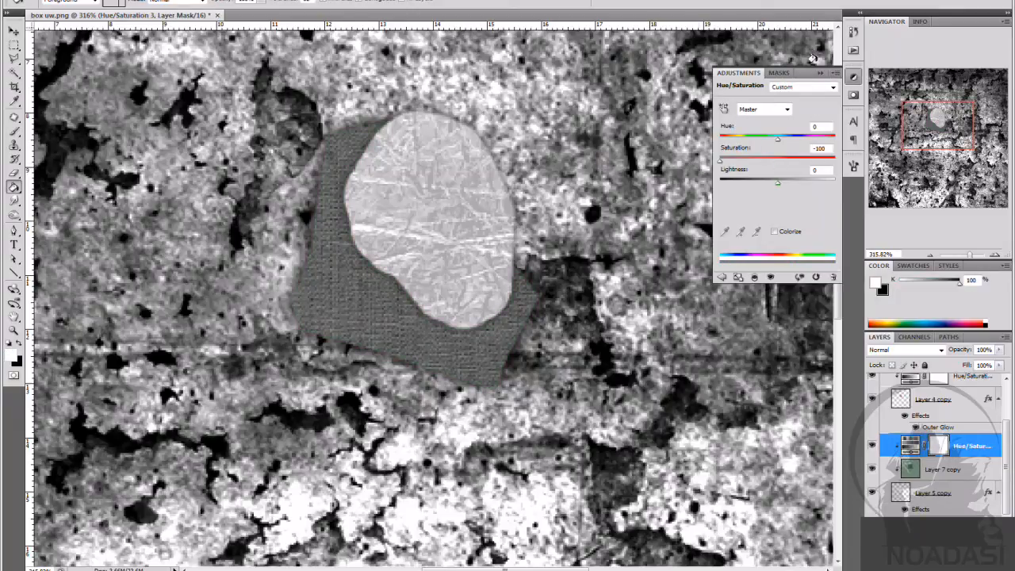
click(822, 73)
Step: Add a clipped Levels adjustment for the grey fabric with white input 133, midtone 1.55 and output levels 14 to 235
click(938, 564)
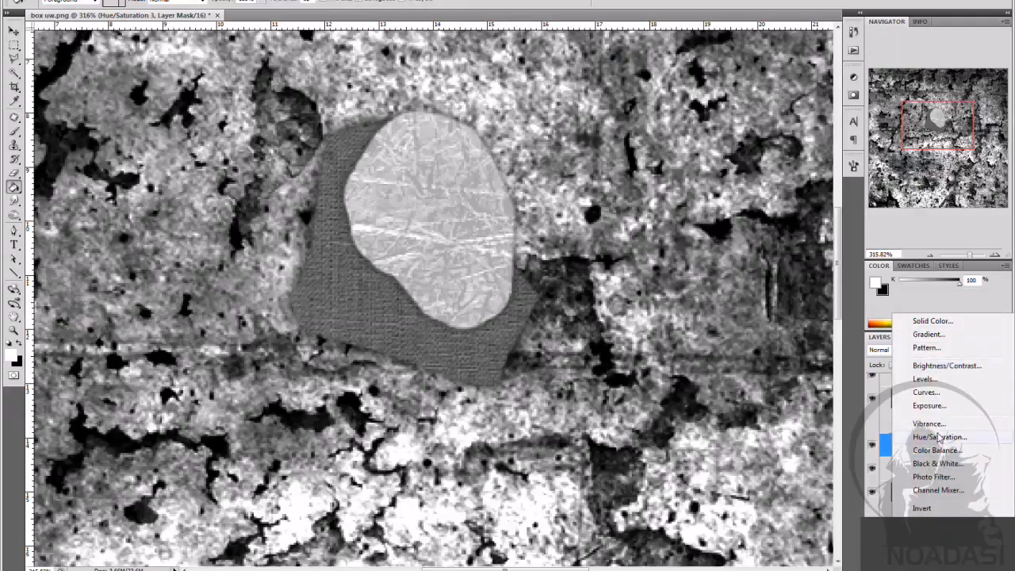
click(937, 382)
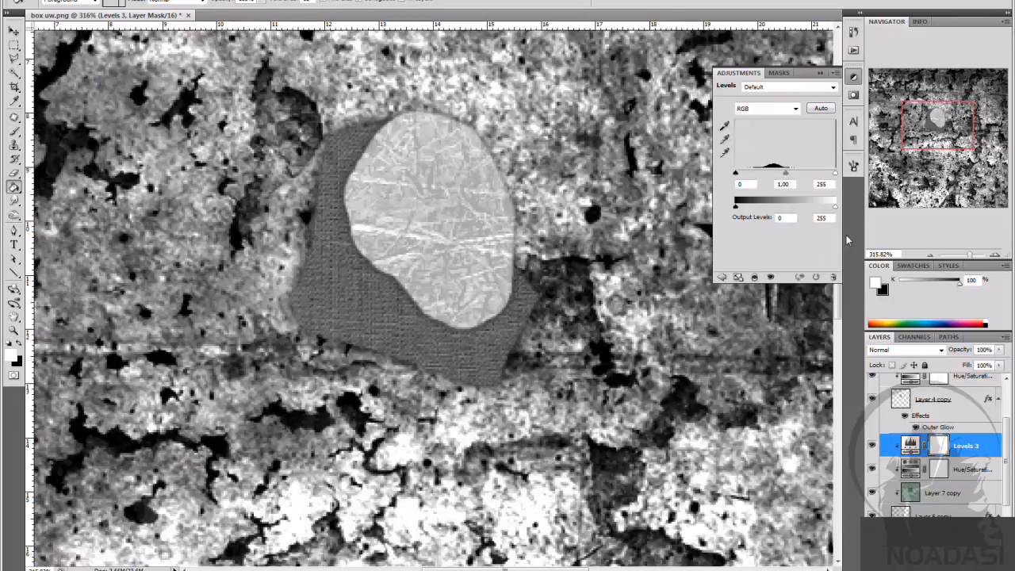
click(822, 110)
drag(836, 176, 787, 176)
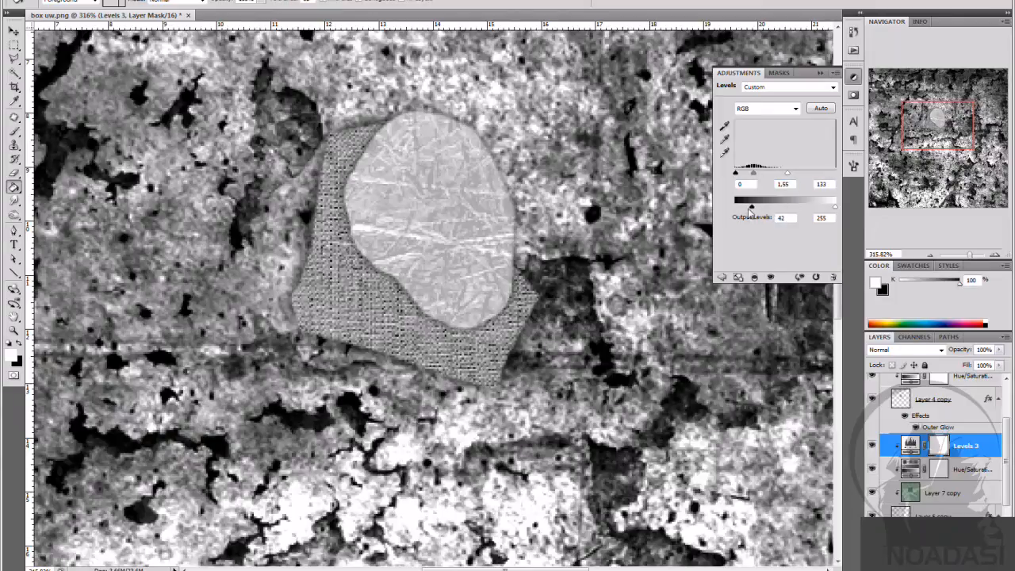
drag(834, 208, 827, 211)
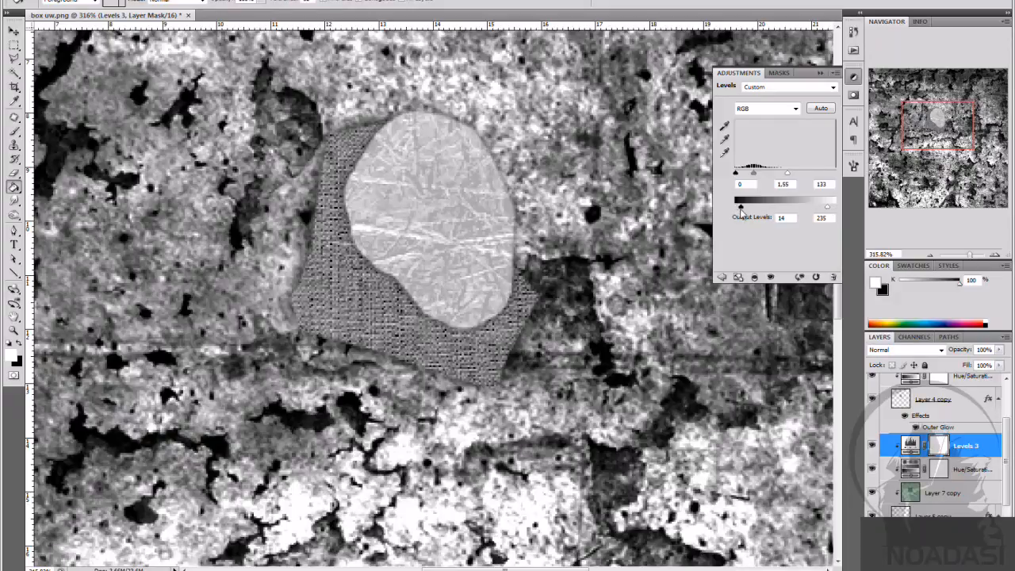
click(821, 74)
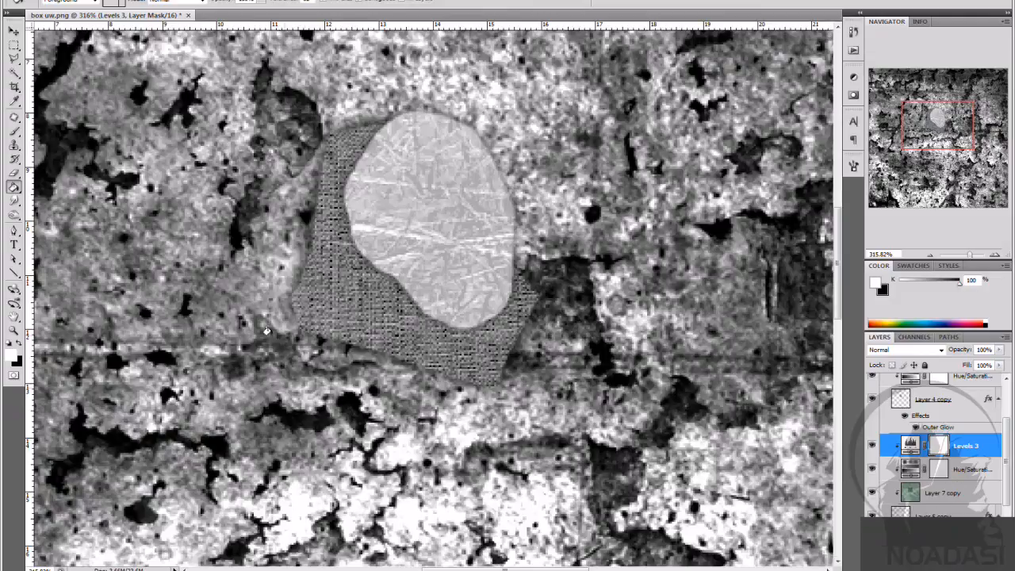
Step: Set the Outer Glow of Layer 5 copy in the spec/bump map group to 100% opacity with the dark grey colour 2c2c2c
drag(944, 136, 946, 142)
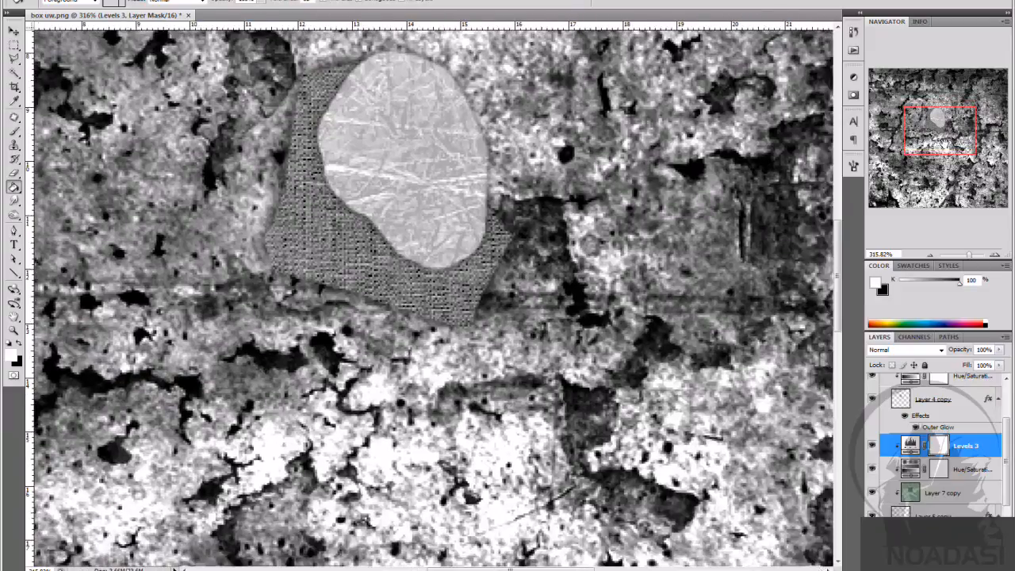
scroll(940, 475, down, 2)
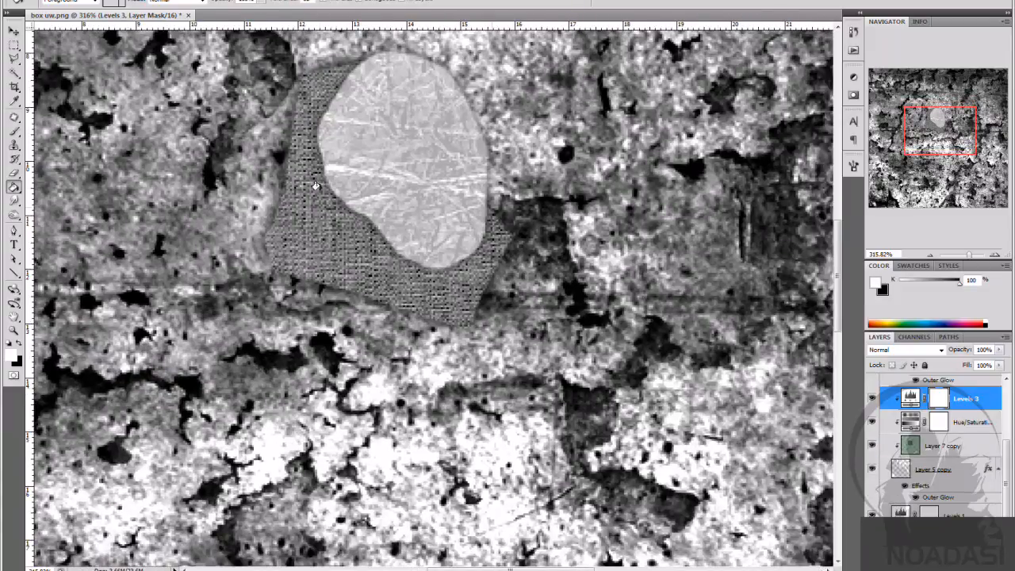
double_click(939, 498)
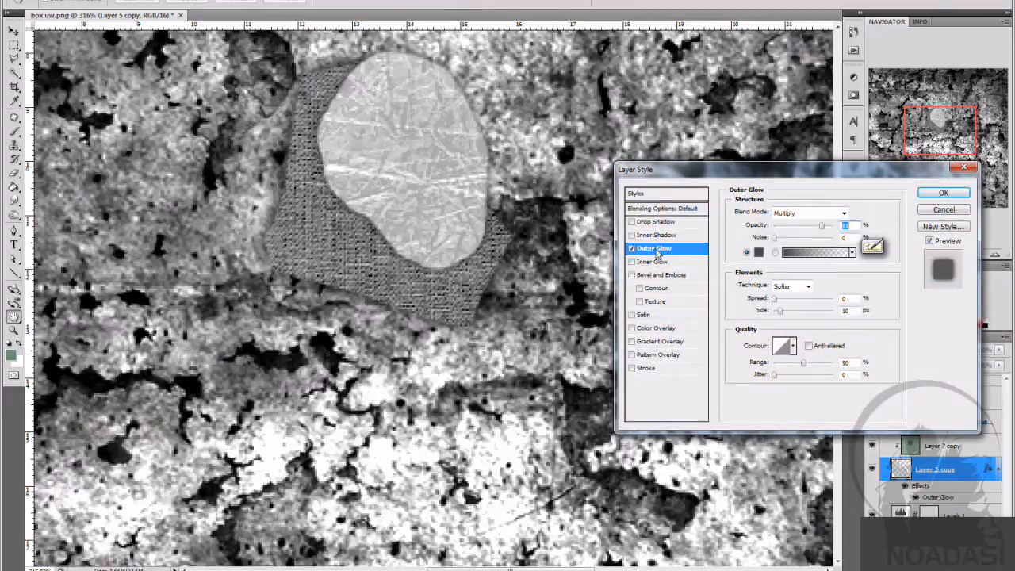
drag(823, 228, 839, 232)
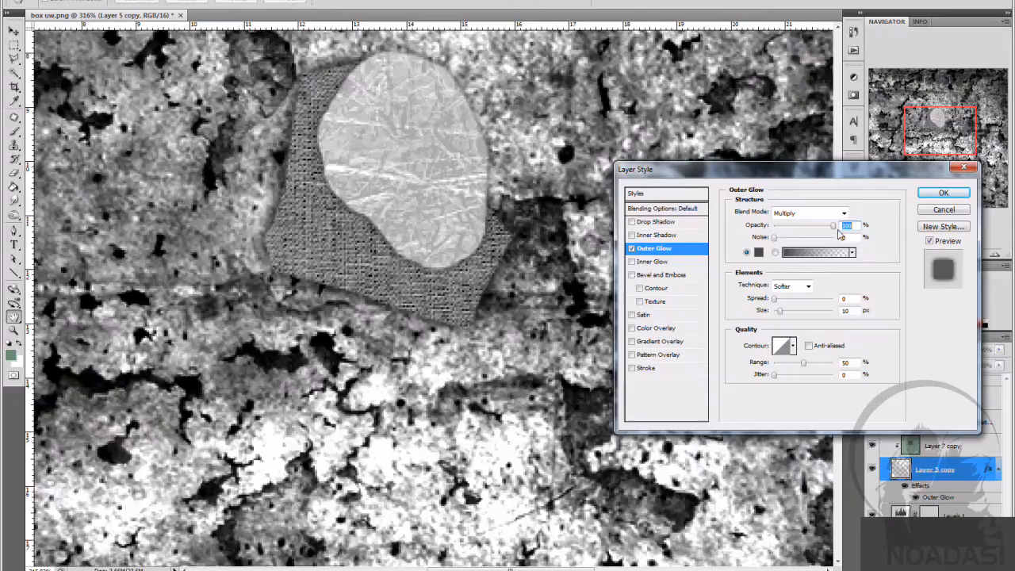
click(759, 252)
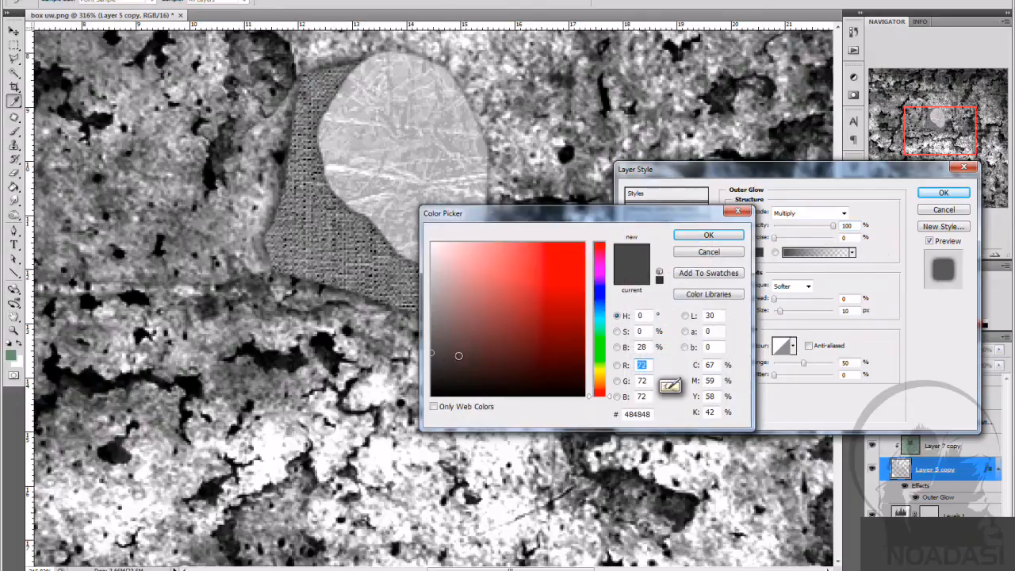
mouse_move(433, 368)
mouse_down()
mouse_move(429, 387)
mouse_move(432, 370)
mouse_up()
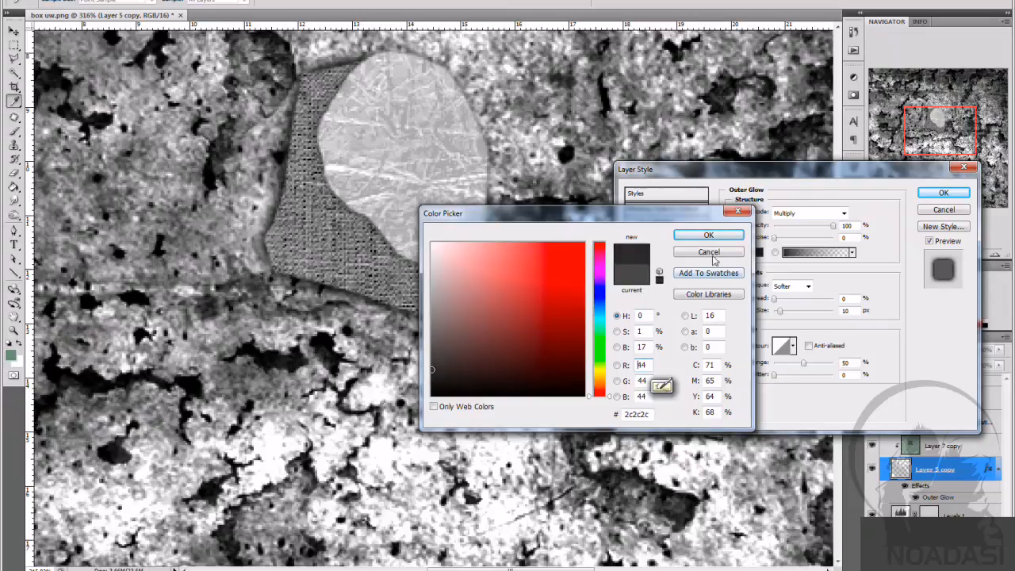
click(713, 236)
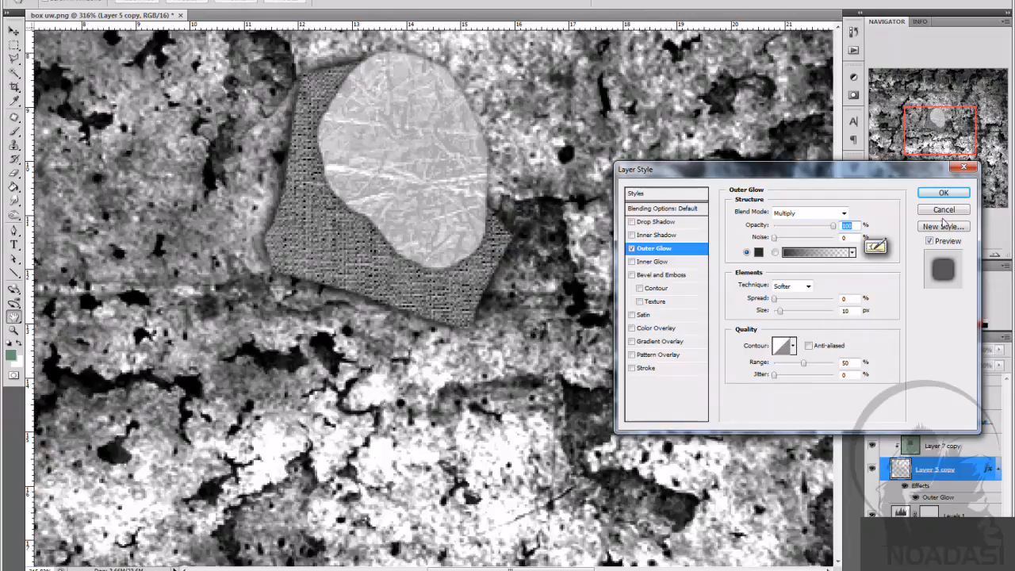
click(944, 193)
Step: Export the greyscale spec/bump map for web as a JPEG at quality 100, replacing box_spec.jpg in the Box tuto folder
click(966, 256)
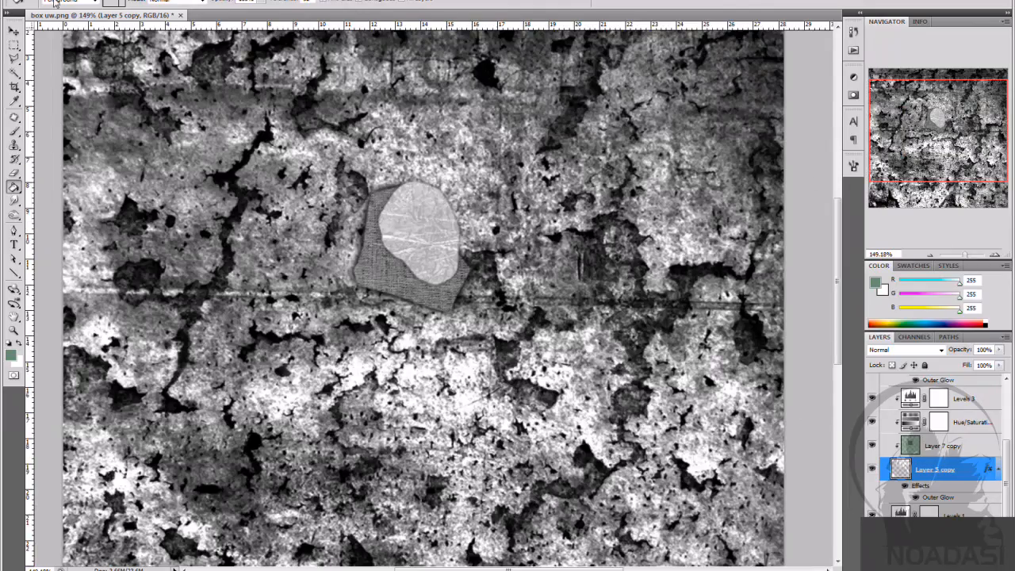
click(10, 0)
click(76, 164)
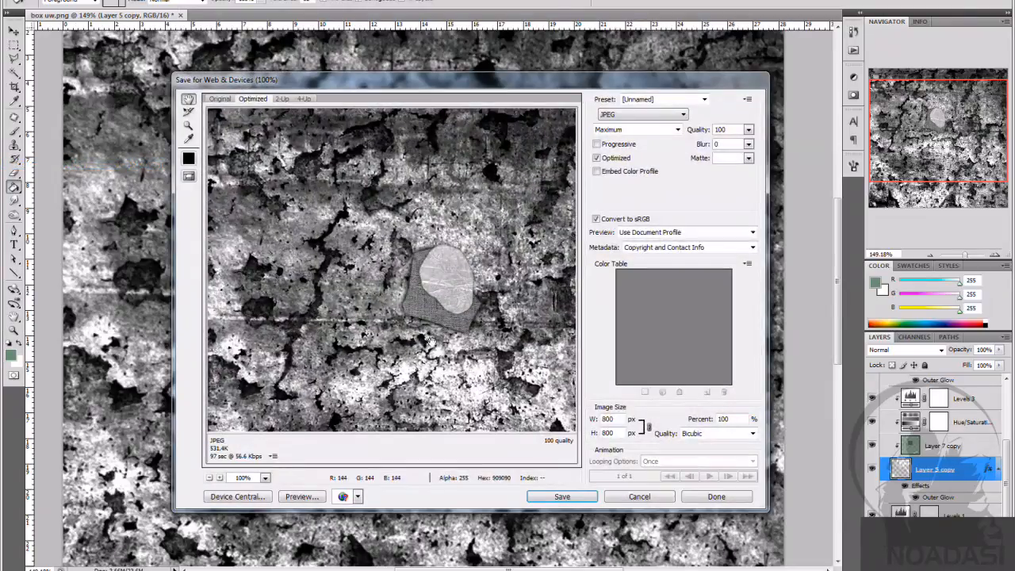
click(560, 496)
click(495, 103)
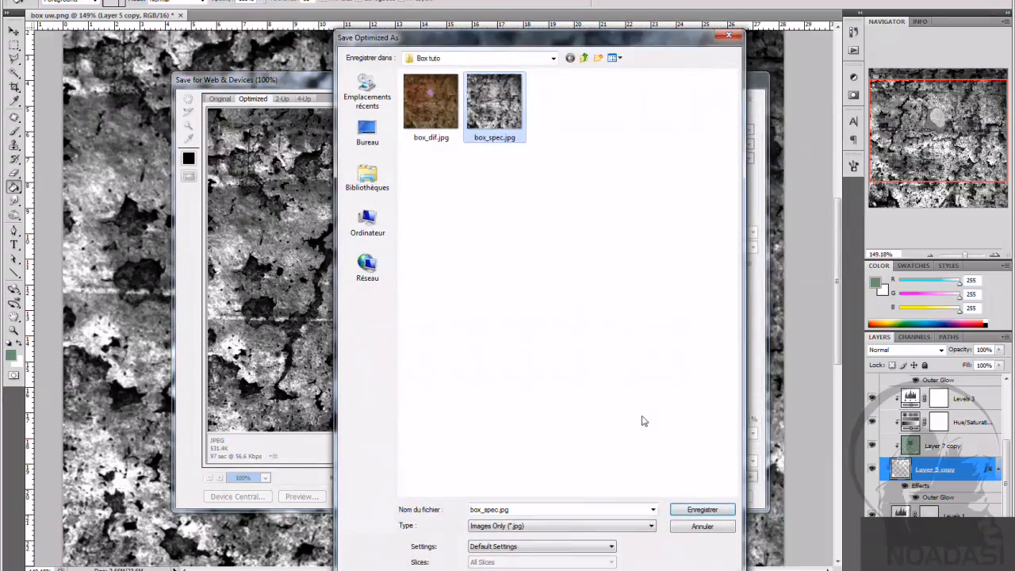
click(695, 500)
click(589, 272)
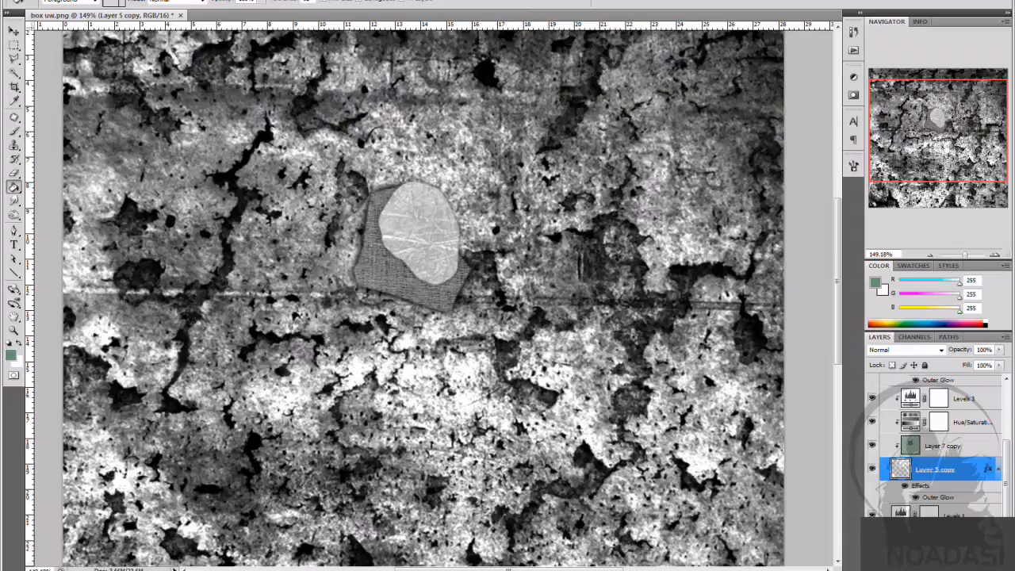
Step: Collapse and hide the spec/bump map group and make the dif map group visible instead
scroll(948, 432, up, 5)
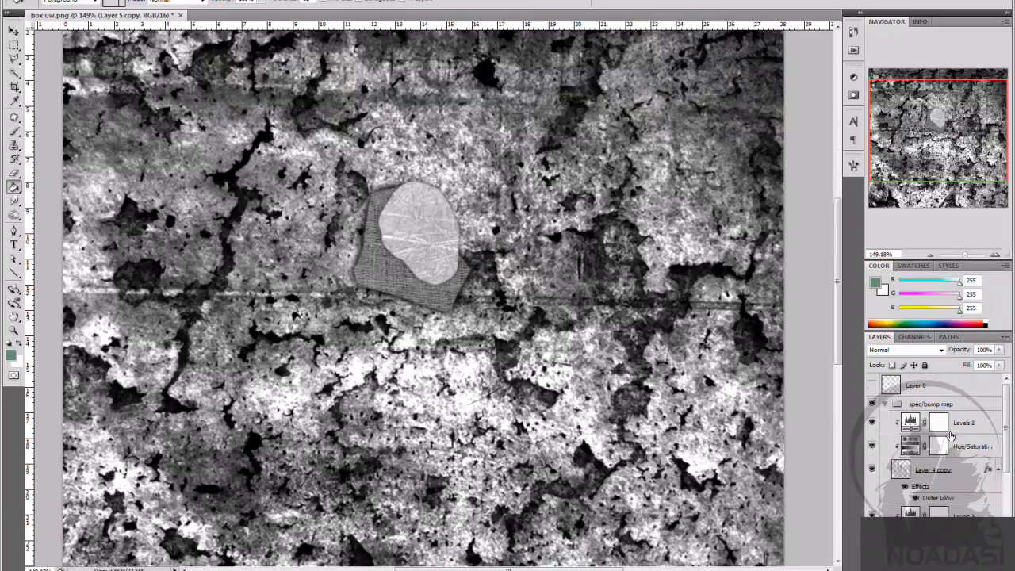
click(886, 404)
click(872, 404)
click(872, 418)
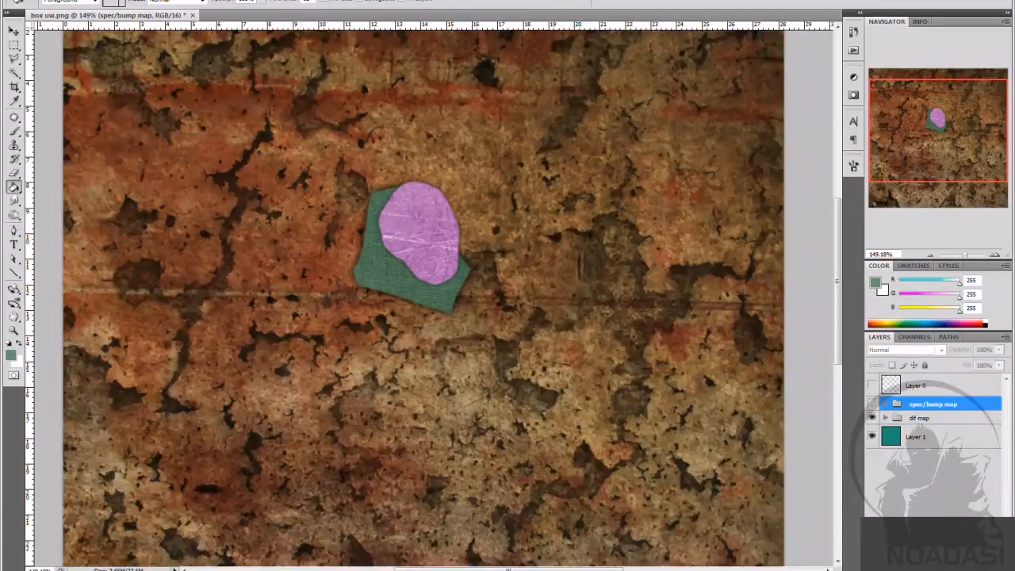
Step: Export the diffuse map for web as a JPEG at quality 100, replacing box_dif.jpg in the Box tuto folder
key(alt+f)
click(94, 166)
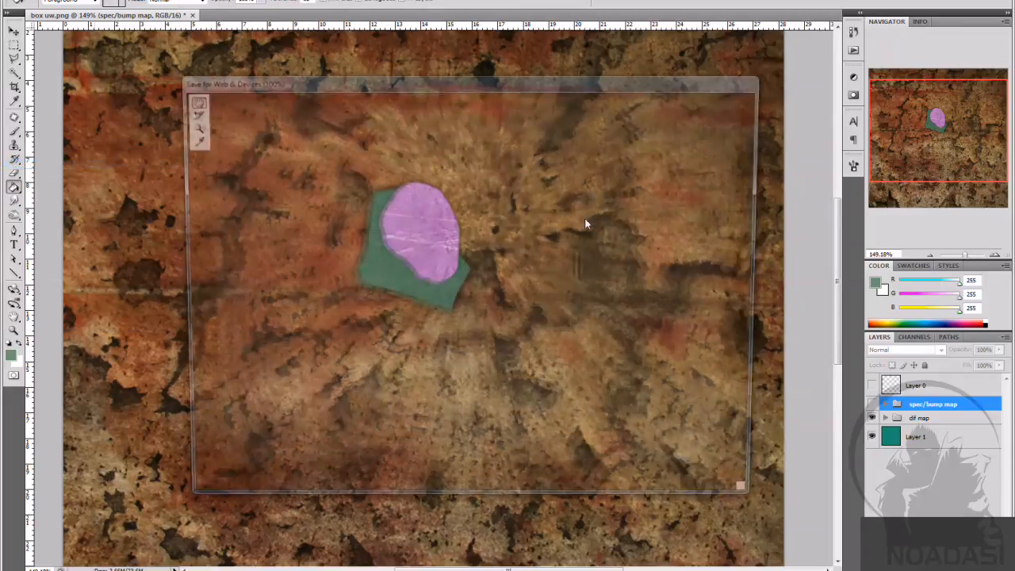
click(562, 497)
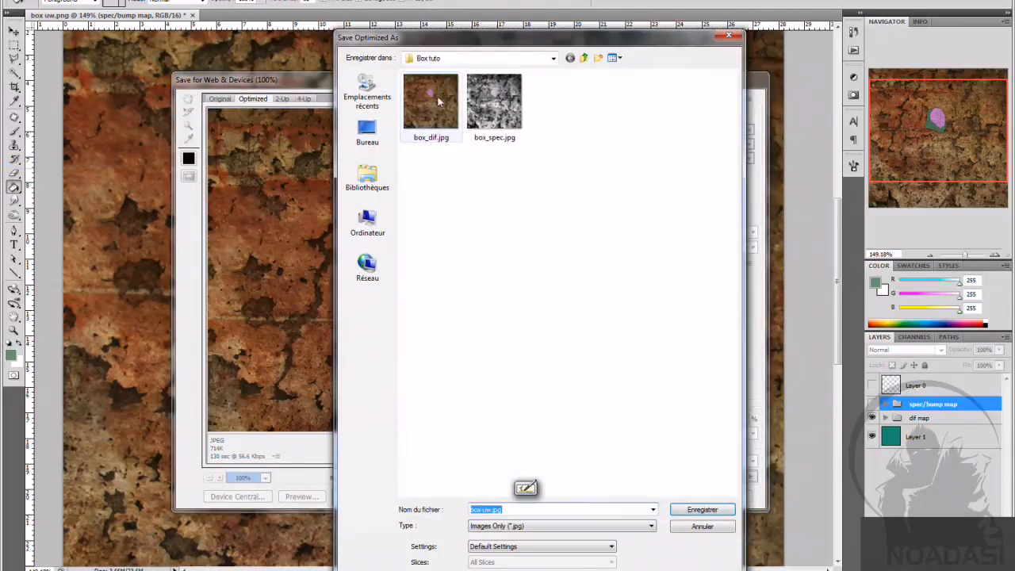
click(714, 514)
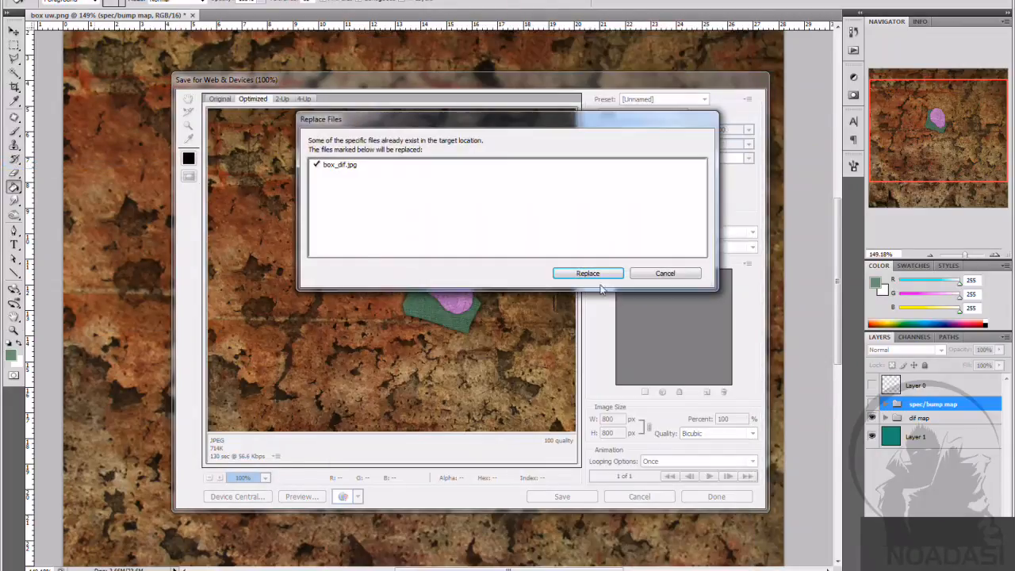
click(587, 273)
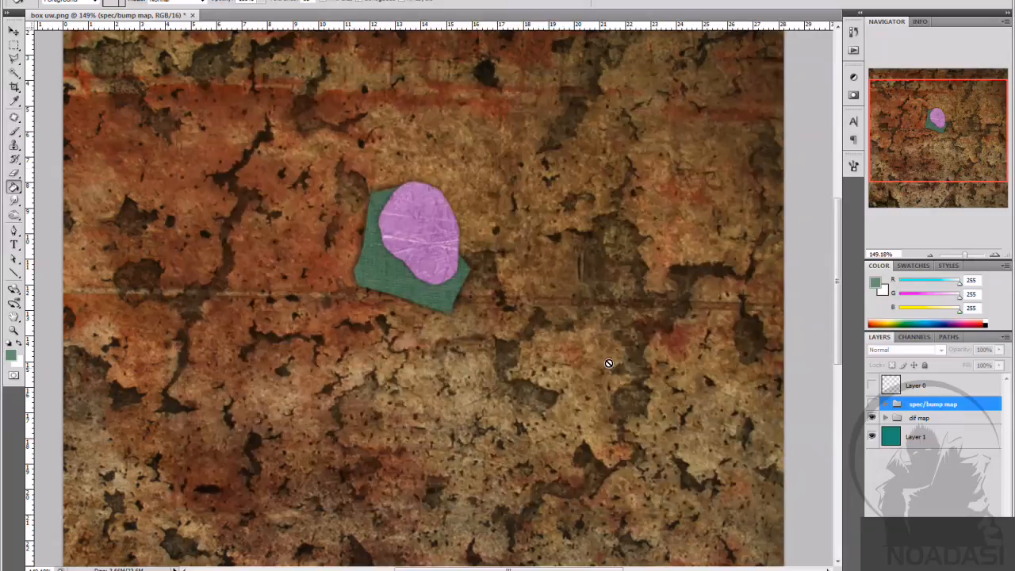
Step: Switch to 3ds Max, check the box material's map assignments, and render the perspective view with the updated textures
key(alt+Tab)
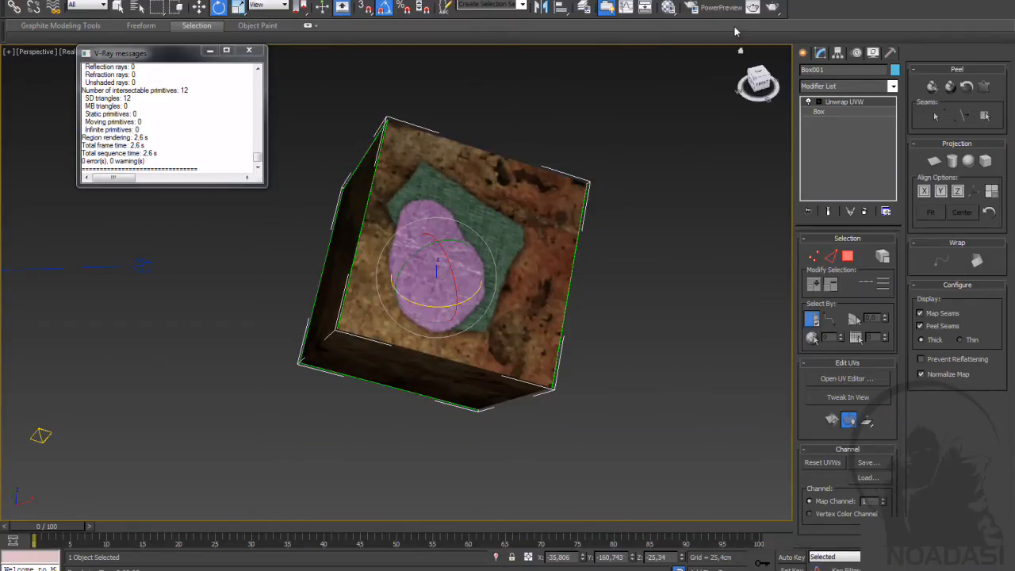
click(668, 7)
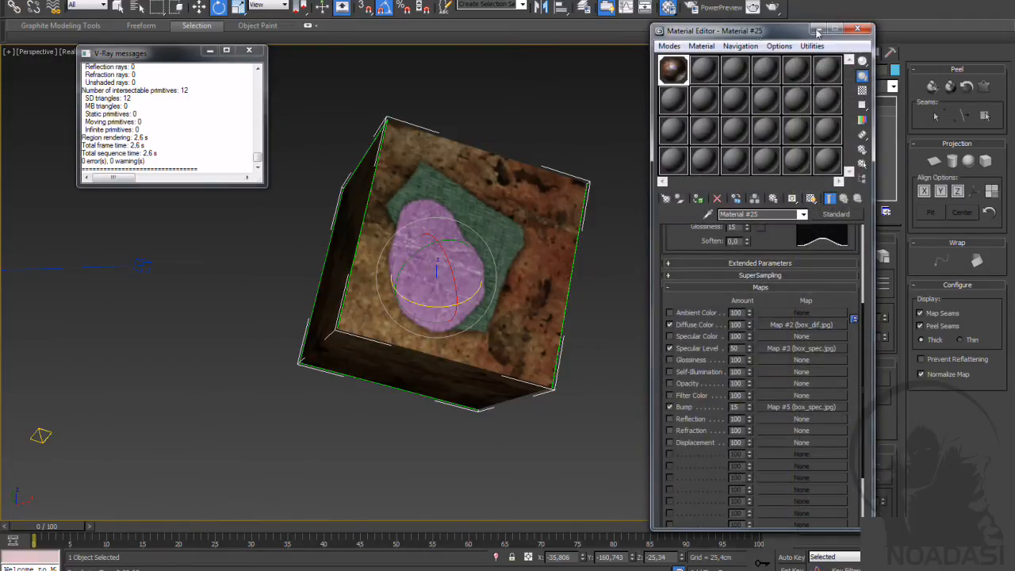
click(856, 32)
click(778, 7)
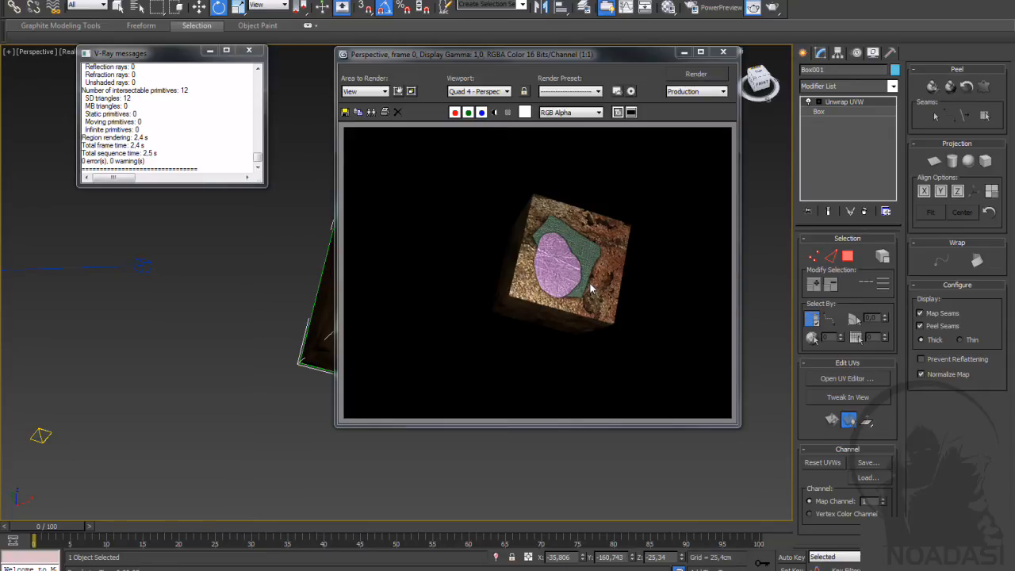
click(723, 51)
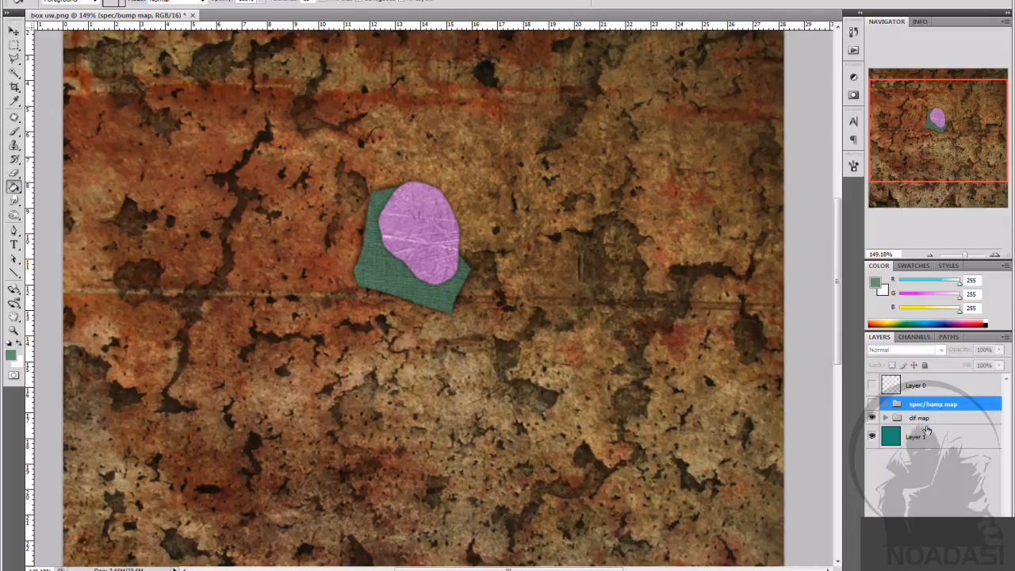
Step: Return to 3ds Max, render the perspective view again and inspect the patches on the box at different magnifications
mouse_move(428, 570)
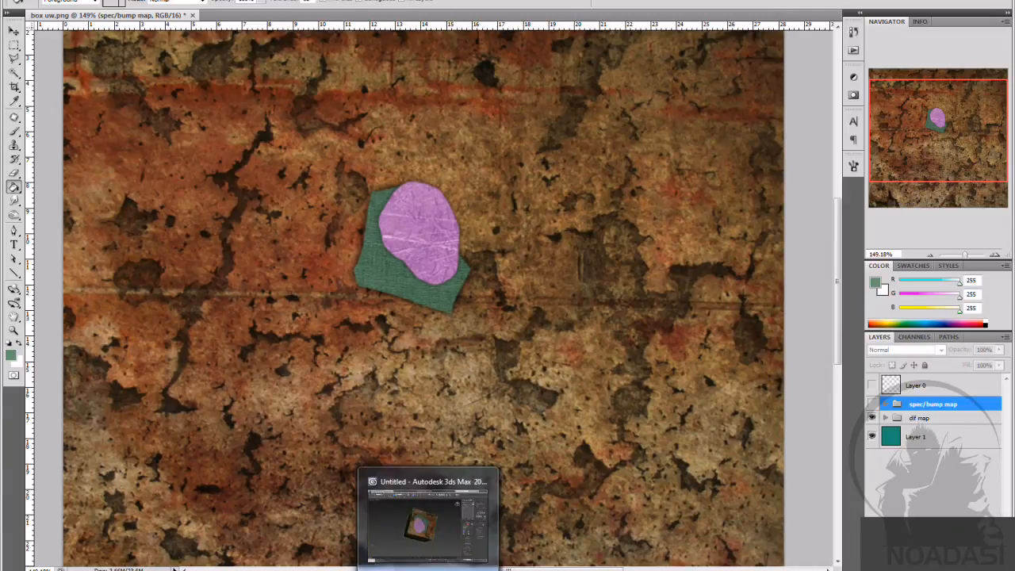
click(429, 569)
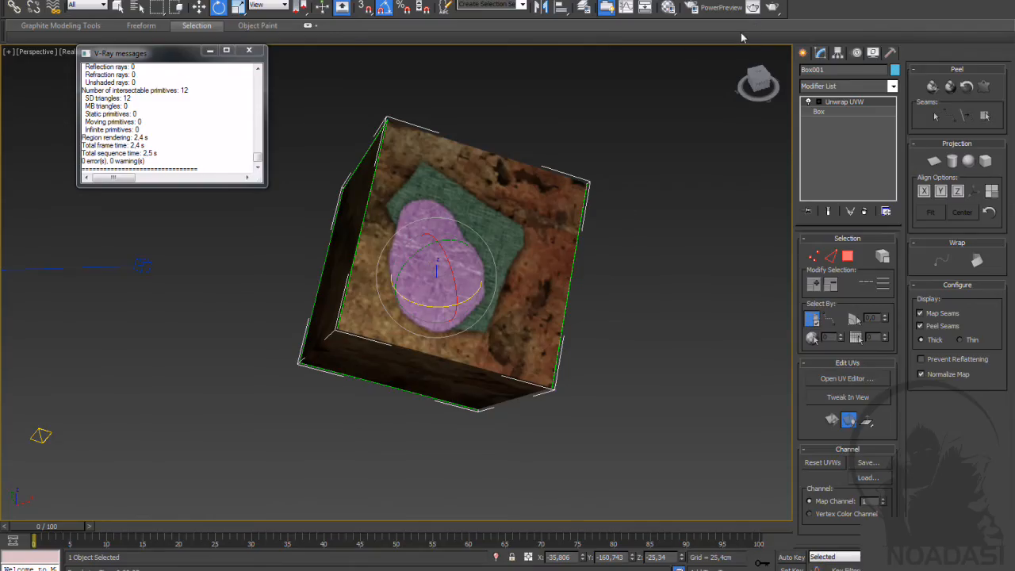
click(772, 7)
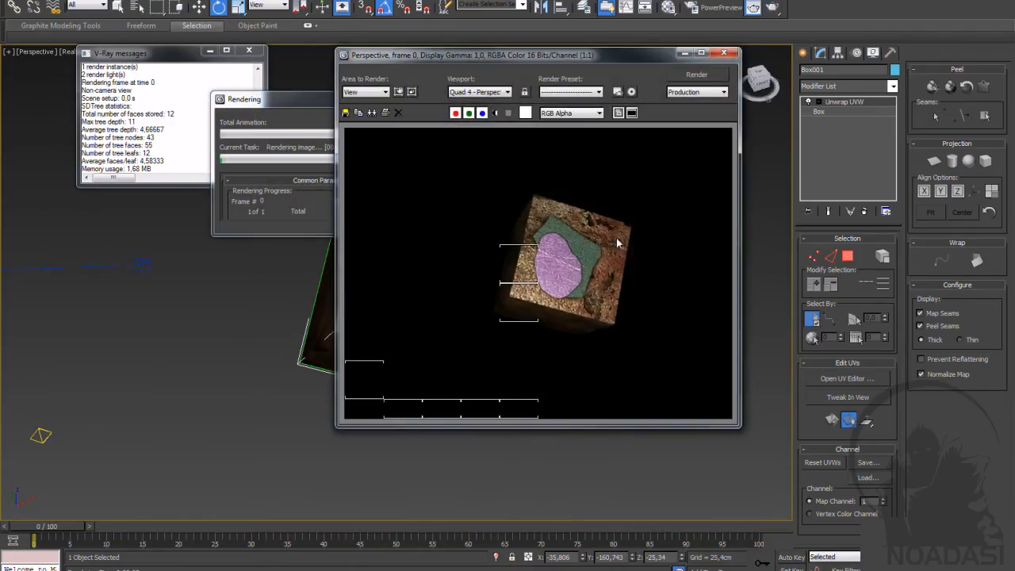
scroll(599, 278, up, 5)
click(598, 277)
scroll(599, 280, down, 4)
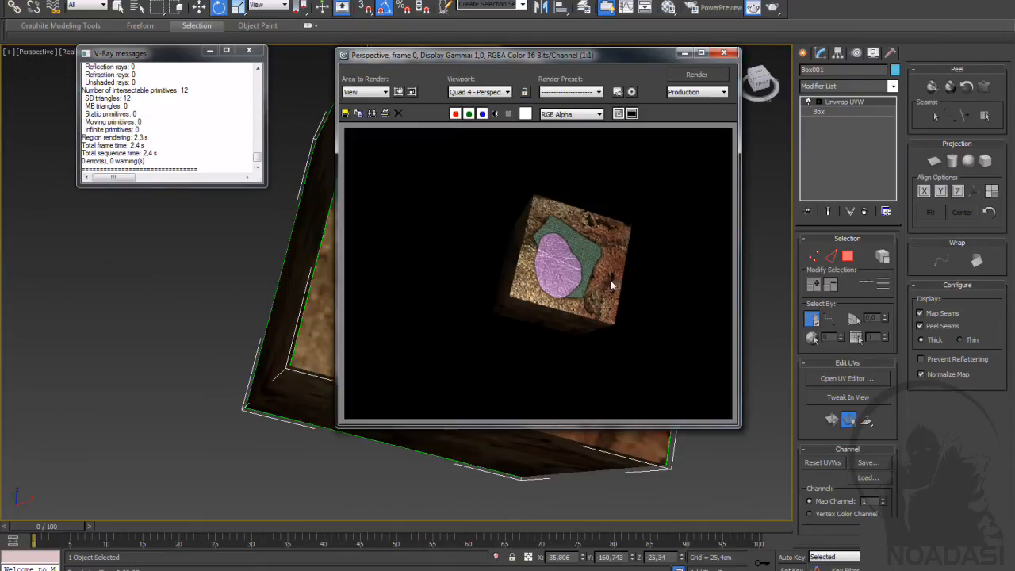
scroll(610, 266, up, 3)
scroll(615, 264, down, 5)
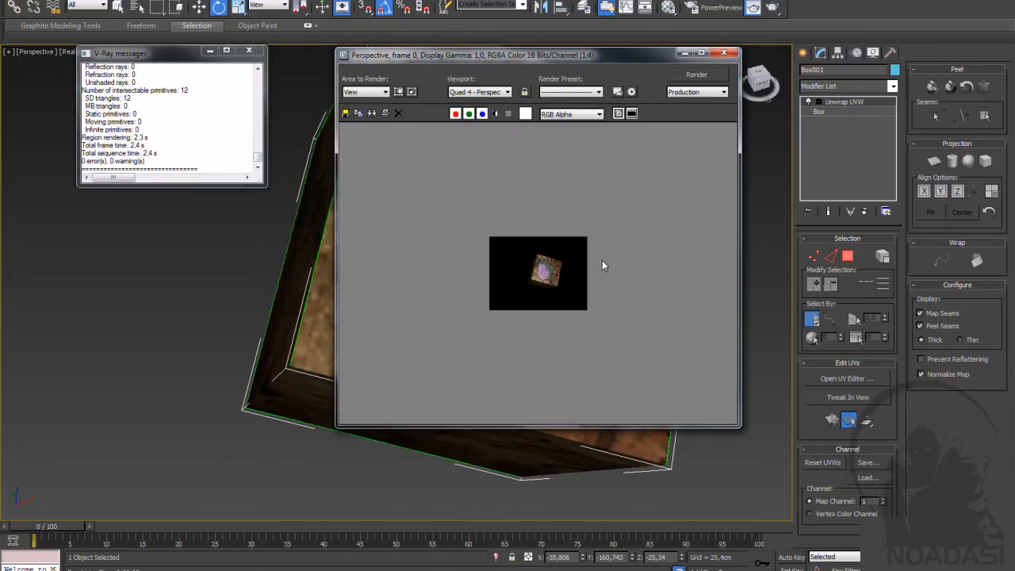
scroll(603, 265, up, 3)
key(Escape)
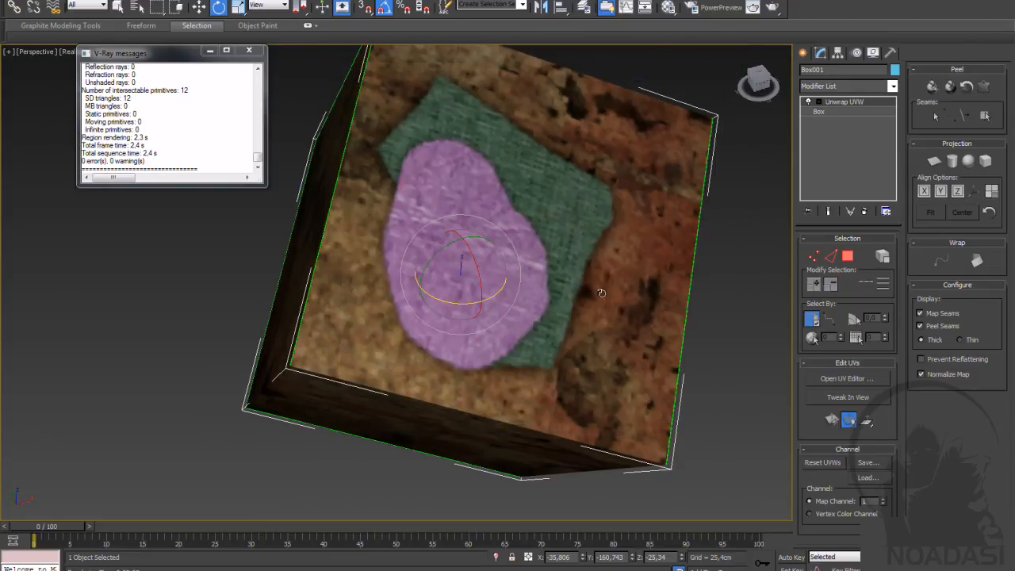
Step: Render the textured box once more from the reframed perspective view, examine it and close the rendering
drag(602, 246, 605, 267)
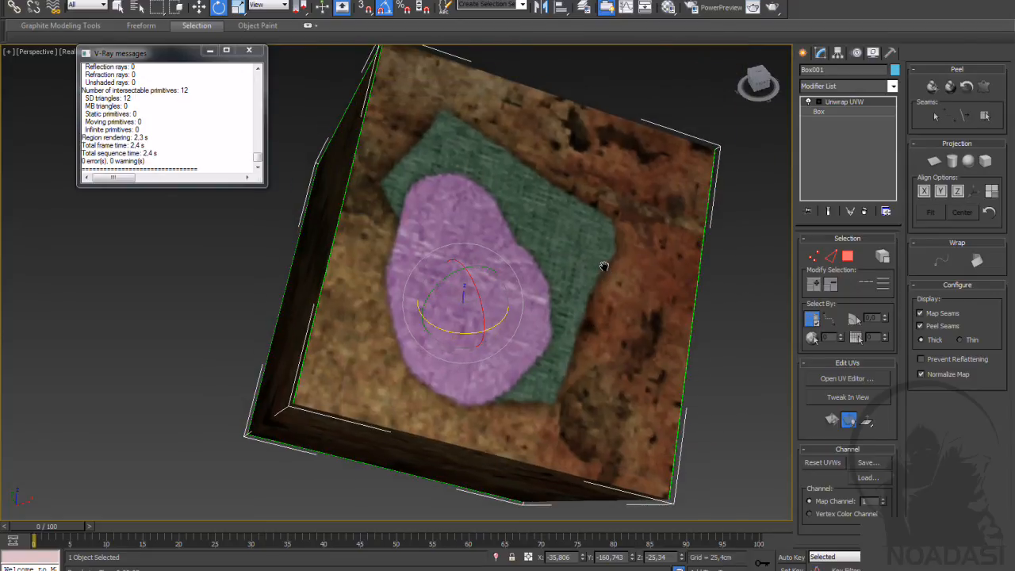
scroll(605, 266, down, 3)
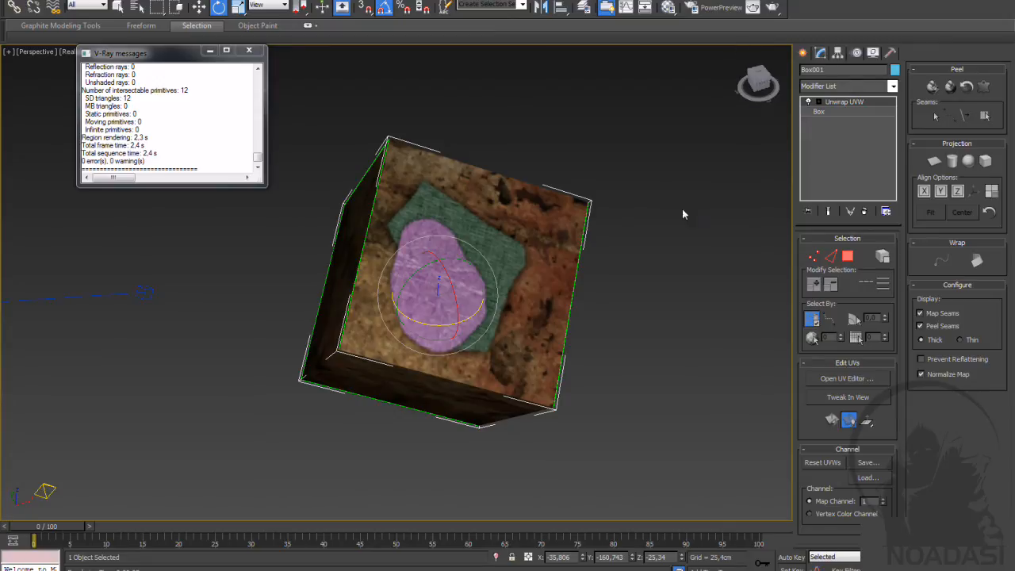
scroll(671, 217, up, 2)
scroll(672, 214, down, 2)
click(772, 9)
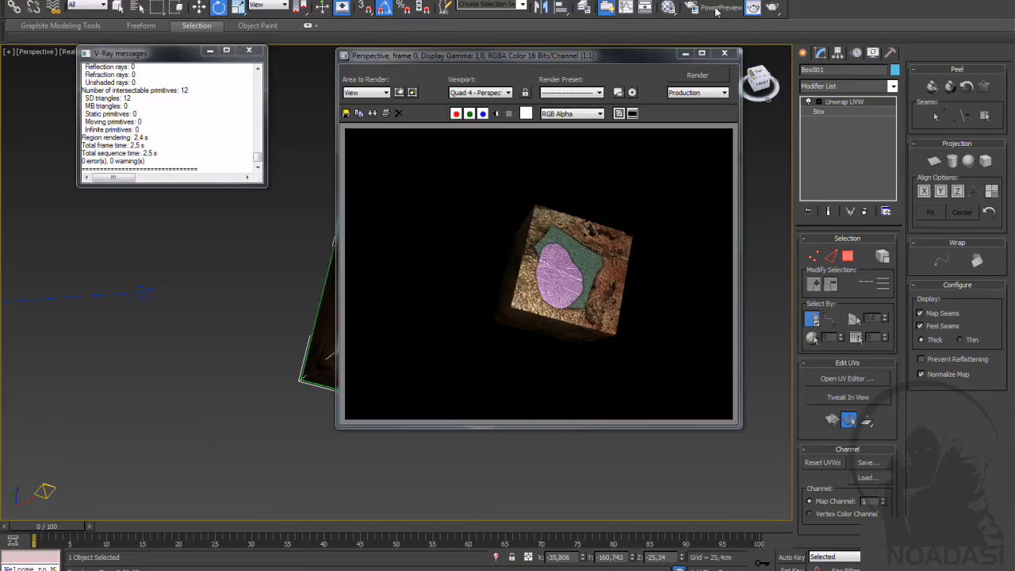
click(722, 57)
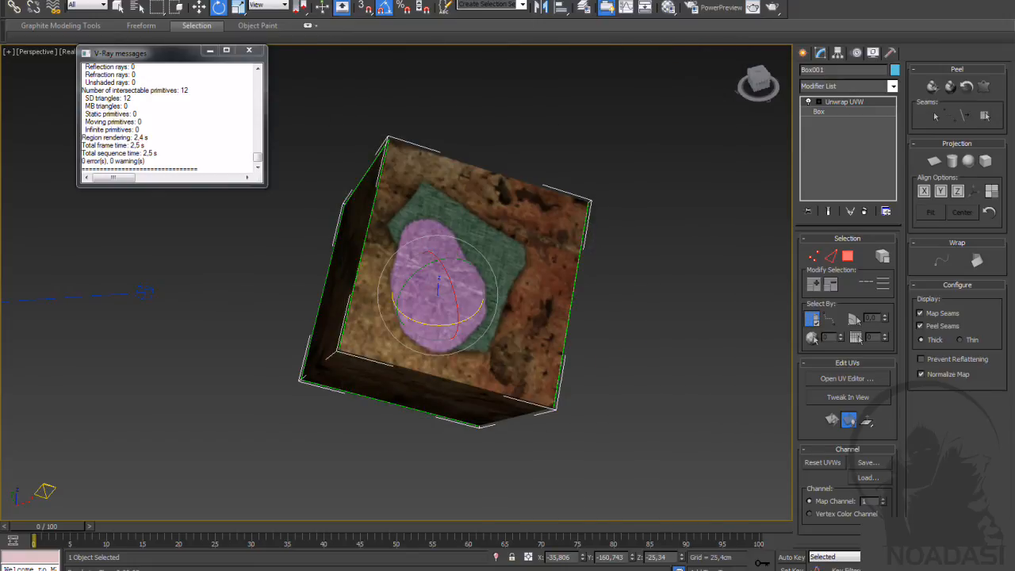
click(343, 0)
mouse_move(439, 0)
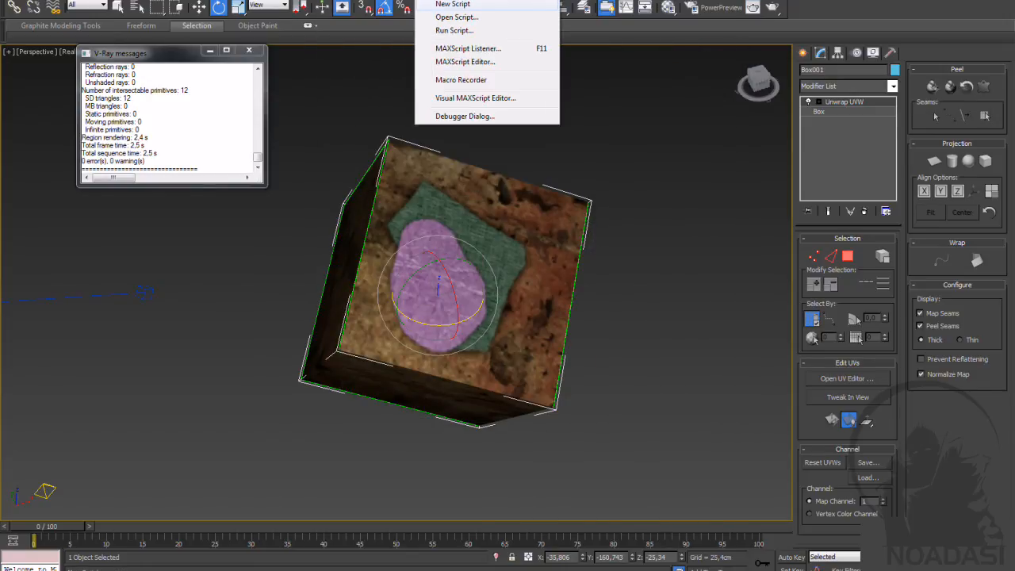
mouse_move(393, 0)
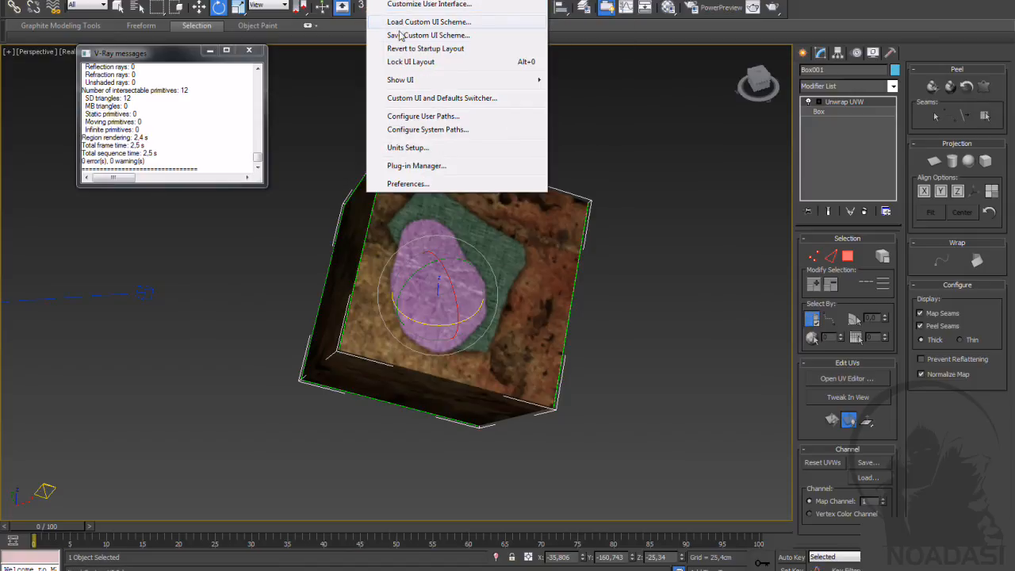
click(748, 247)
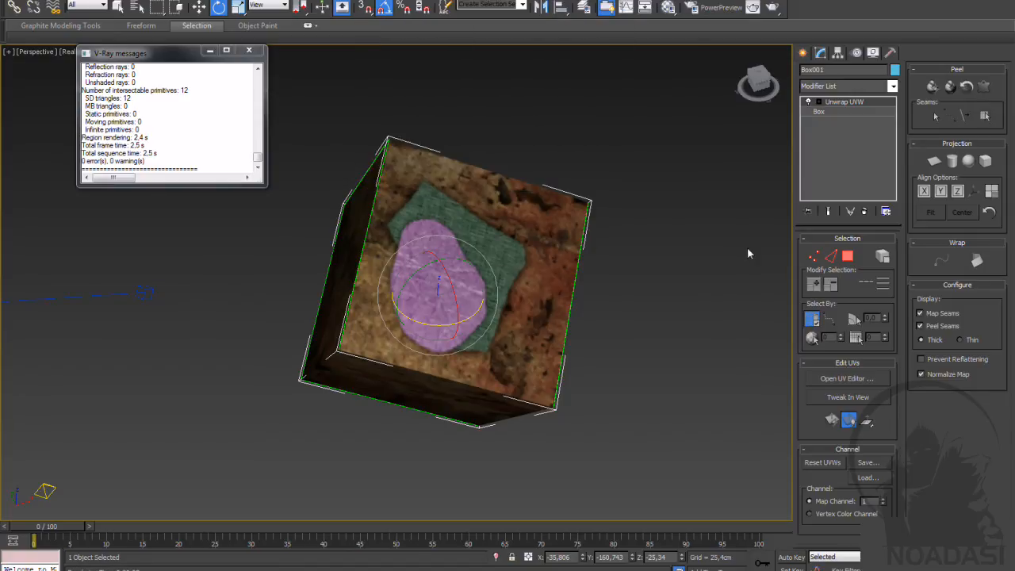
Step: Deselect the box and clear the V-Ray messages window away from the viewport
click(744, 246)
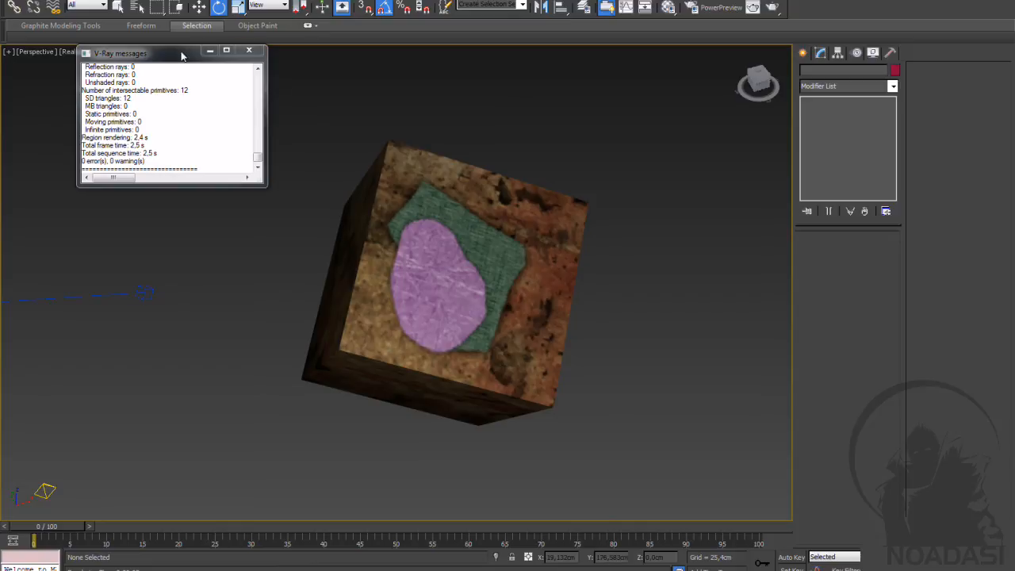
drag(182, 55, 107, 70)
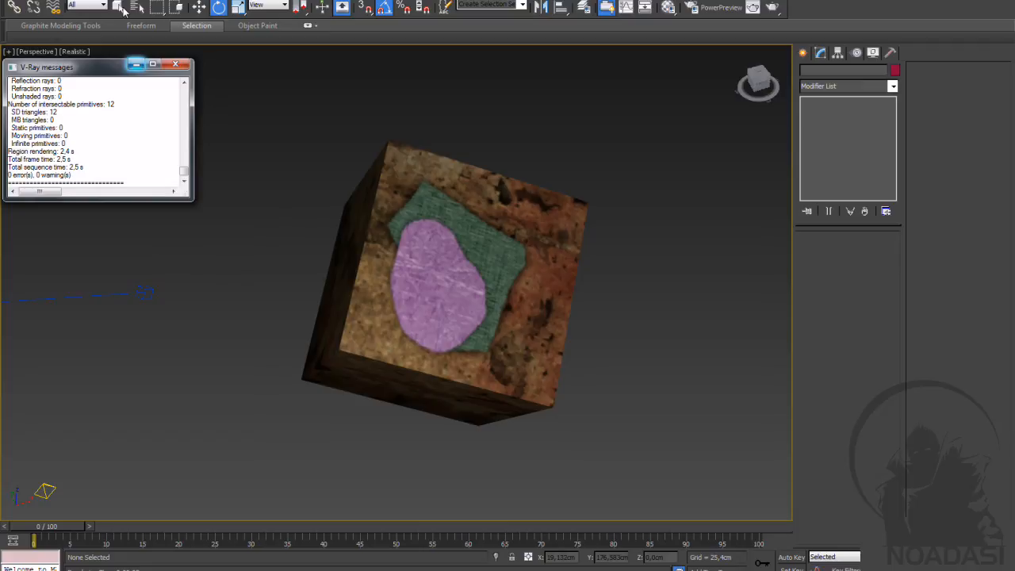
drag(106, 70, 112, 83)
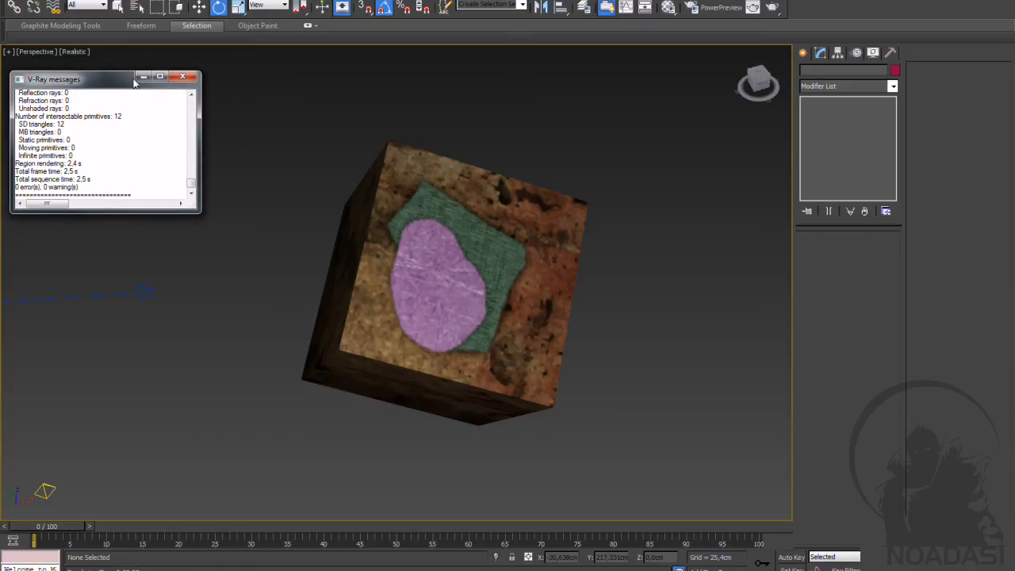
click(181, 77)
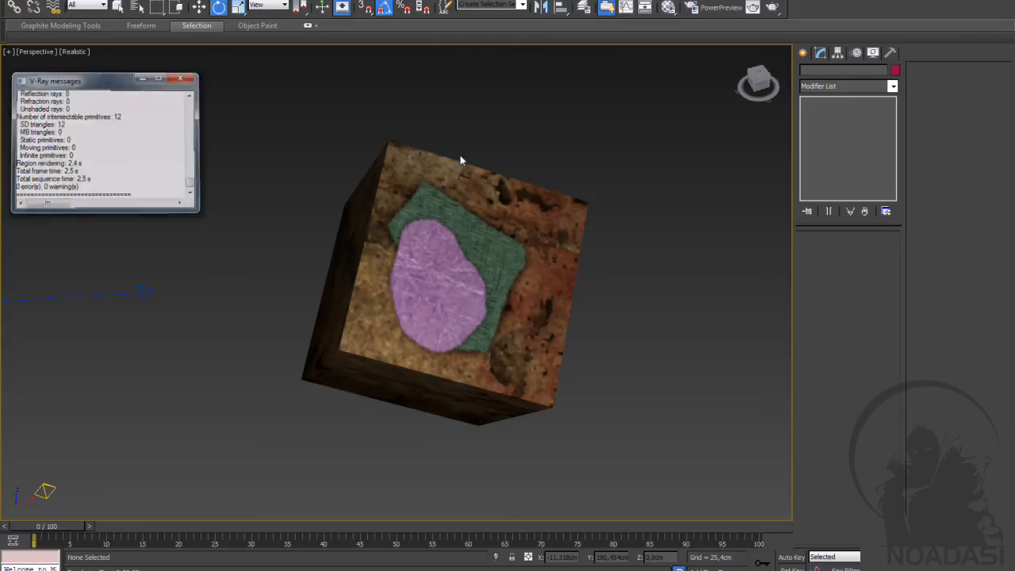